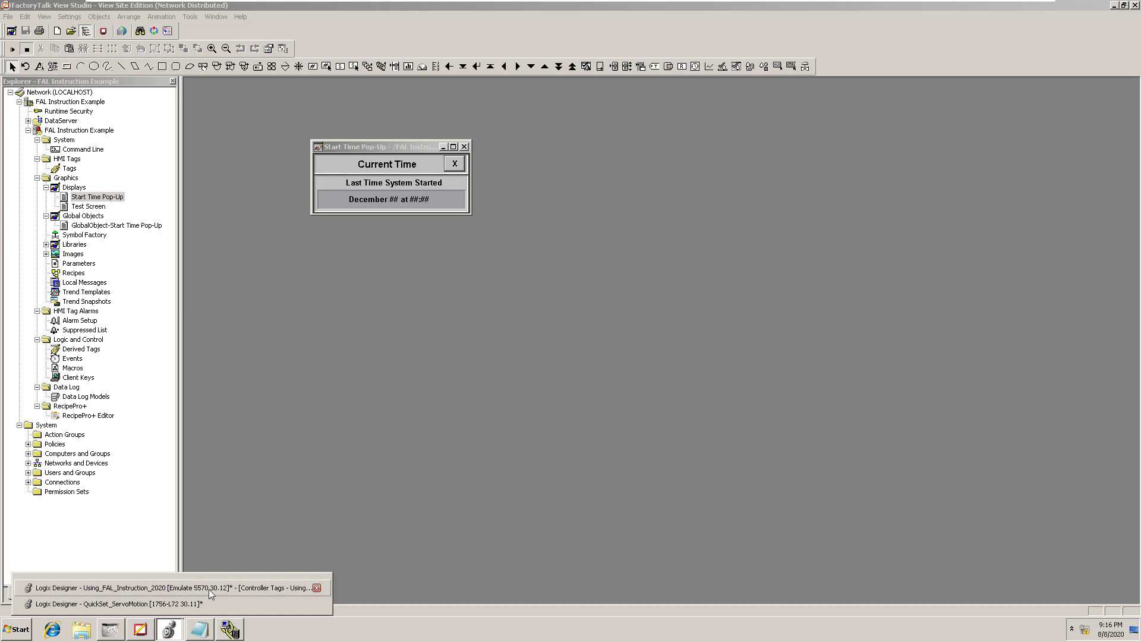
Step: Switch to the Using_FAL_Instruction_2020 project in Logix Designer and examine the FAL and FLL rungs of the FAL_DateTime routine
left_click(208, 590)
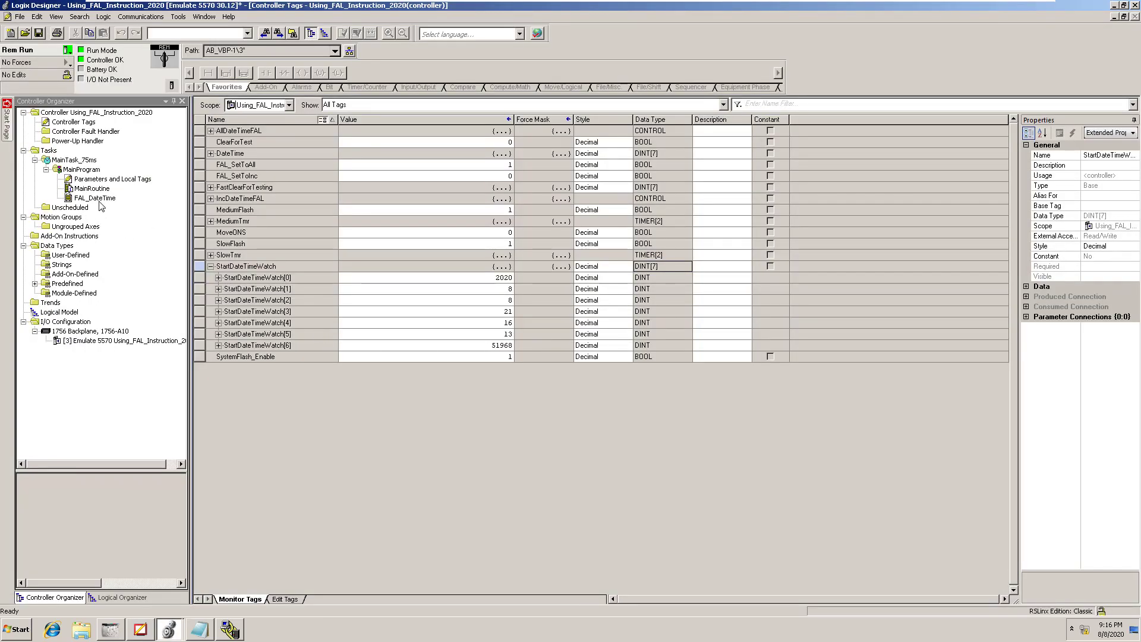
double_click(95, 198)
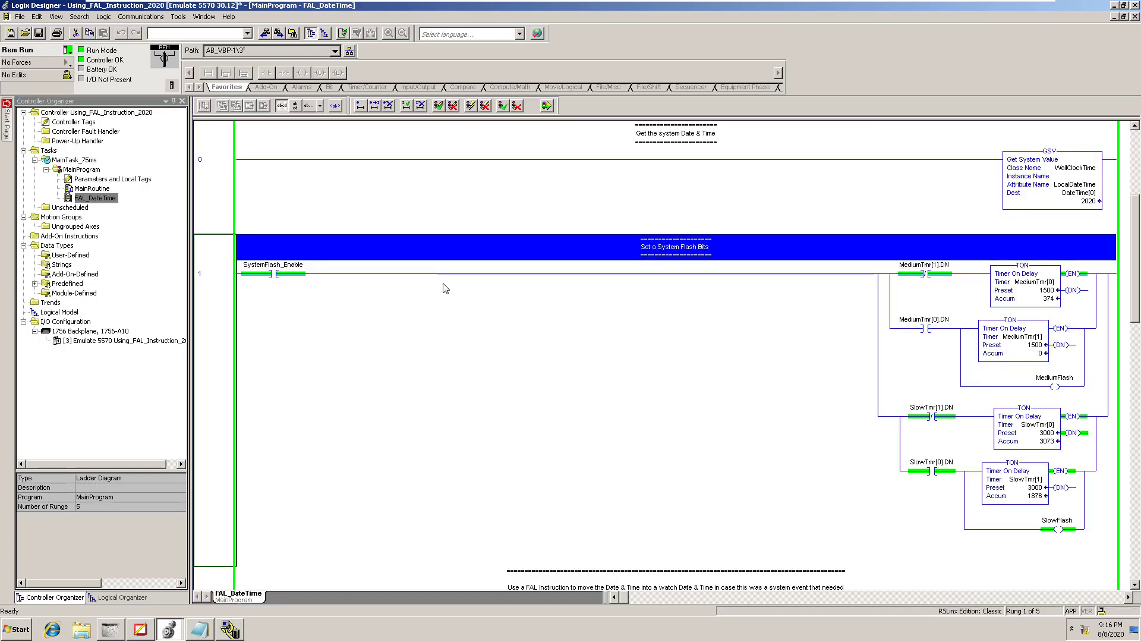
scroll(732, 388, "down", 10)
scroll(659, 392, "down", 3)
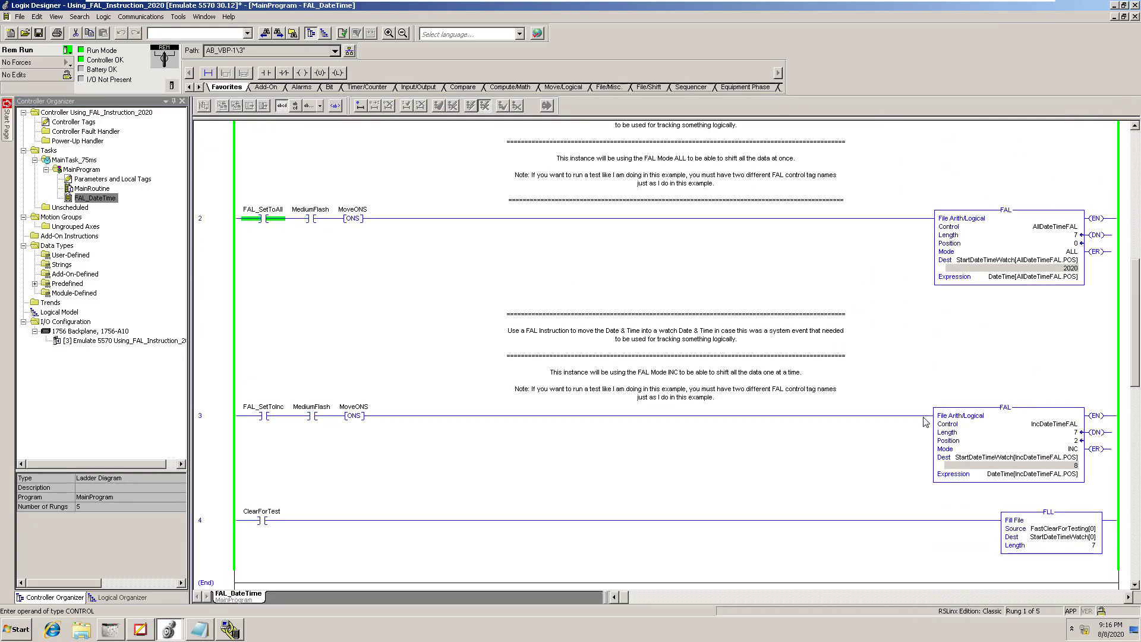
Step: Switch to FactoryTalk View Studio and test-run the Start Time Pop-Up display, then end the test
left_click(142, 629)
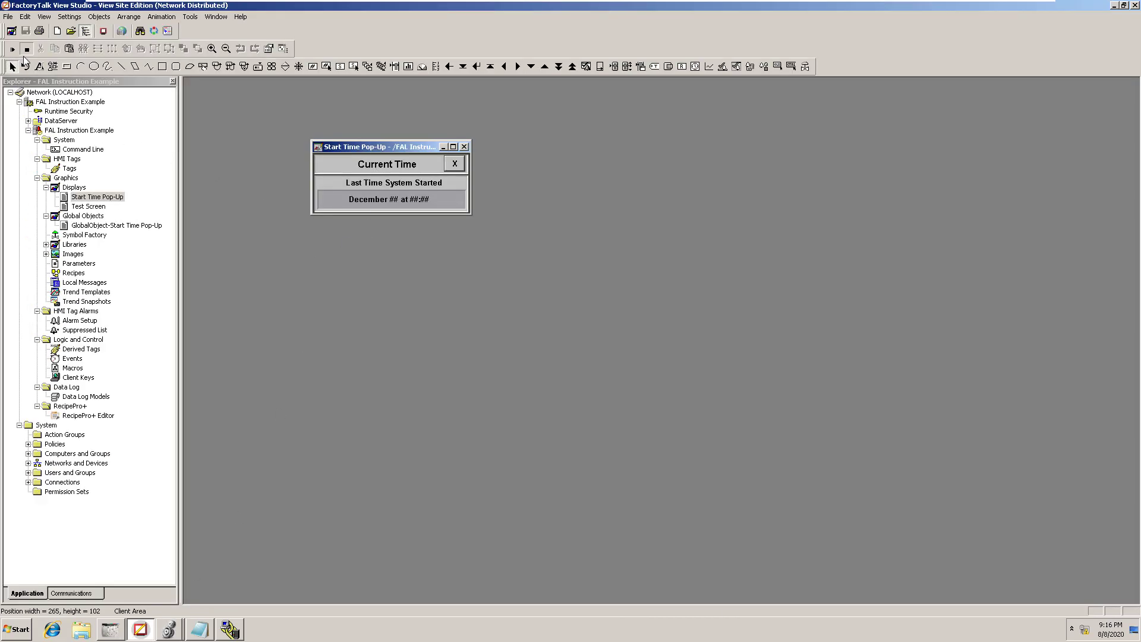
left_click(13, 49)
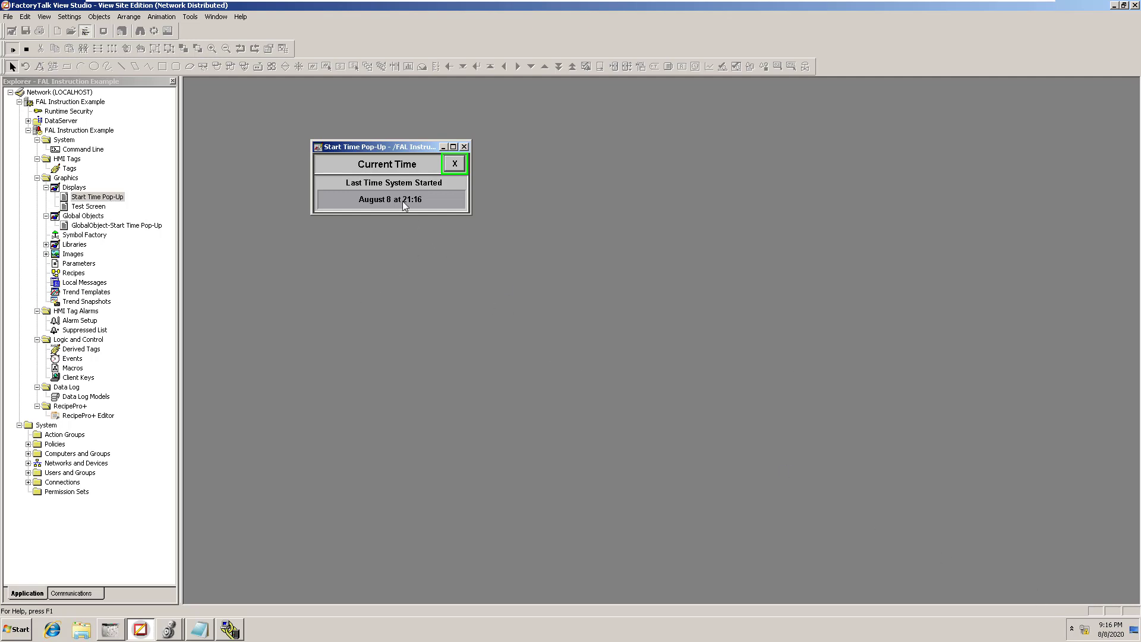
left_click(26, 52)
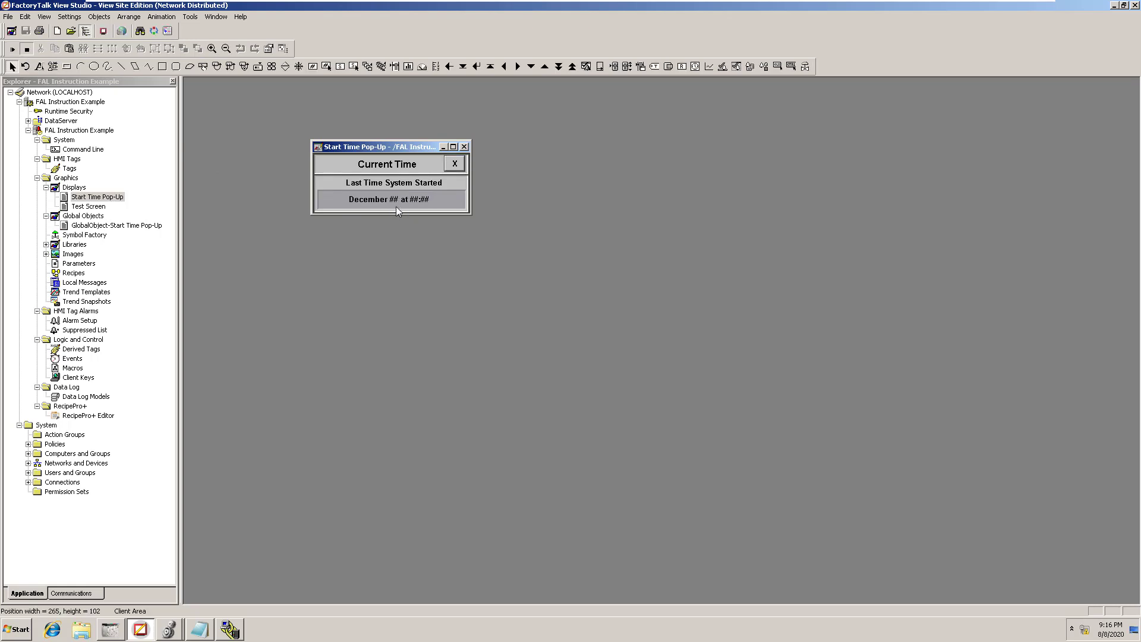
Step: Look at the Test Screen display and the GlobalObject-Start Time Pop-Up global object, closing each one again
double_click(105, 208)
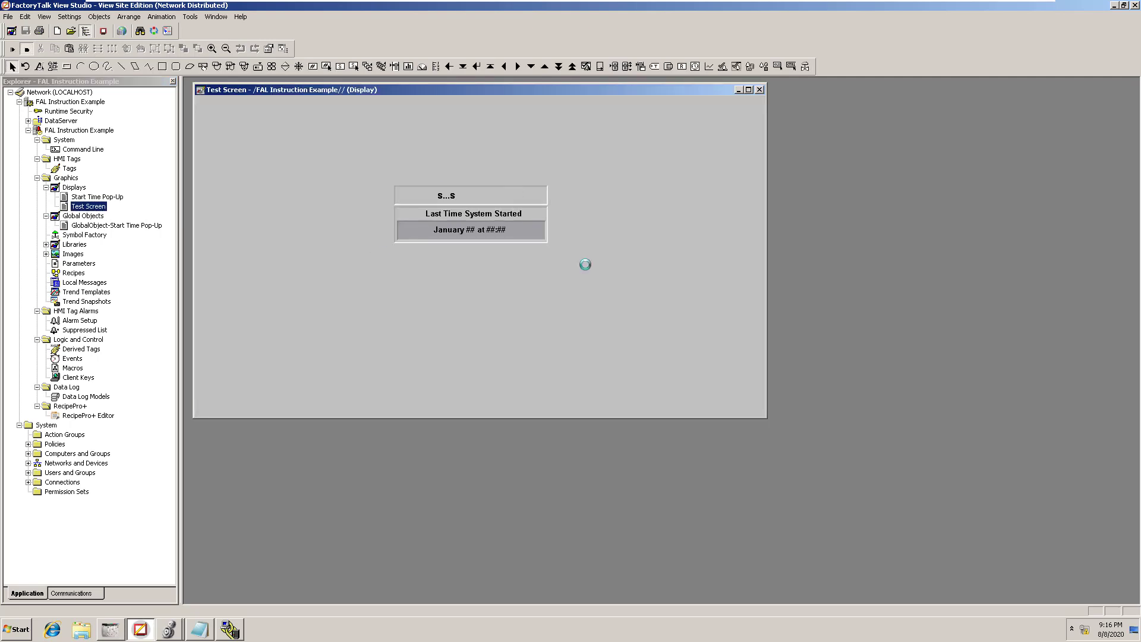
left_click(759, 90)
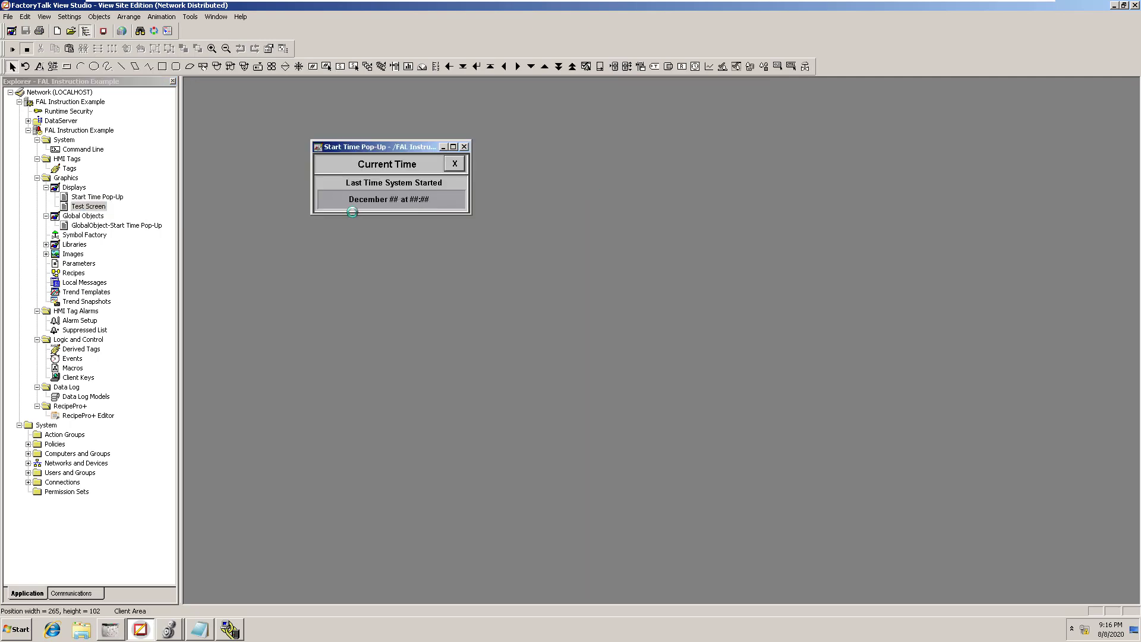
double_click(97, 226)
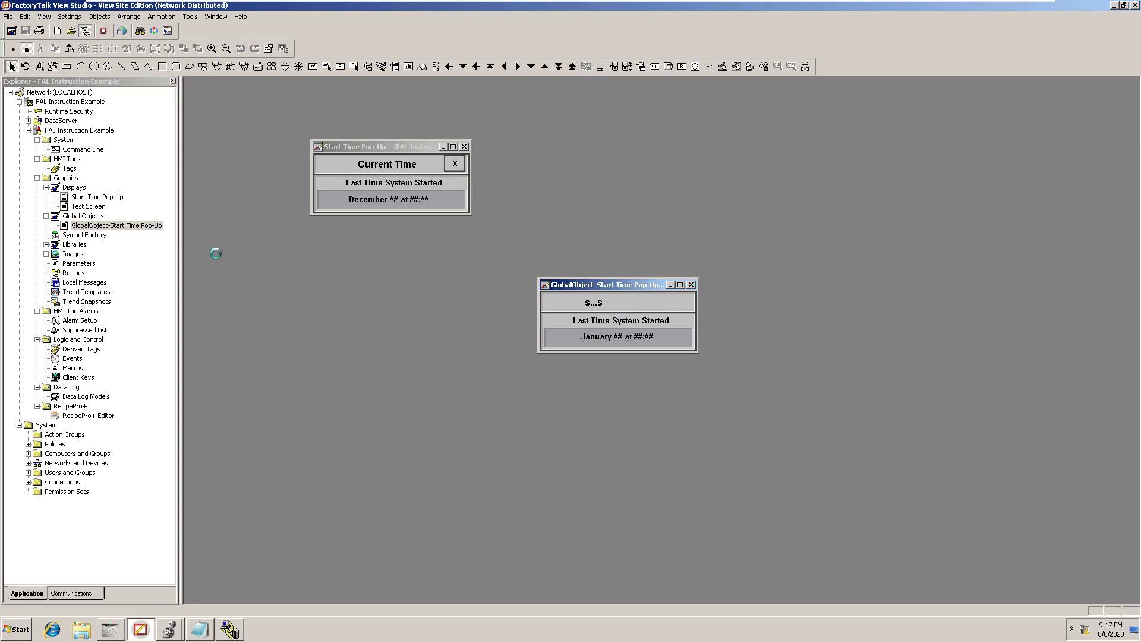
left_click(12, 50)
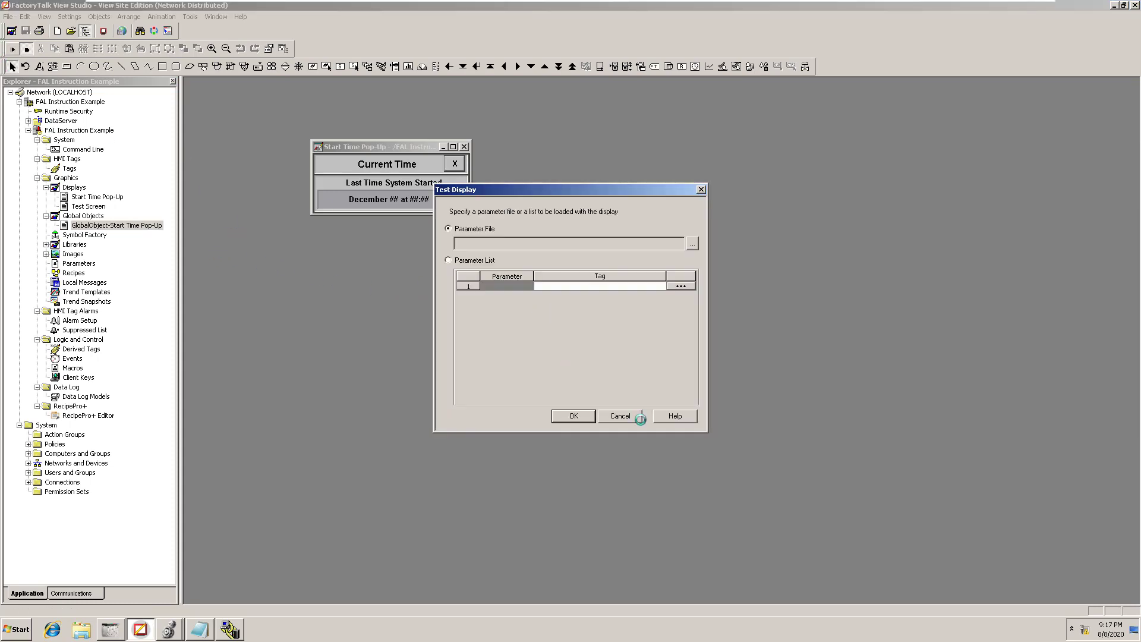
left_click(634, 416)
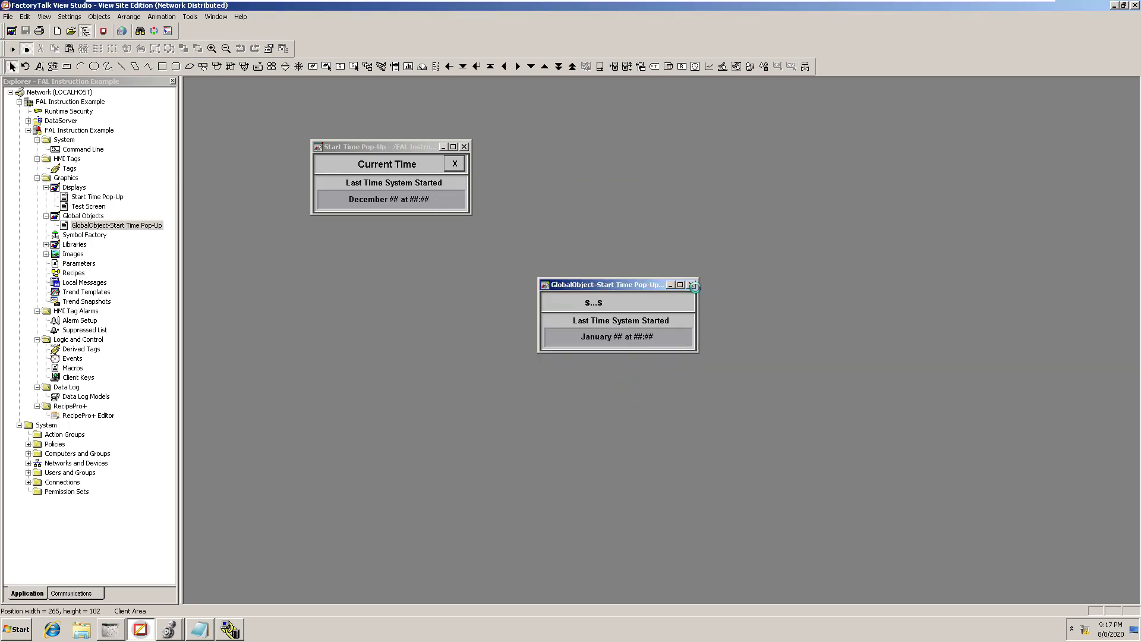
left_click(691, 284)
Step: Test-run the Test Screen display and close it, and test-run the Start Time Pop-Up display again
left_click(89, 207)
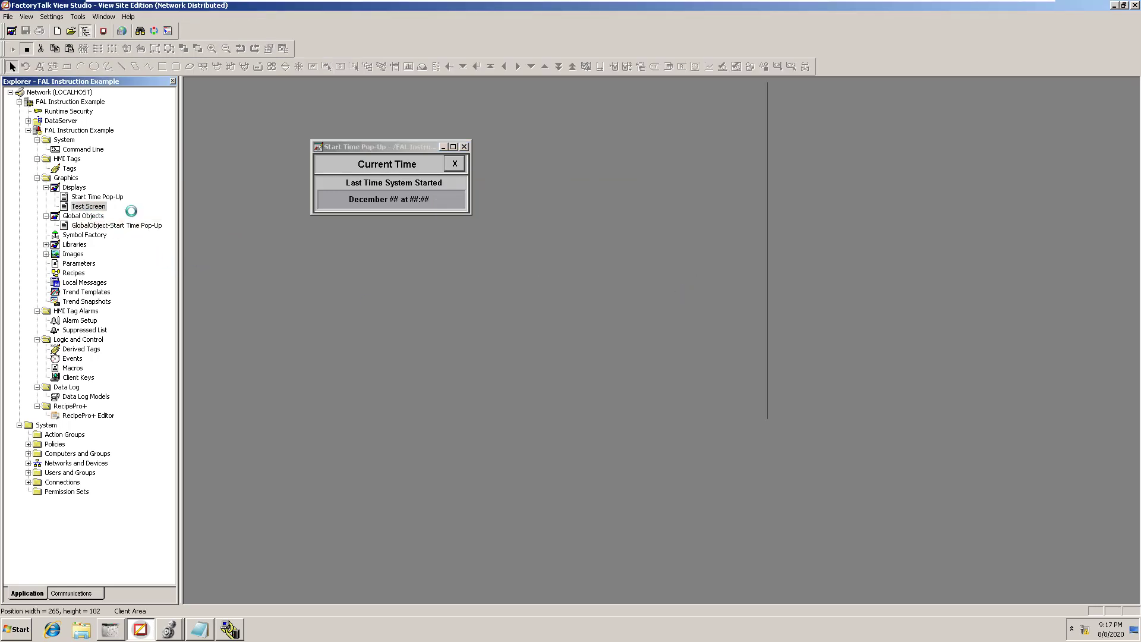
left_click(12, 50)
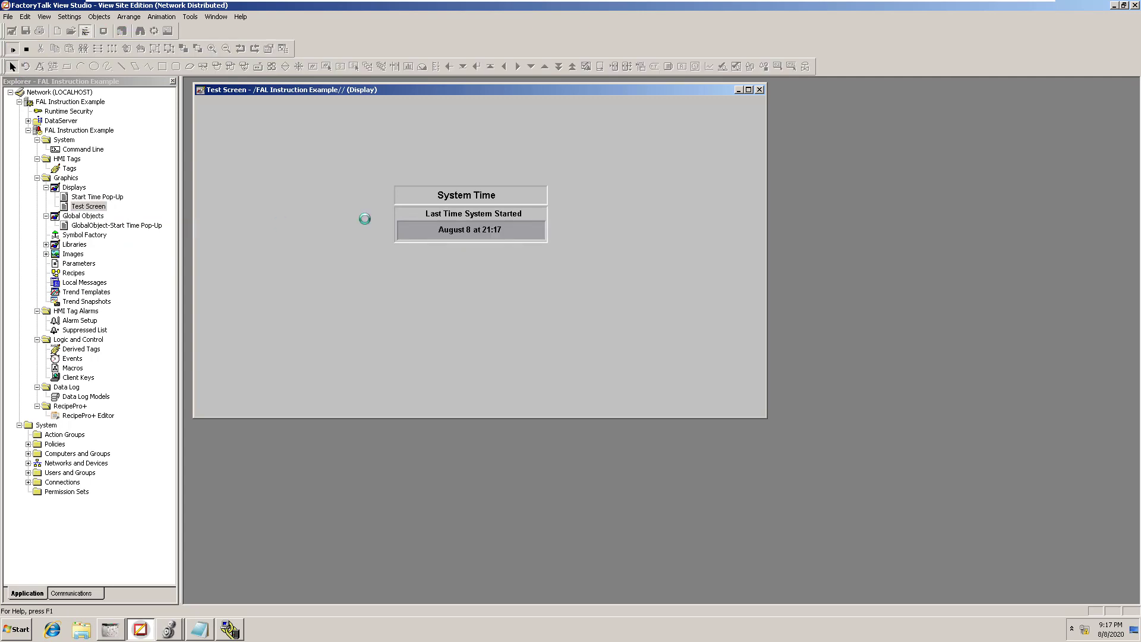
left_click(26, 50)
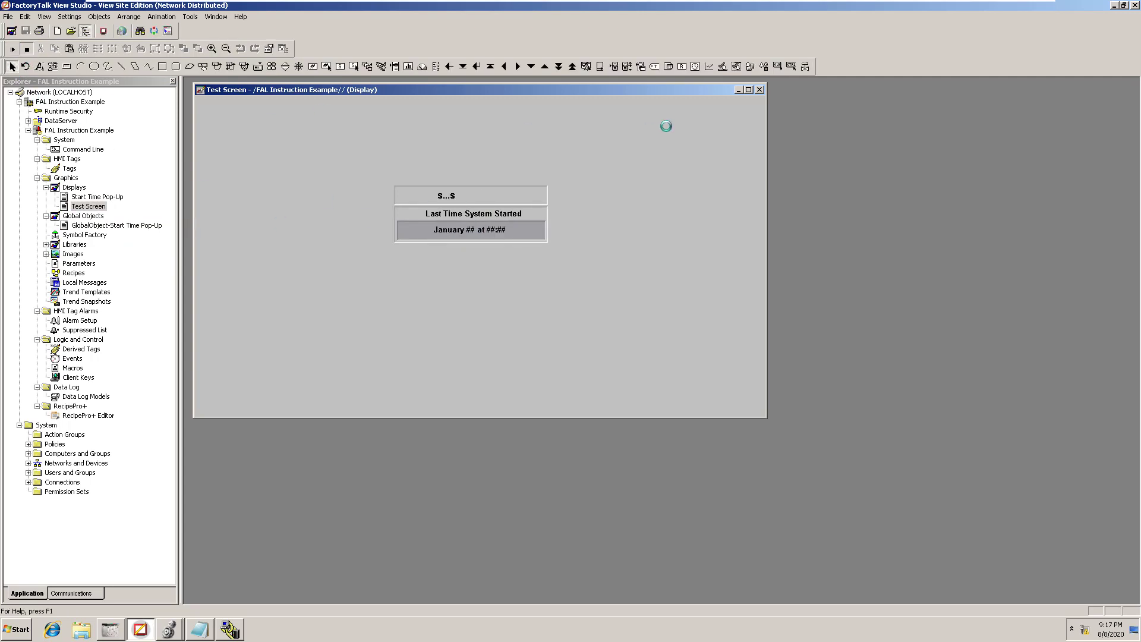
left_click(763, 91)
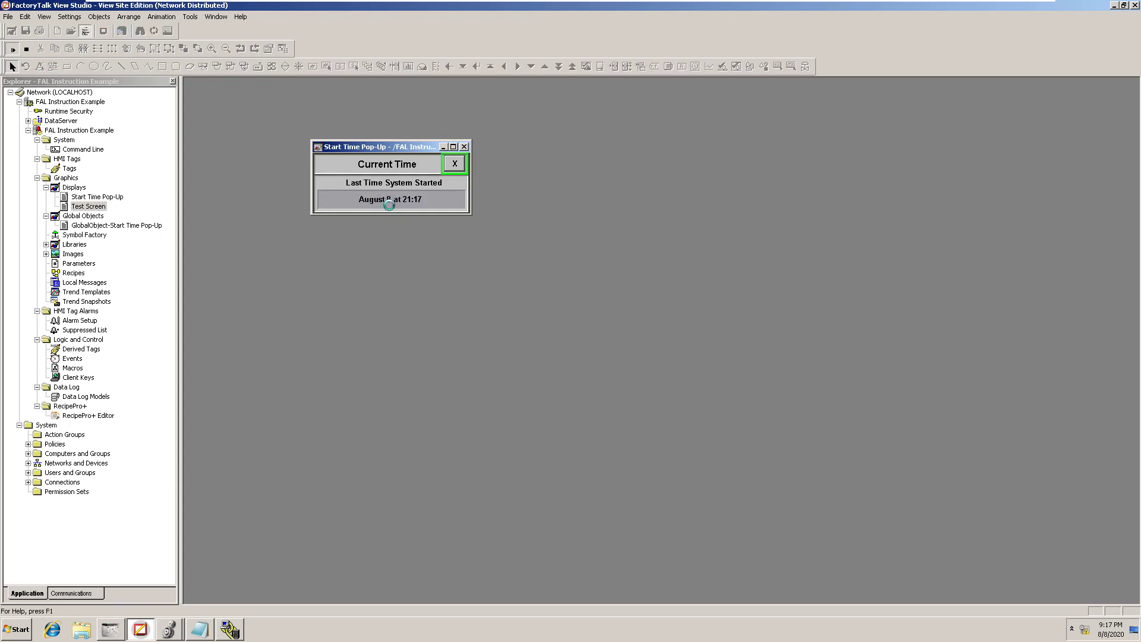
left_click(26, 49)
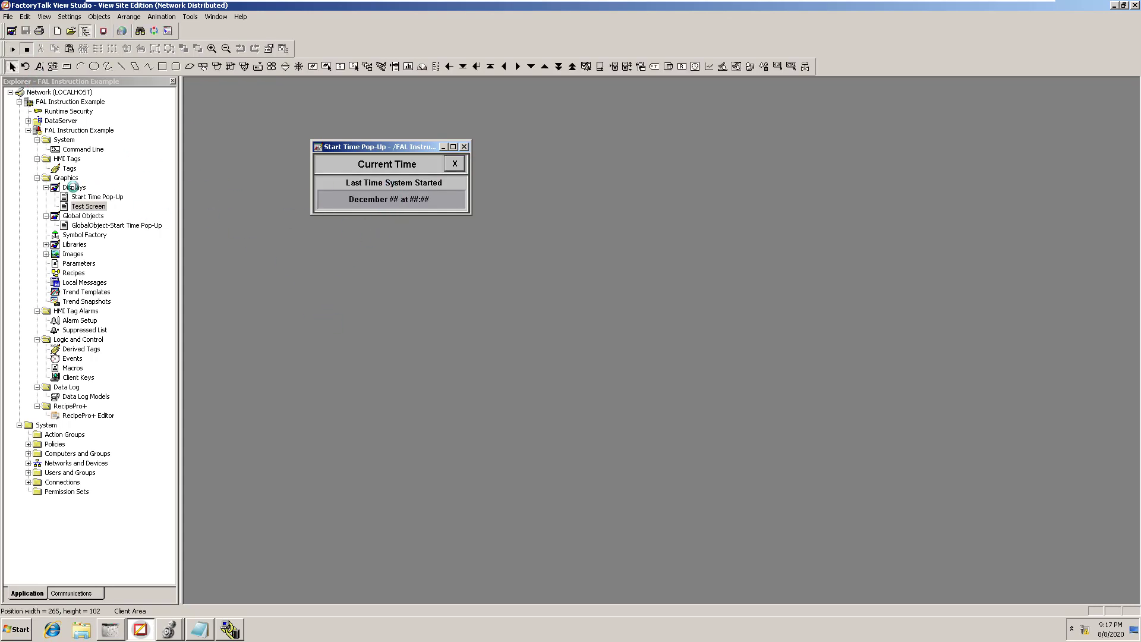
Step: Create a new graphic display and set its background color to light gray
right_click(72, 187)
left_click(95, 192)
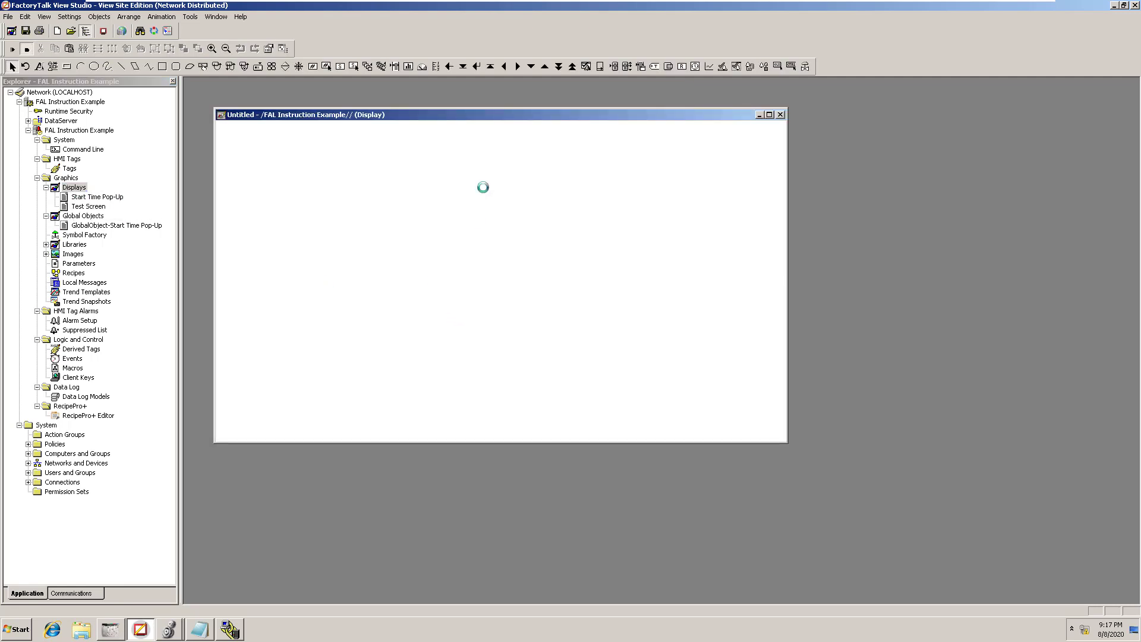
right_click(580, 221)
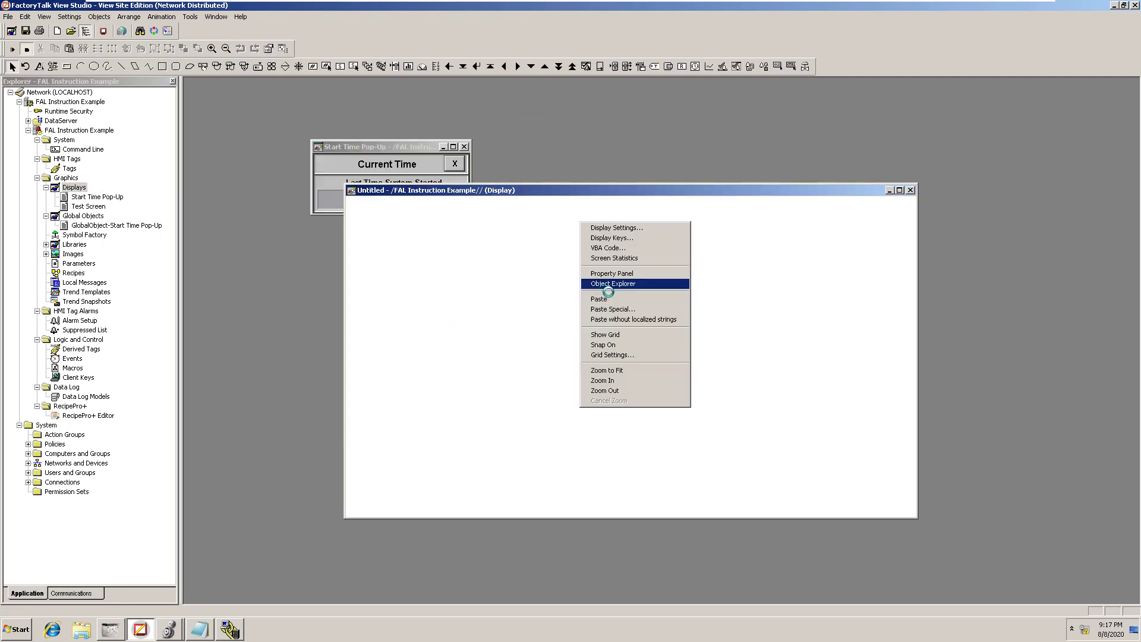
left_click(609, 228)
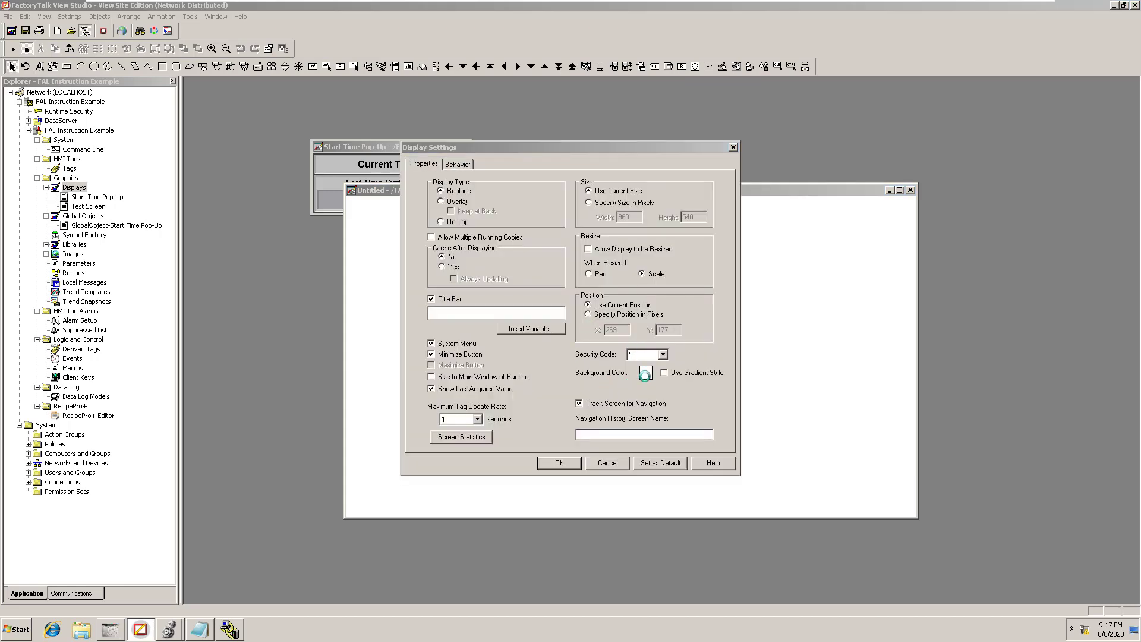
left_click(645, 374)
left_click(660, 385)
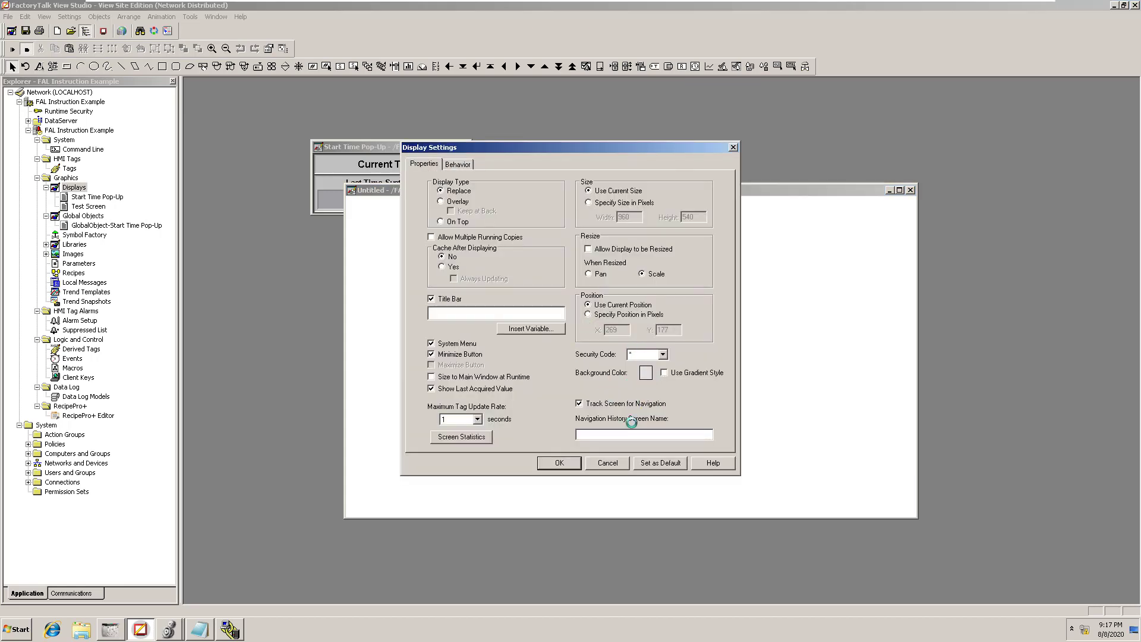
left_click(561, 462)
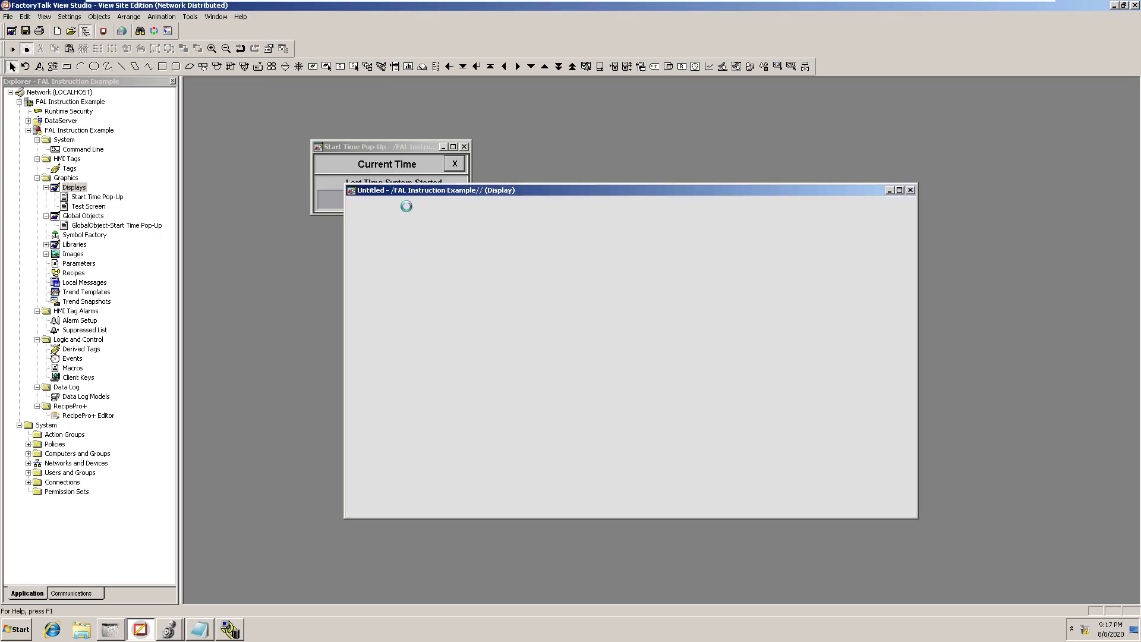
Step: Draw a push button in the upper middle of the new display and give it the caption "View Event Time"
left_click(135, 11)
mouse_move(99, 16)
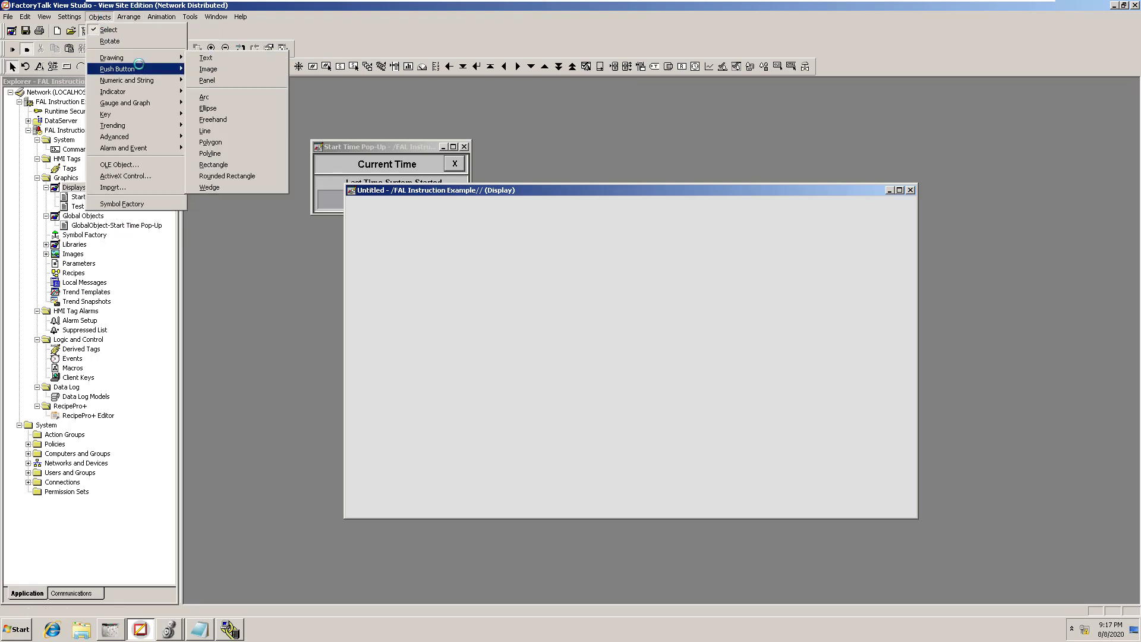
mouse_move(139, 65)
left_click(211, 69)
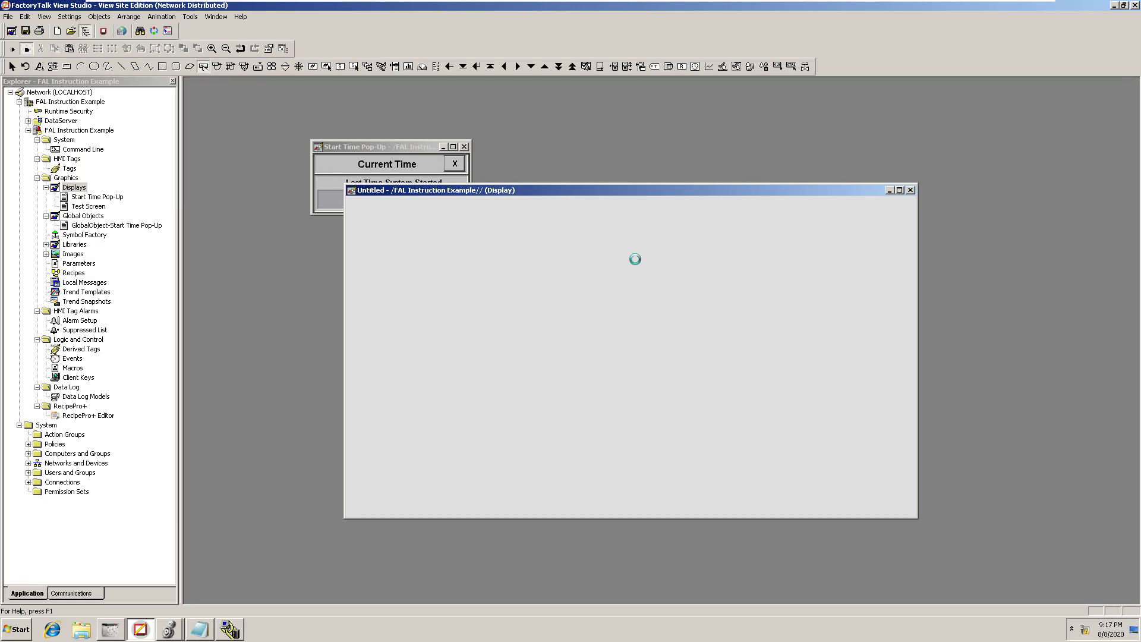
left_click_drag(635, 259, 691, 303)
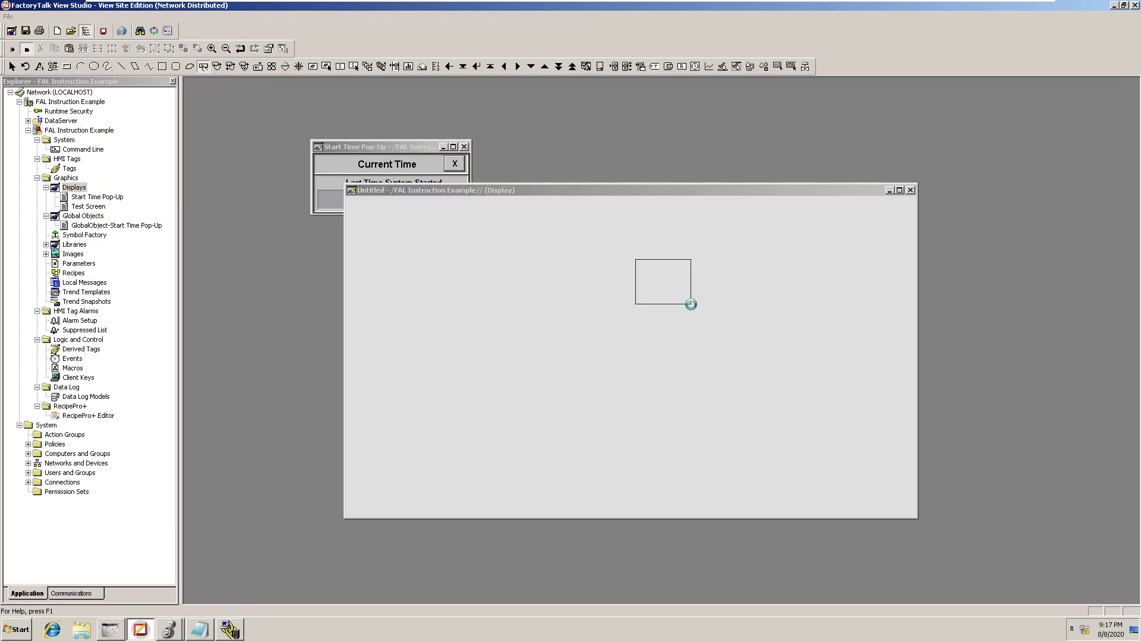
left_click(476, 174)
left_click(512, 174)
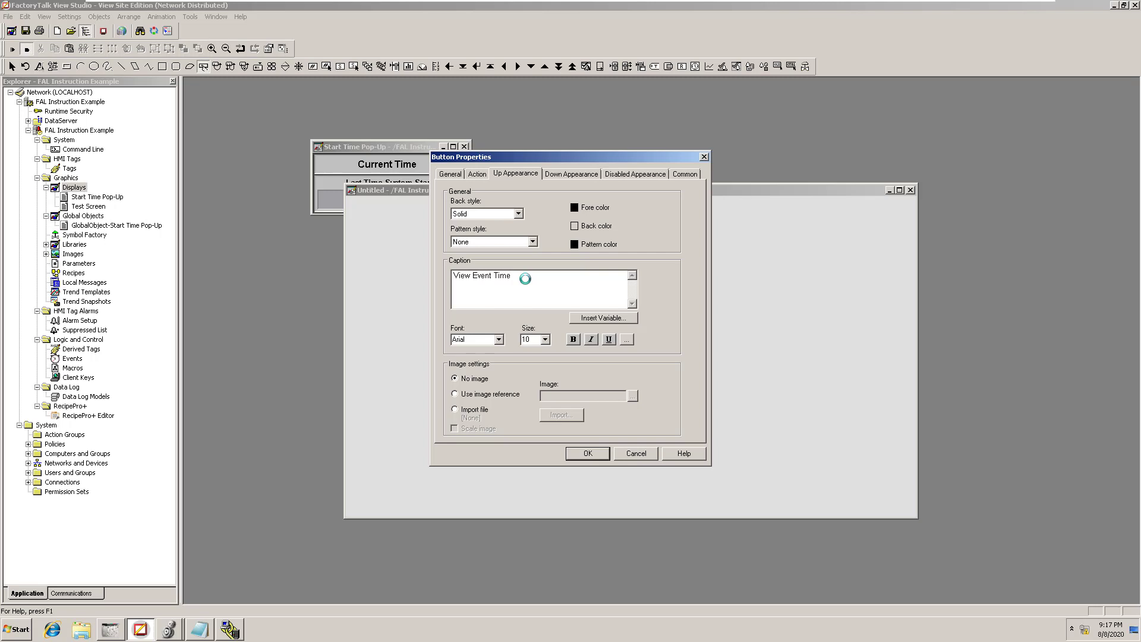
Step: Choose the Display command from the graphic display navigation commands for the button's press action
left_click(480, 172)
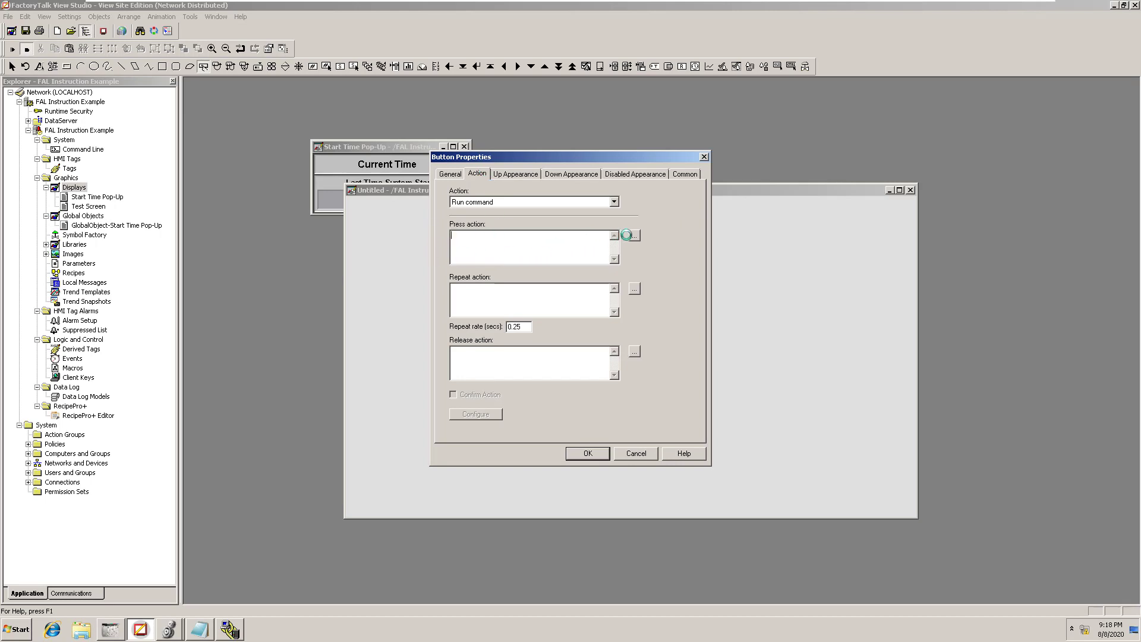
left_click(632, 235)
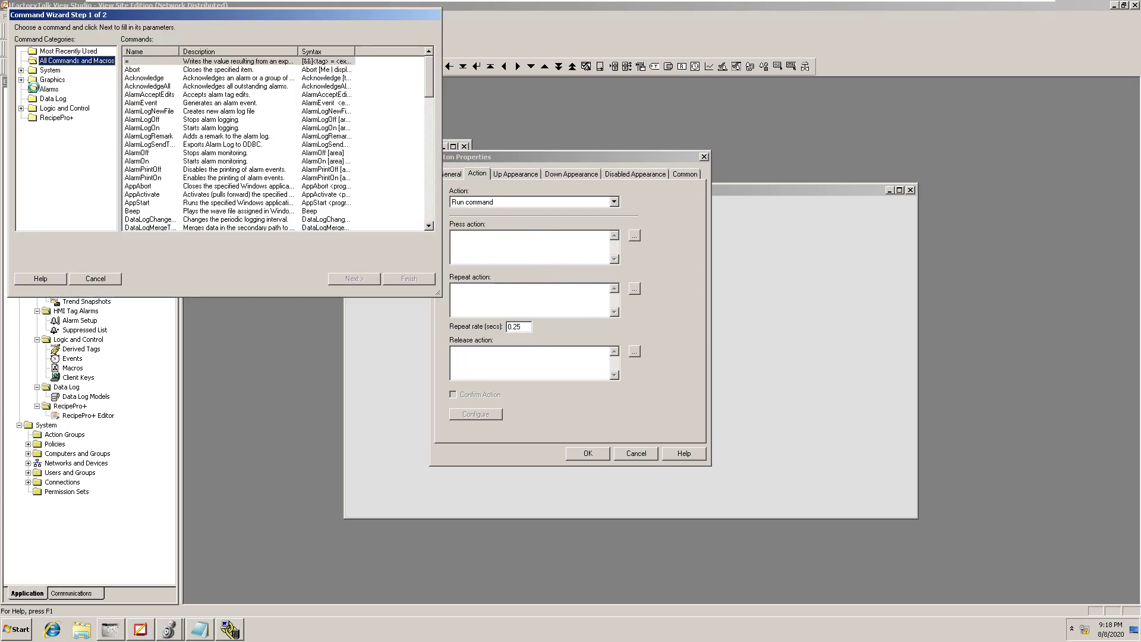
left_click(20, 80)
left_click(33, 89)
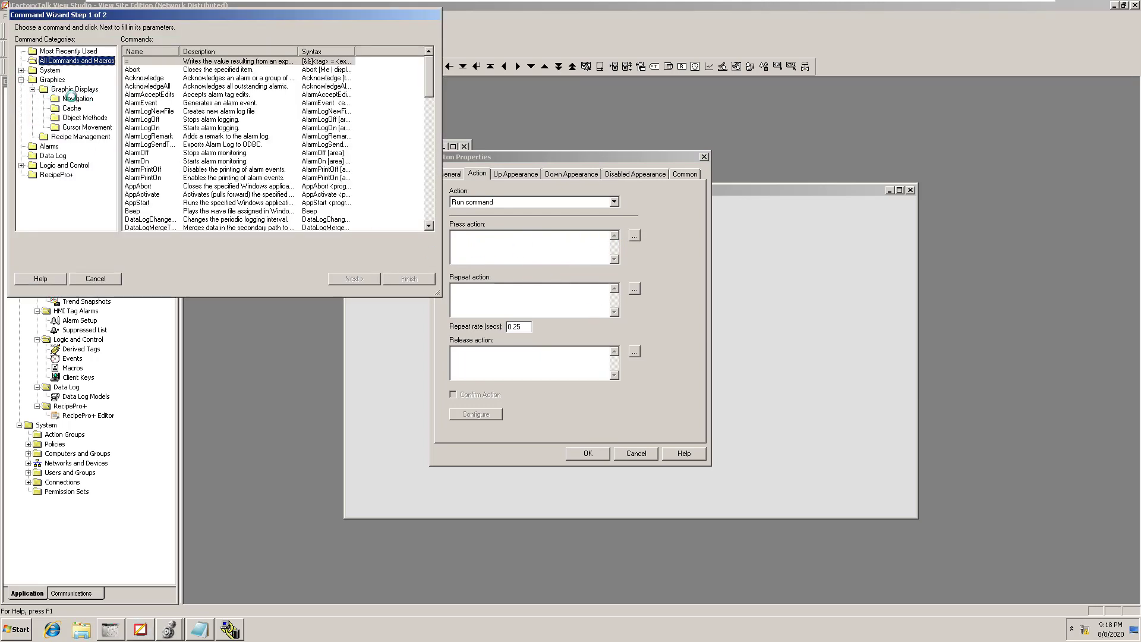
left_click(76, 99)
left_click(135, 70)
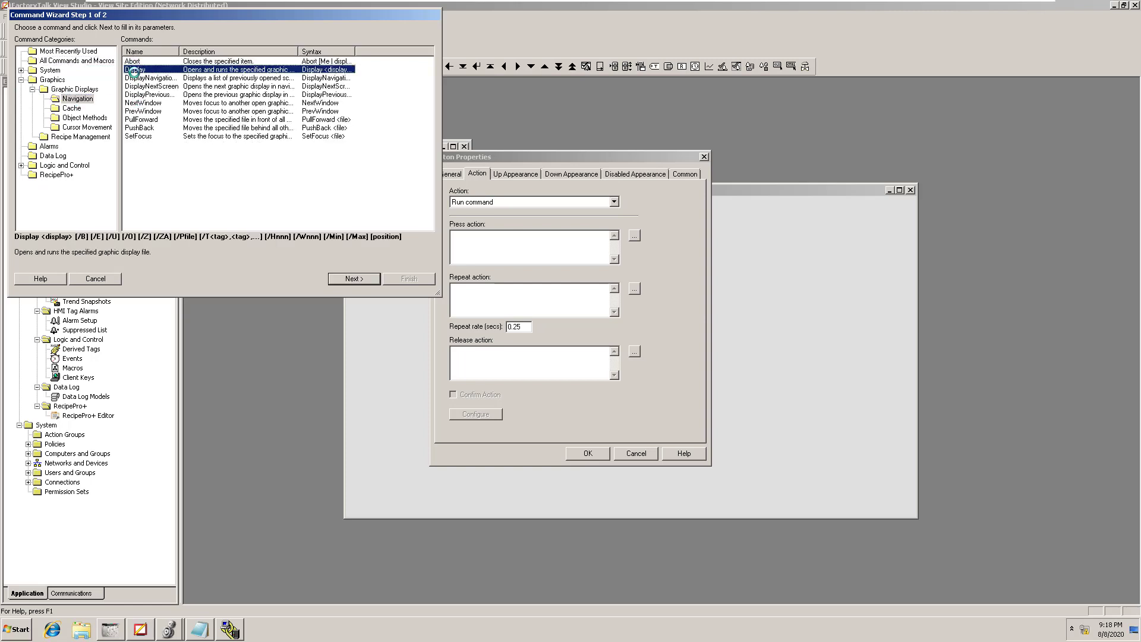
left_click(354, 278)
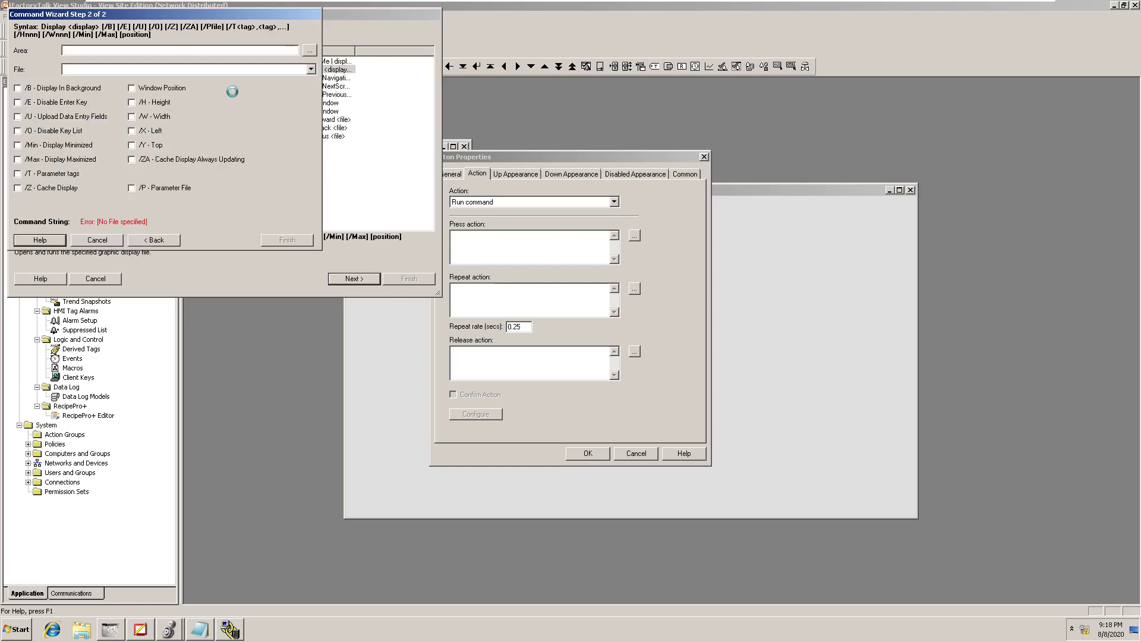
Step: Set the Display command's file to Start Time Pop-Up, leaving the area at the home area, and finish the command
left_click(309, 50)
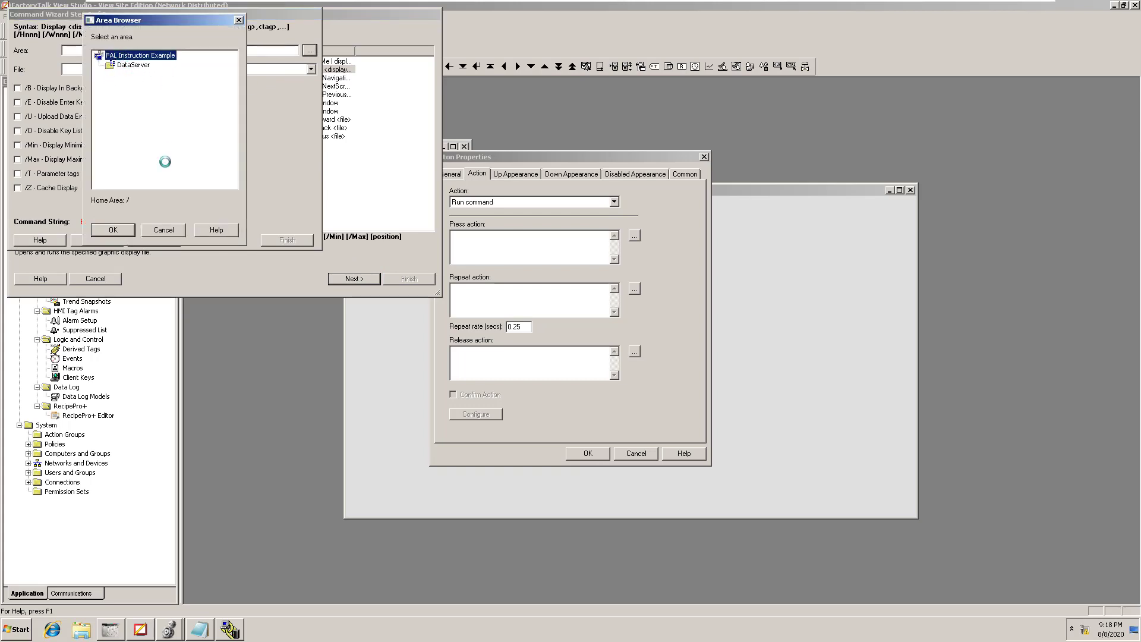
left_click(120, 230)
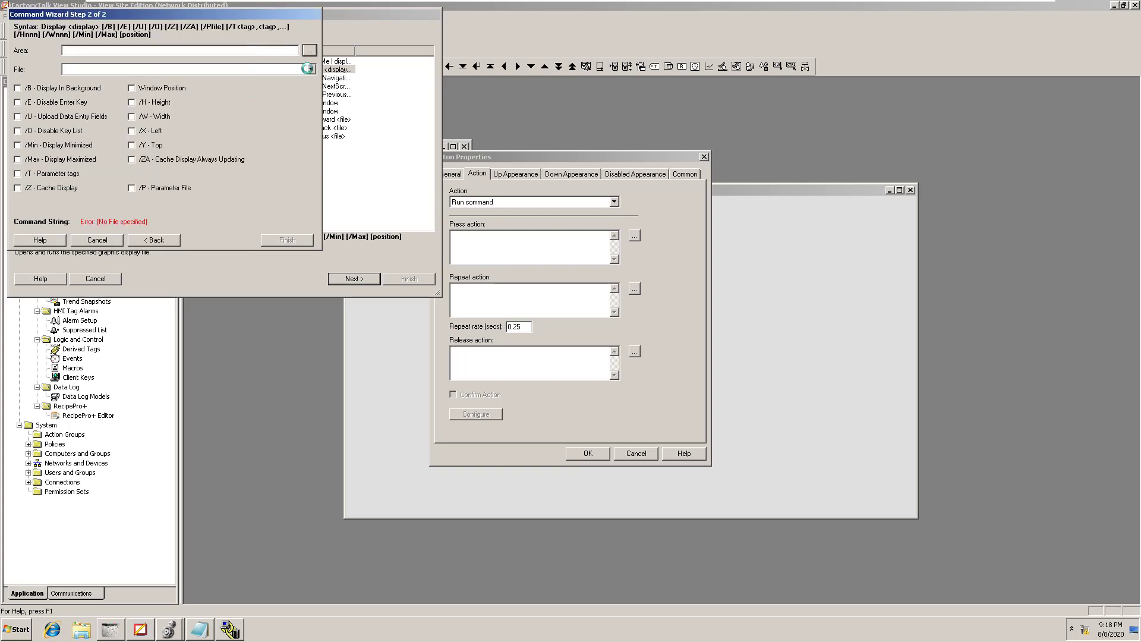
left_click(311, 69)
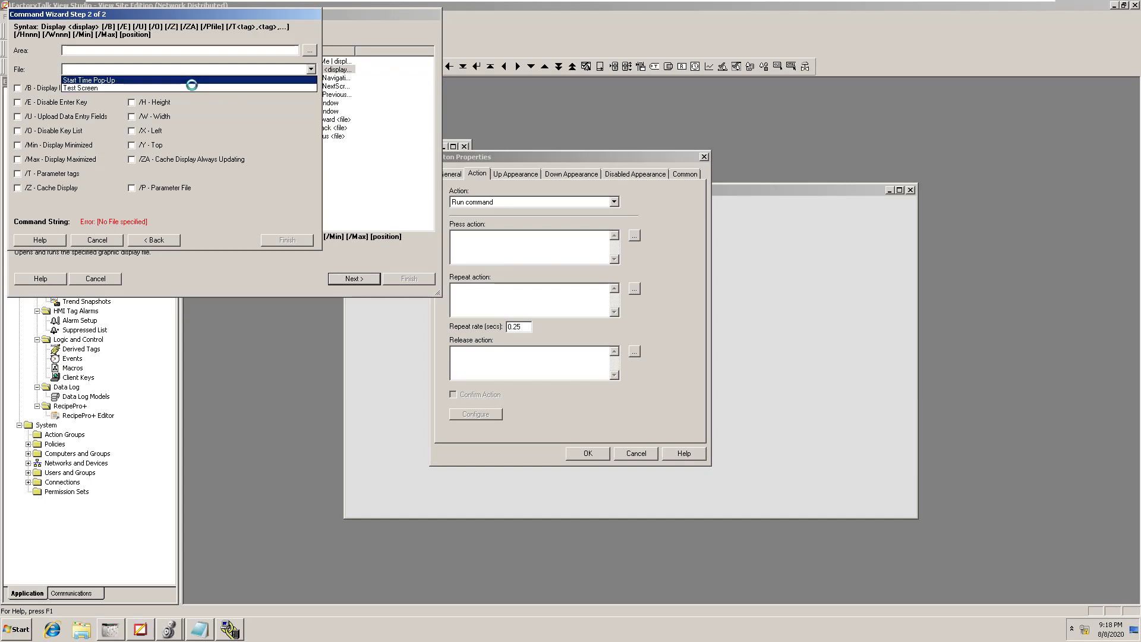
left_click(189, 80)
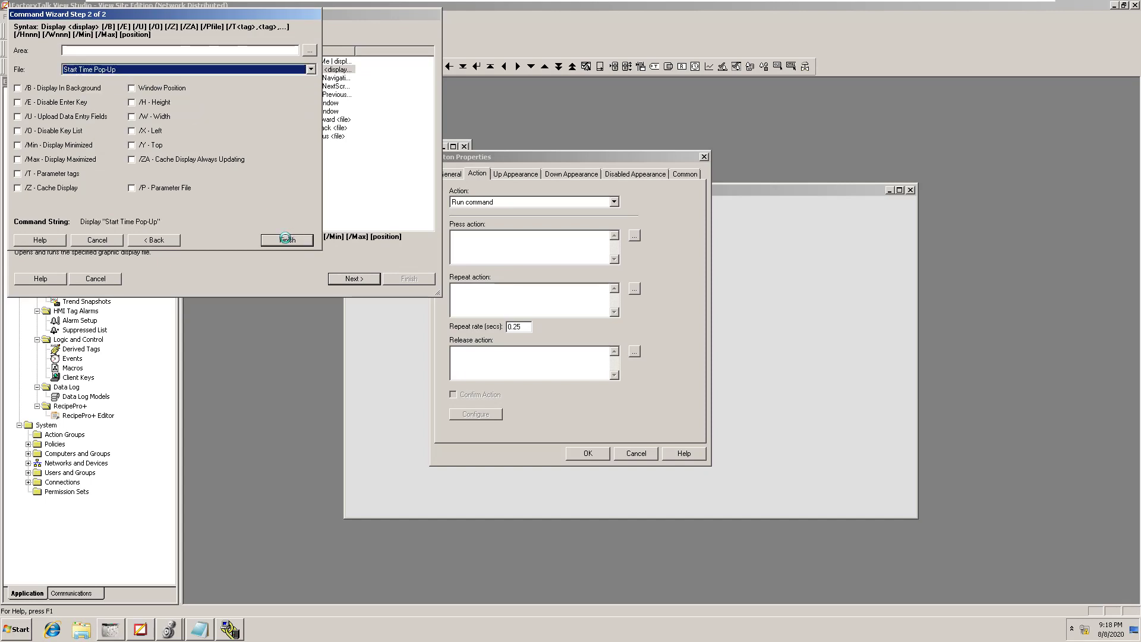
left_click(287, 239)
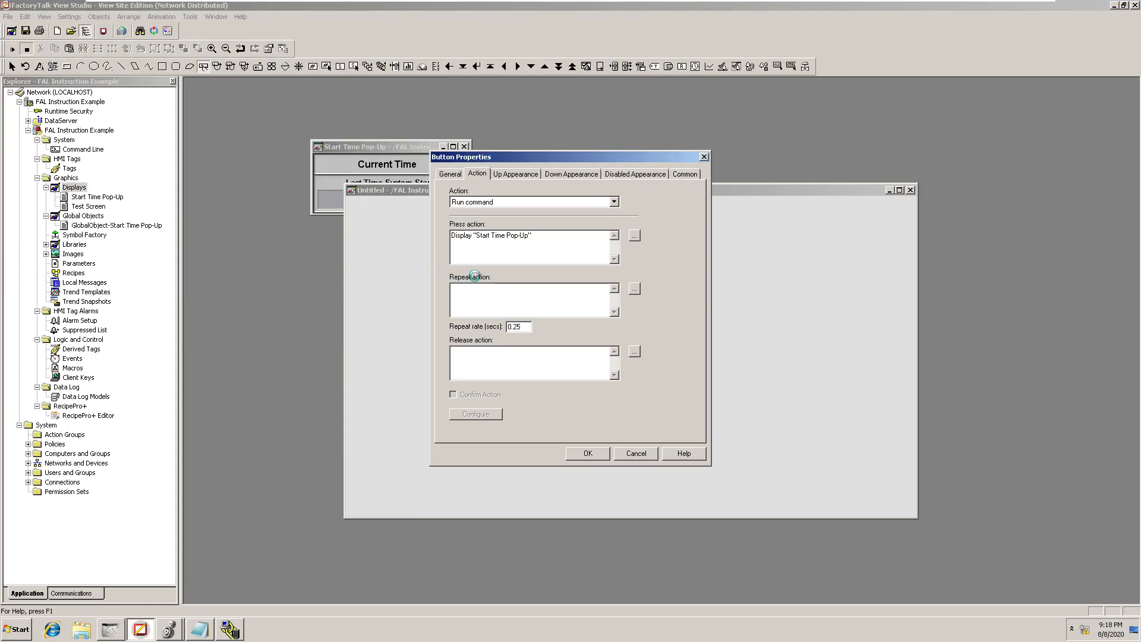
Step: Apply the button's press action, split its View Event Time caption into three lines with one word each, and make it bold
left_click(588, 453)
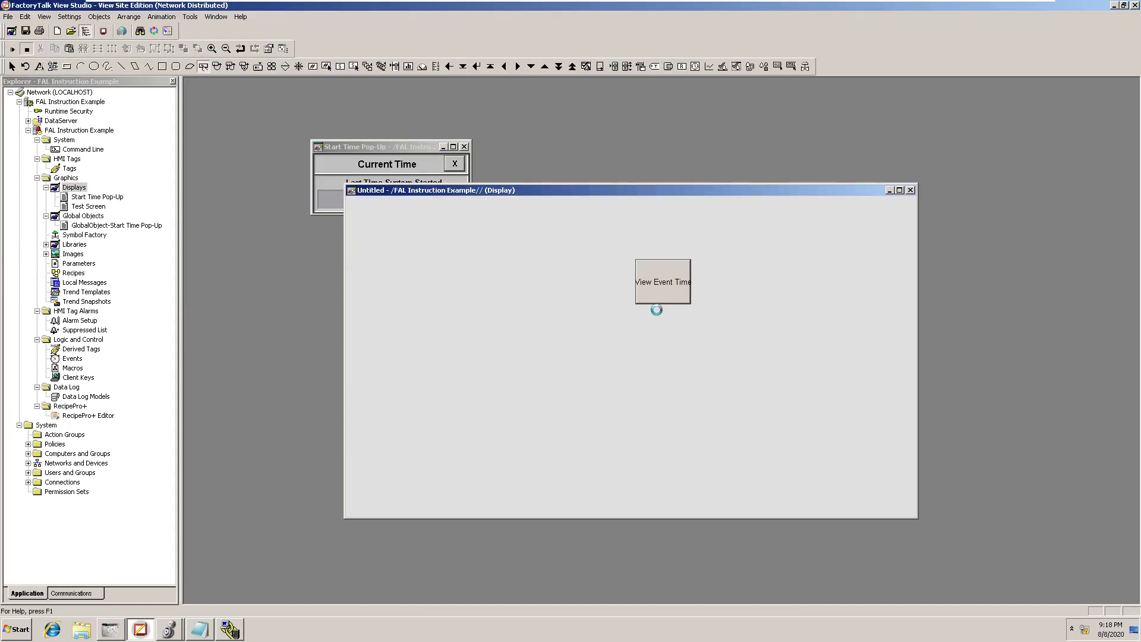
double_click(672, 289)
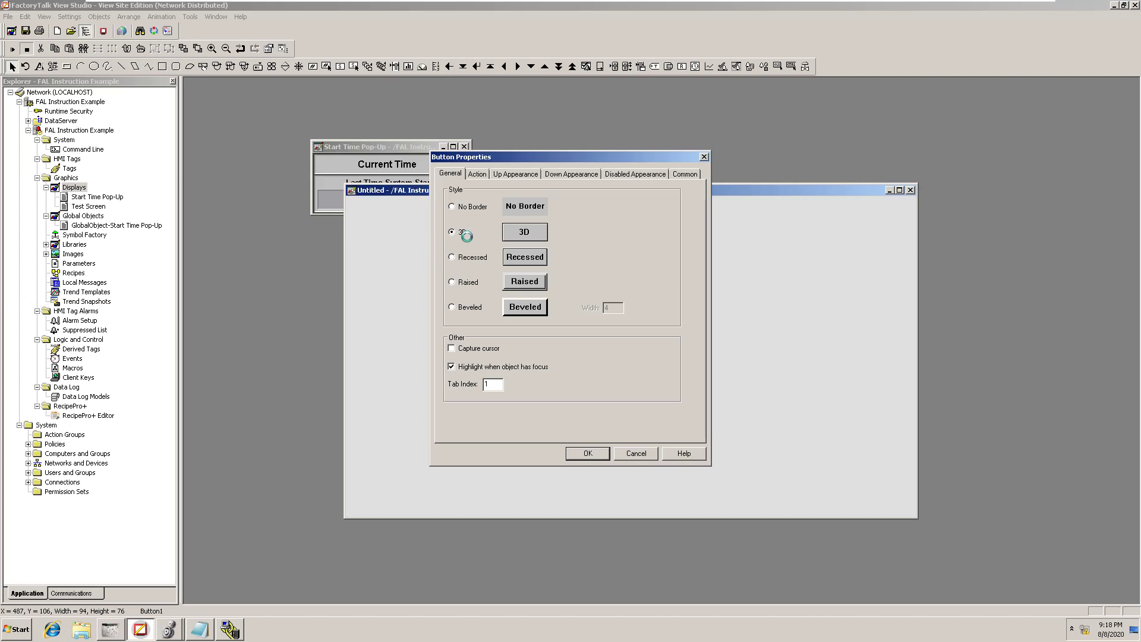
left_click(501, 173)
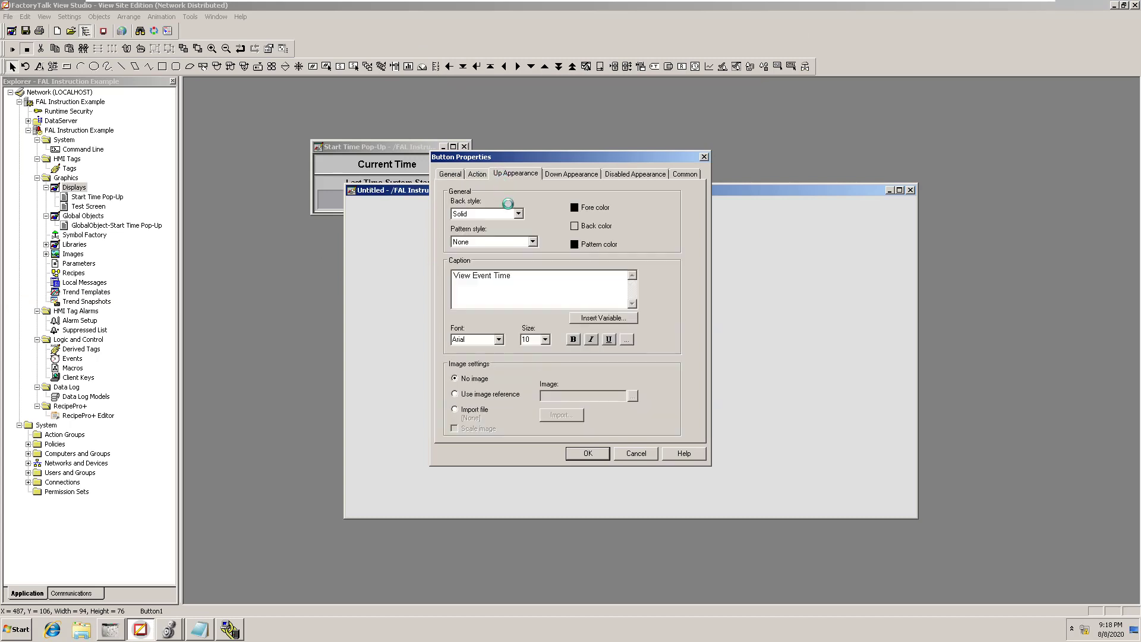
left_click_drag(508, 275, 473, 275)
left_click(473, 275)
key("Return")
left_click(478, 284)
key("Return")
left_click_drag(473, 296, 442, 266)
left_click(496, 299)
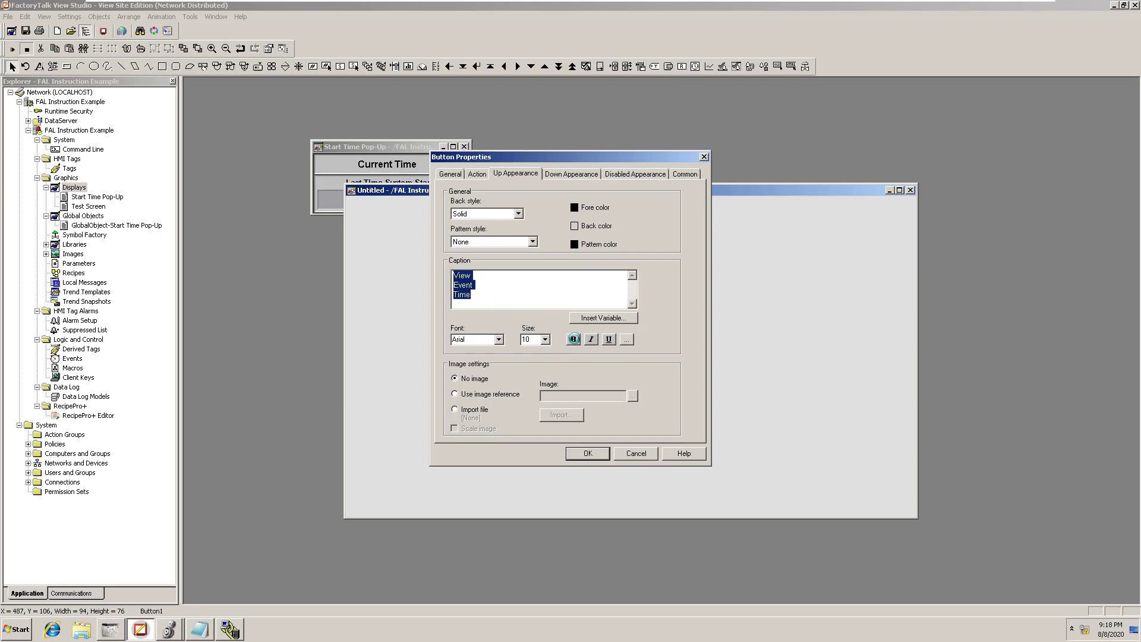
left_click(573, 339)
left_click(598, 450)
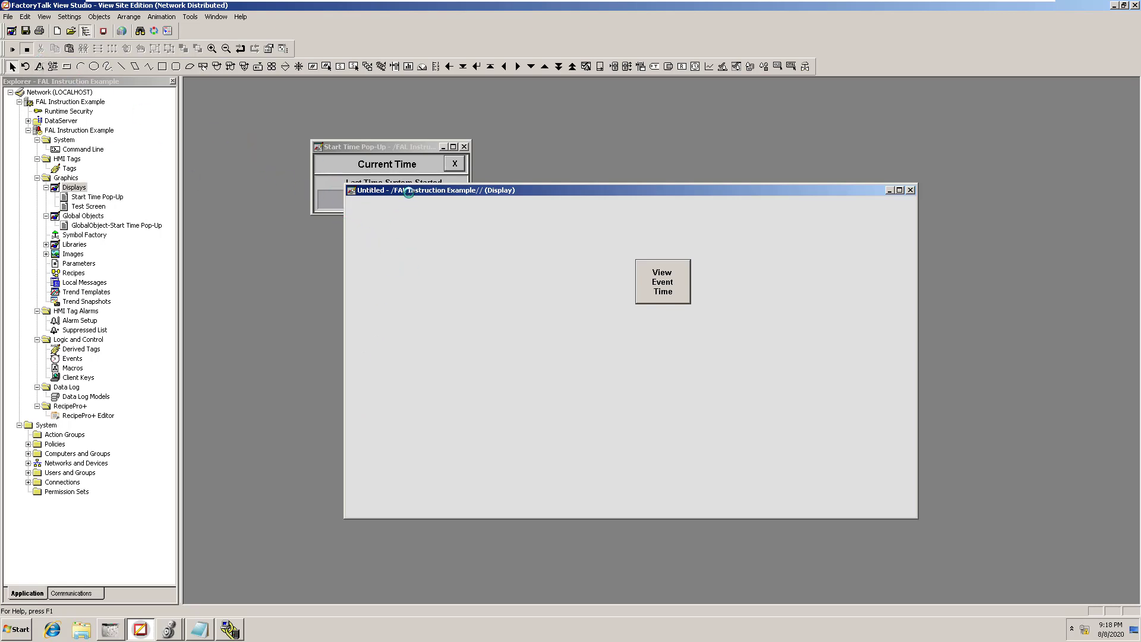
Step: Move the new display window below the Start Time Pop-Up window and save the display as Pop Up Test
left_click_drag(409, 192, 340, 229)
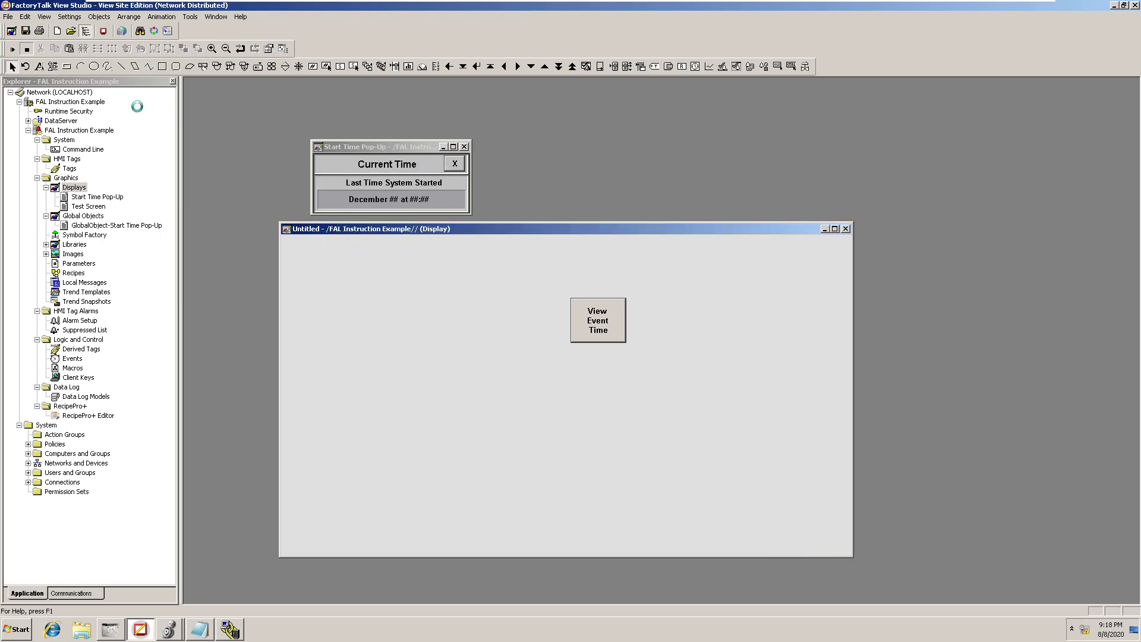
left_click(26, 30)
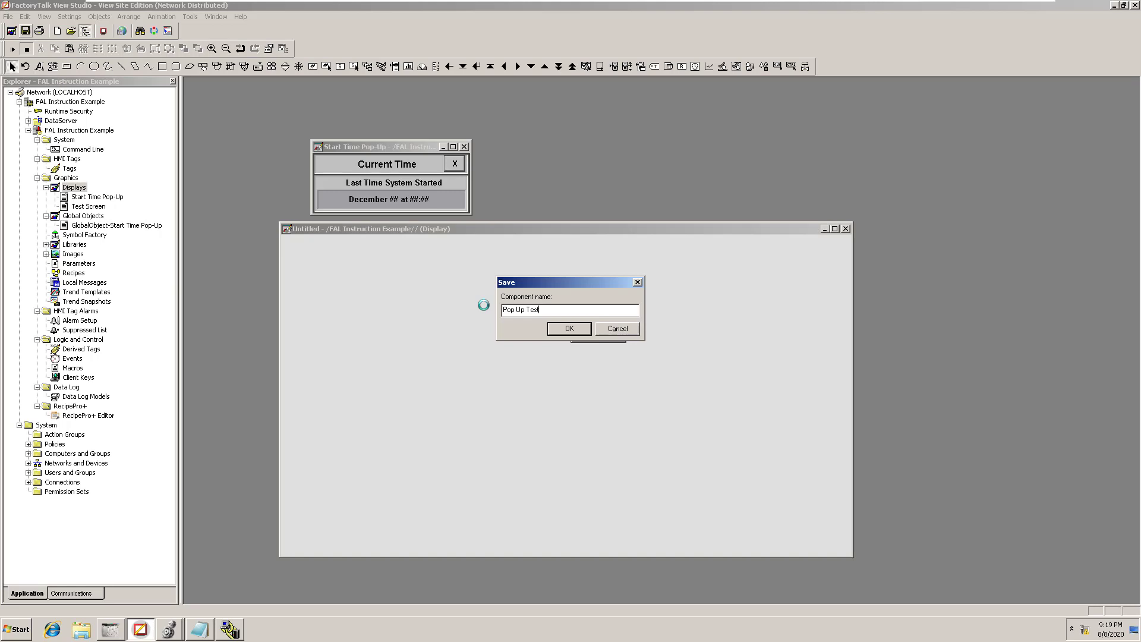
key("Return")
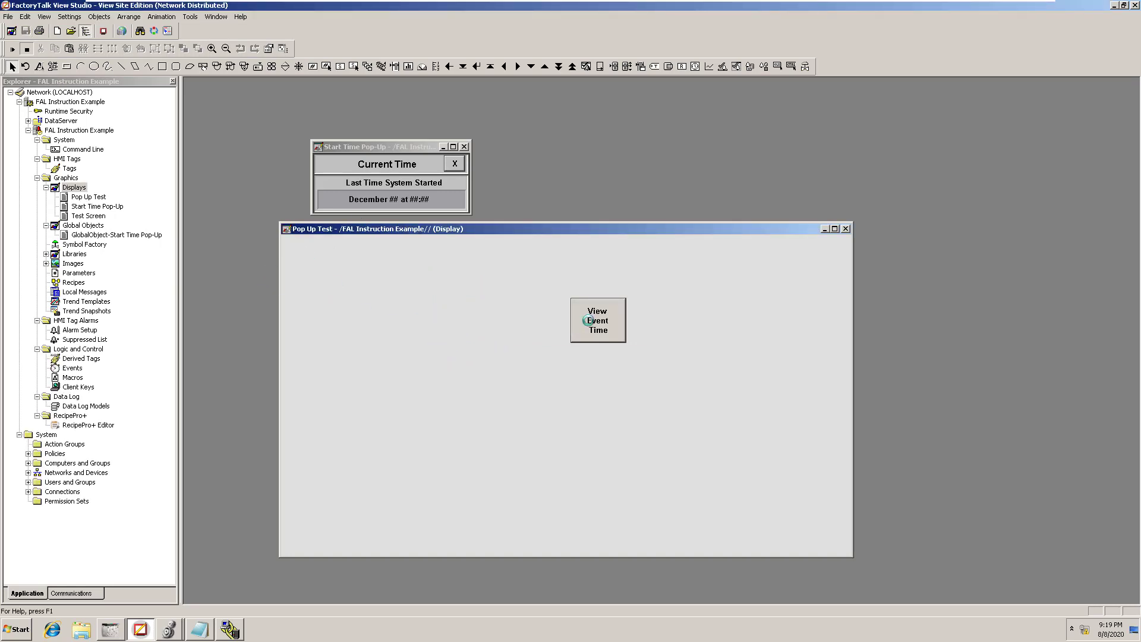
Step: Try the View Event Time button with the Pop Up Test display in test mode and return to edit mode
left_click(12, 49)
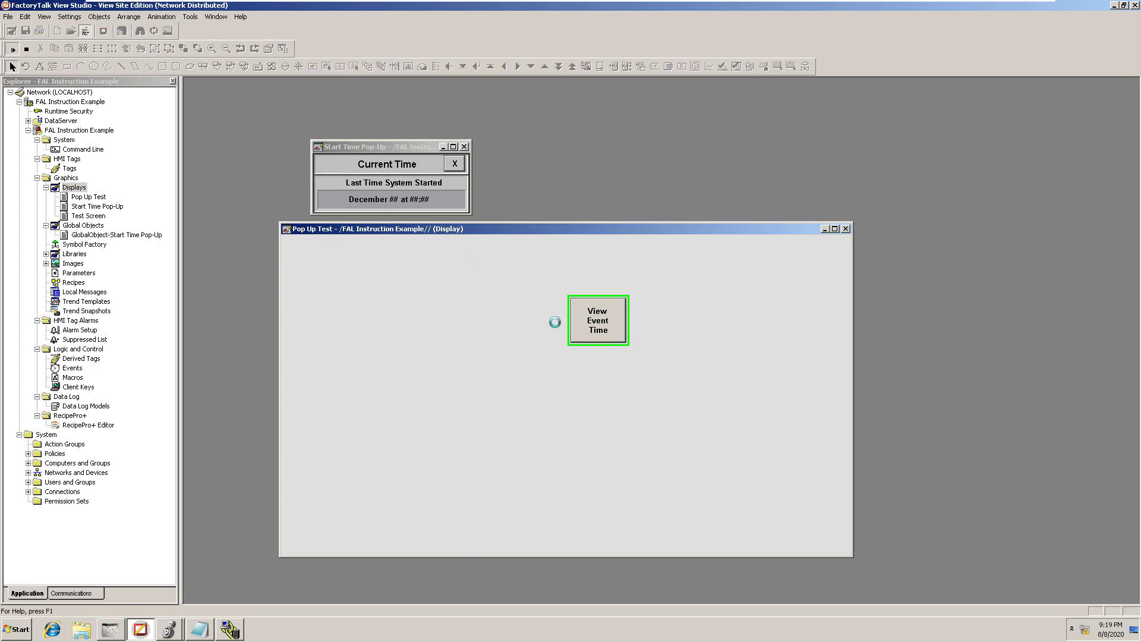
left_click(588, 322)
left_click(27, 49)
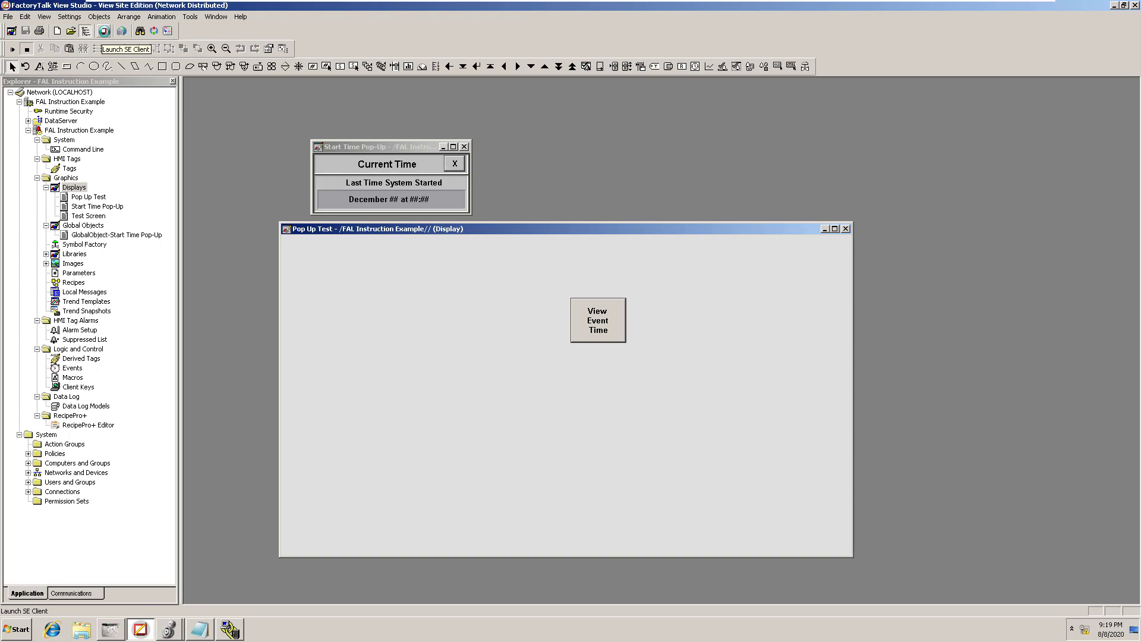
Step: Launch the SE Client wizard and create a new client configuration file named FAL Testing in the default location
left_click(104, 31)
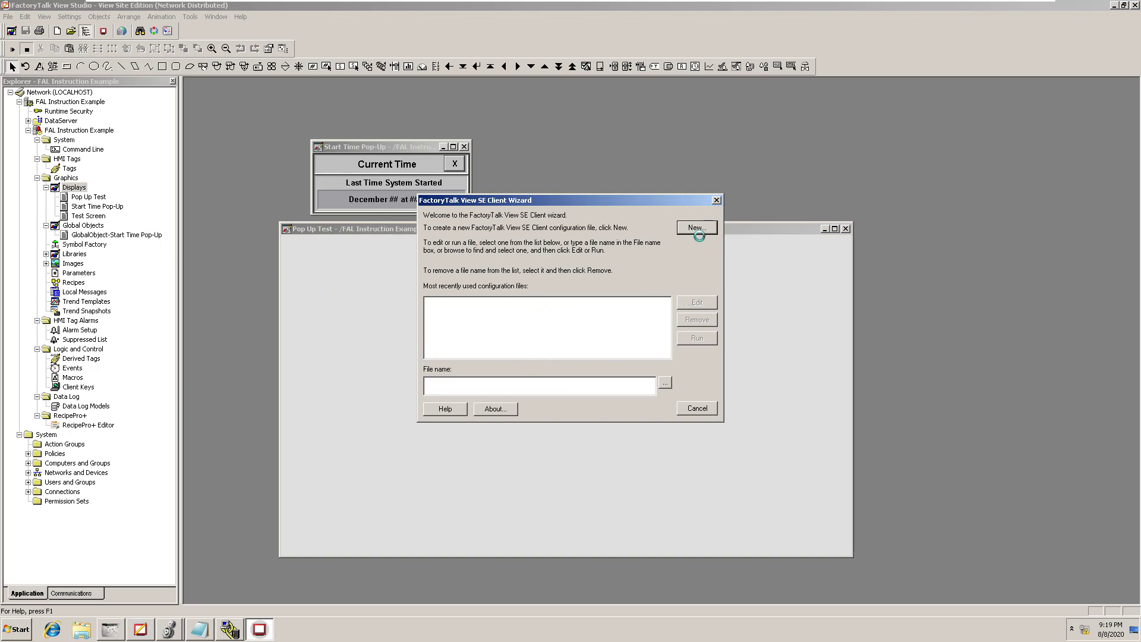
left_click(698, 228)
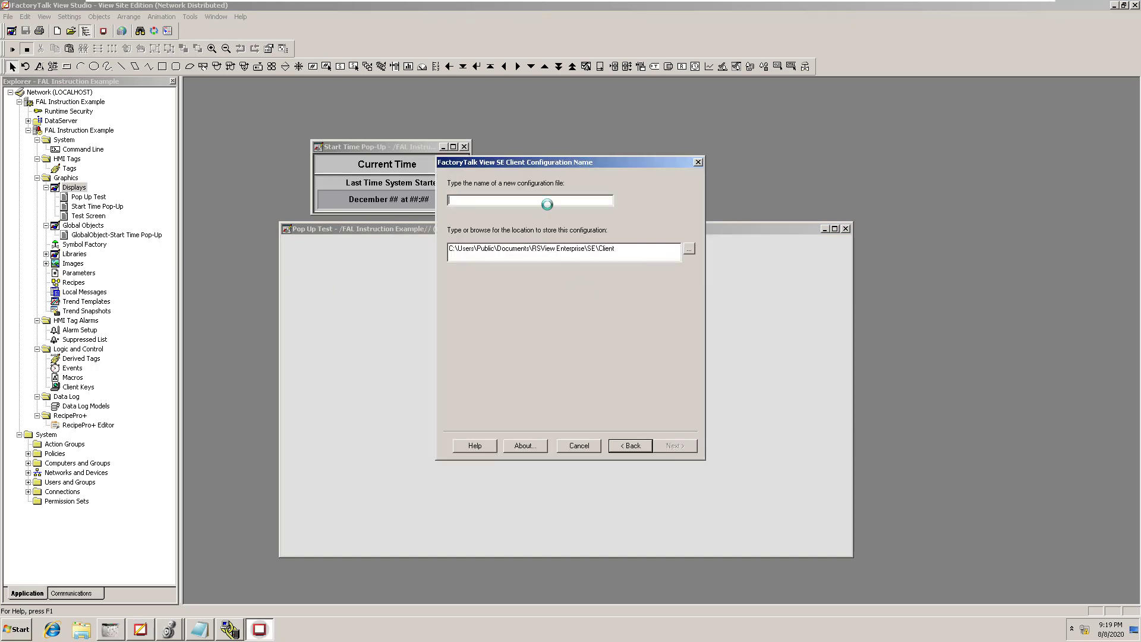
type("Te")
key("BackSpace")
key("BackSpace")
key("BackSpace")
type("FAL Testing")
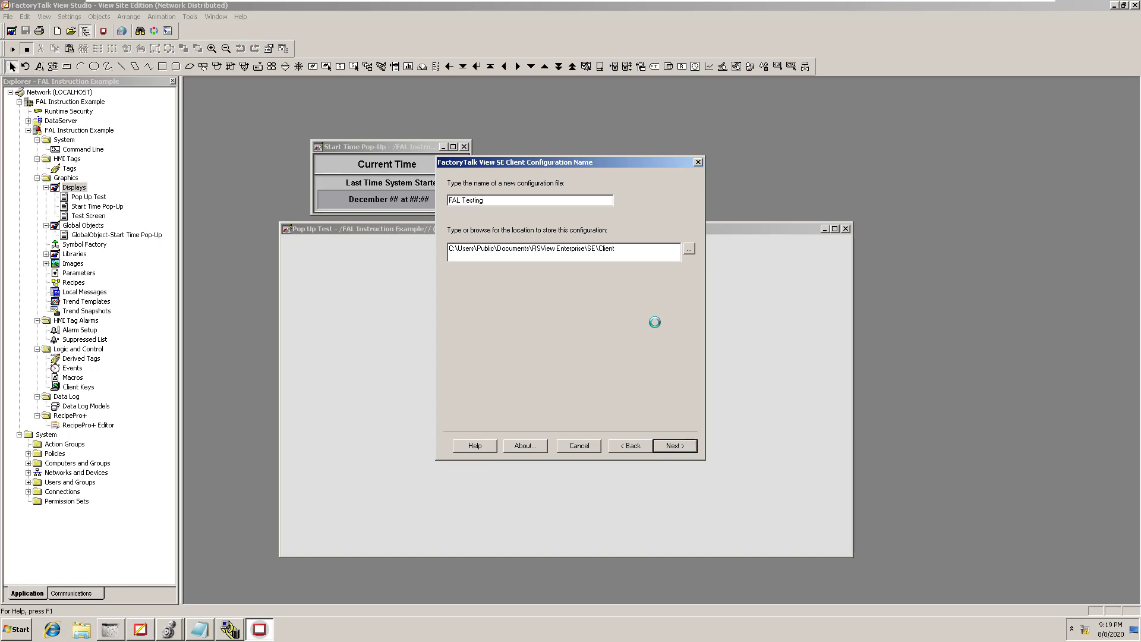
left_click(675, 446)
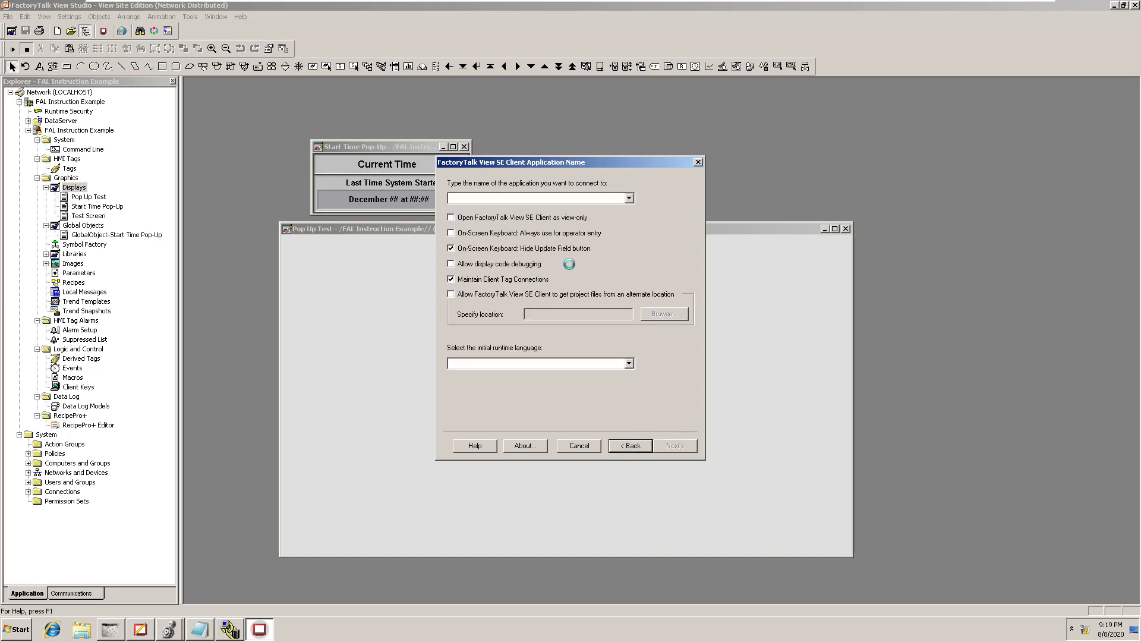
Step: Connect the client configuration to the FAL Instruction Example application, keeping the other connection options at their defaults
left_click(629, 198)
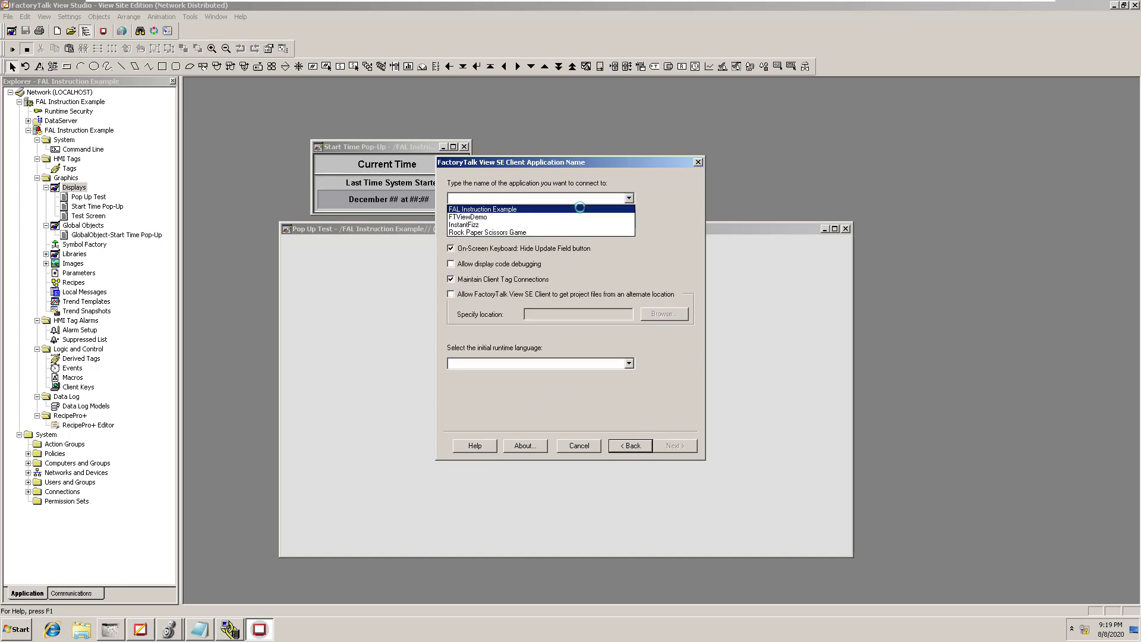
left_click(615, 208)
left_click(662, 441)
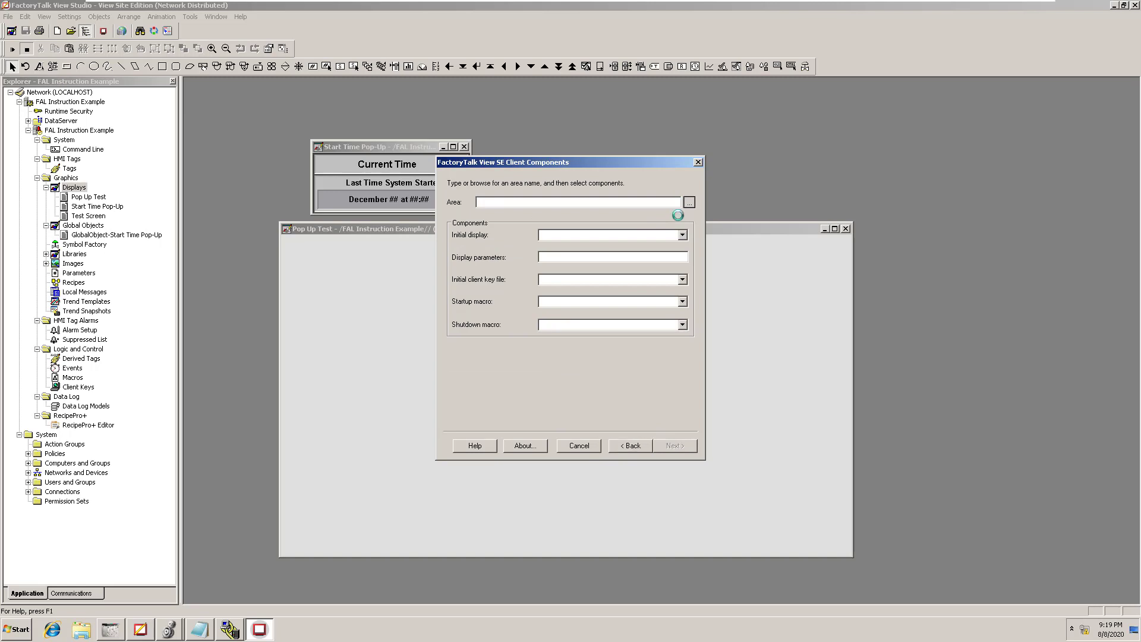
Step: Set the client's area to the FAL Instruction Example root and its initial display to Pop Up Test
left_click(534, 235)
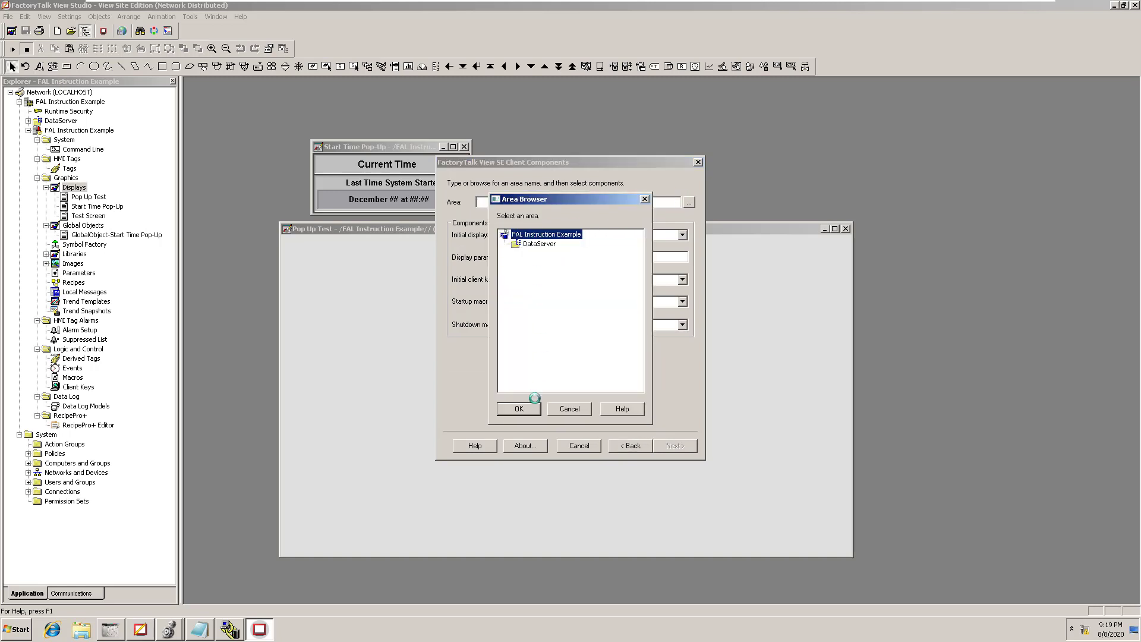
left_click(531, 408)
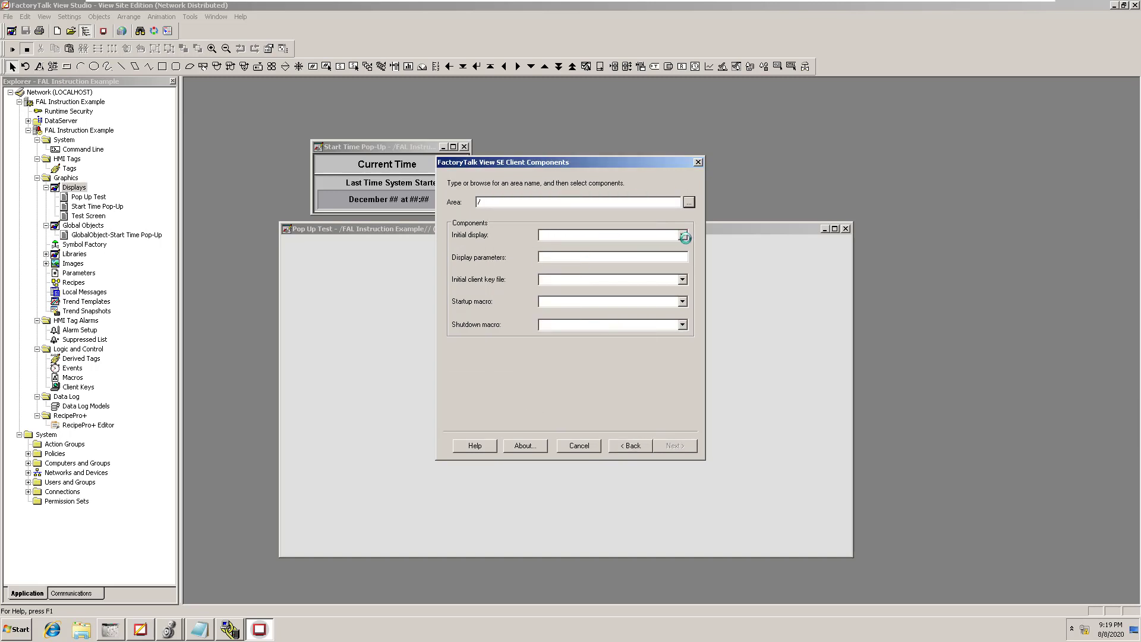
left_click(682, 235)
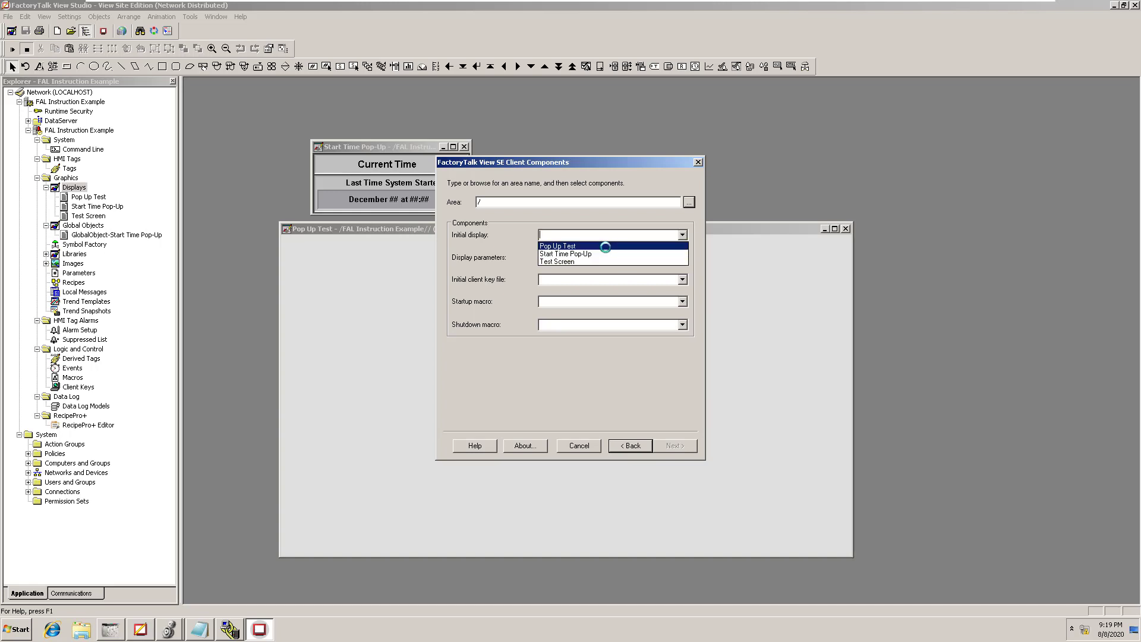
left_click(604, 247)
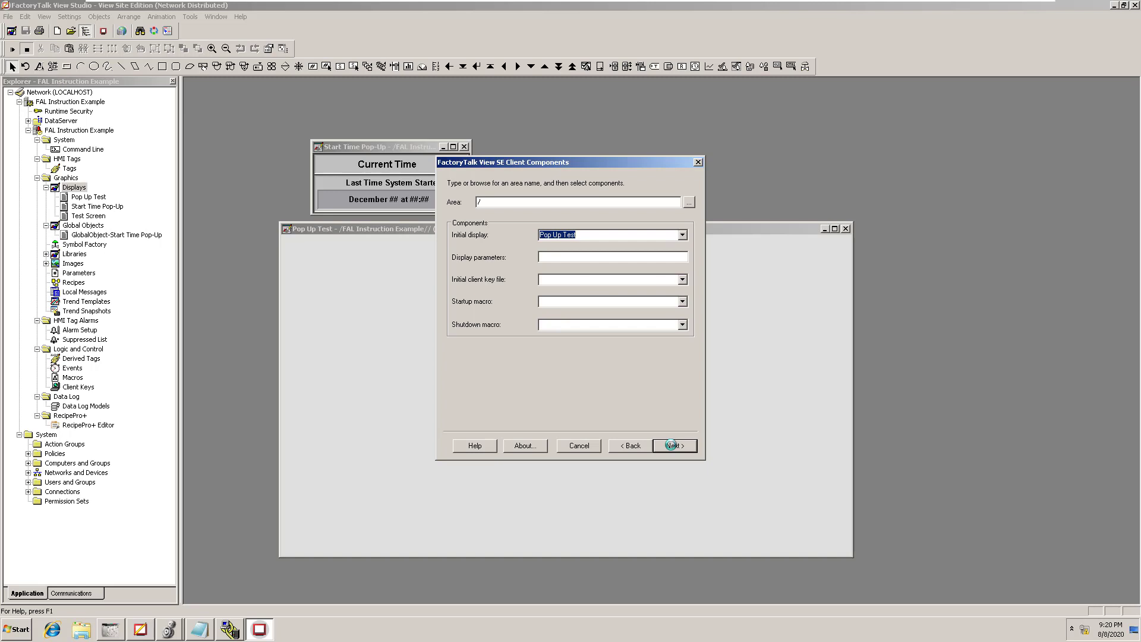
left_click(680, 282)
left_click(687, 445)
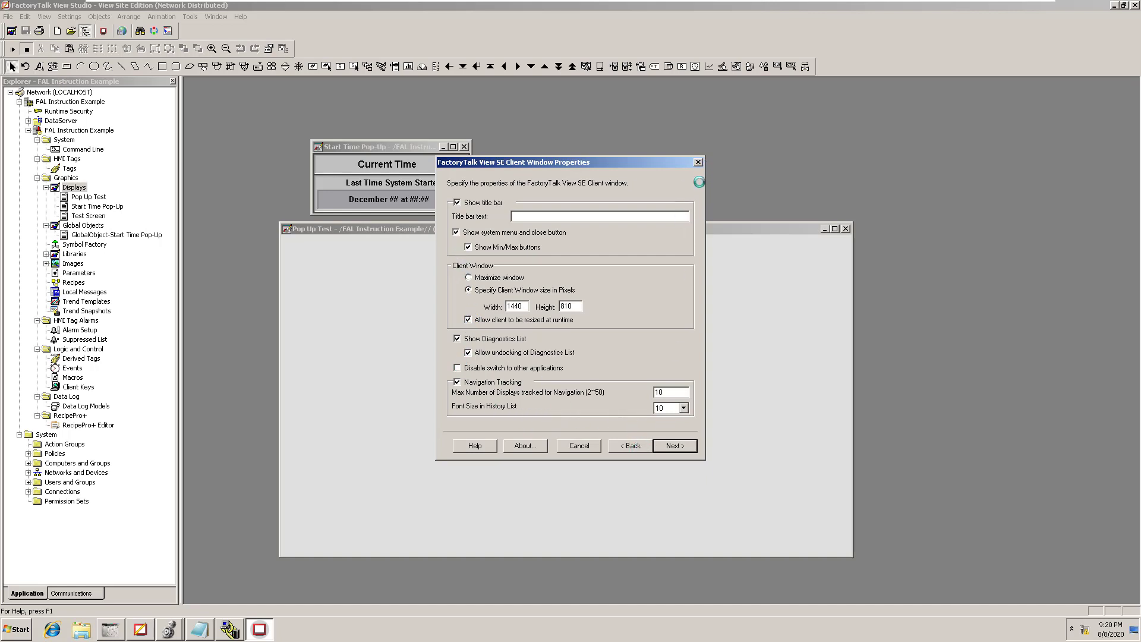
Step: Accept the default client window and auto logout settings, and save the configuration without opening the client
left_click(670, 446)
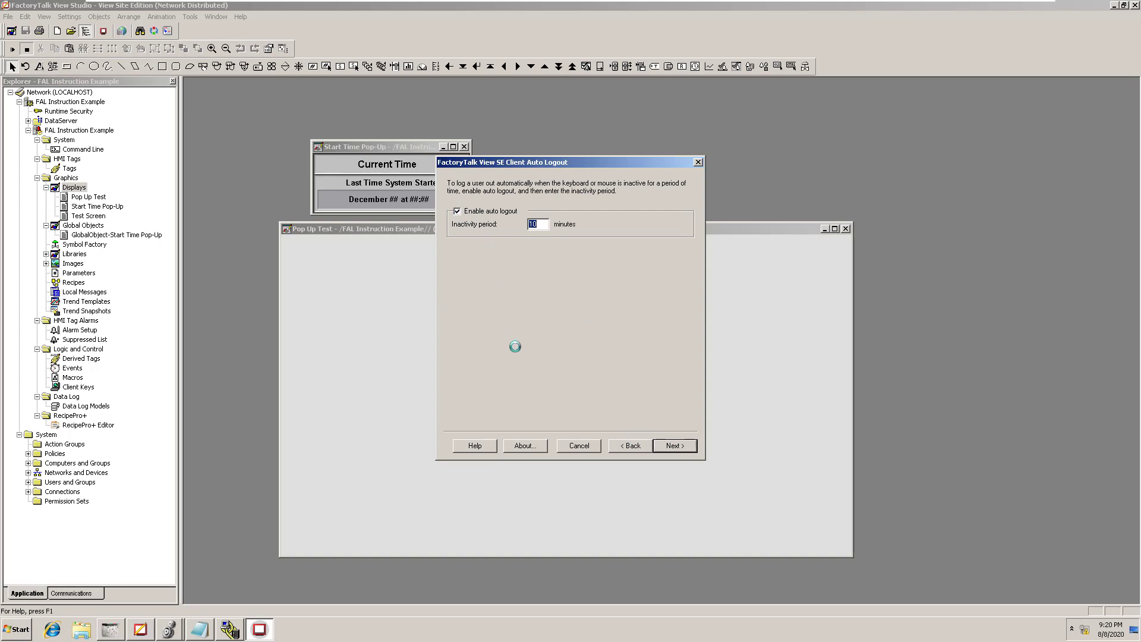
left_click(675, 446)
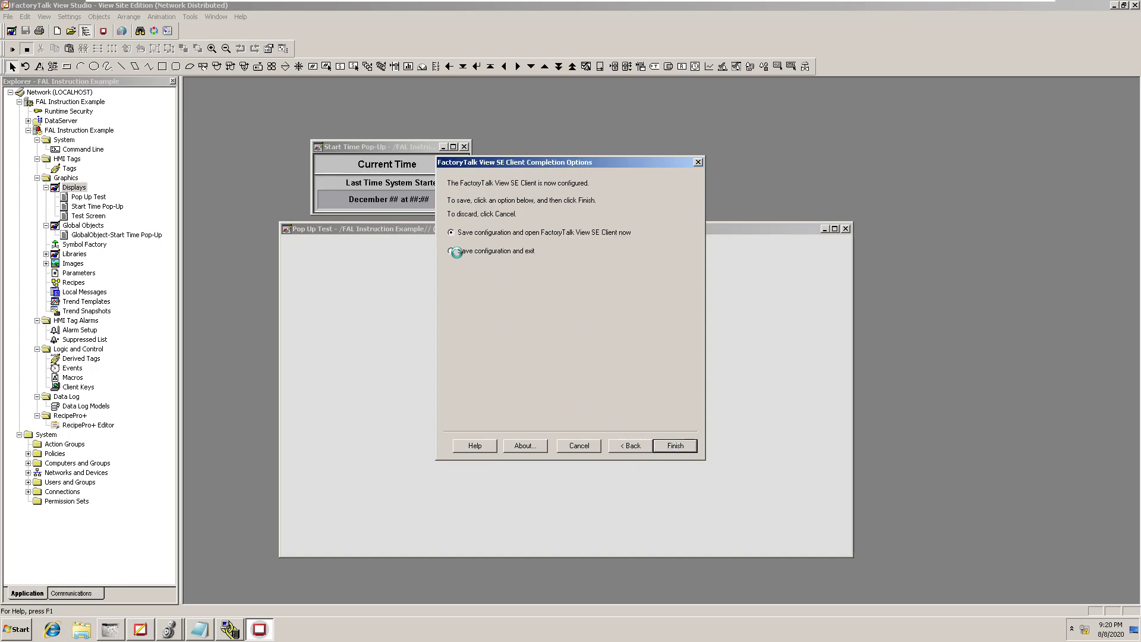
left_click(453, 251)
left_click(673, 445)
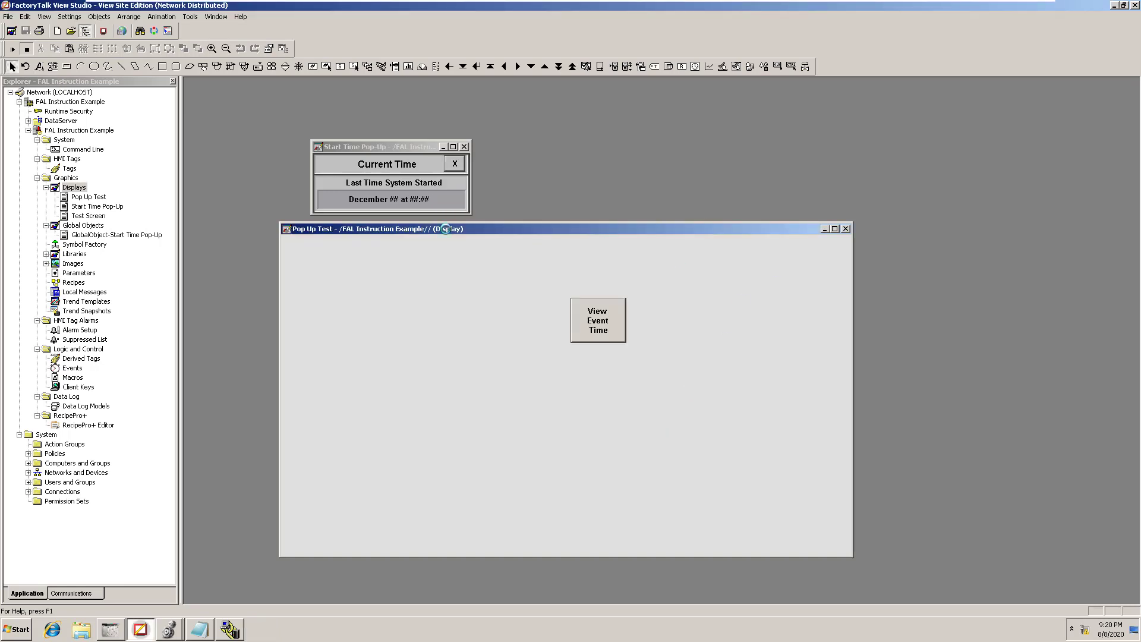
left_click(103, 19)
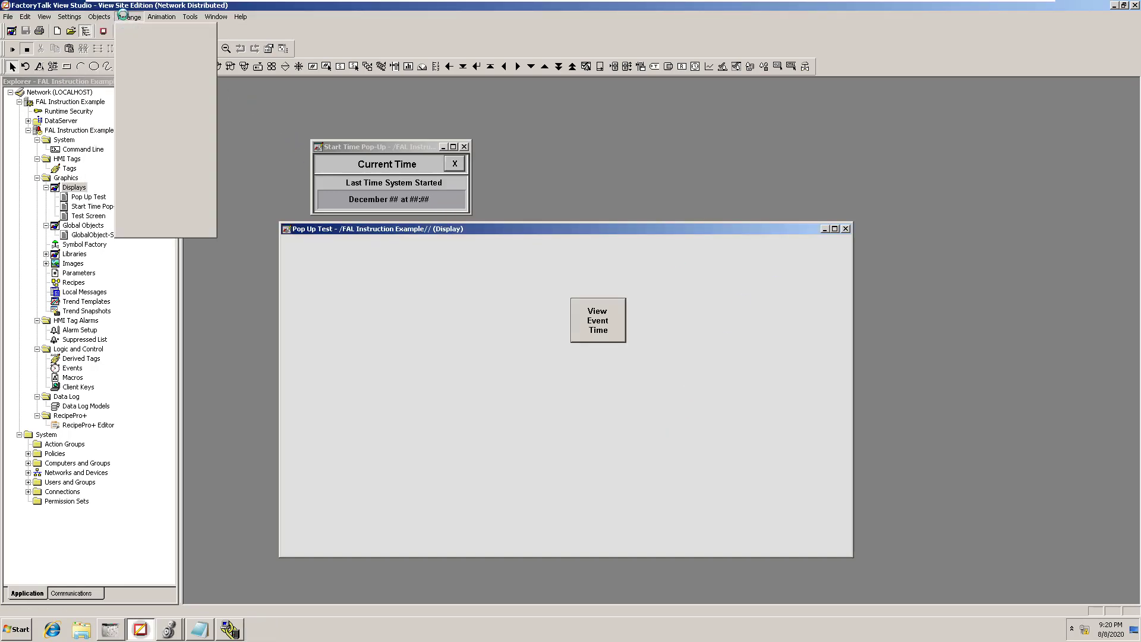
left_click(122, 19)
left_click(107, 18)
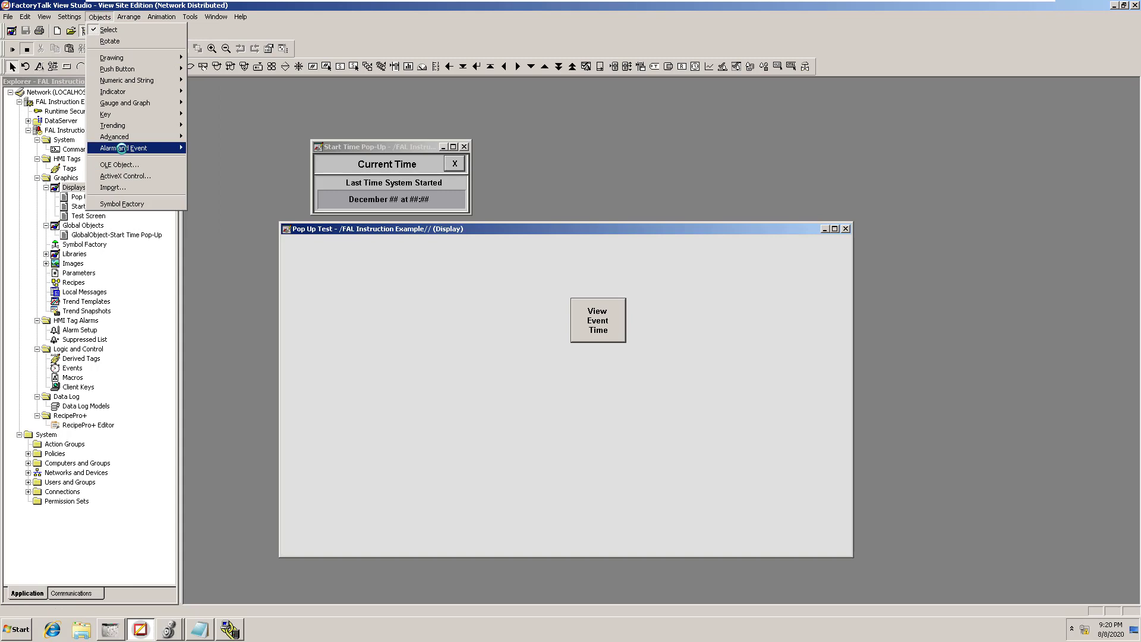
mouse_move(120, 136)
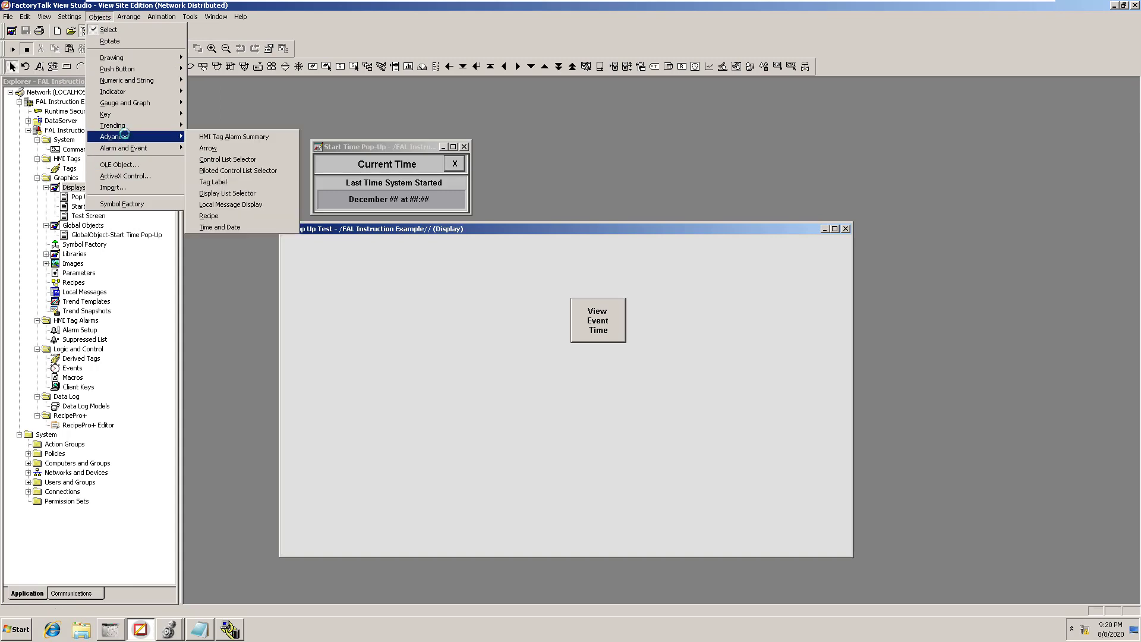
mouse_move(126, 113)
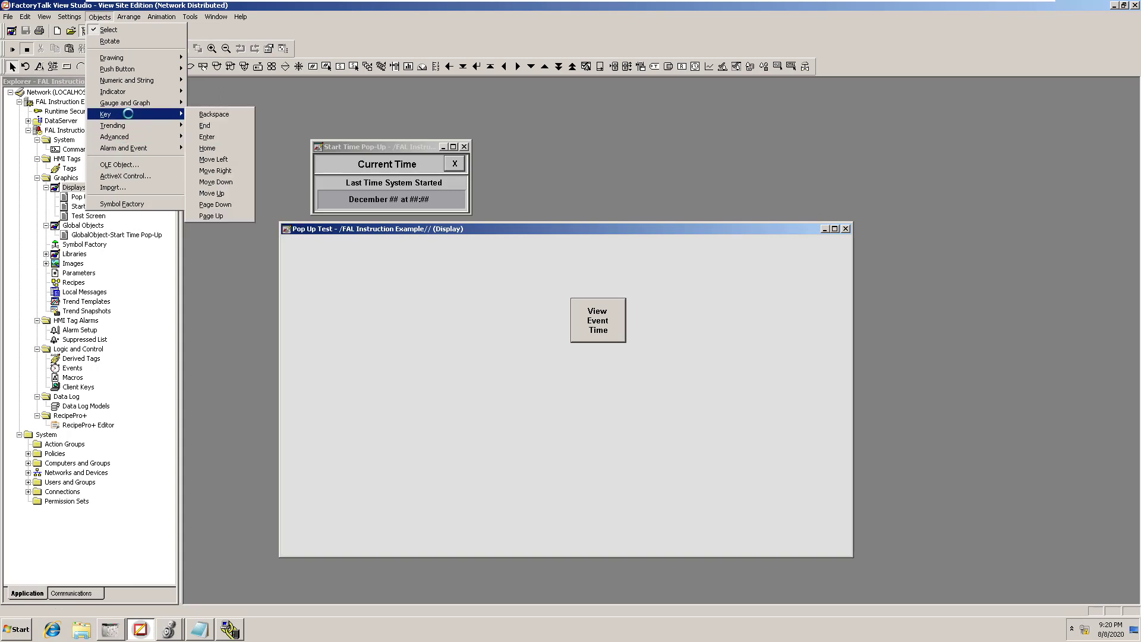
left_click(773, 279)
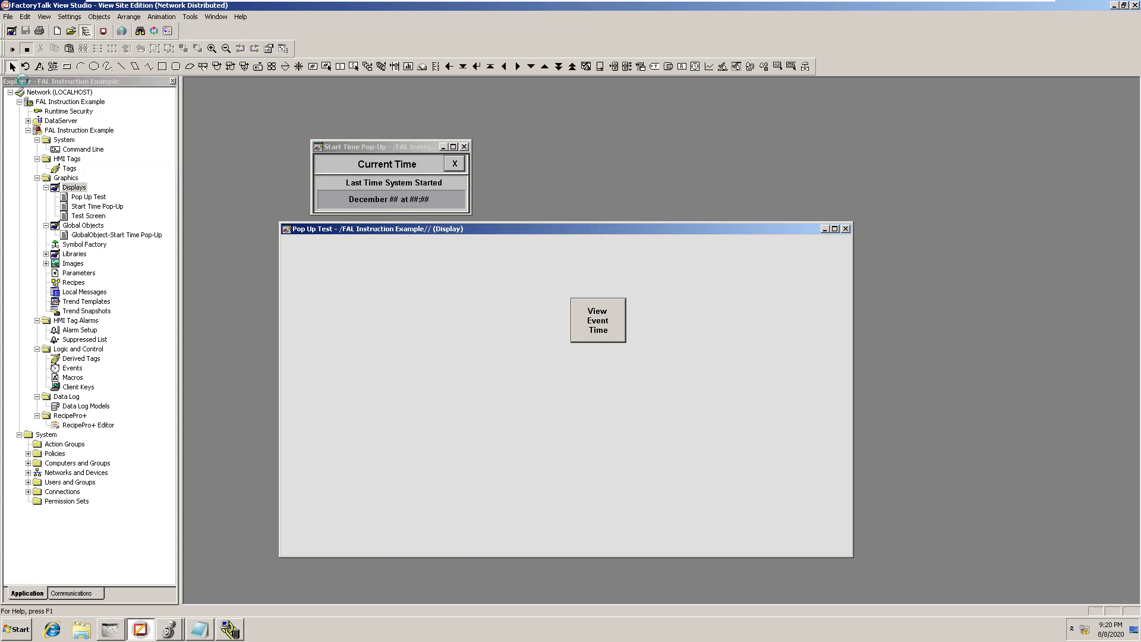
Step: Draw a second push button in the upper-right corner of the Pop Up Test display
left_click(99, 17)
mouse_move(118, 69)
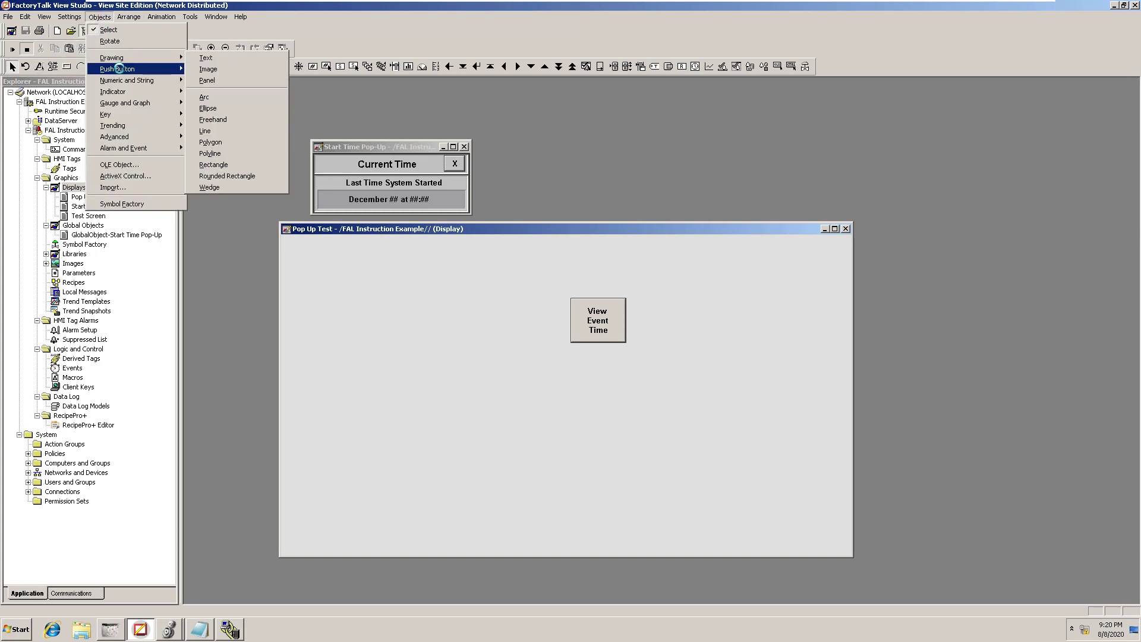
left_click(228, 69)
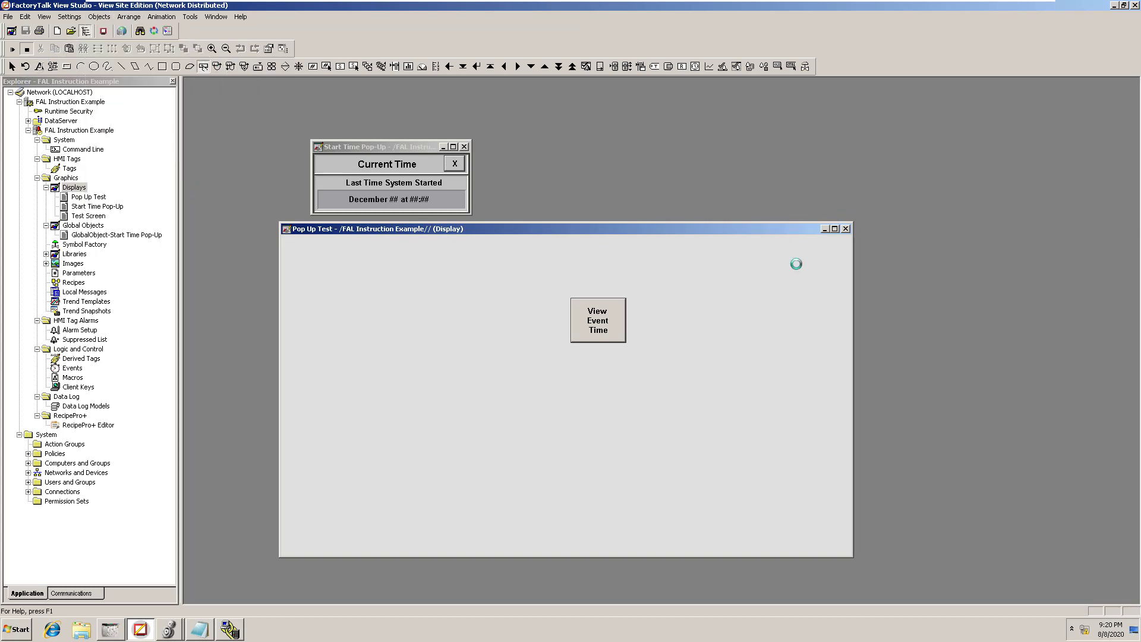
left_click_drag(768, 253, 832, 294)
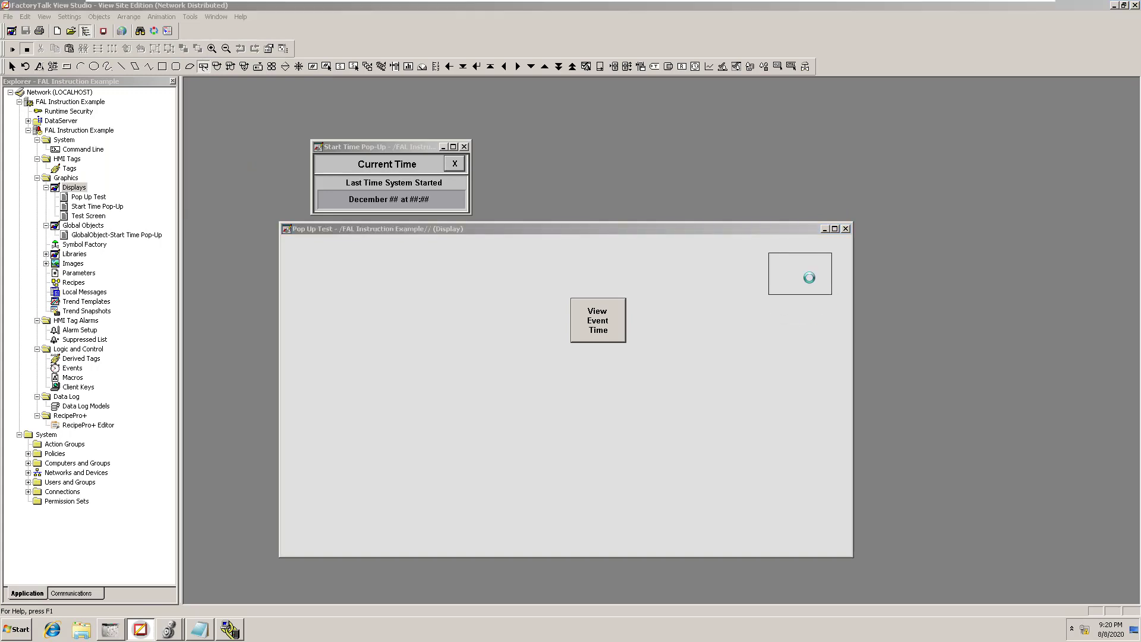
Step: Examine the Abort command, the command categories and the full command list available for the new button's press action, and cancel the button
left_click(510, 174)
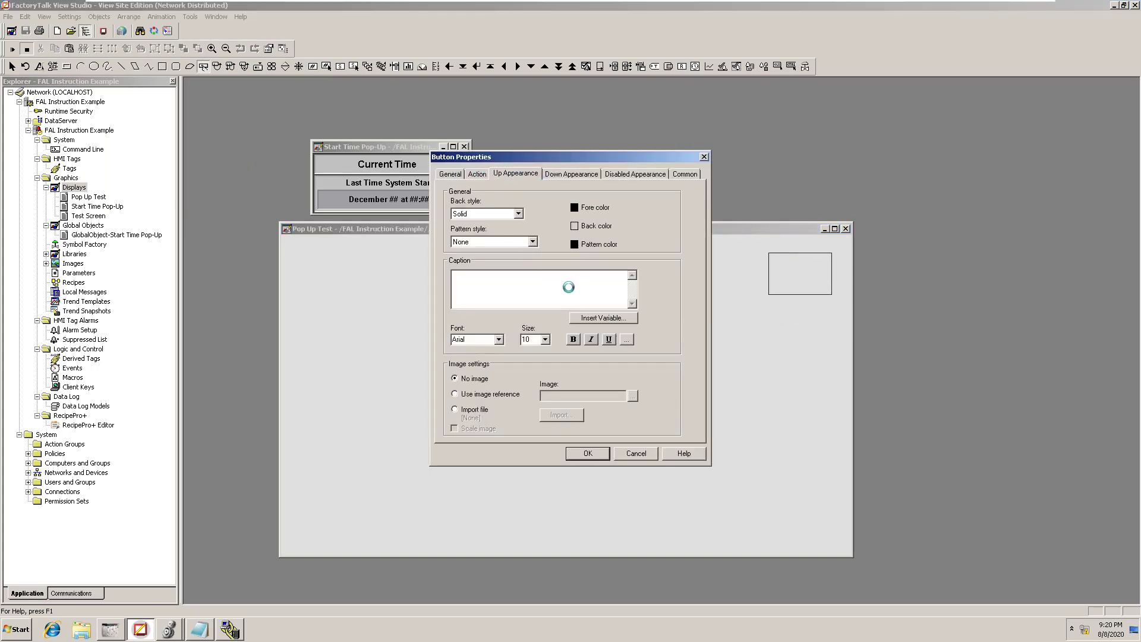
left_click(476, 173)
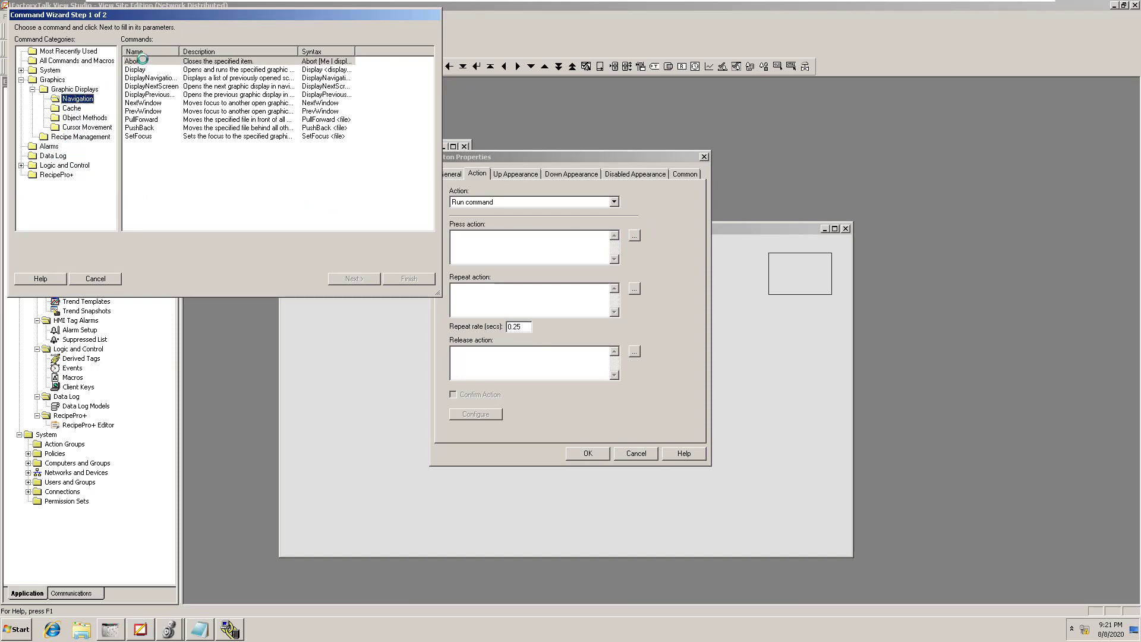
left_click(142, 61)
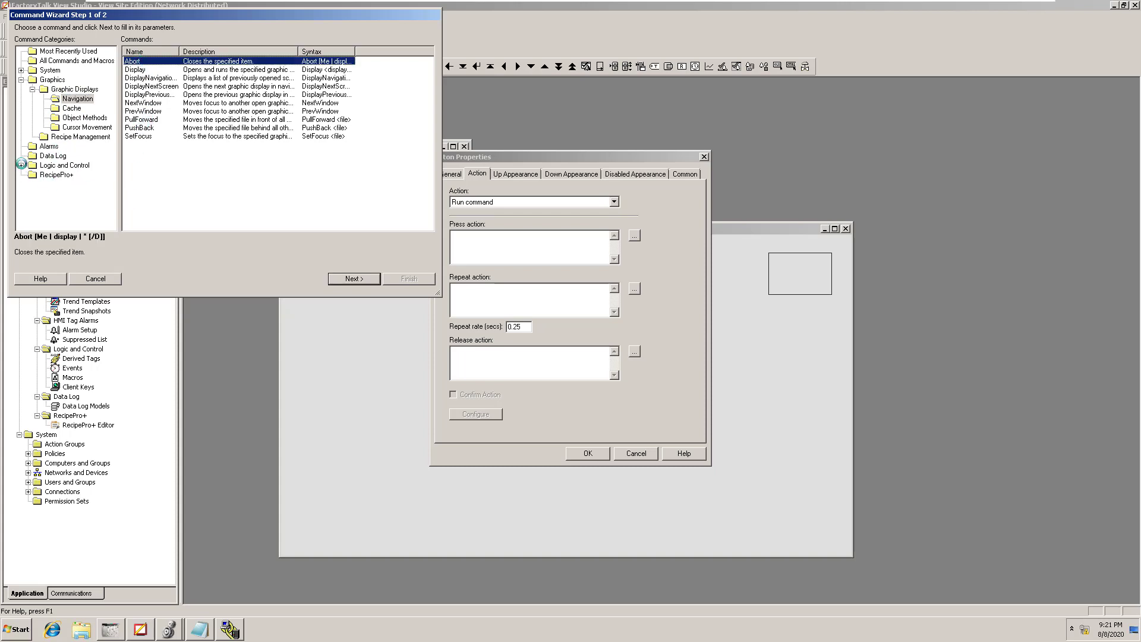
left_click(21, 165)
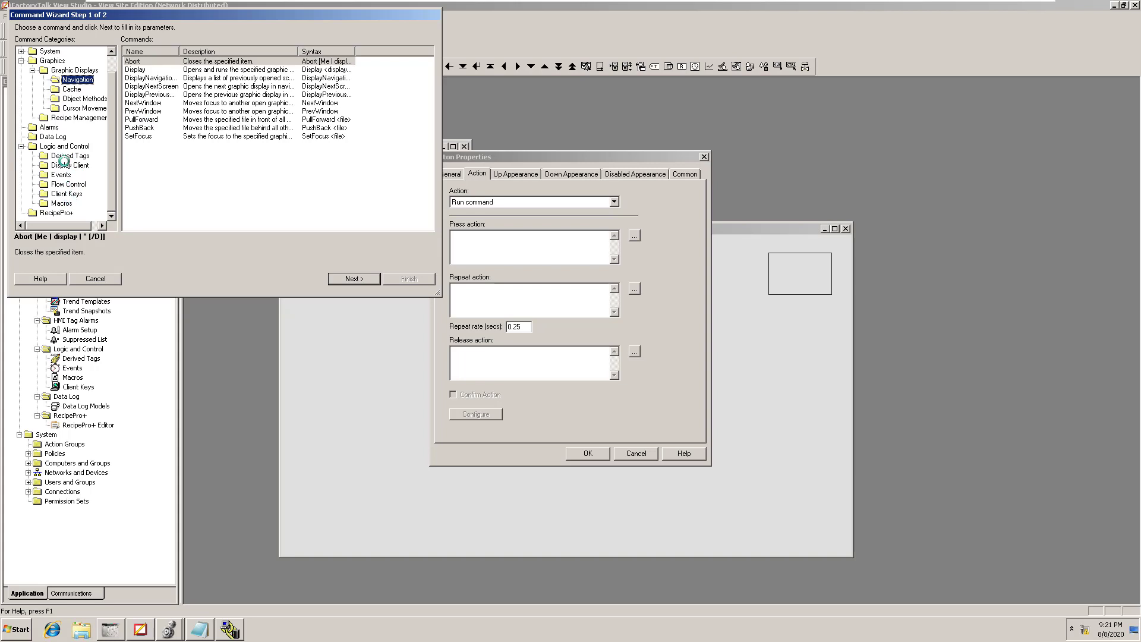
scroll(50, 73, "up", 1)
left_click(21, 70)
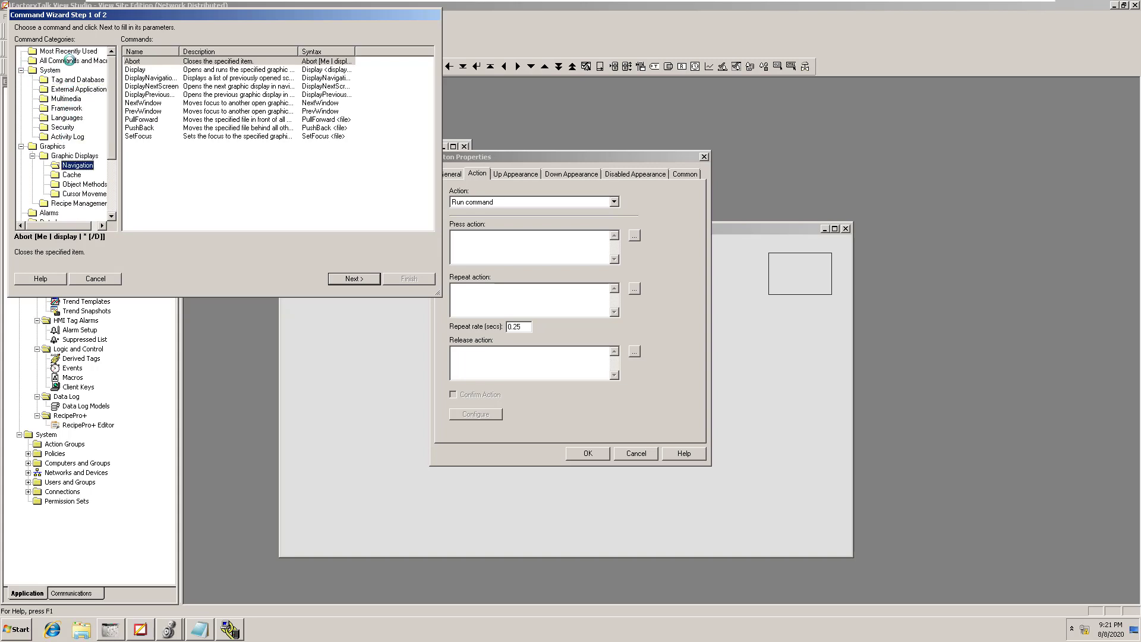
left_click(70, 60)
scroll(148, 161, "down", 3)
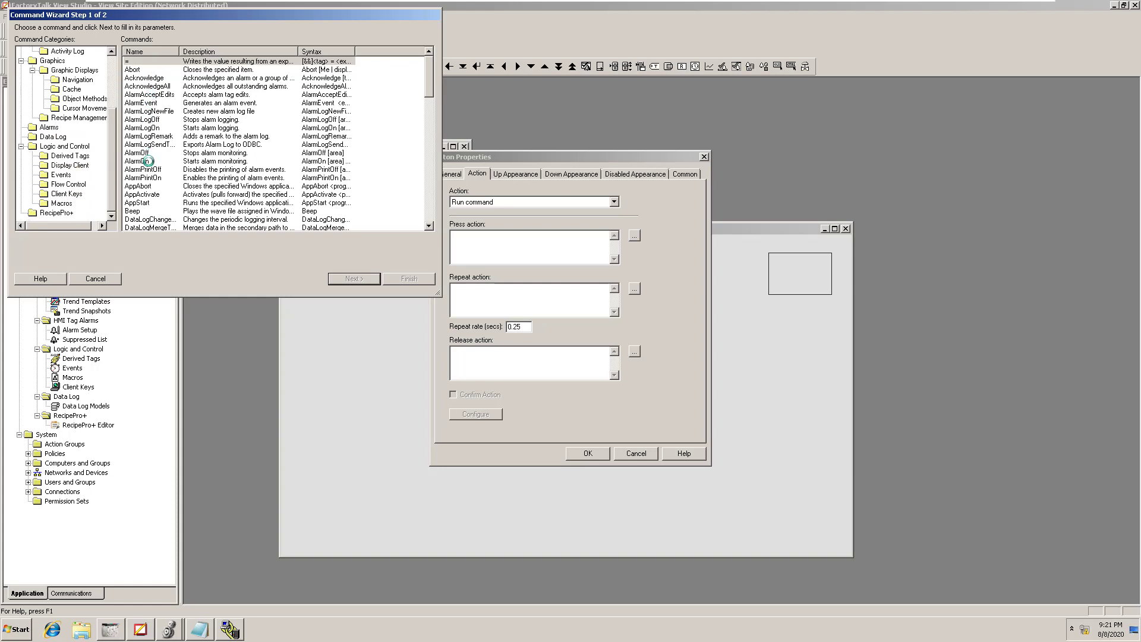
left_click_drag(423, 89, 419, 236)
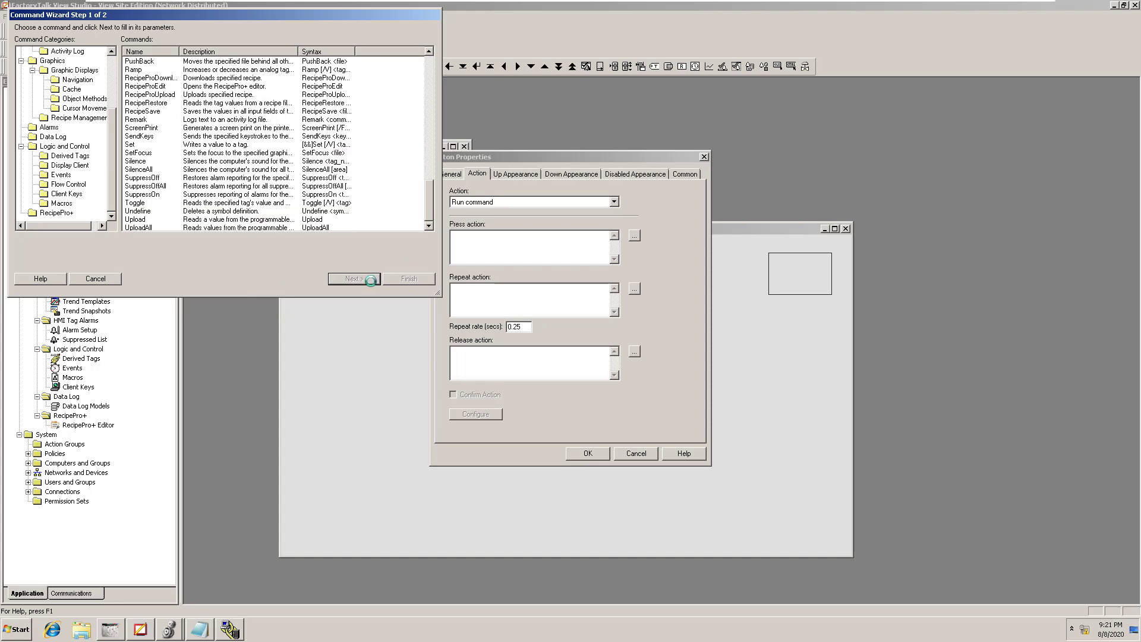
left_click(105, 280)
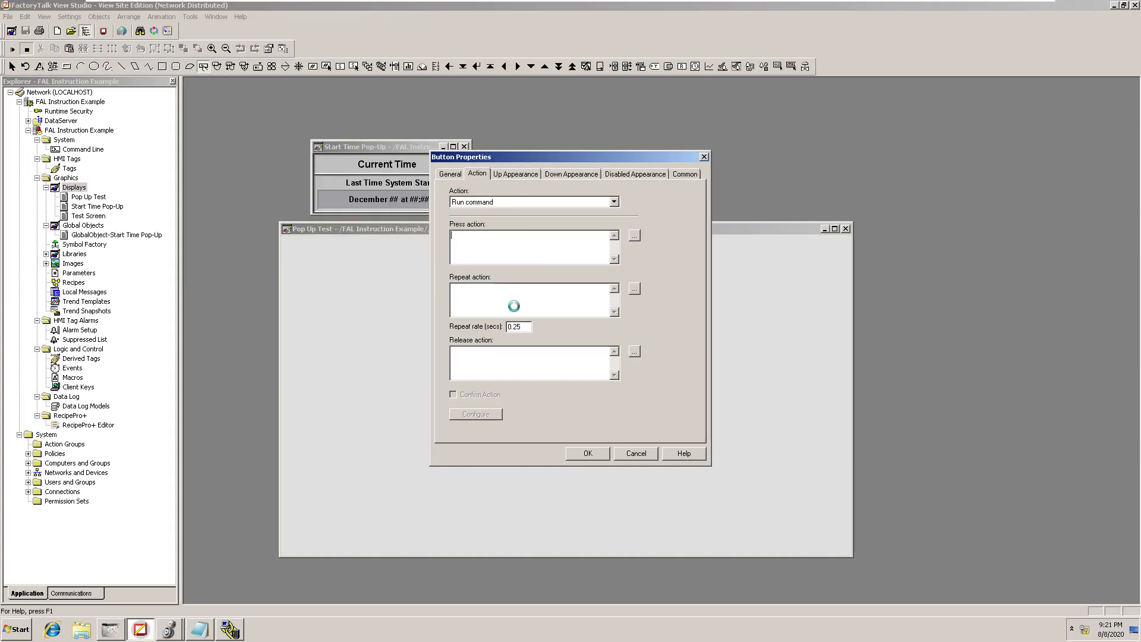
left_click(627, 453)
Step: Launch the SE Client with the FAL Testing configuration
left_click(104, 35)
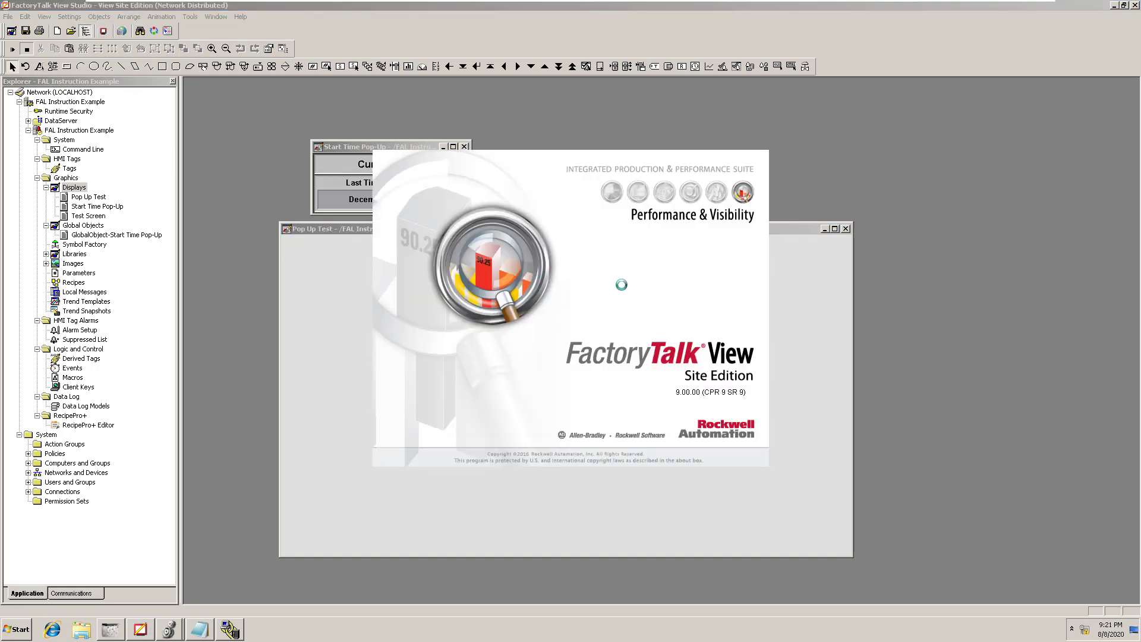
left_click(698, 337)
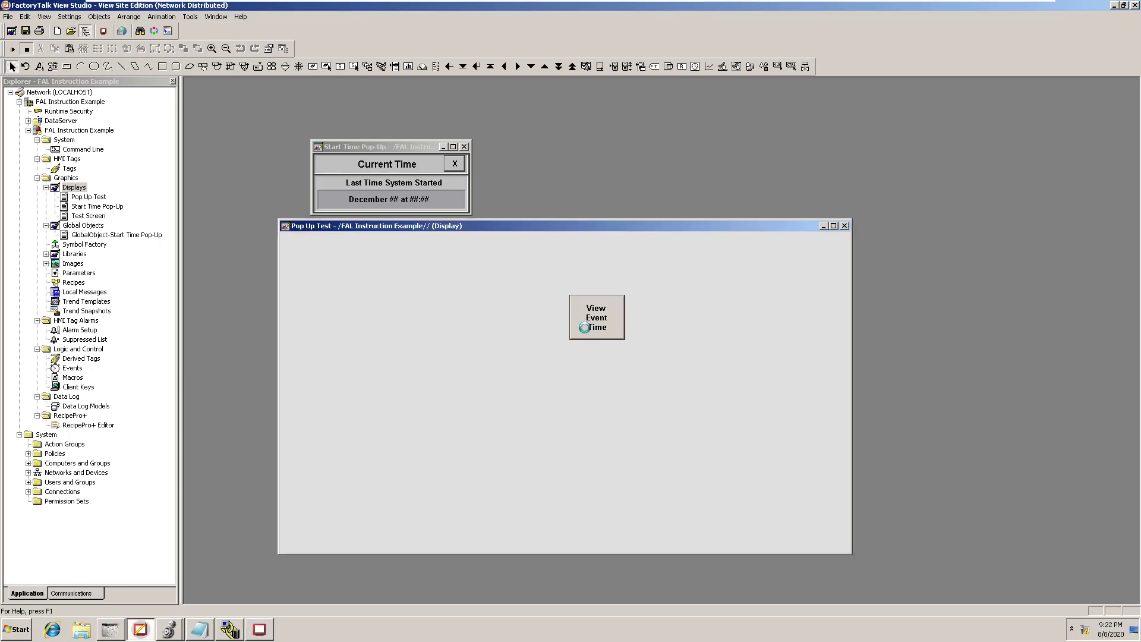
Step: Move the Pop Up Test display window down and to the left, and save the display
left_click_drag(596, 228, 547, 246)
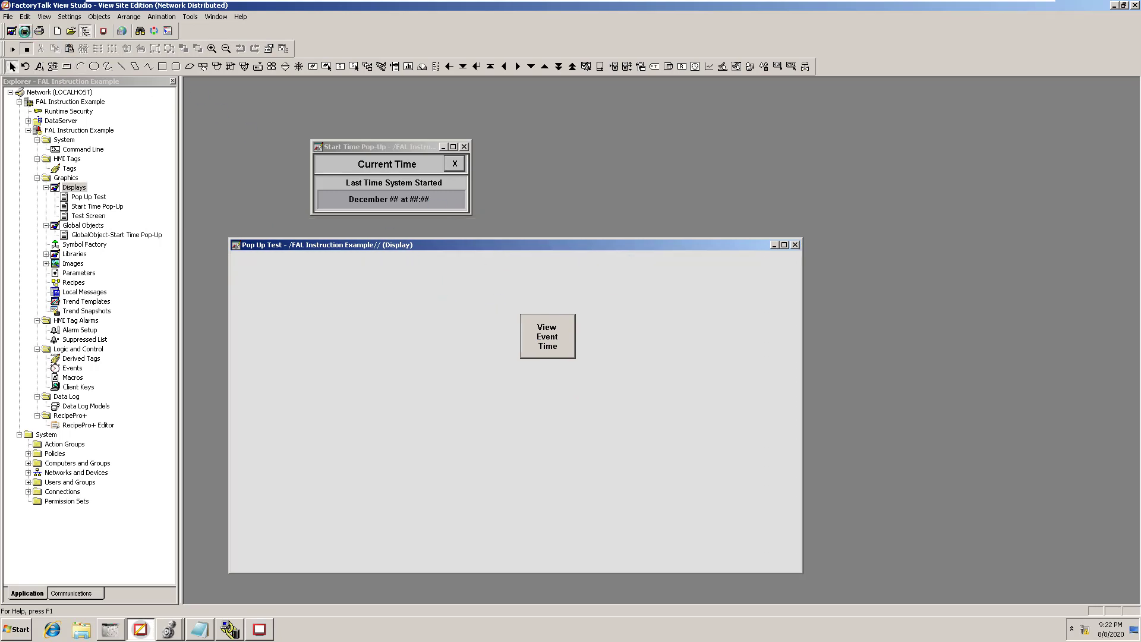
left_click(25, 34)
left_click(416, 153)
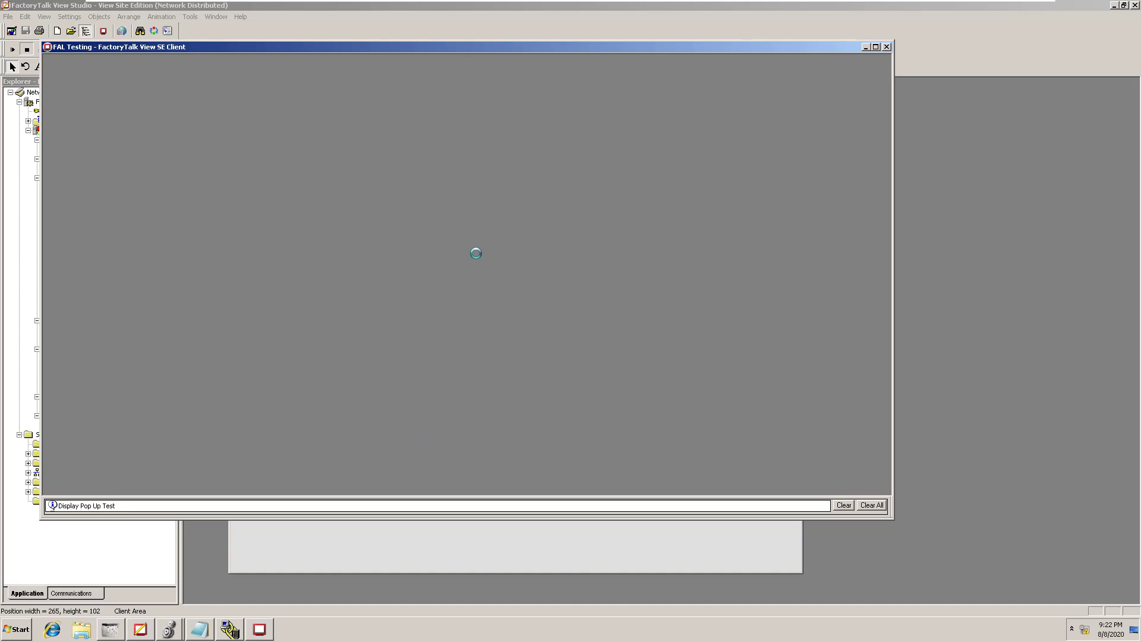
Step: Test the View Event Time button in the FAL Testing client by opening the time pop-up and closing it with its X button
left_click(490, 545)
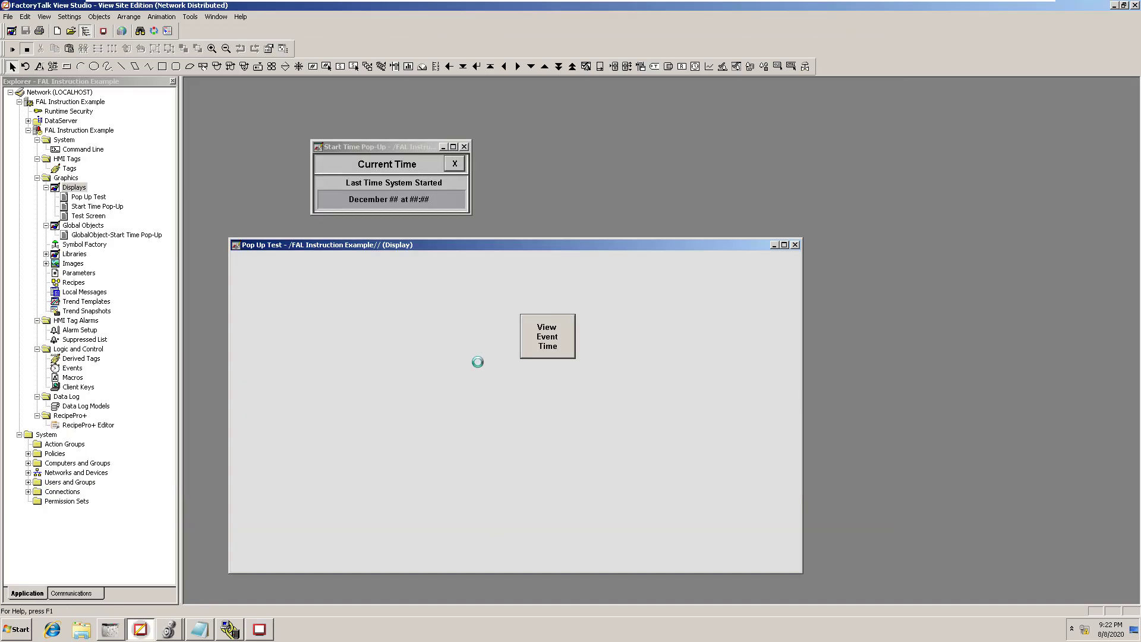
left_click(260, 628)
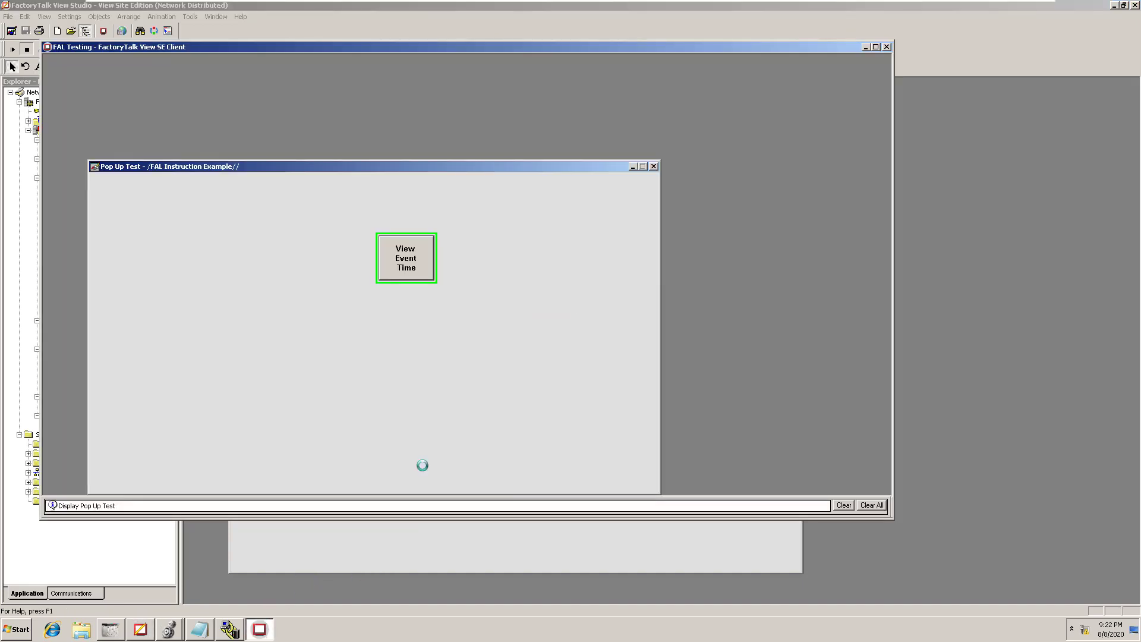
left_click(401, 266)
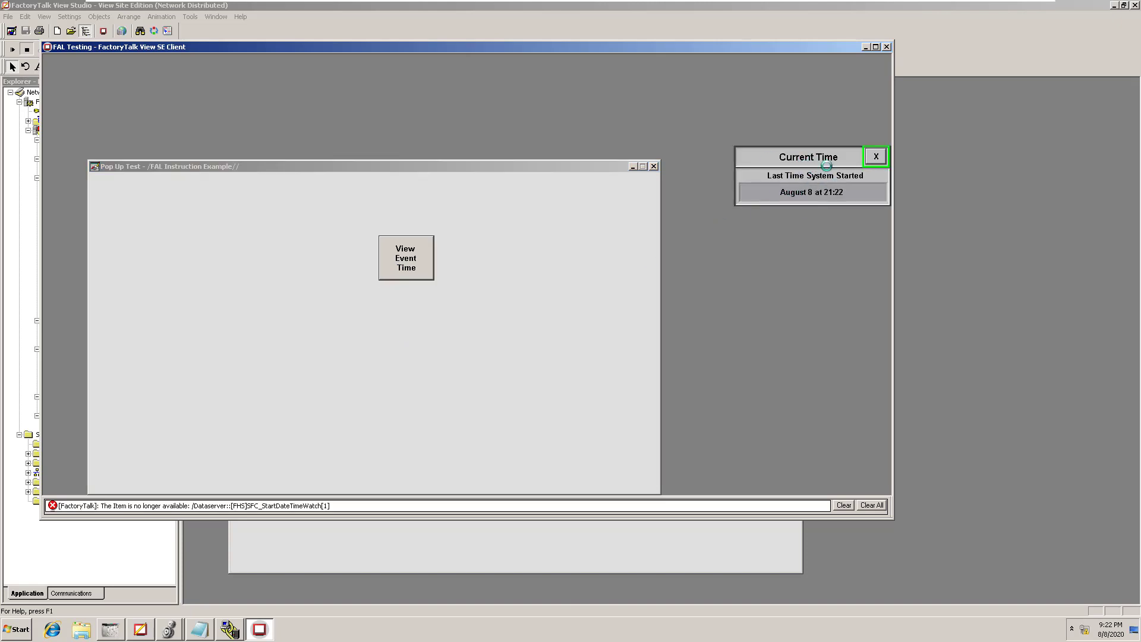
left_click(869, 155)
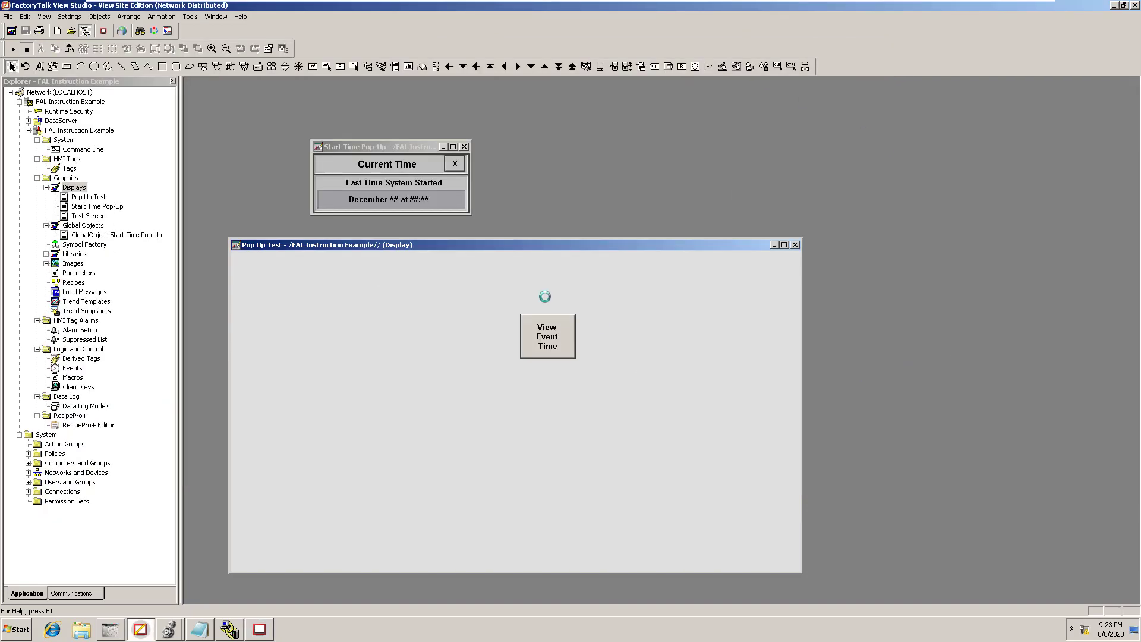
Step: Reduce the specified X position in the Start Time Pop-Up's display settings by removing its leading digit, and save the display
right_click(416, 154)
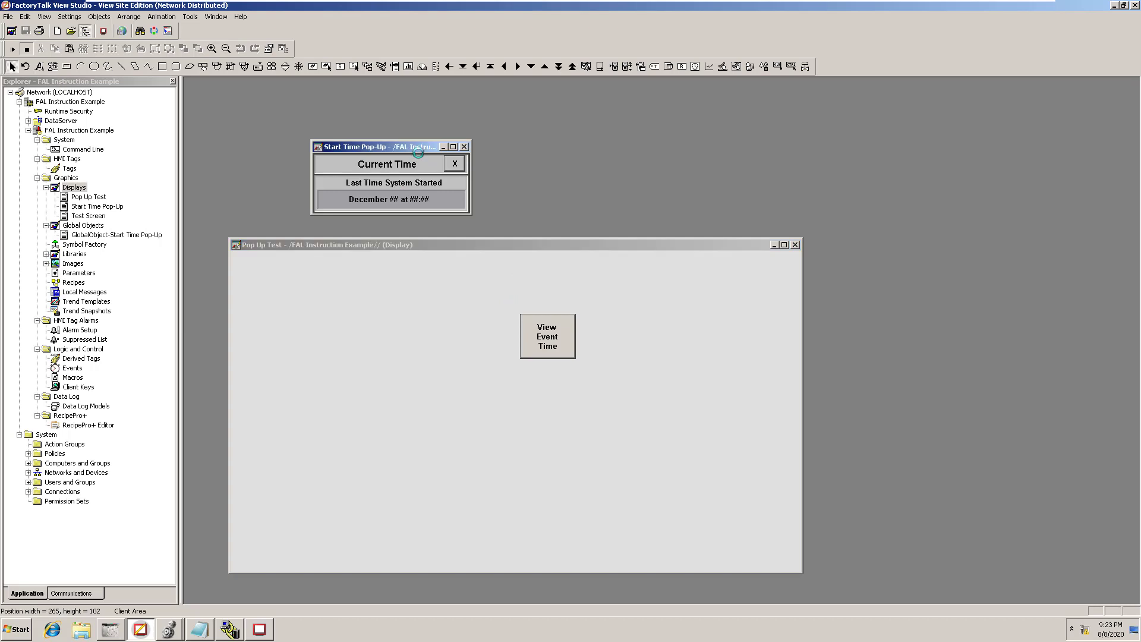
left_click(443, 161)
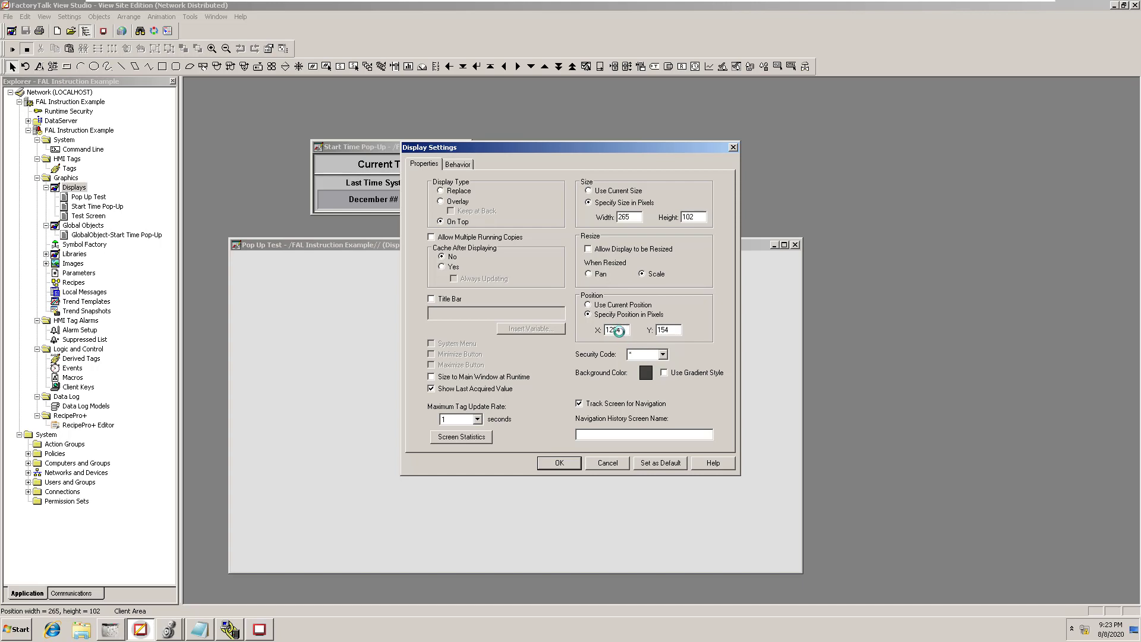
left_click(608, 330)
key("BackSpace")
left_click(572, 462)
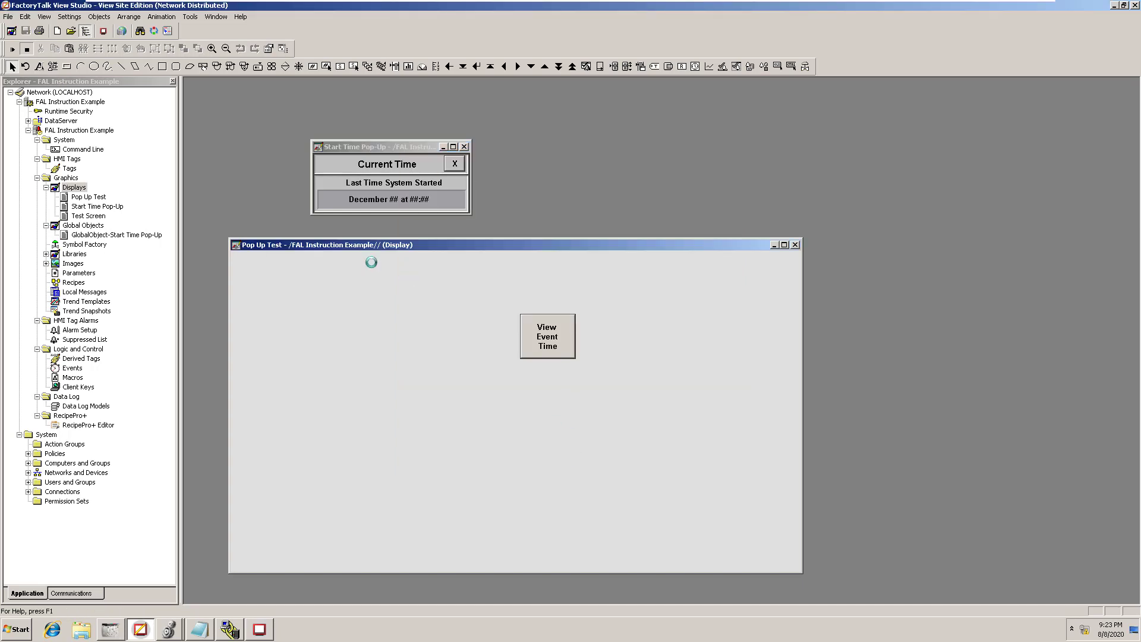
left_click(387, 147)
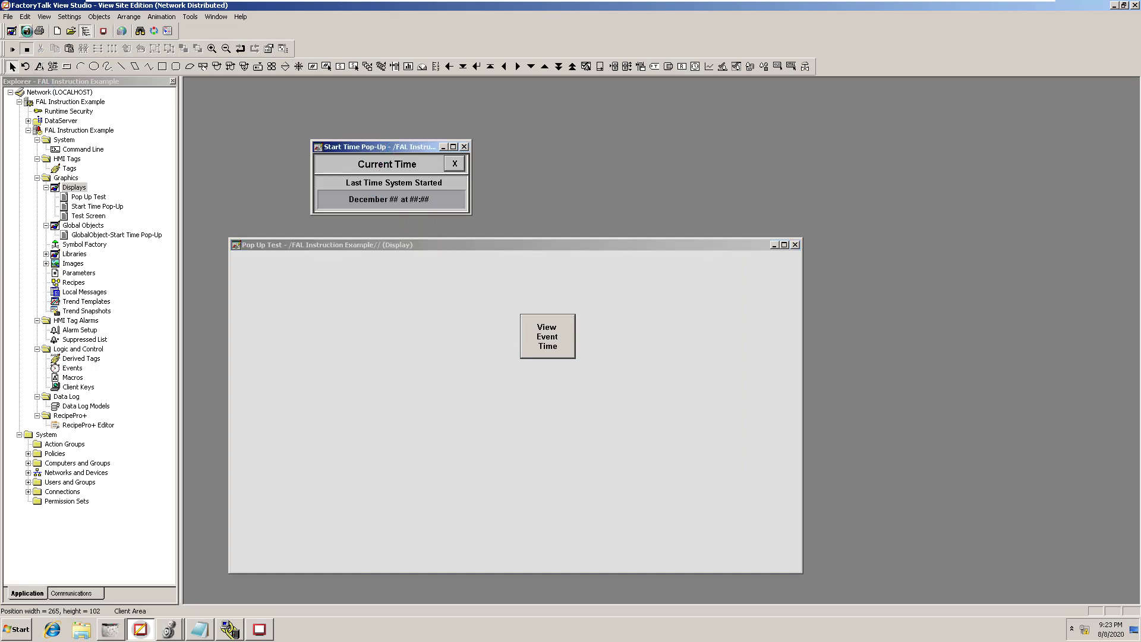
left_click(26, 31)
Step: Retest opening and closing the pop-up in the running client, and close both the client and the Pop Up Test display
left_click(259, 630)
left_click(399, 244)
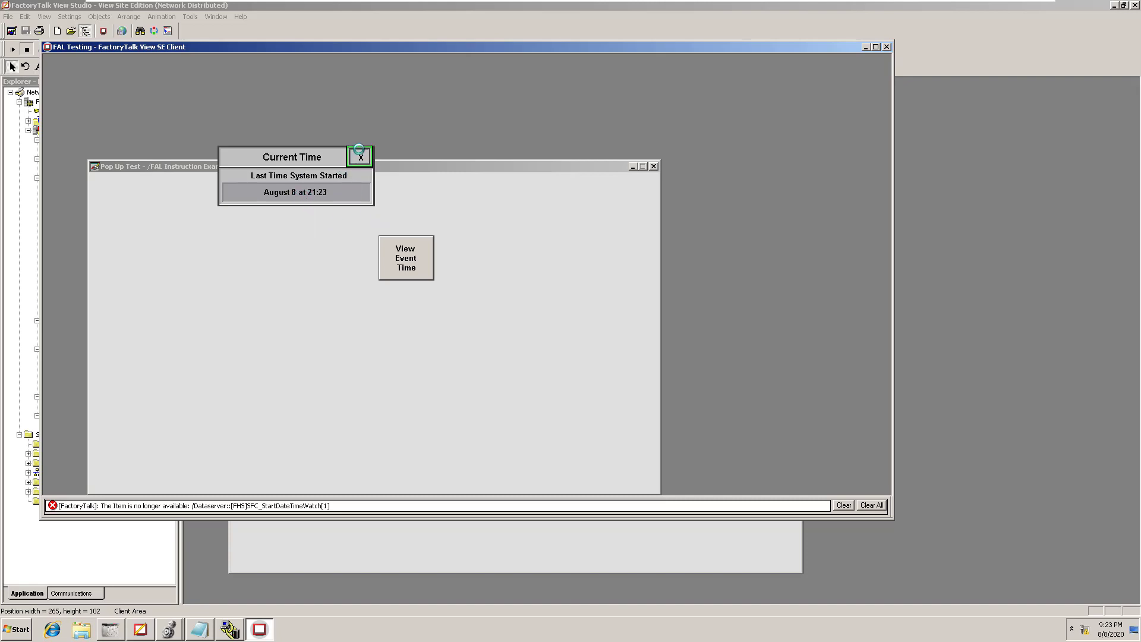
left_click(359, 156)
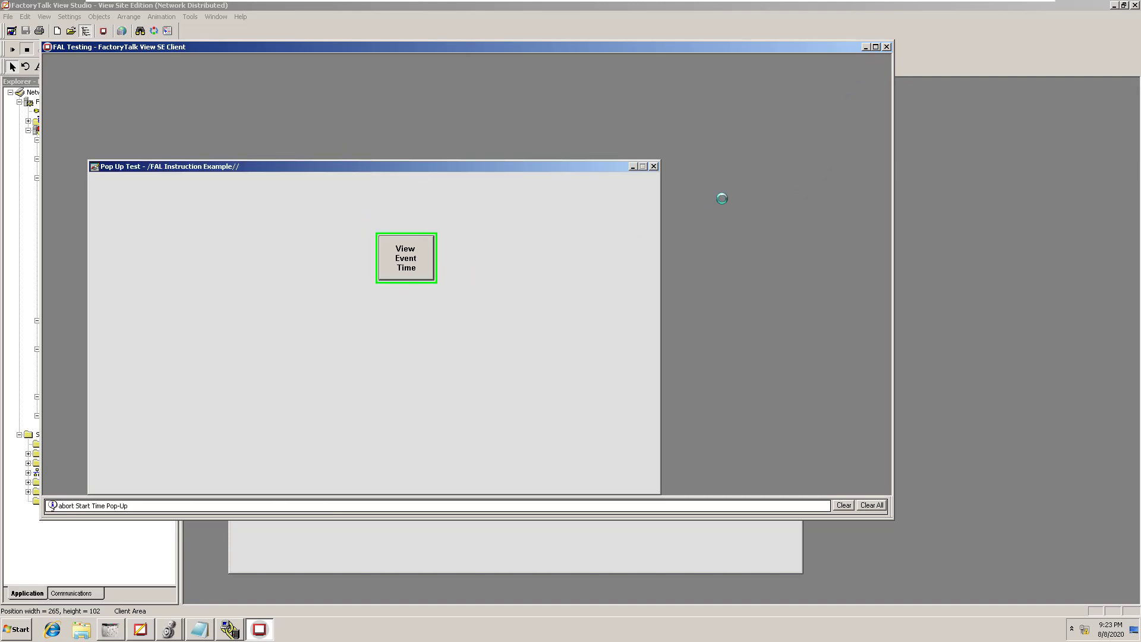
left_click(887, 47)
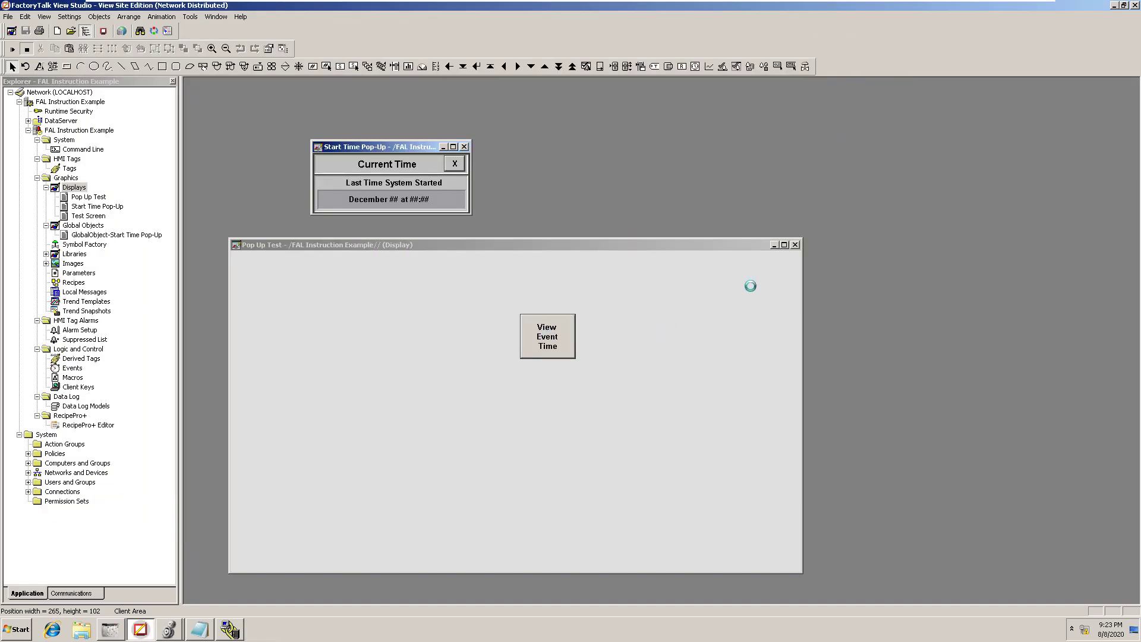
left_click(796, 244)
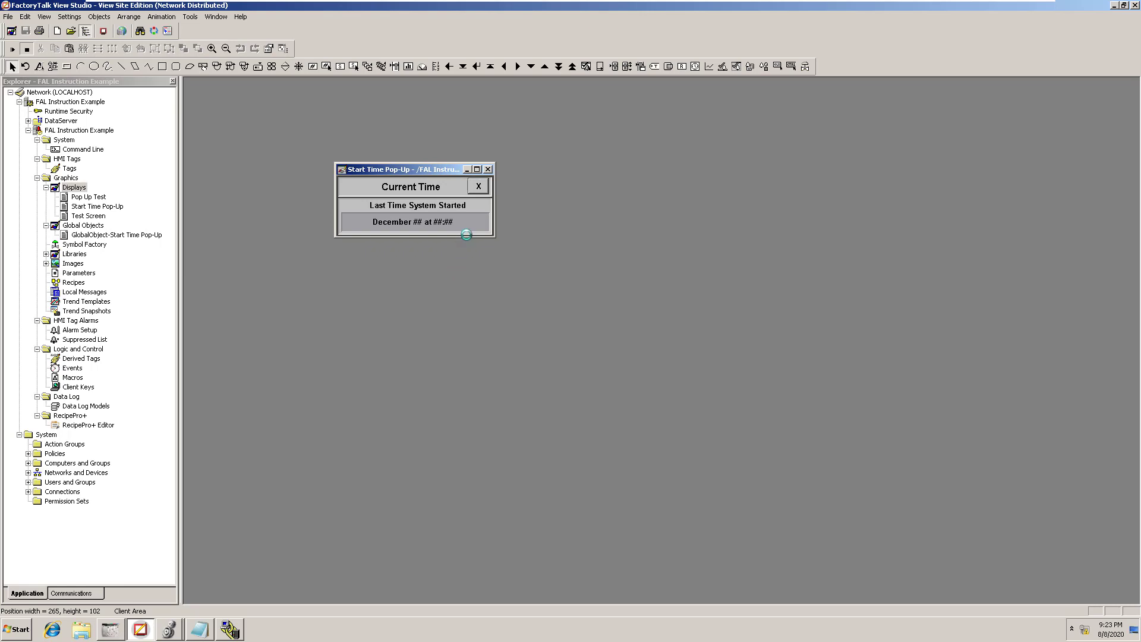
Step: Enlarge the Start Time Pop-Up display window and move the front date indicator below the panel to uncover the indicator beneath it
left_click(468, 233)
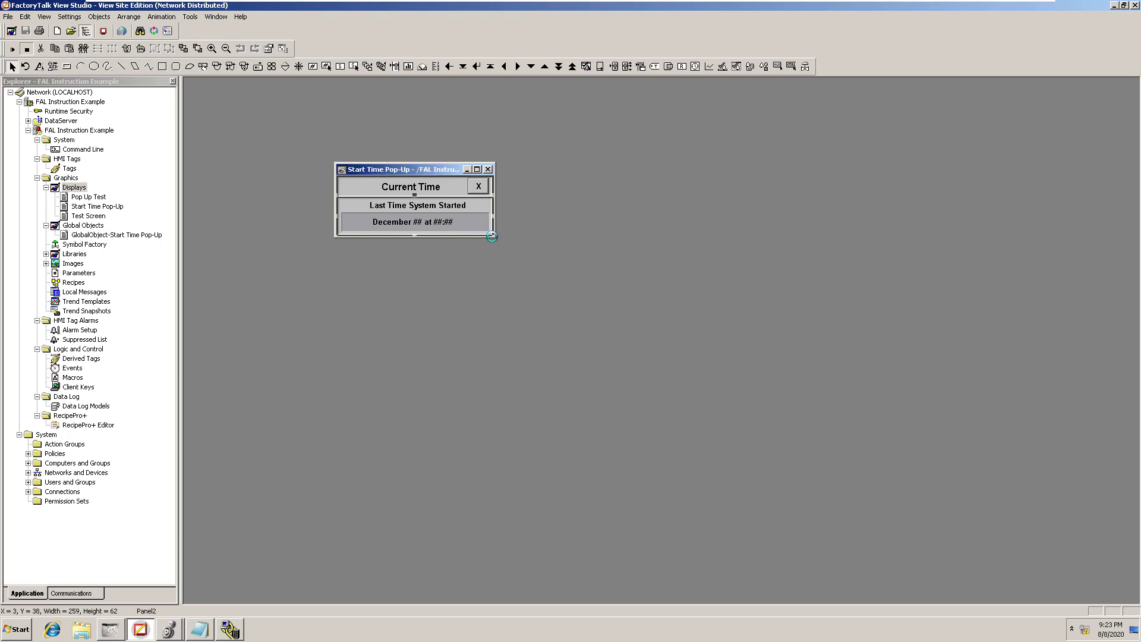
left_click_drag(492, 237, 538, 323)
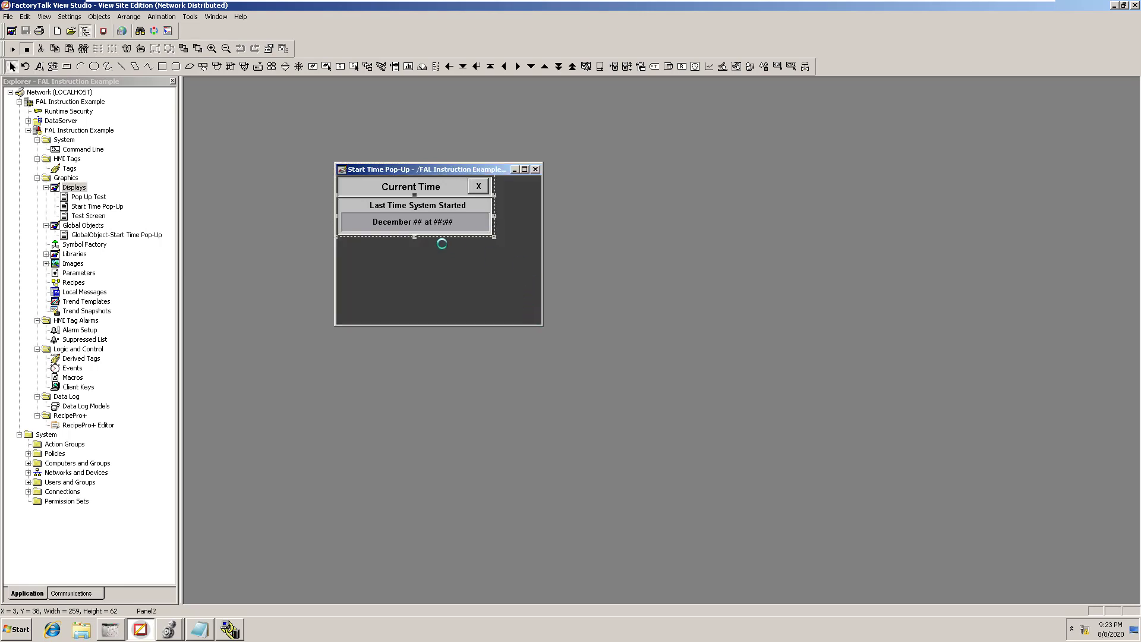
left_click(424, 222)
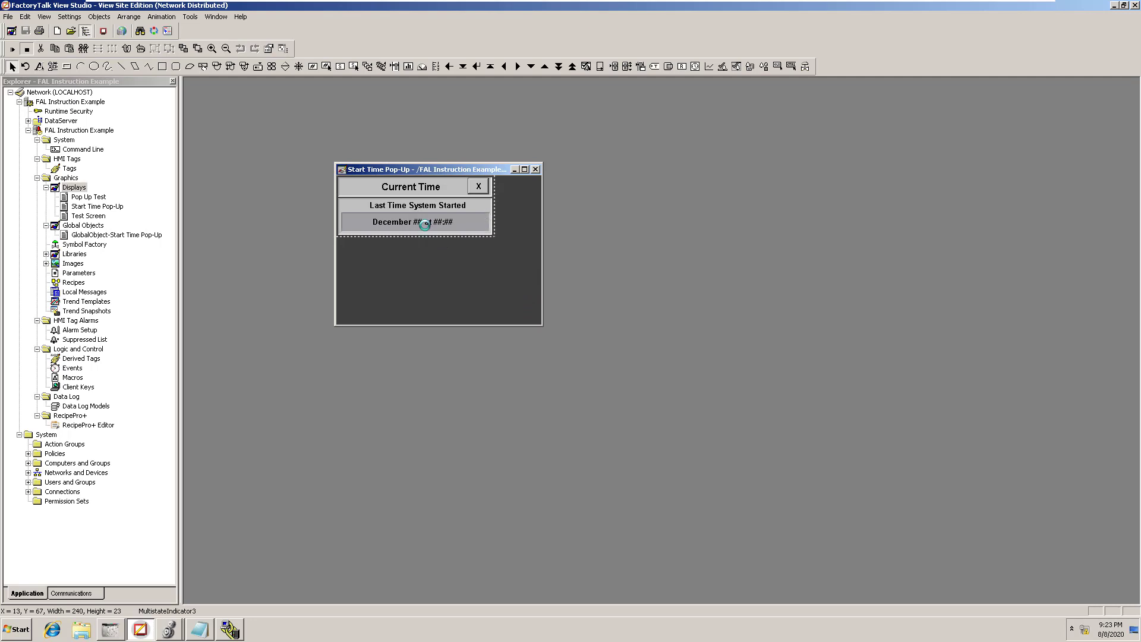
left_click_drag(424, 224, 425, 251)
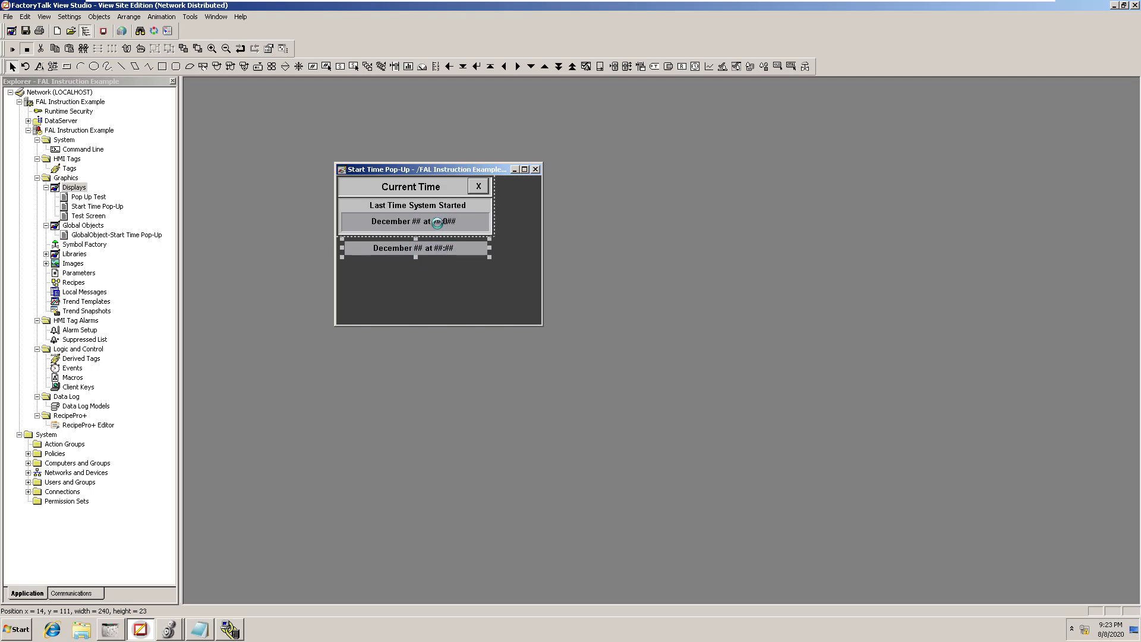
Step: Examine the visibility animation expression of the date indicator that adds a leading zero to the minutes, and close the animation settings
left_click(420, 224)
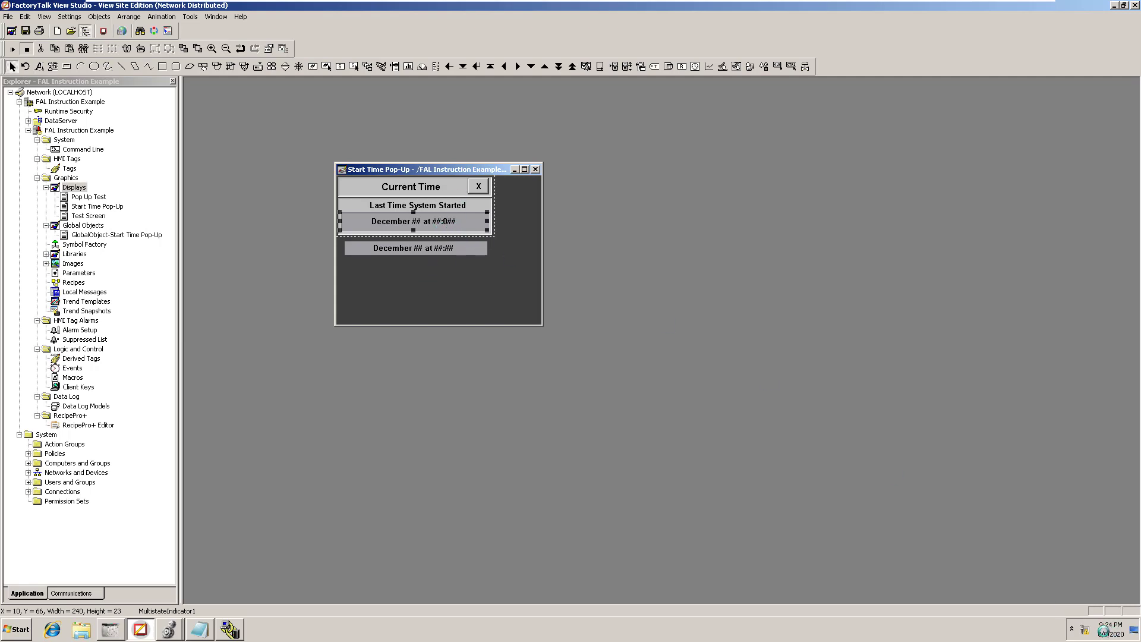
mouse_move(1109, 630)
right_click(442, 221)
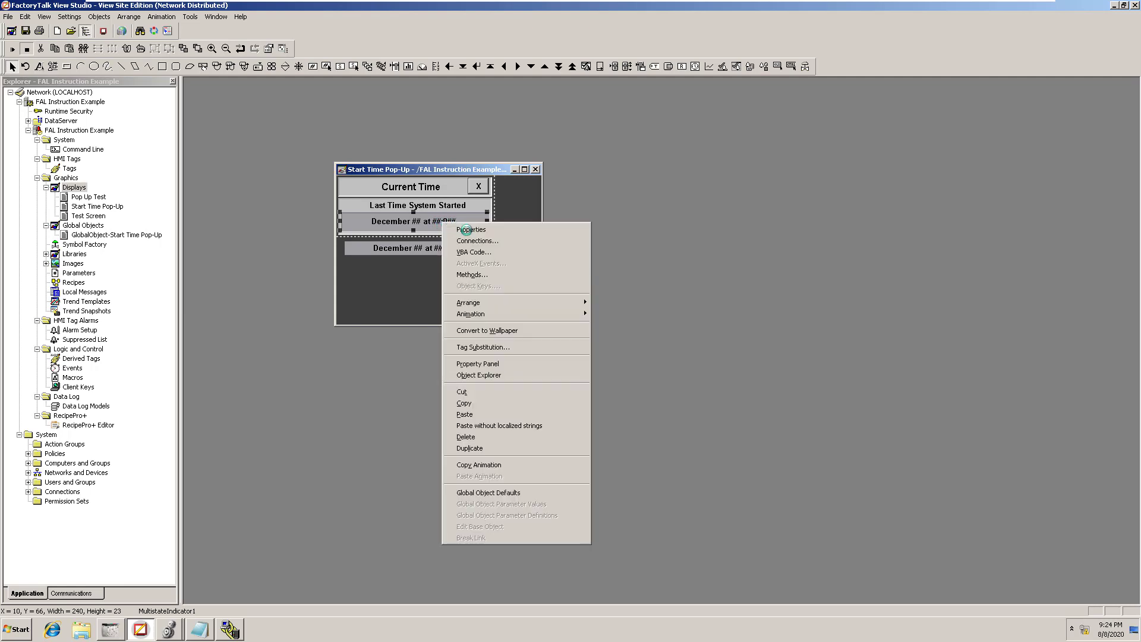
mouse_move(530, 315)
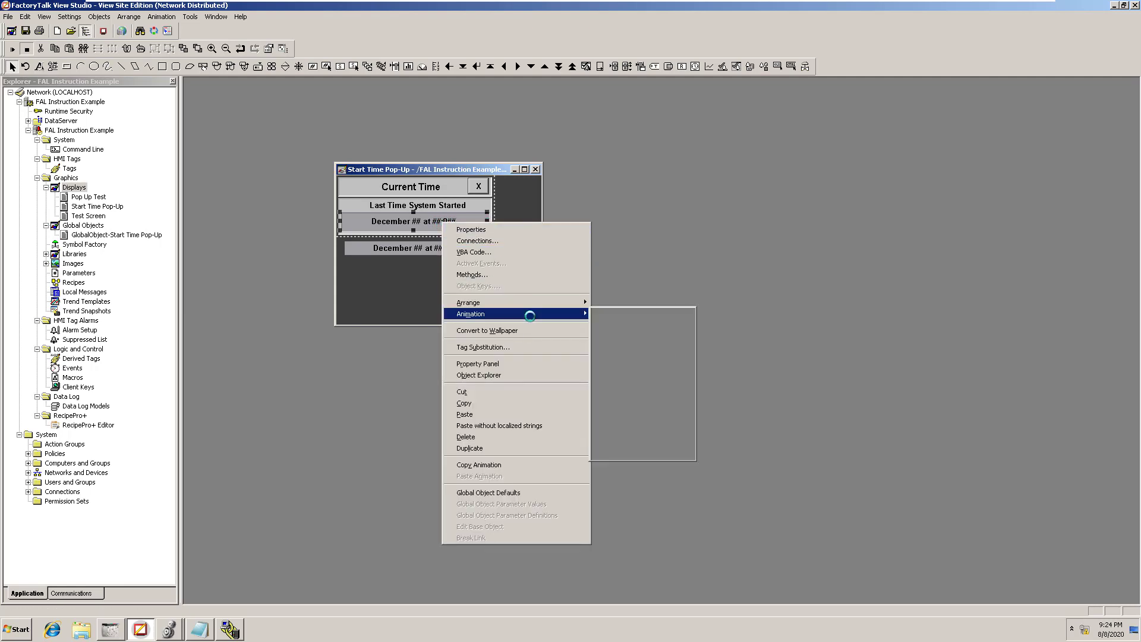
left_click(621, 309)
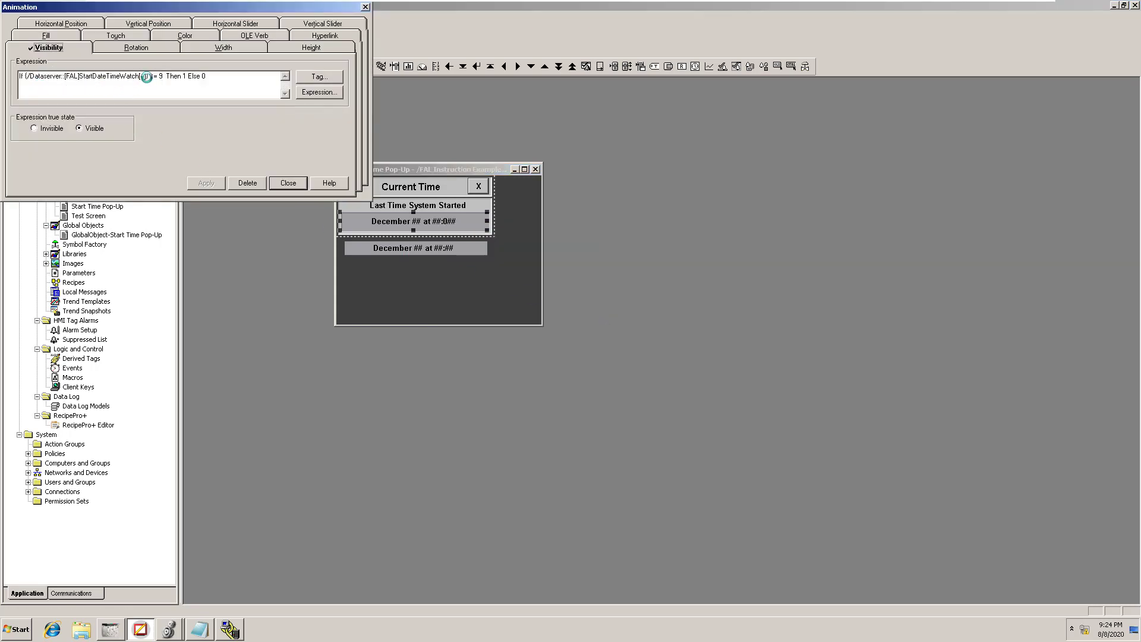
left_click_drag(145, 77, 26, 82)
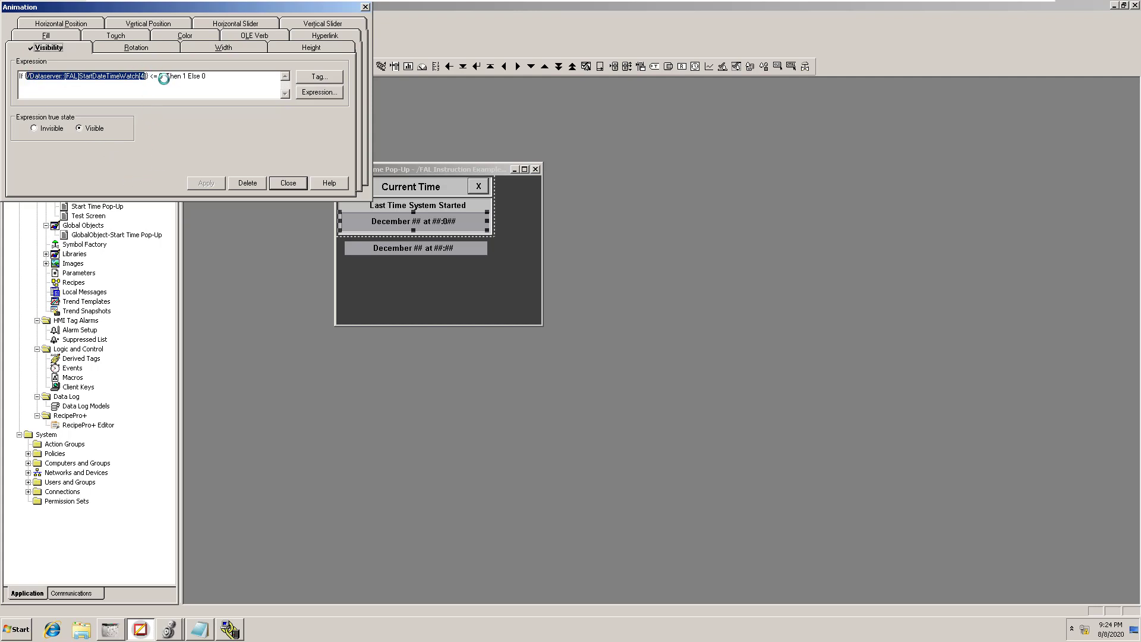
left_click(288, 182)
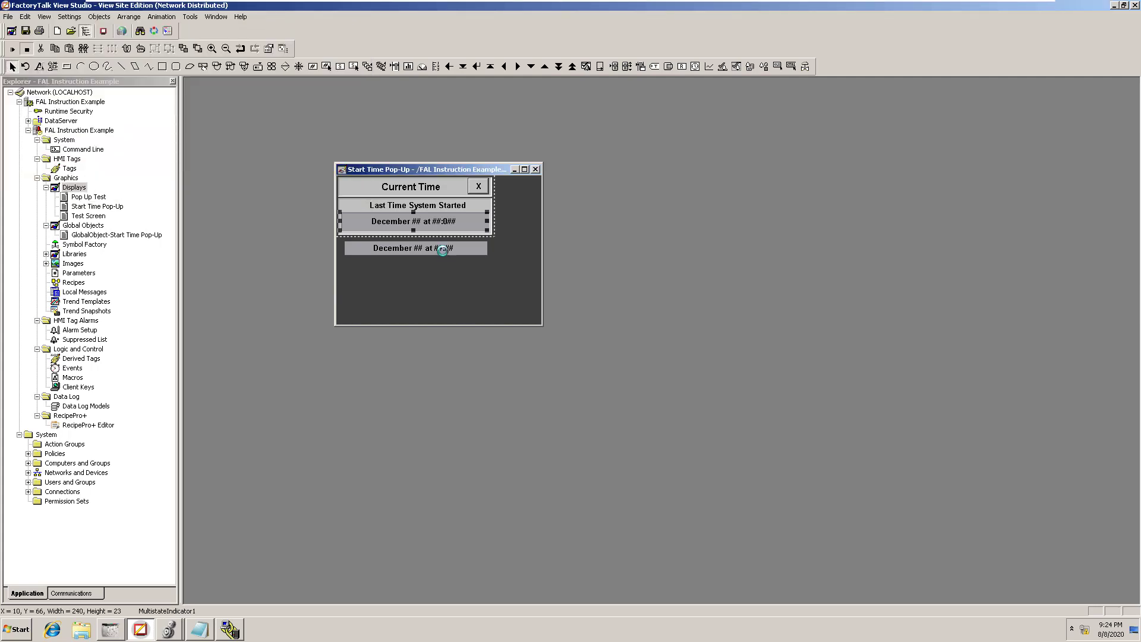
Step: Examine the visibility animation expression of the date indicator below the panel, highlighting its StartDateTimeWatch[4] tag reference
left_click(433, 248)
right_click(433, 248)
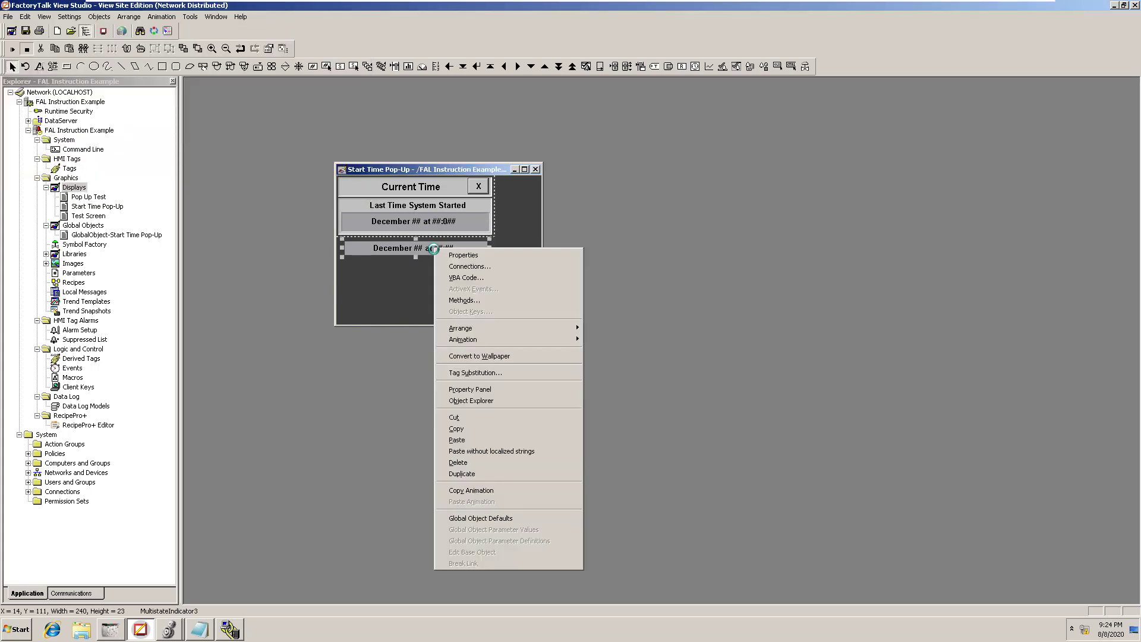
mouse_move(554, 344)
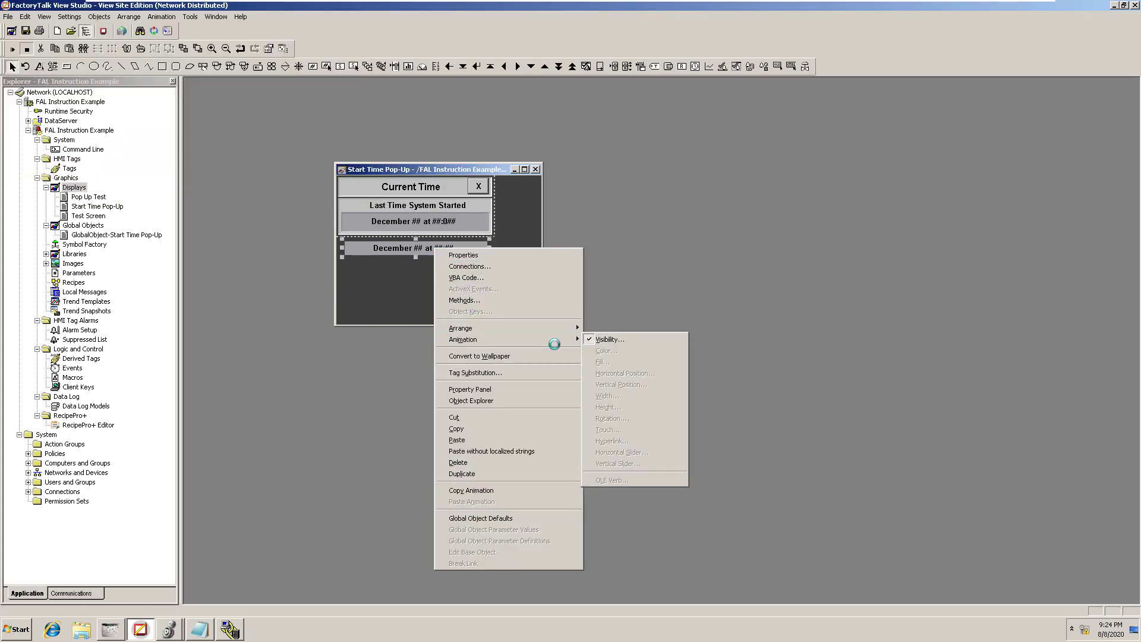
left_click(610, 340)
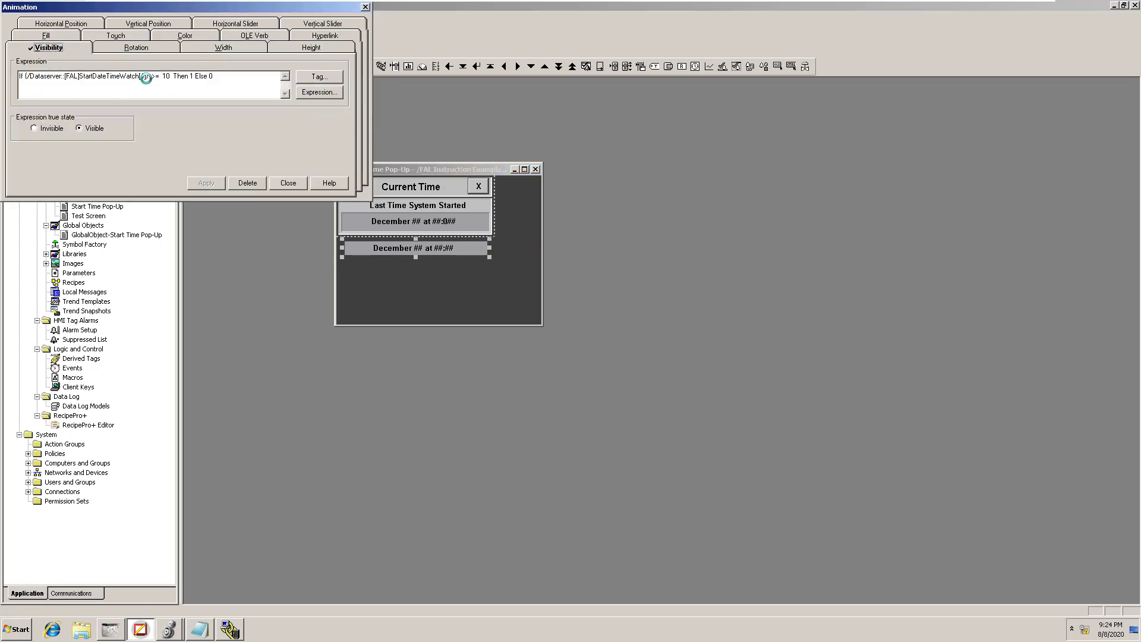
left_click_drag(146, 78, 27, 78)
Step: Switch to Logix Designer, monitor the StartDateTimeWatch destination tag of rung 3's FAL instruction, and highlight element 4
left_click(170, 629)
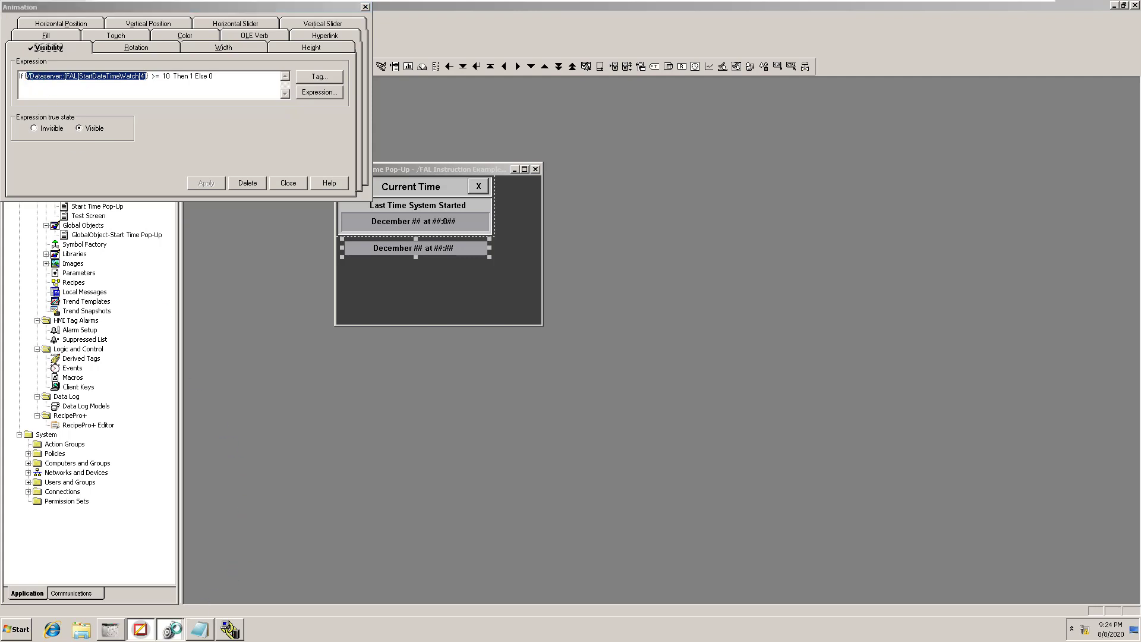
left_click(196, 589)
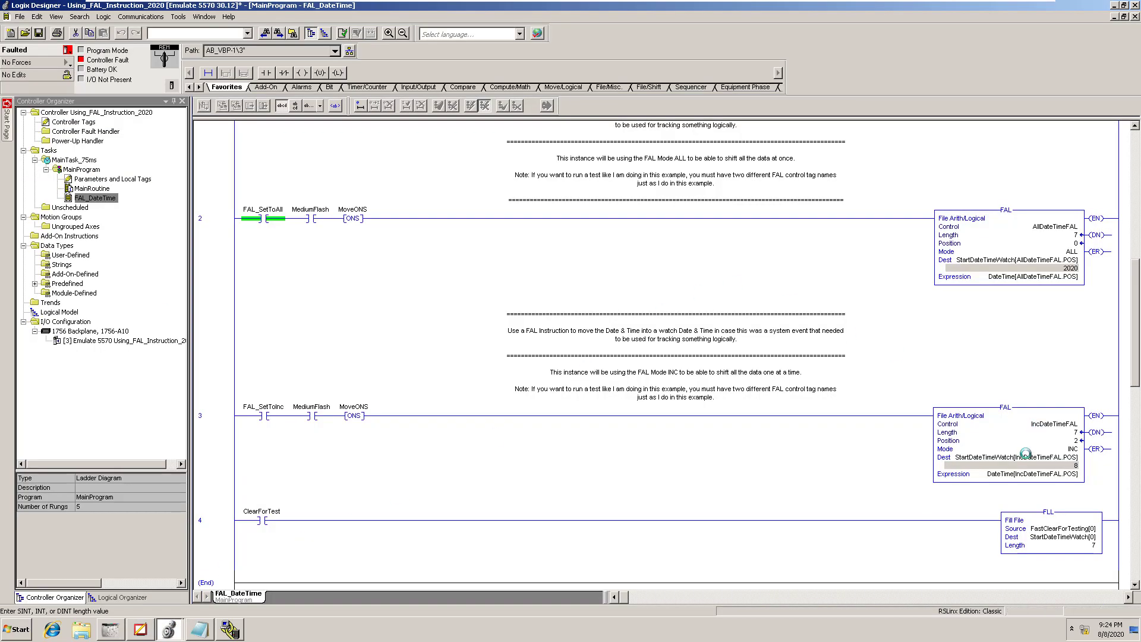
left_click(984, 456)
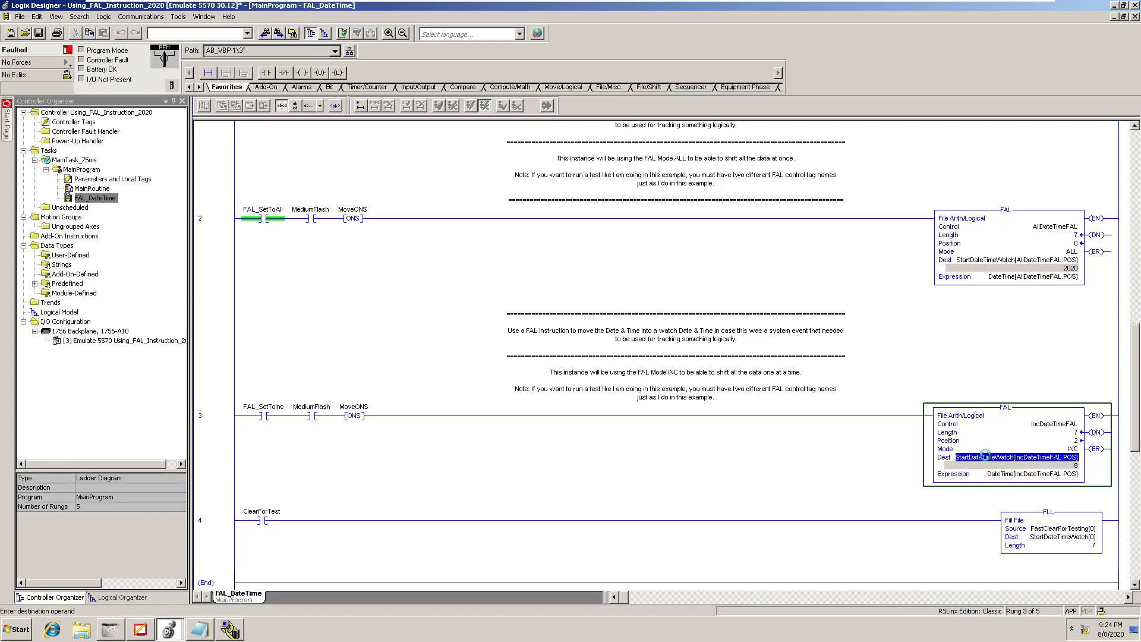
right_click(984, 456)
left_click(1003, 278)
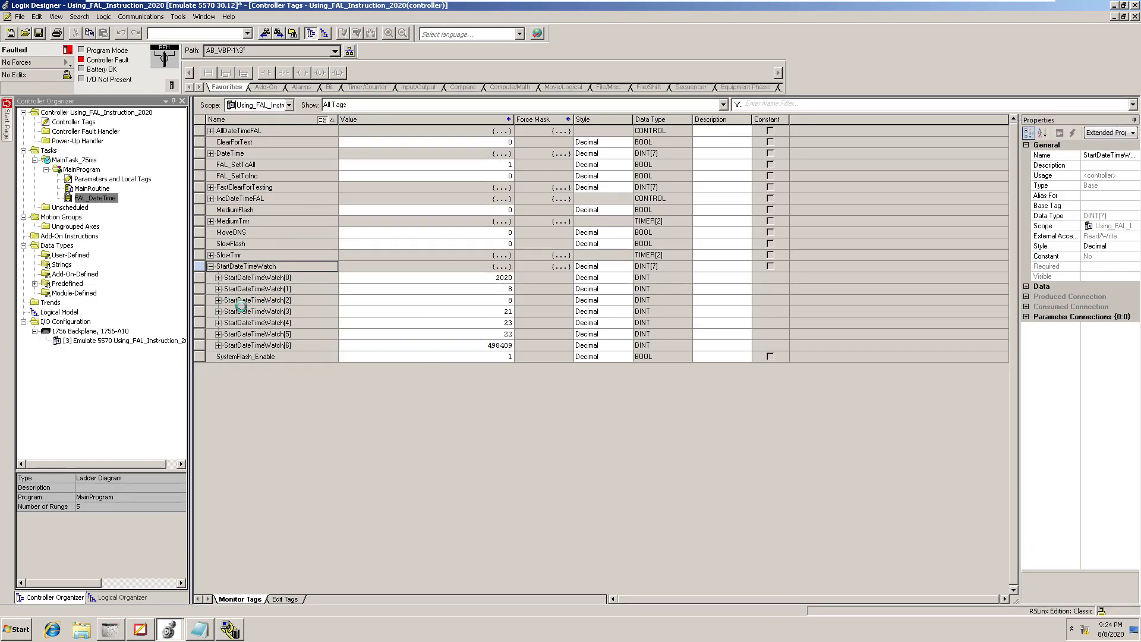
left_click(199, 323)
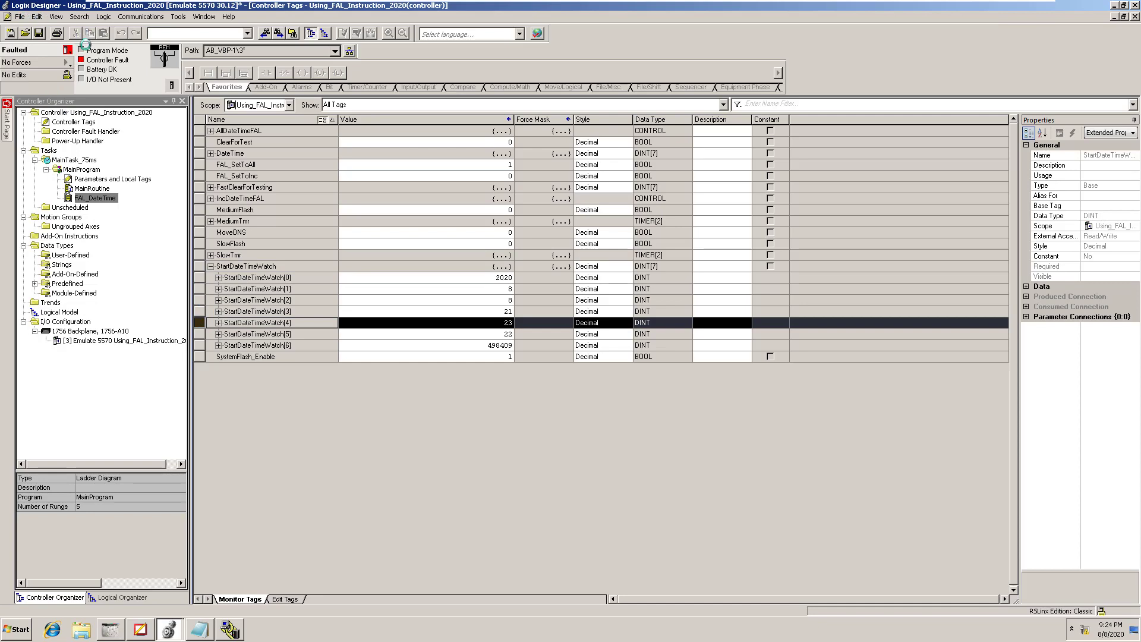
Step: Clear the controller faults and change the controller mode to Remote Run
left_click(66, 50)
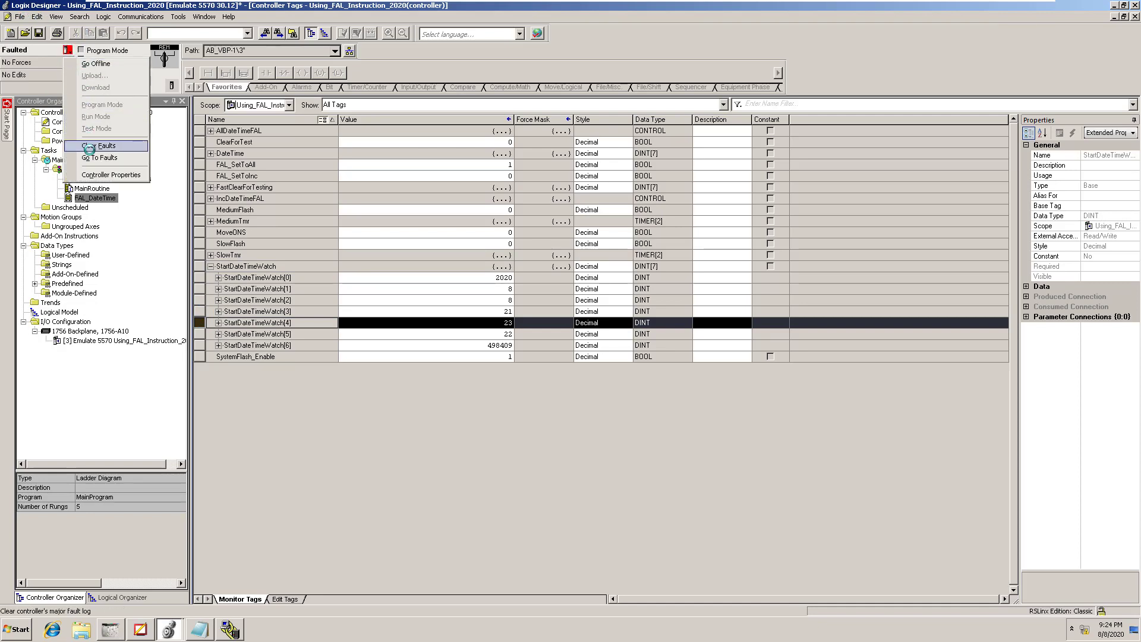
left_click(90, 146)
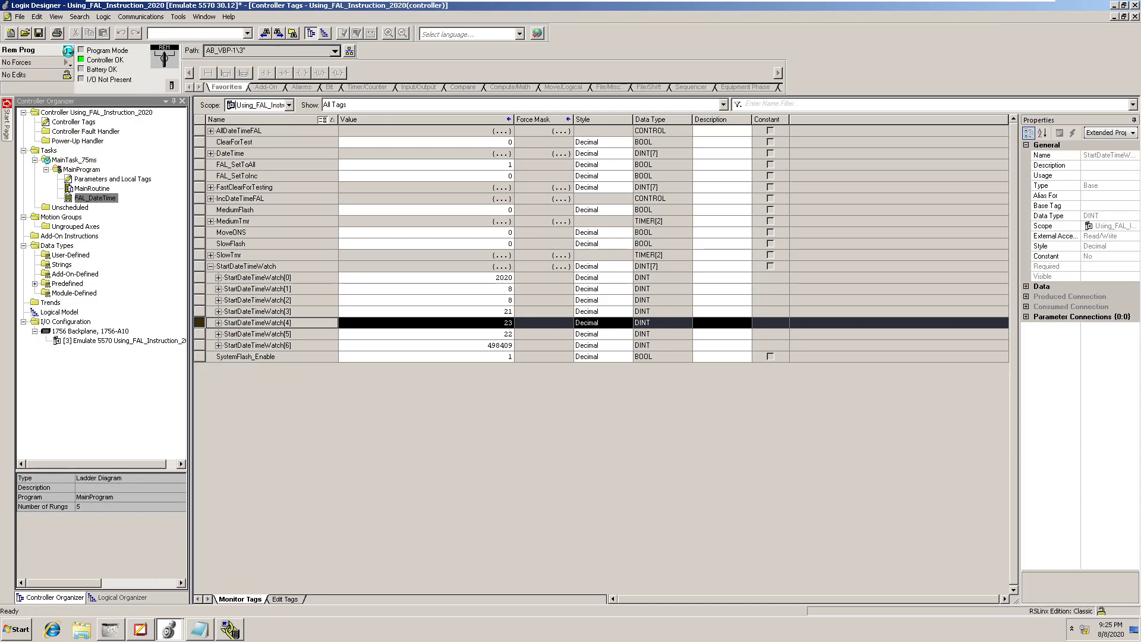
left_click(66, 50)
left_click(90, 117)
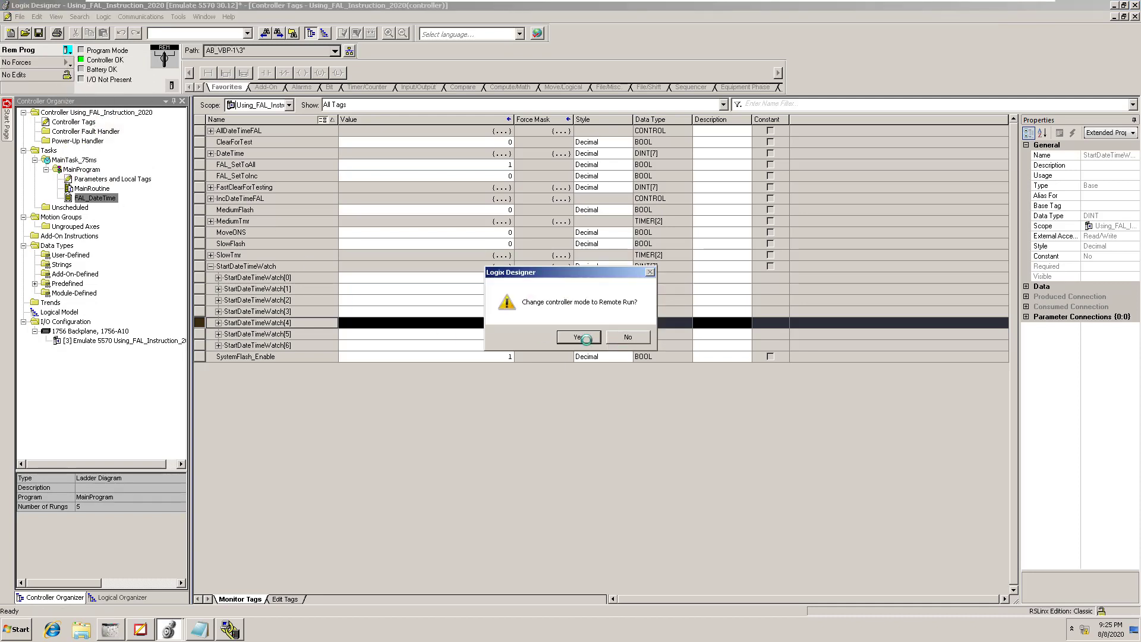
left_click(578, 337)
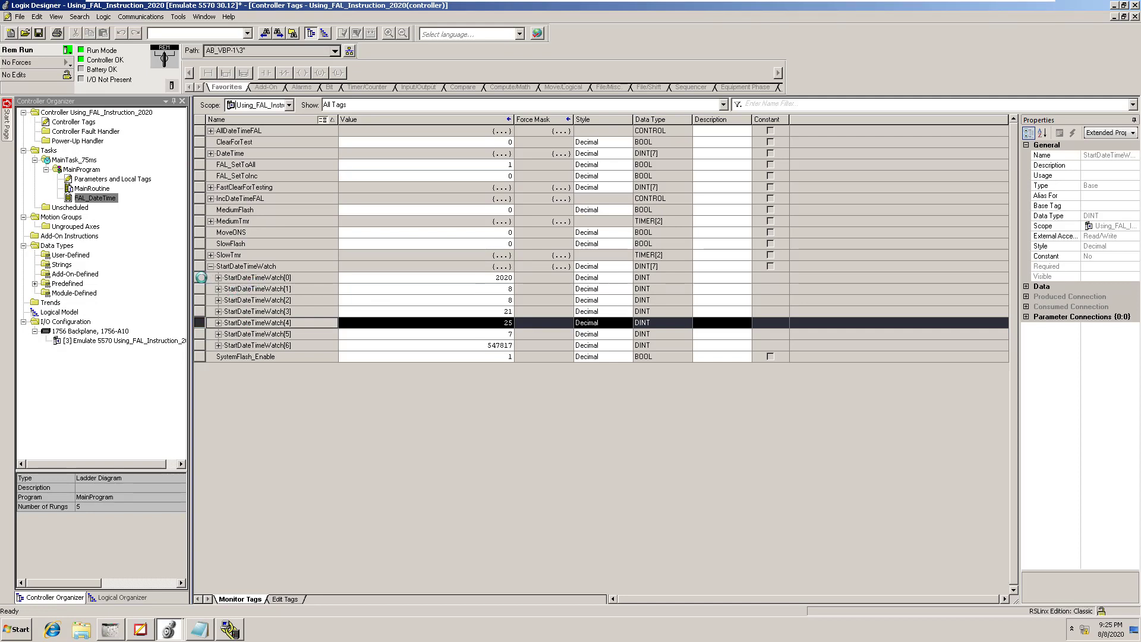
Step: Review the live values of StartDateTimeWatch elements 0 through 4 one after another
left_click(200, 278)
left_click(200, 289)
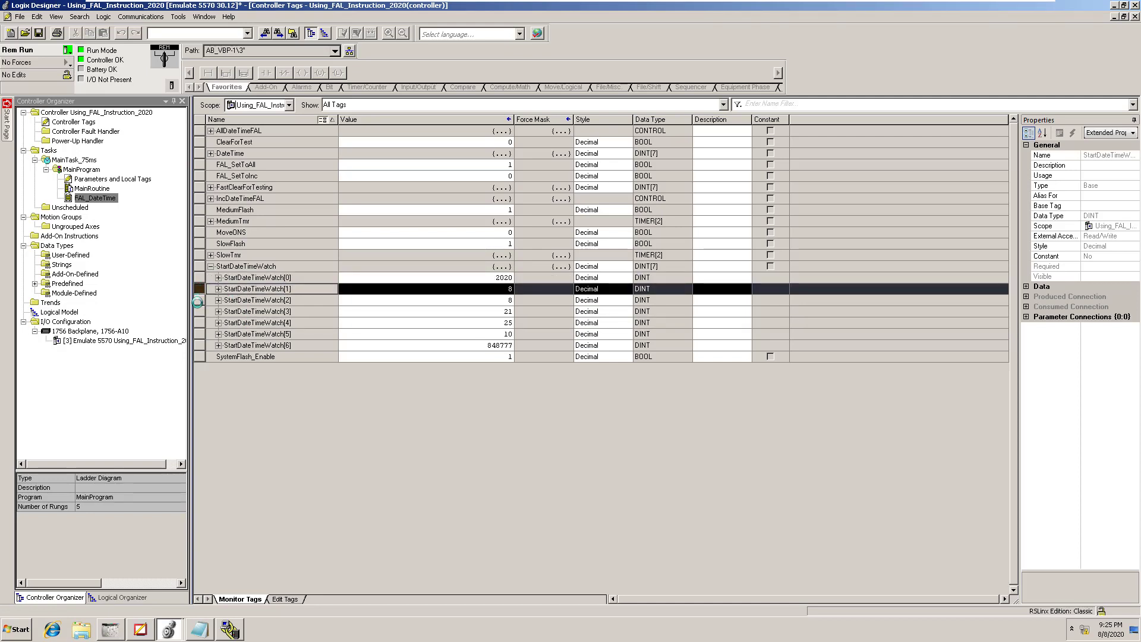
left_click(200, 301)
left_click(199, 311)
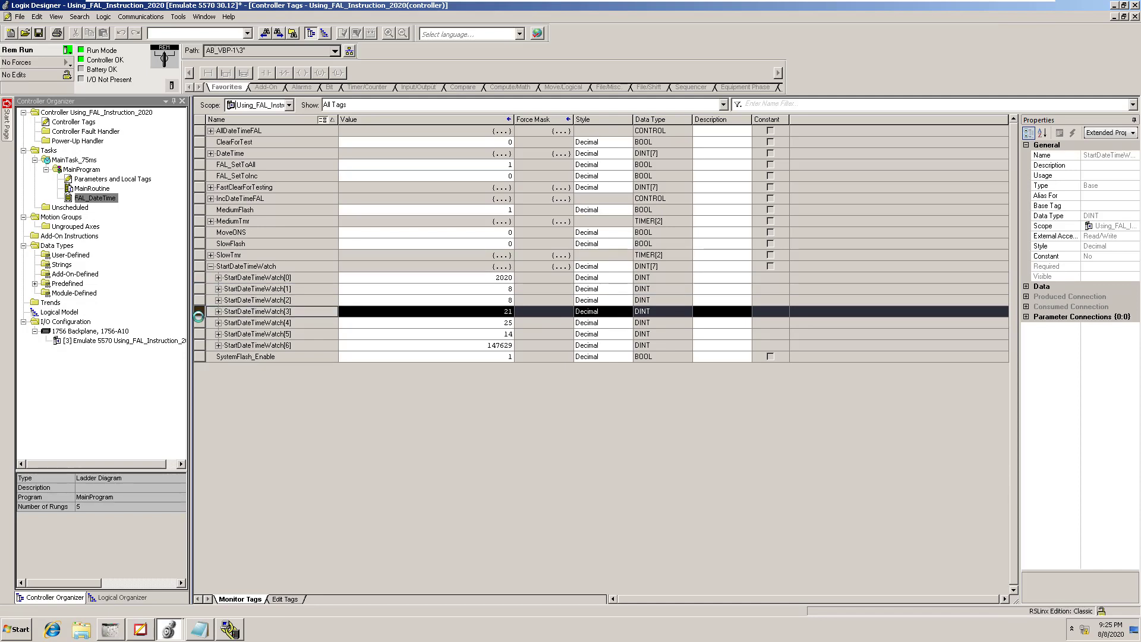
left_click(198, 323)
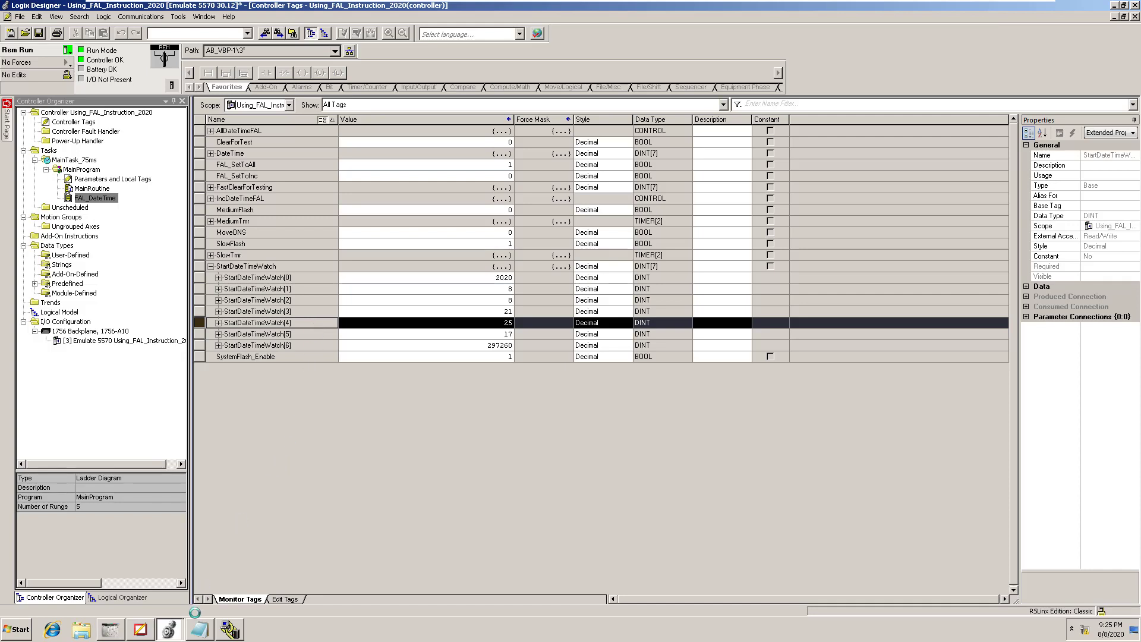
Step: Return to FactoryTalk View Studio, review the comparison in the lower date indicator's visibility expression, and close the animation settings
left_click(148, 624)
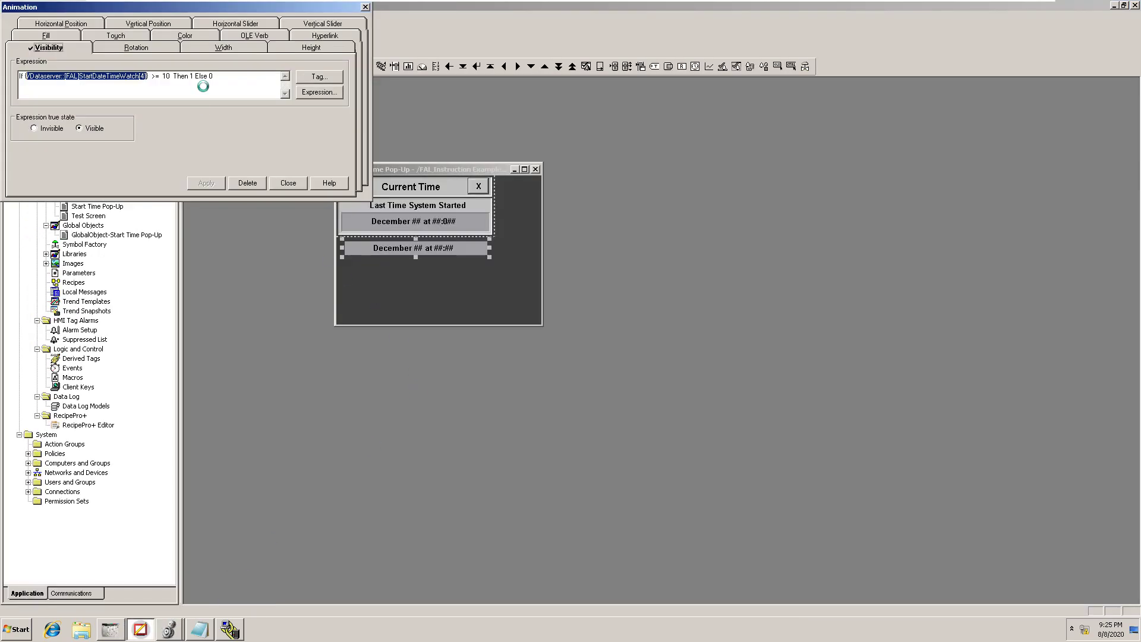
left_click(203, 85)
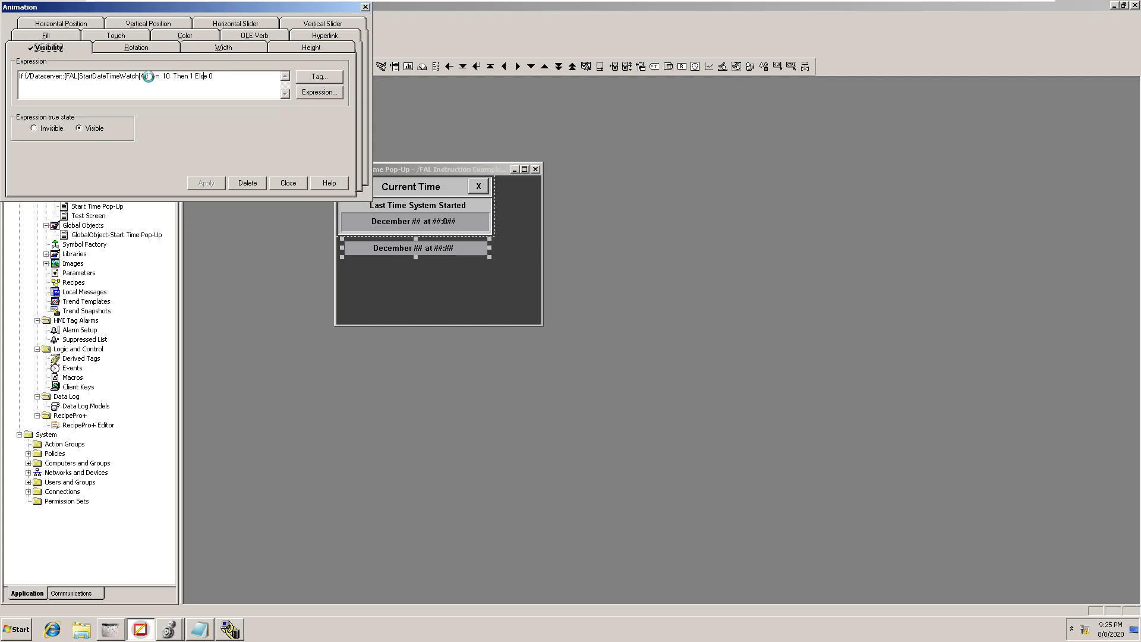
left_click(154, 76)
type(">")
left_click(288, 183)
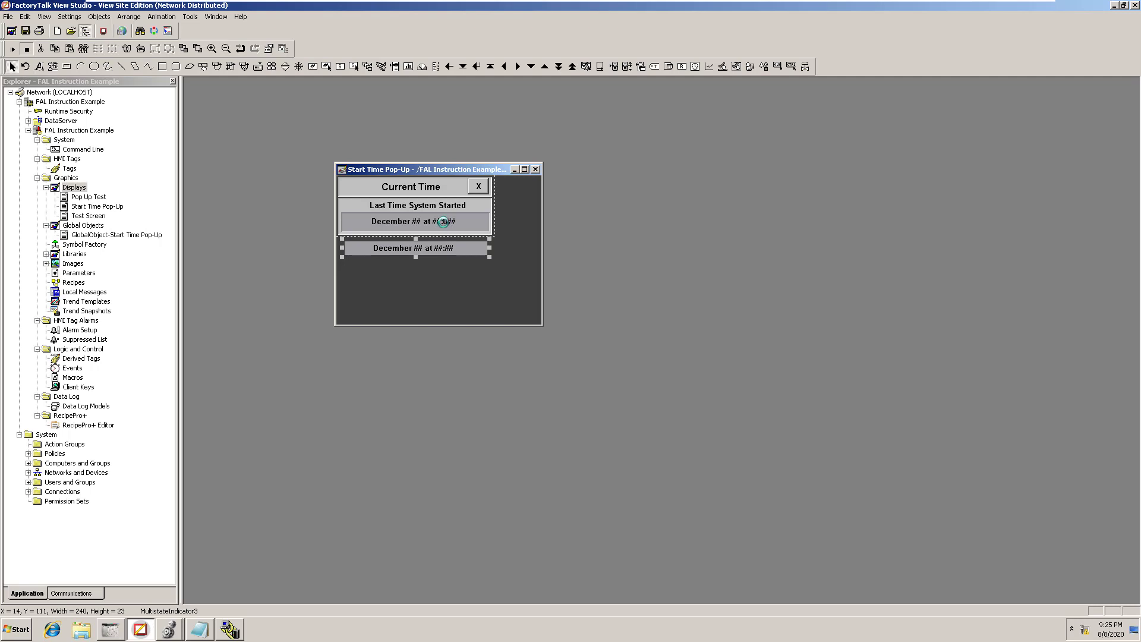
Step: Open the visibility animation settings of the date indicator on the panel, the one with the leading zero in the minutes
right_click(443, 222)
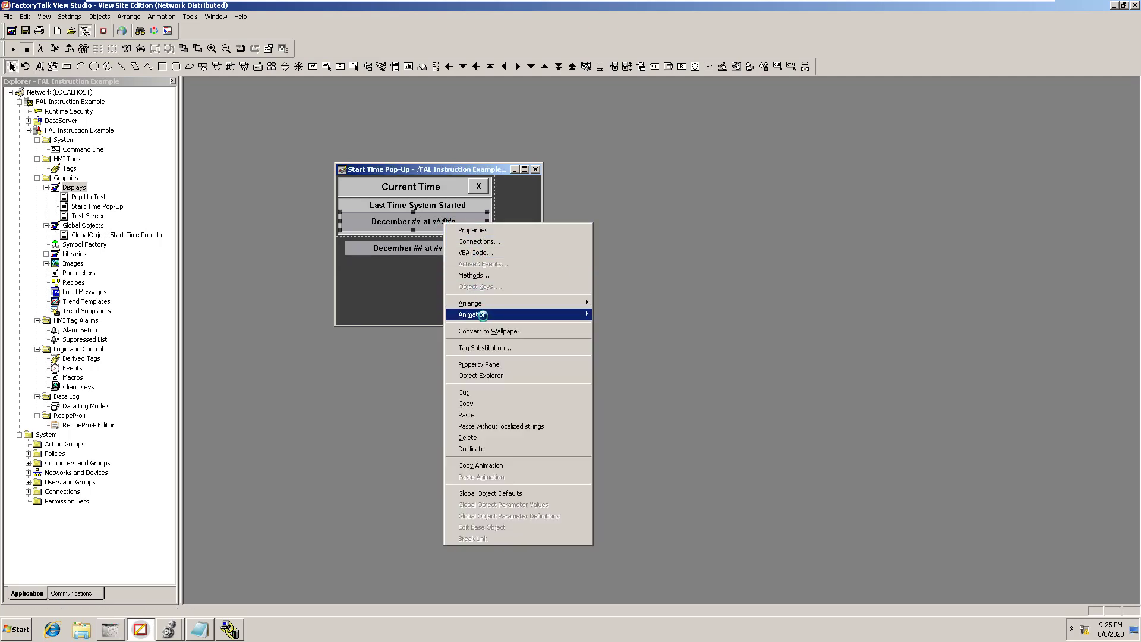
mouse_move(483, 315)
left_click(615, 314)
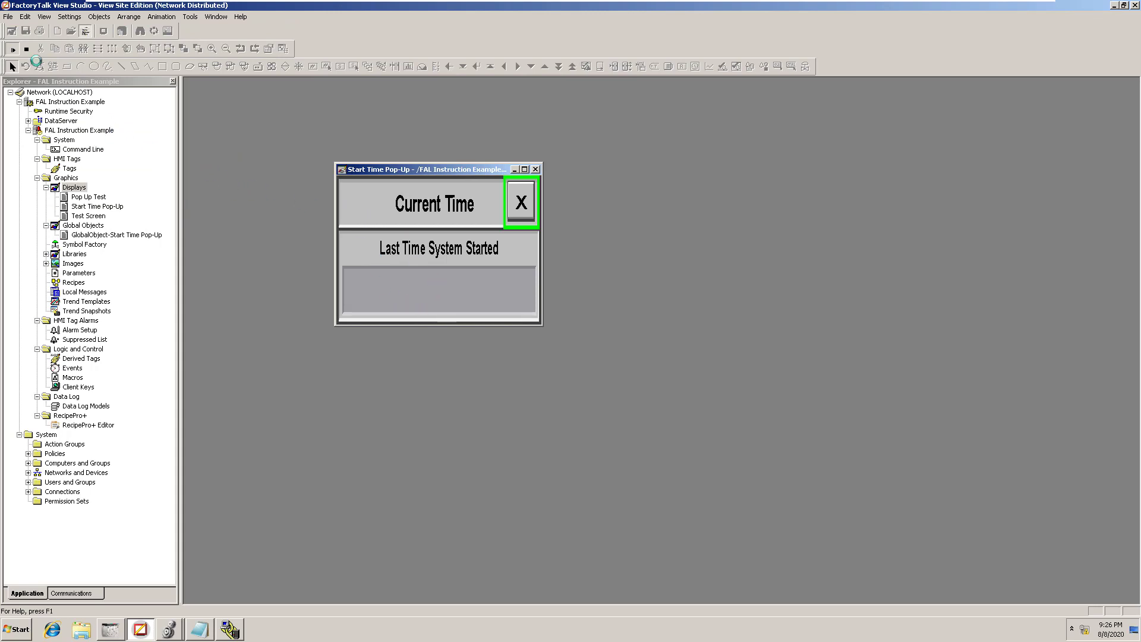
Step: Stop the running test, restore the lower date indicator and window to their original layout, and retest the display
left_click(26, 49)
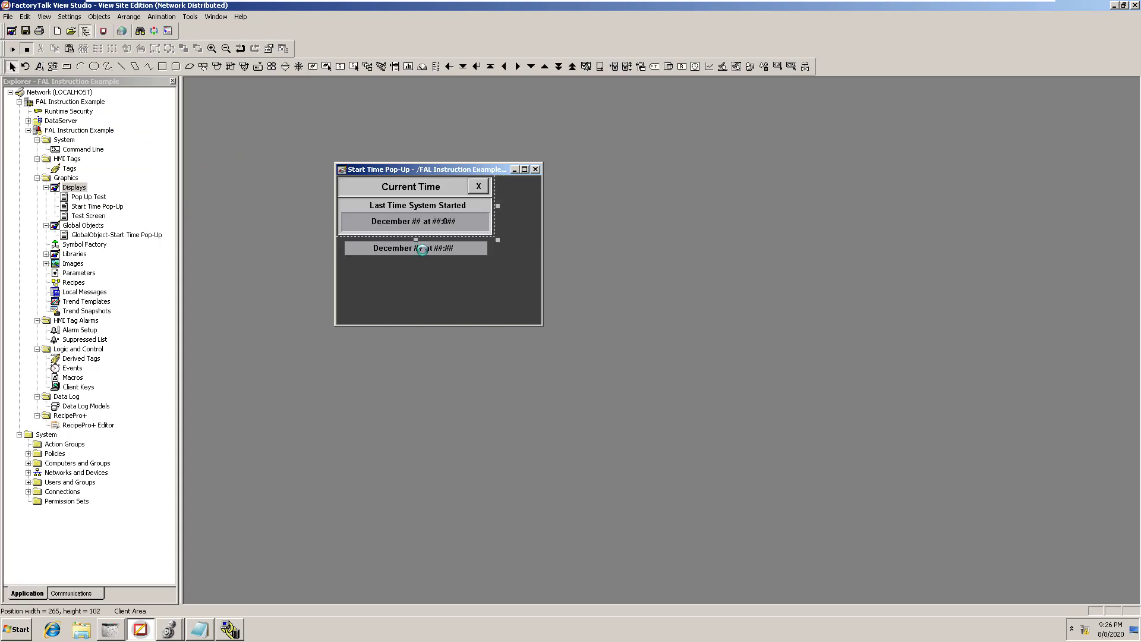
left_click(422, 248)
left_click(422, 222)
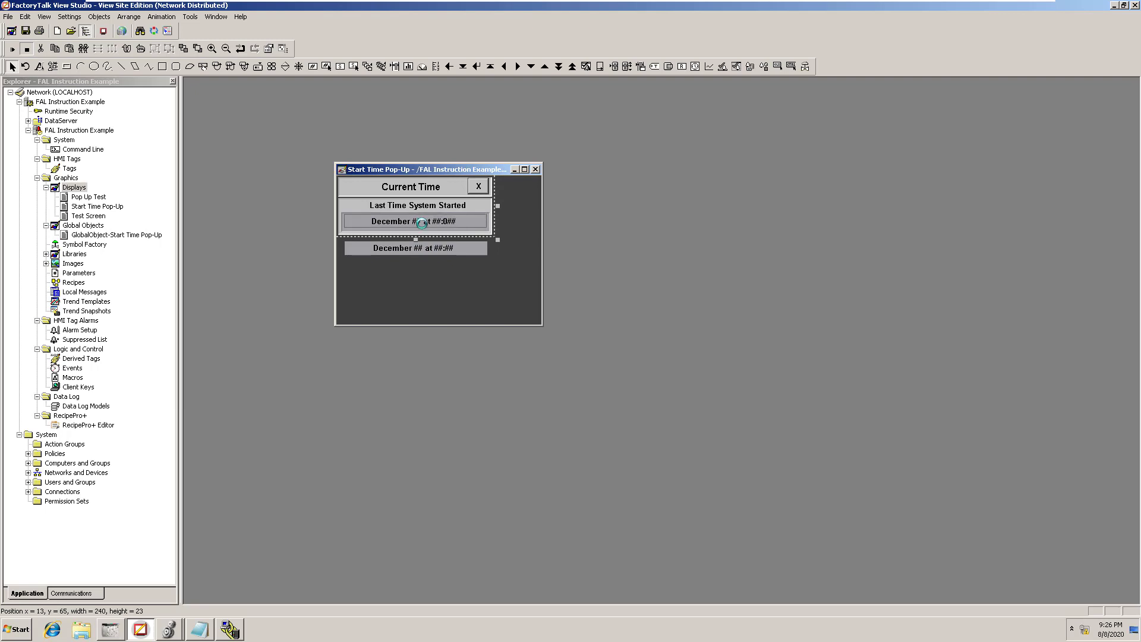
left_click_drag(422, 223, 422, 224)
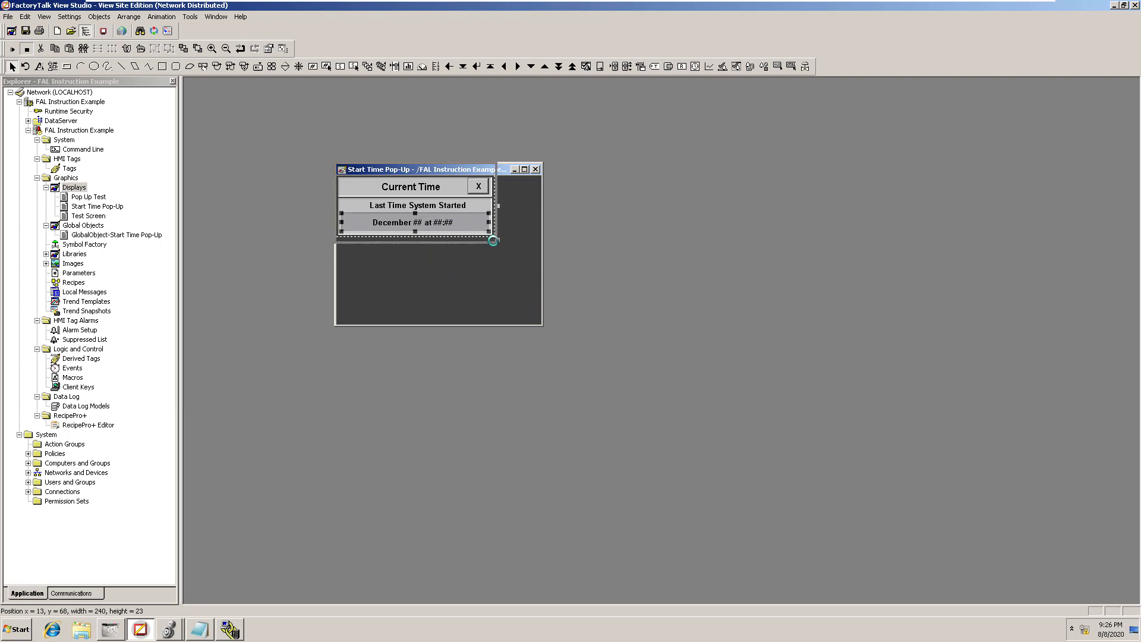
left_click_drag(490, 236, 494, 237)
left_click(12, 49)
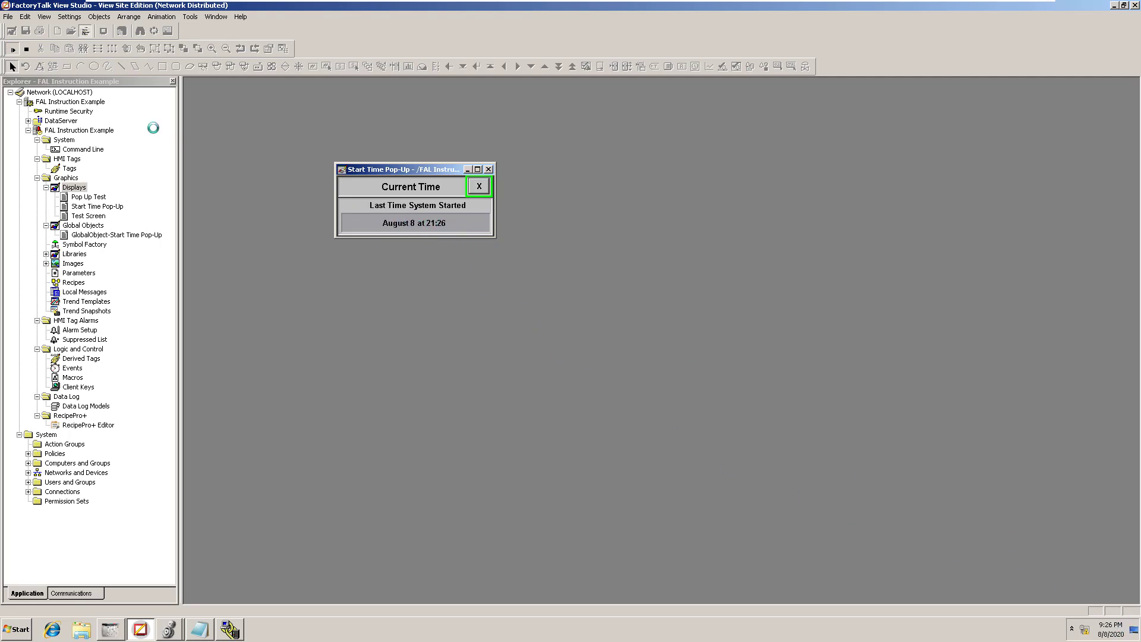
left_click(27, 49)
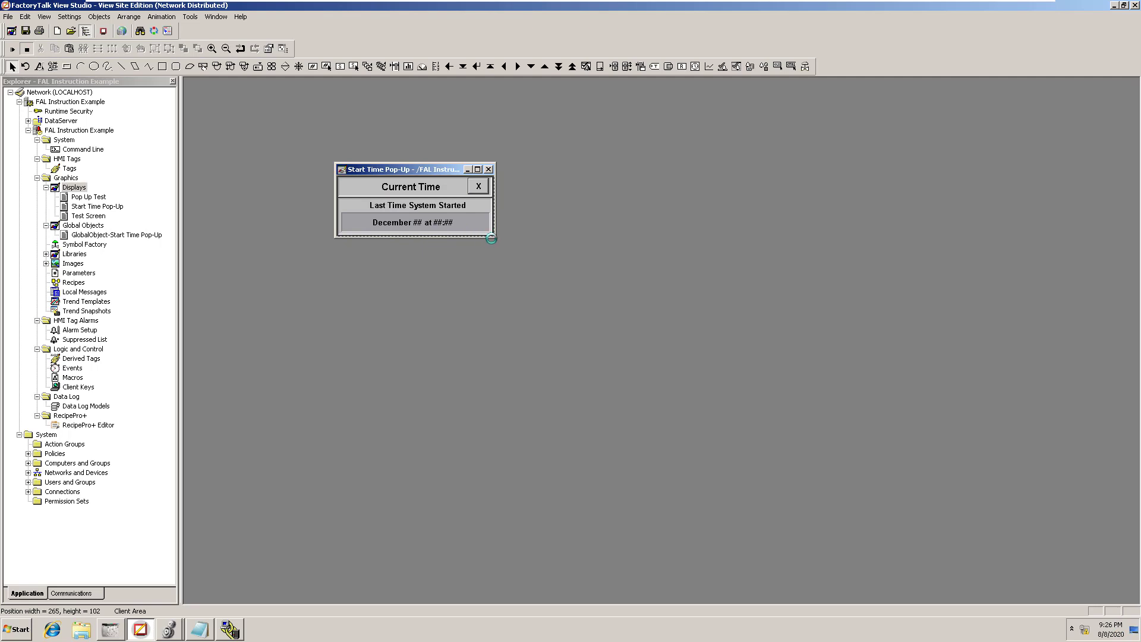
Step: Enlarge the display window, move the front date indicator below the panel, and open its properties
left_click_drag(495, 237, 621, 364)
mouse_move(436, 221)
left_mouse_down()
mouse_move(440, 247)
mouse_move(406, 257)
left_mouse_up()
right_click(404, 251)
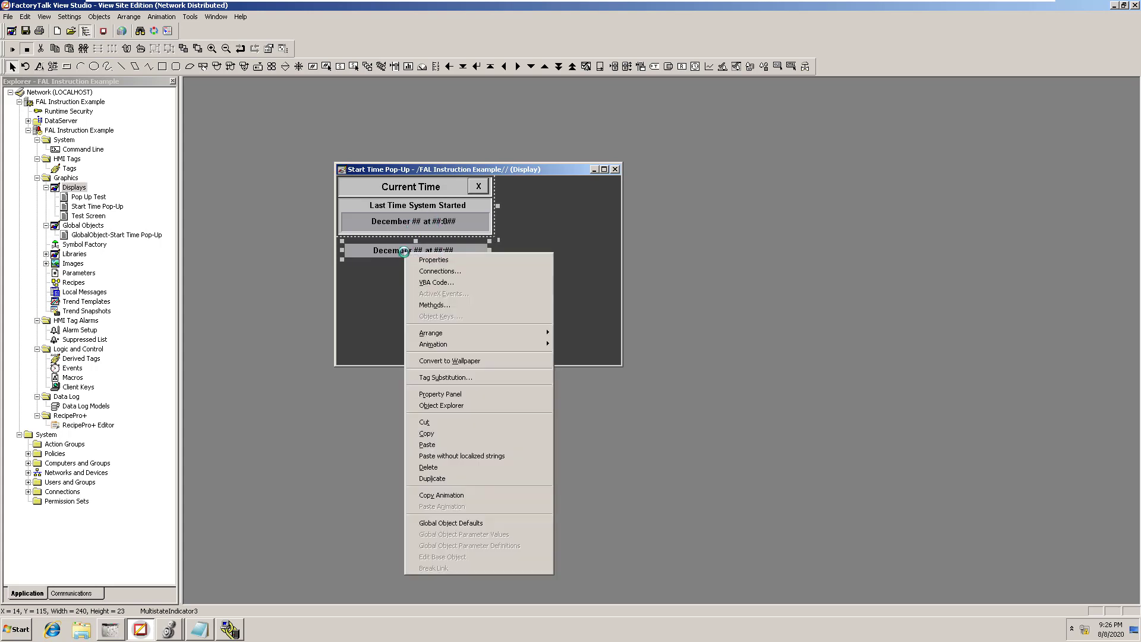
left_click(423, 262)
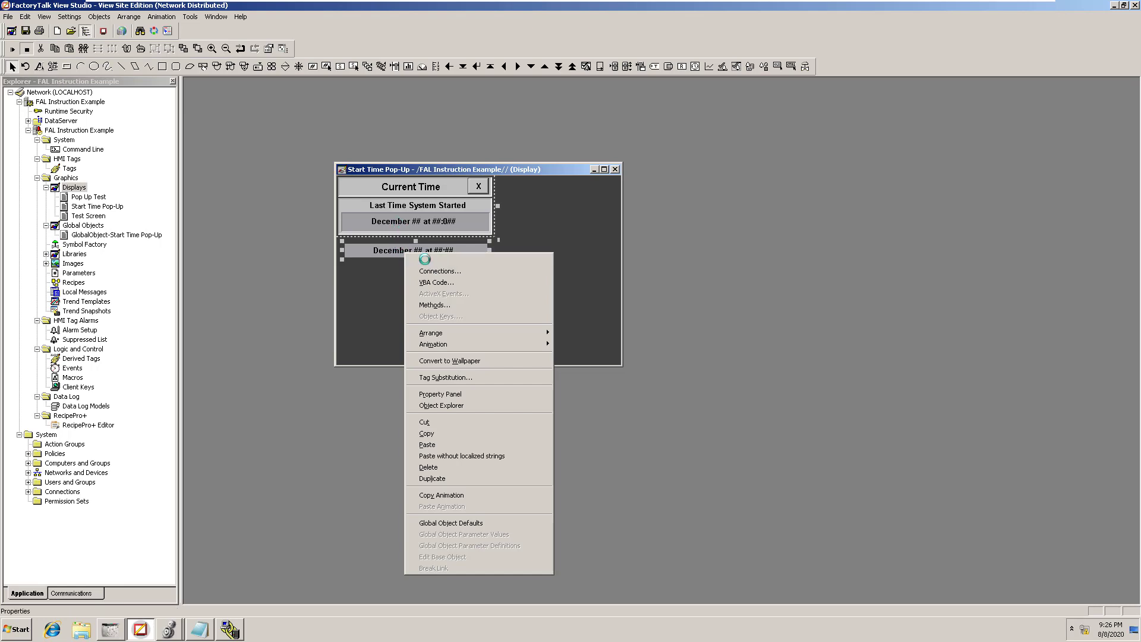
Step: Examine the indicator's states and tag connection, and check the connected StartDateTimeWatch[1] tag in Logix Designer
left_click(48, 33)
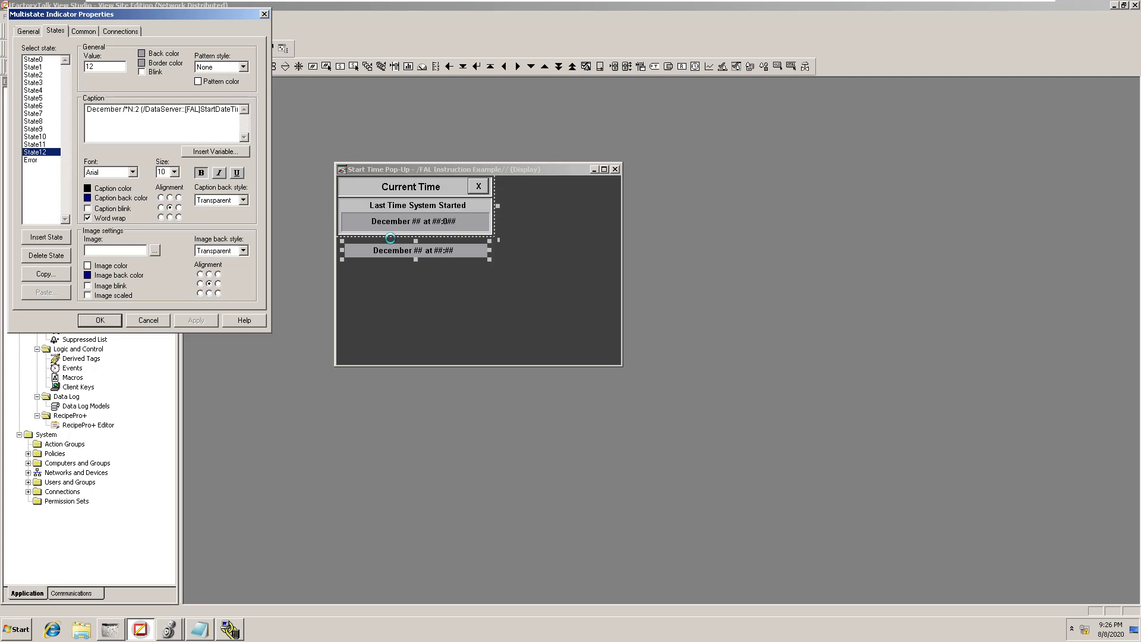
left_click(108, 31)
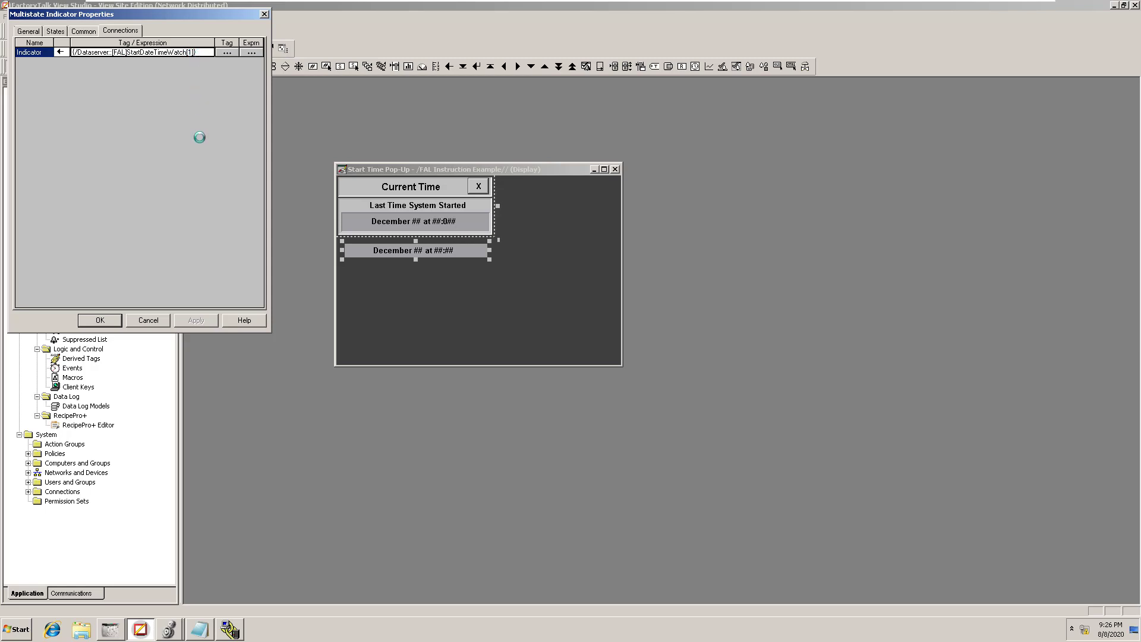
left_click(168, 629)
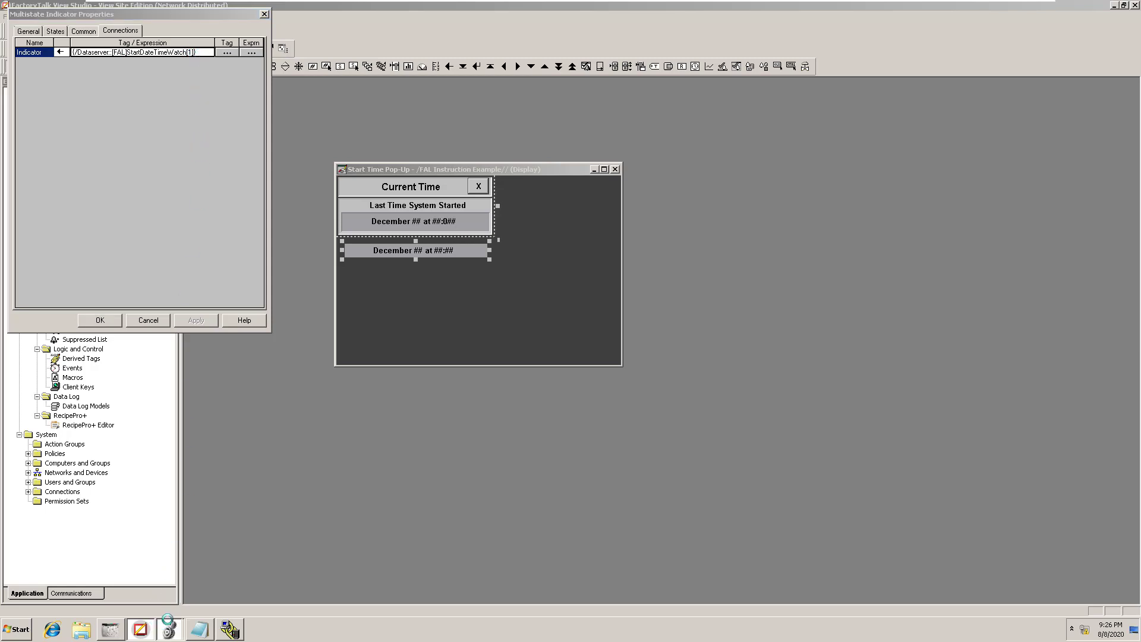
left_click(168, 583)
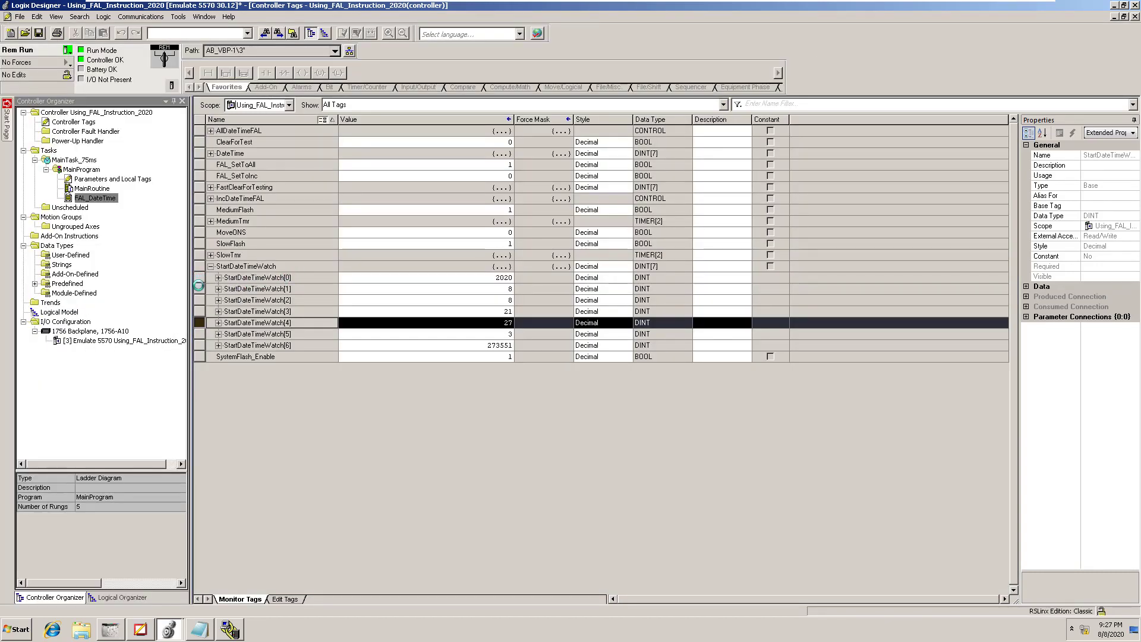
left_click(199, 288)
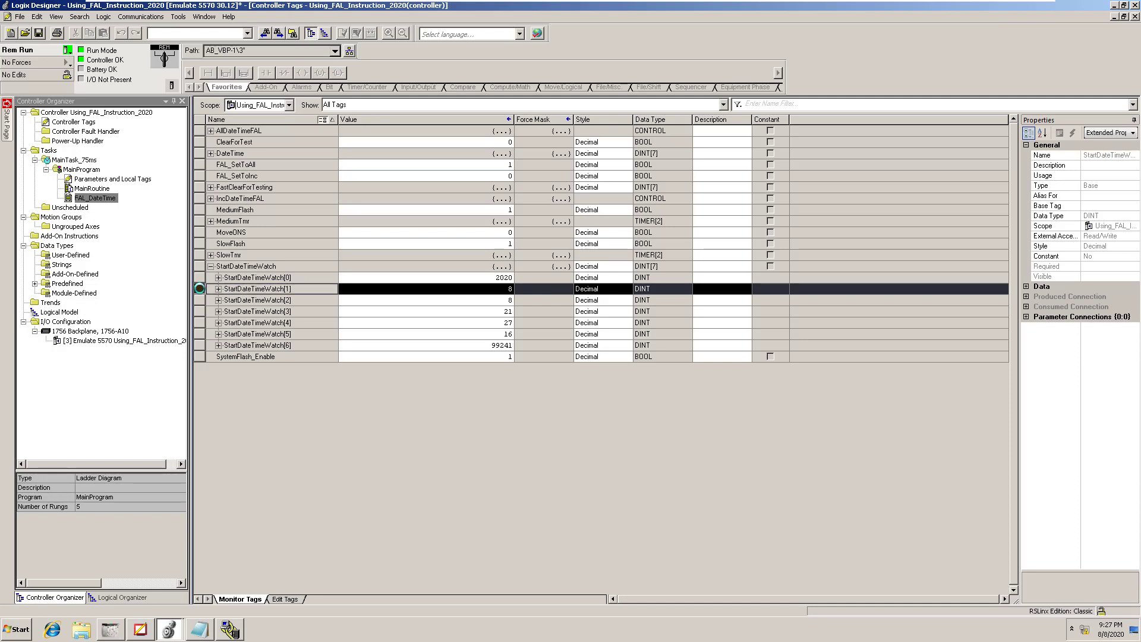
Step: Switch back to FactoryTalk View Studio and view the value and caption of the date indicator's State1
left_click(140, 629)
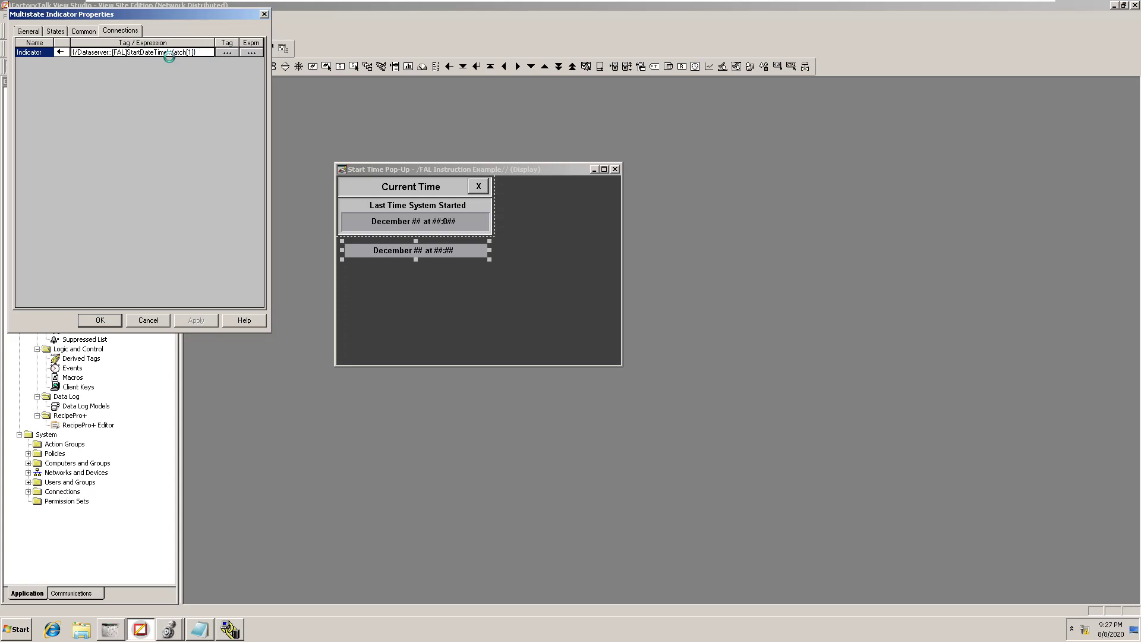
left_click(55, 31)
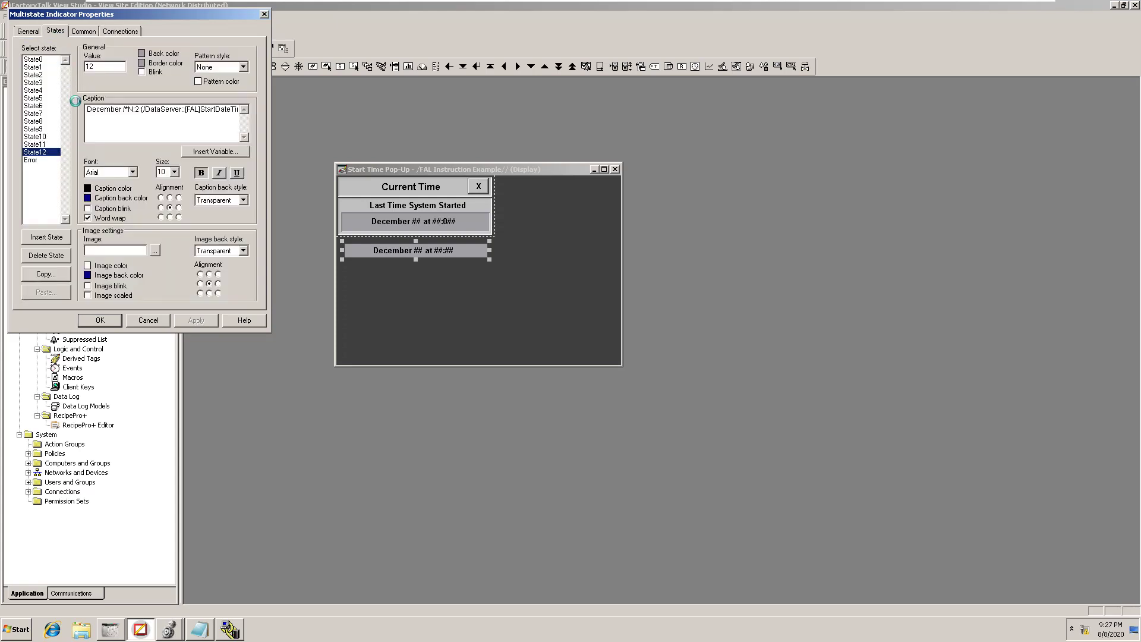
left_click(33, 67)
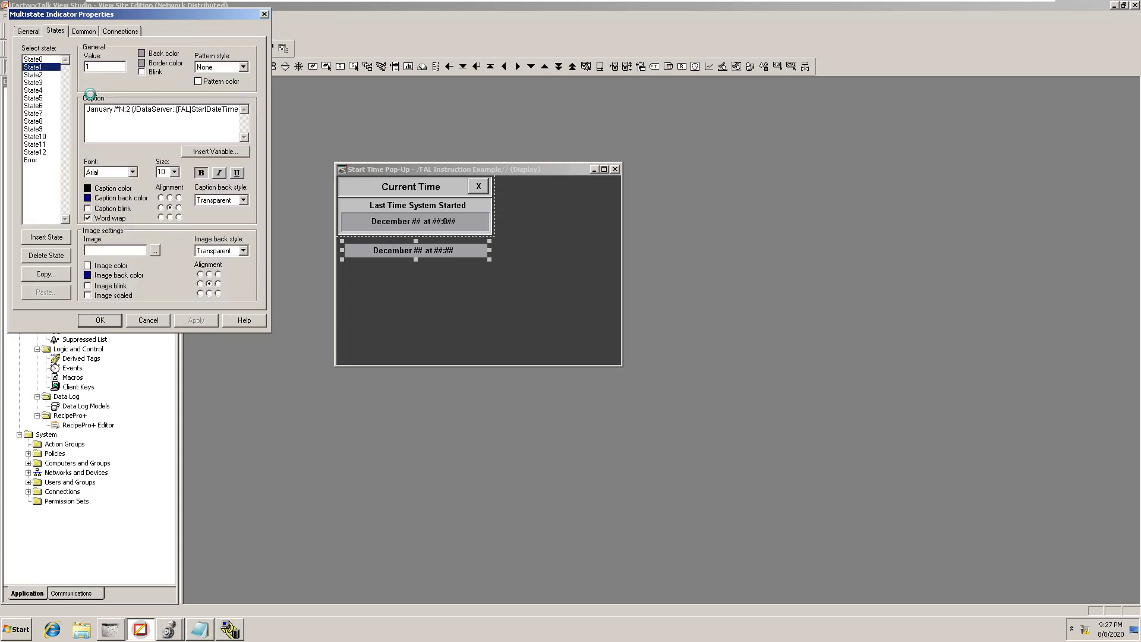
Step: Review the values and captions of states 2, 3, 4, 5 and 8, select State8's entire caption, and switch to Notepad
left_click(37, 74)
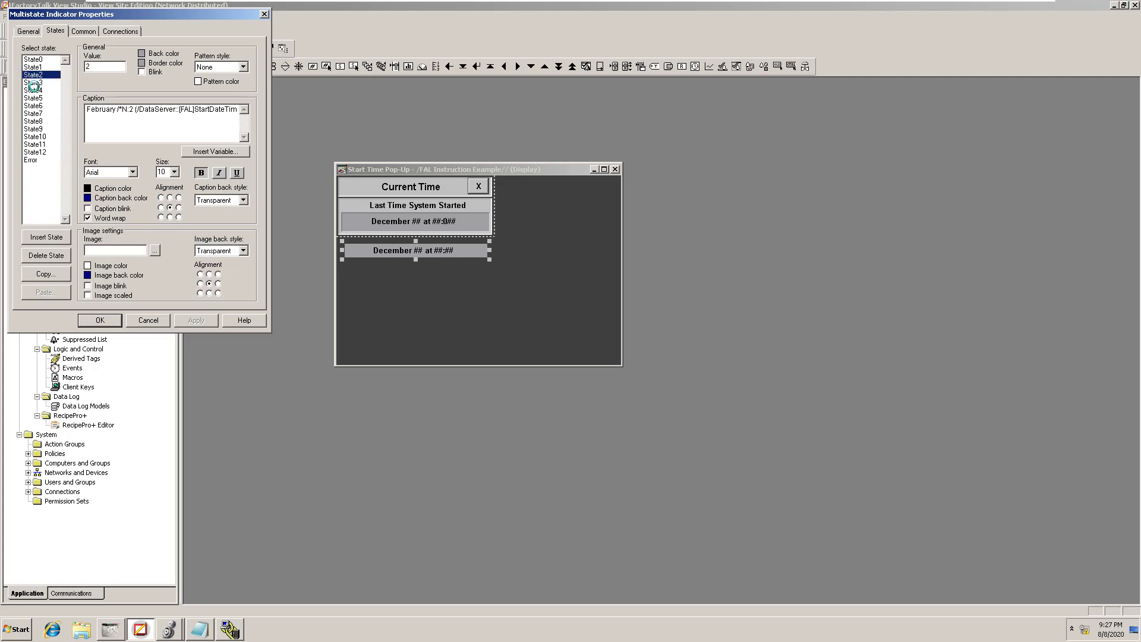
left_click(37, 82)
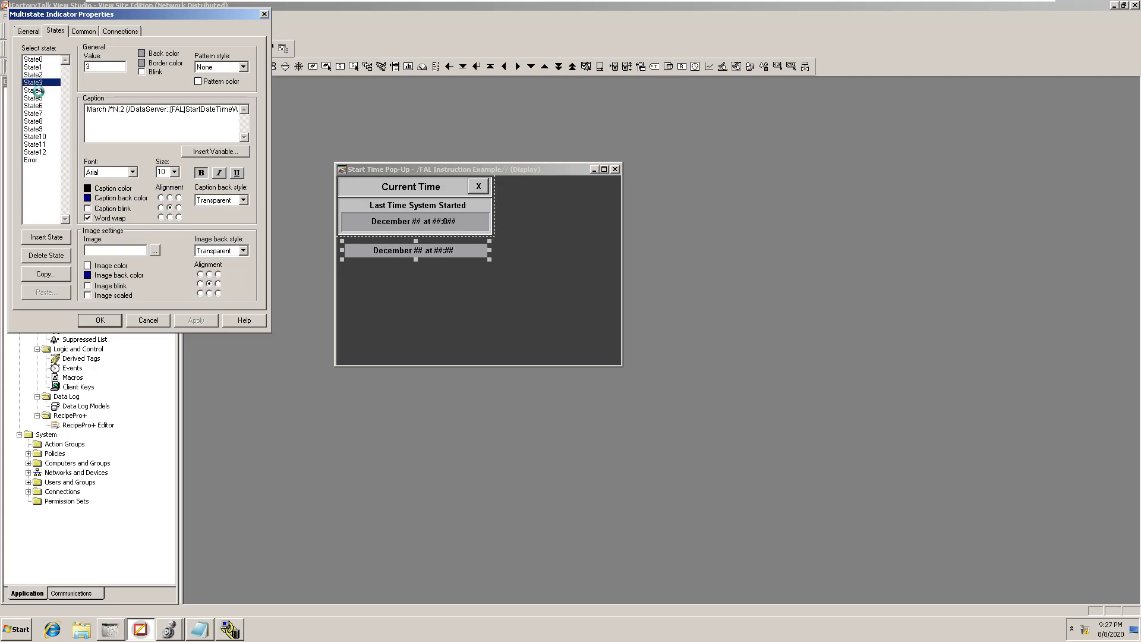
left_click(38, 90)
left_click(38, 98)
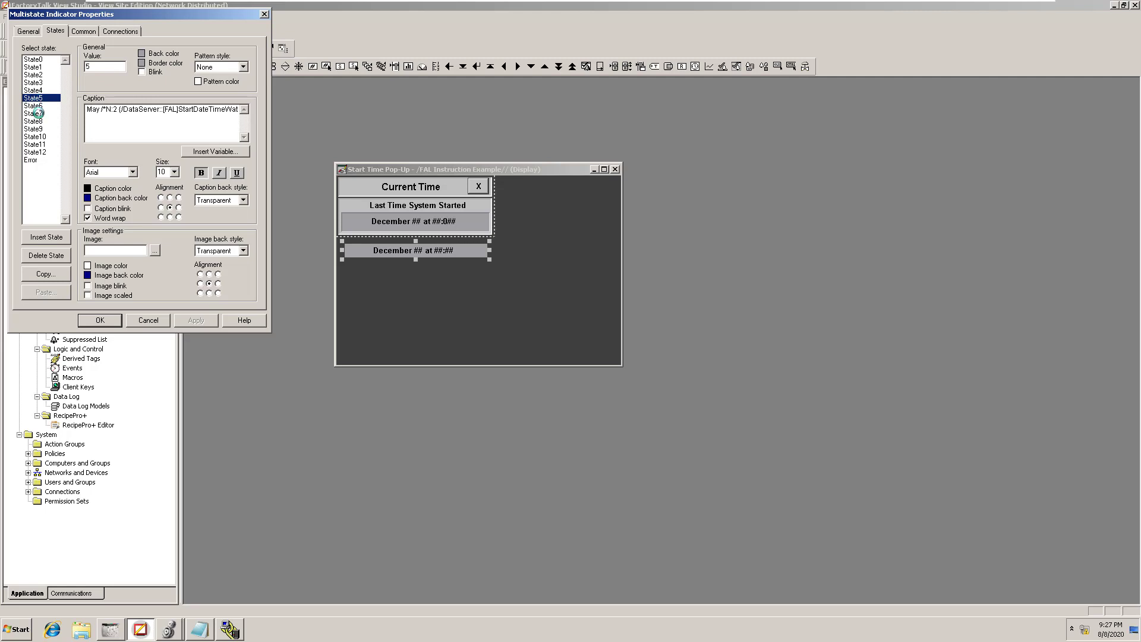
left_click(36, 121)
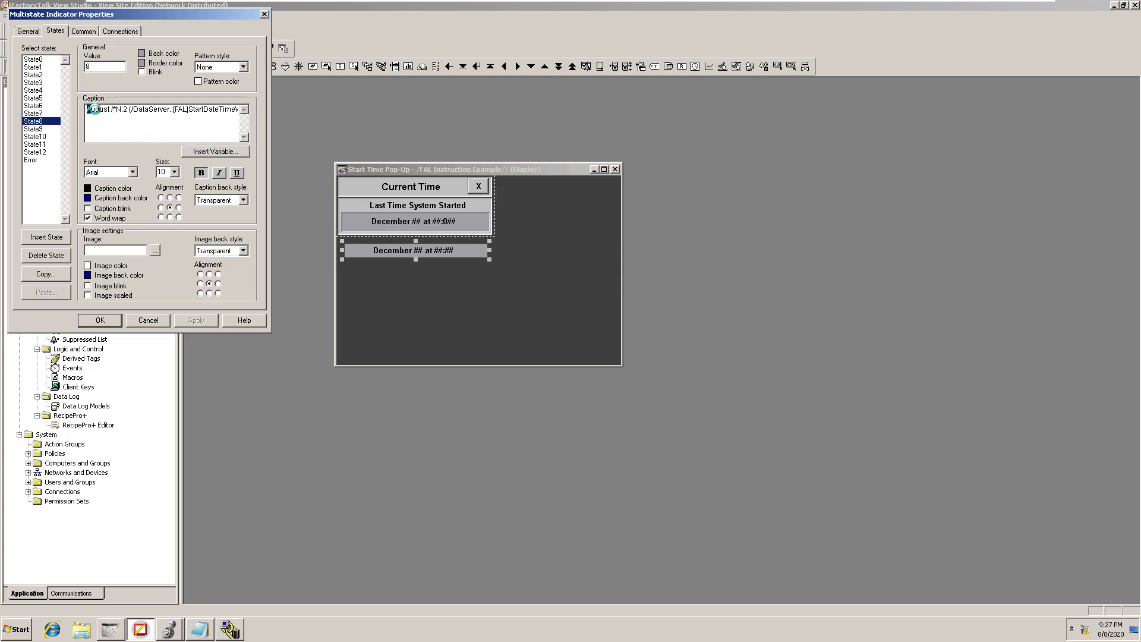
left_click_drag(85, 108, 324, 107)
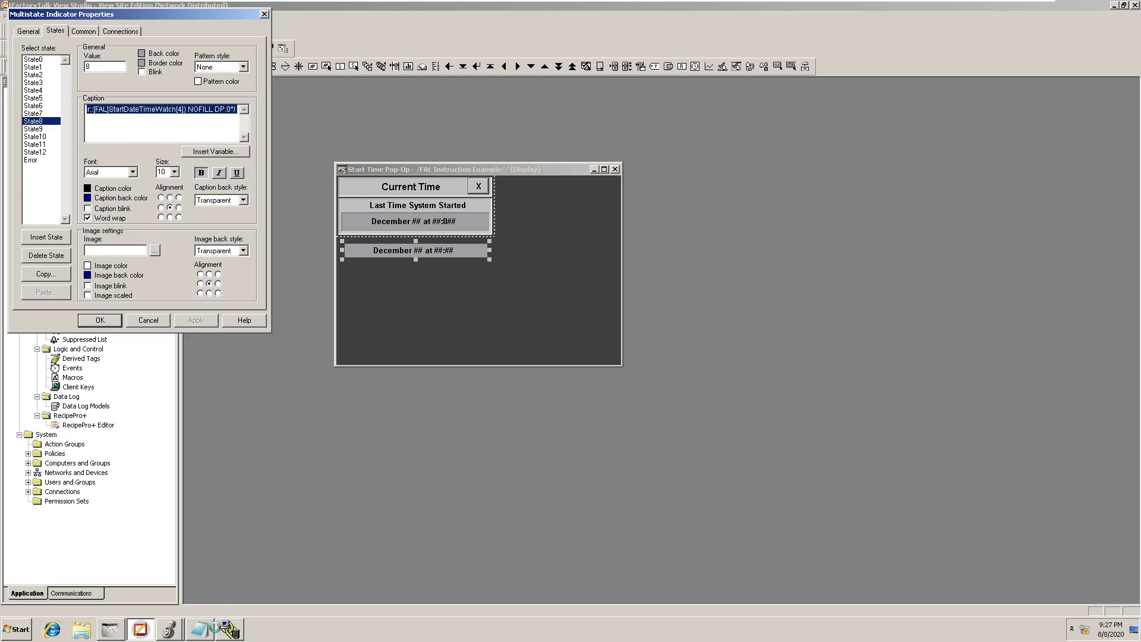
left_click(199, 628)
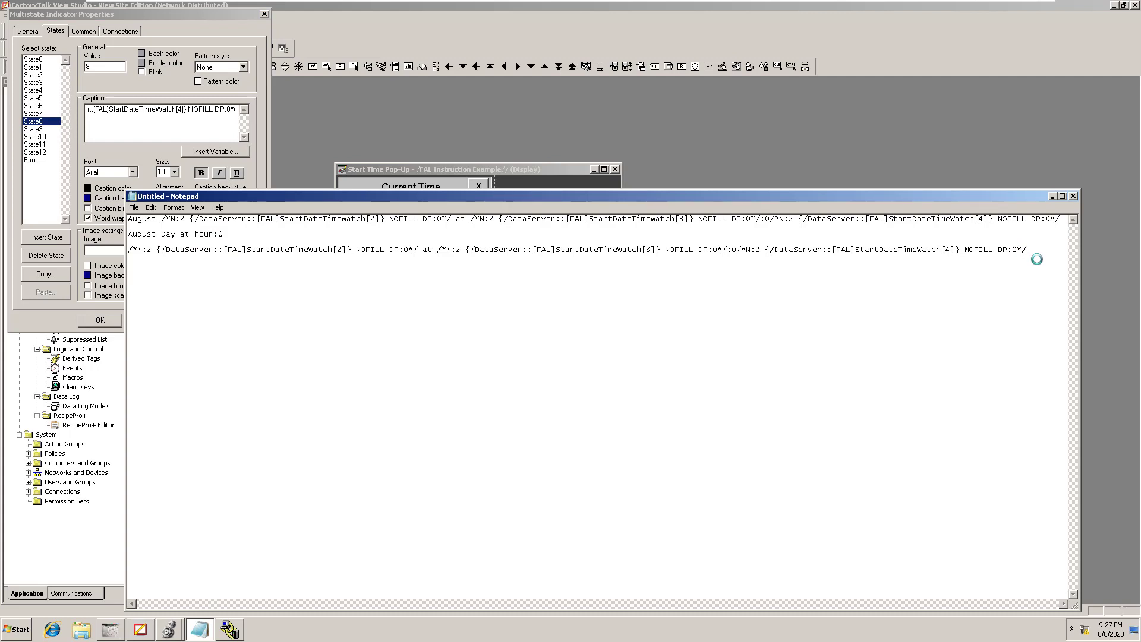
type("Kinetix 6000 Troubleshooting In Studio 5000 Using Phase Indicators")
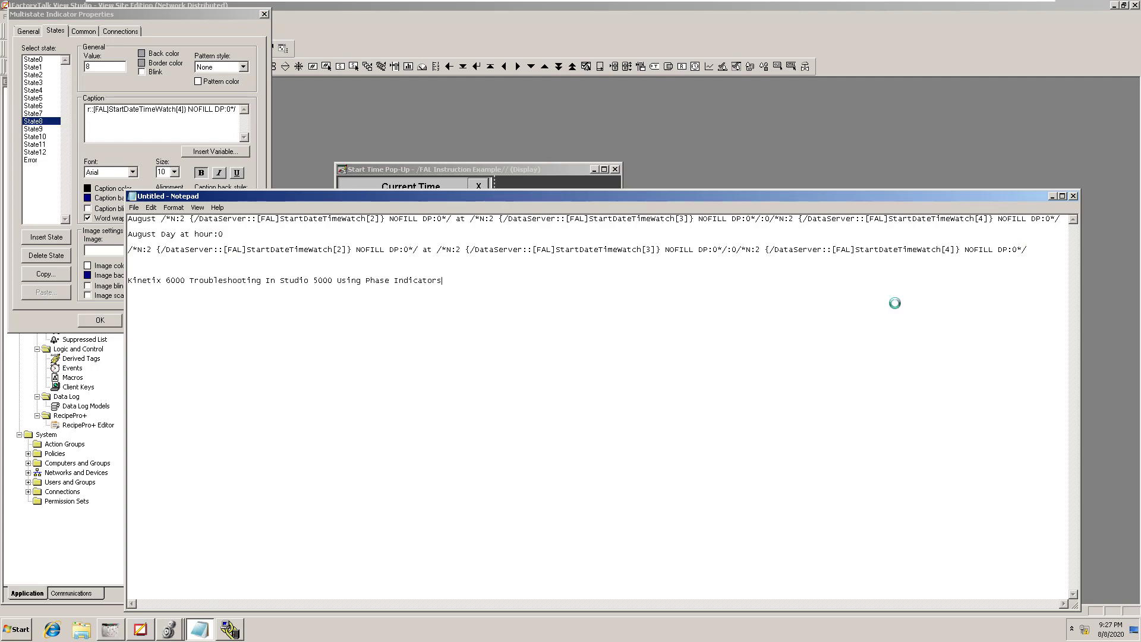
left_click_drag(445, 280, 323, 280)
key("shift+Home")
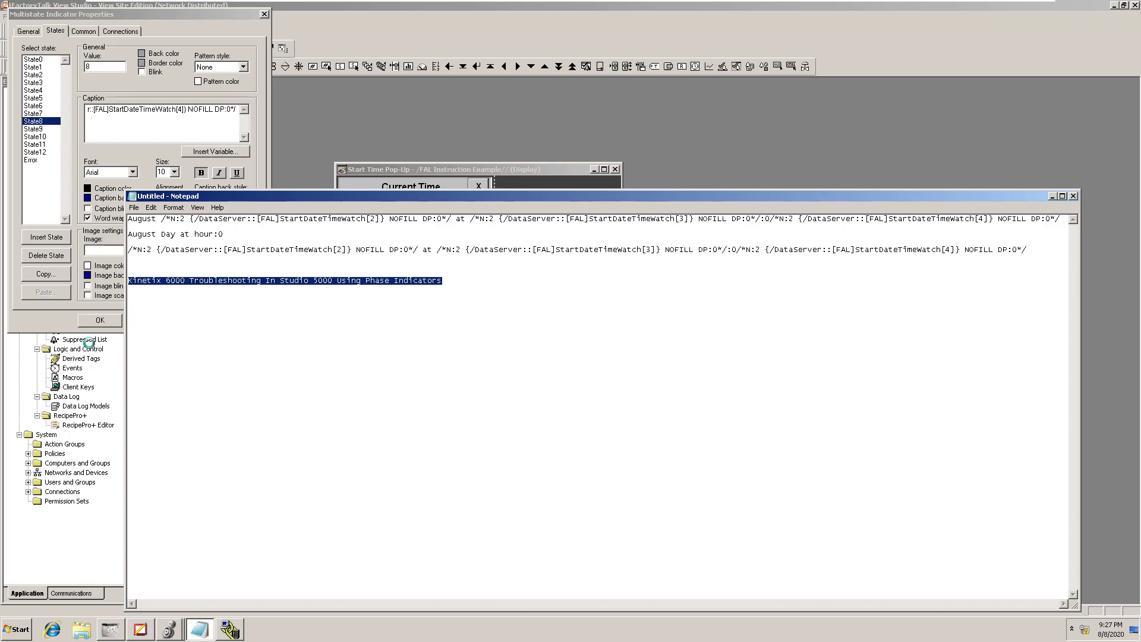
key("BackSpace")
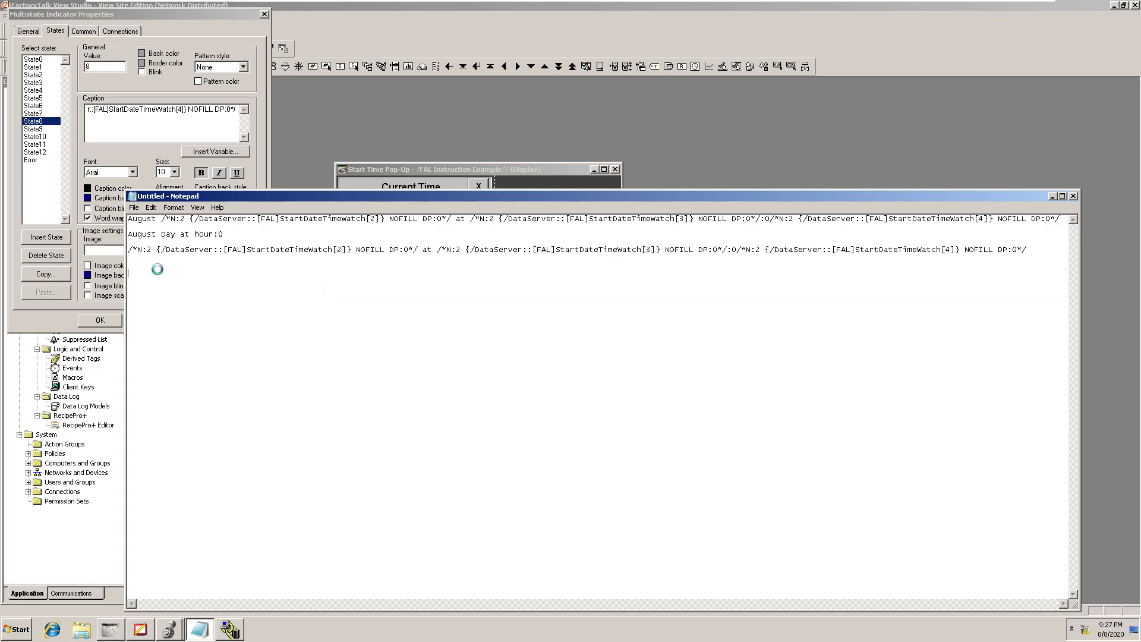
Step: Delete the "August Day at hour:0" line in Notepad and highlight the StartDateTimeWatch[2] variable in the August caption
mouse_move(224, 230)
left_mouse_down()
mouse_move(166, 234)
mouse_move(238, 232)
left_mouse_up()
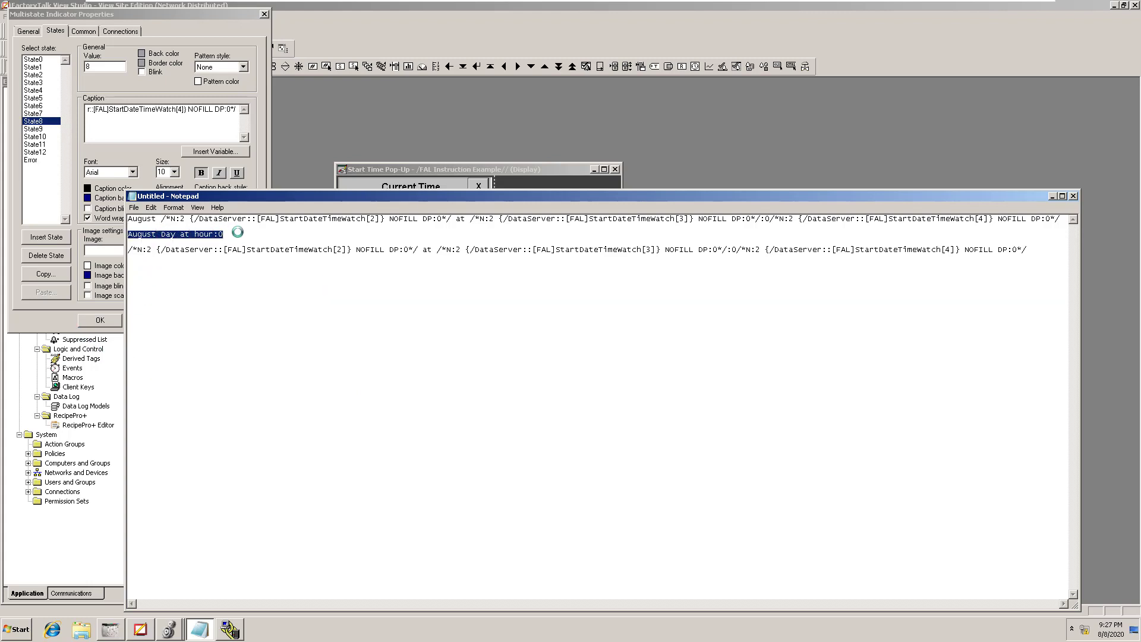
key("BackSpace")
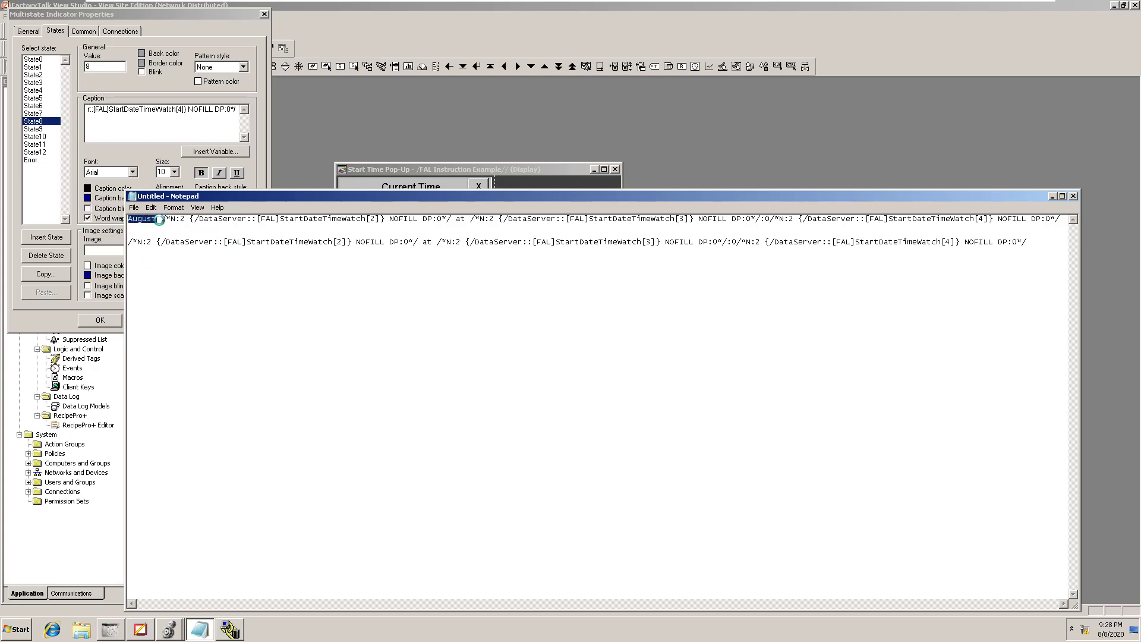
left_click_drag(160, 219, 346, 235)
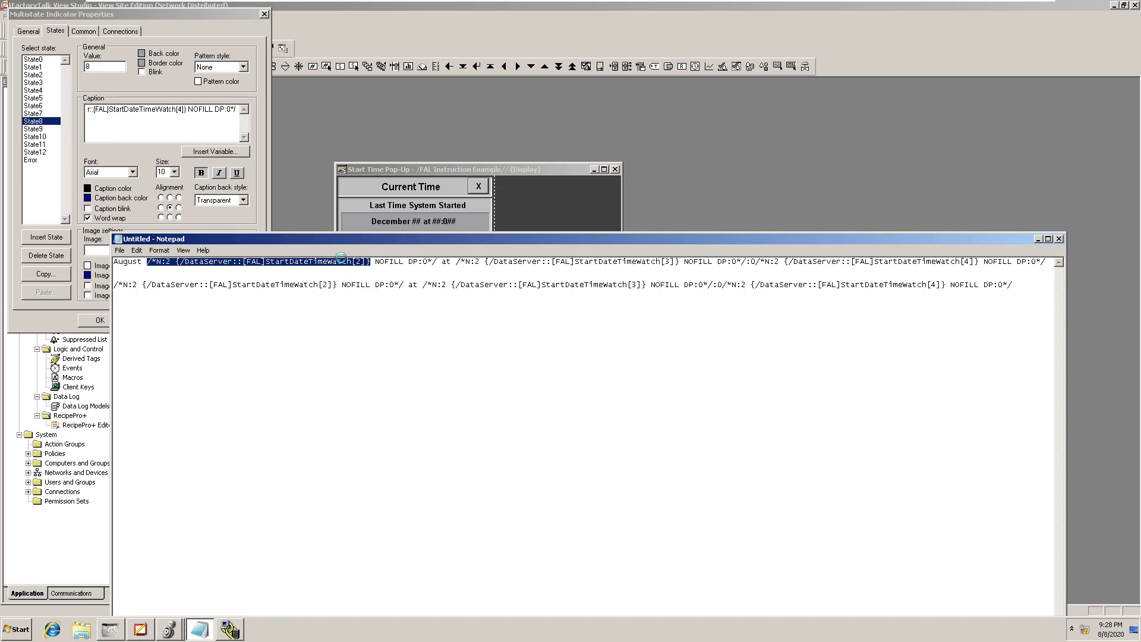
left_click(262, 274)
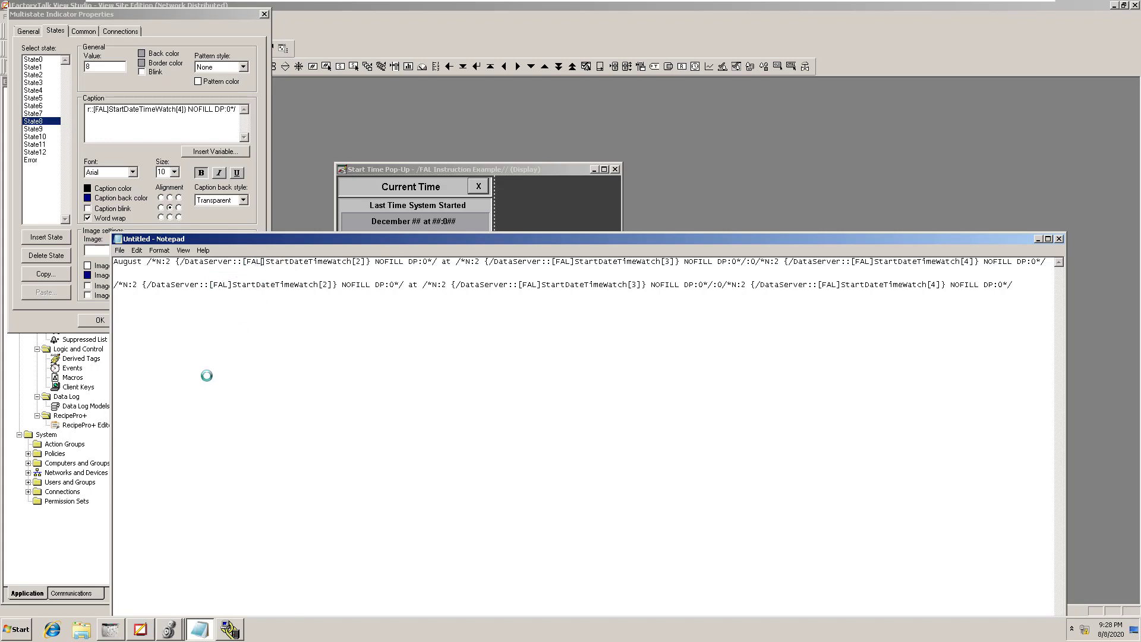
Step: Switch to Logix Designer and examine the StartDateTimeWatch[0], [1] and [2] tags one after another
left_click(169, 628)
left_click(172, 578)
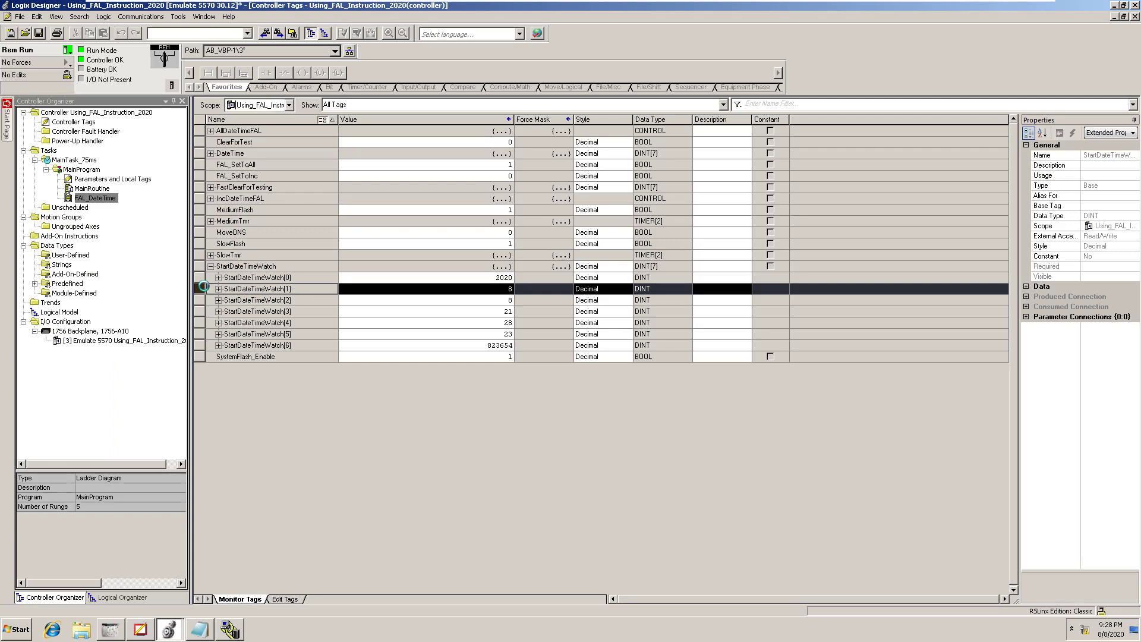
left_click(197, 278)
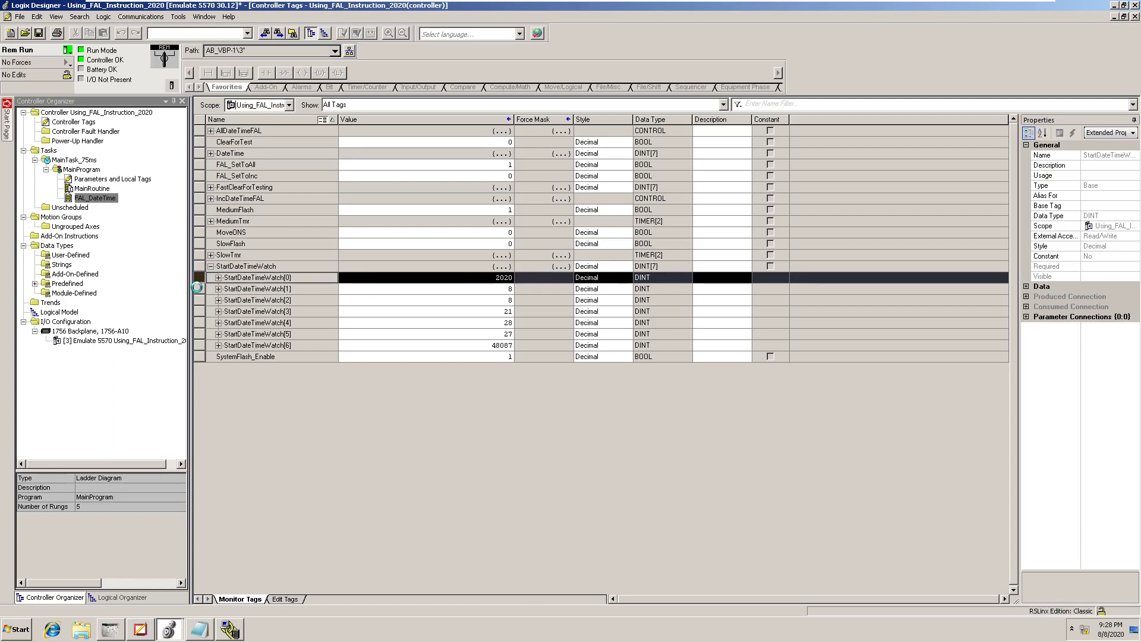
left_click(198, 288)
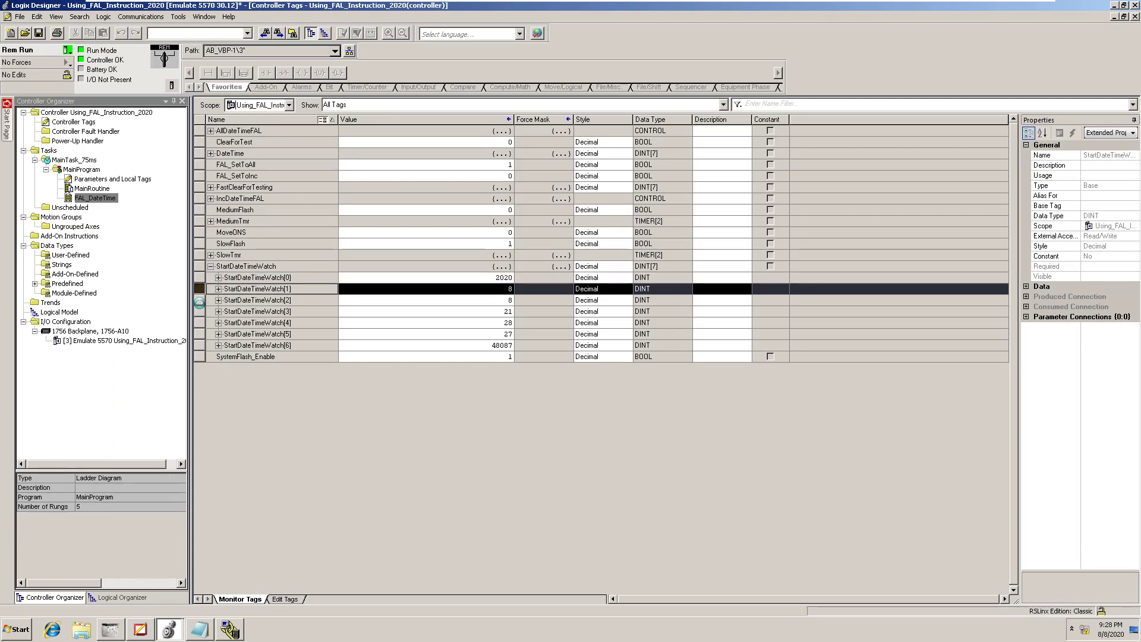
left_click(199, 300)
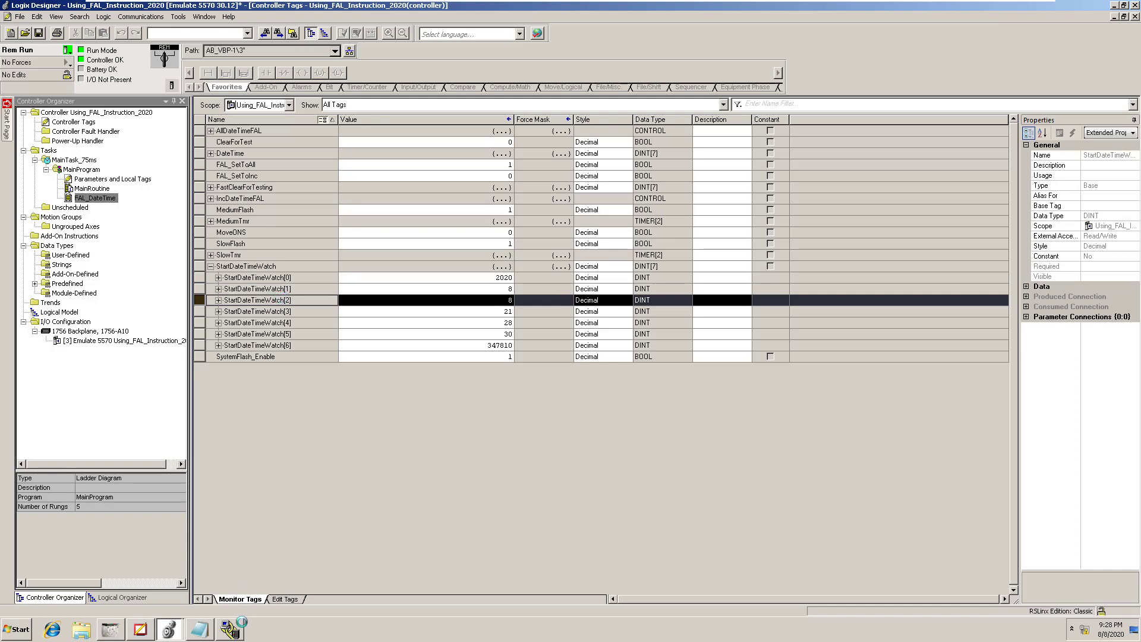
Step: Switch to Notepad and add the line "Month Day at" beneath the August caption as a plain-language breakdown of it
left_click(200, 629)
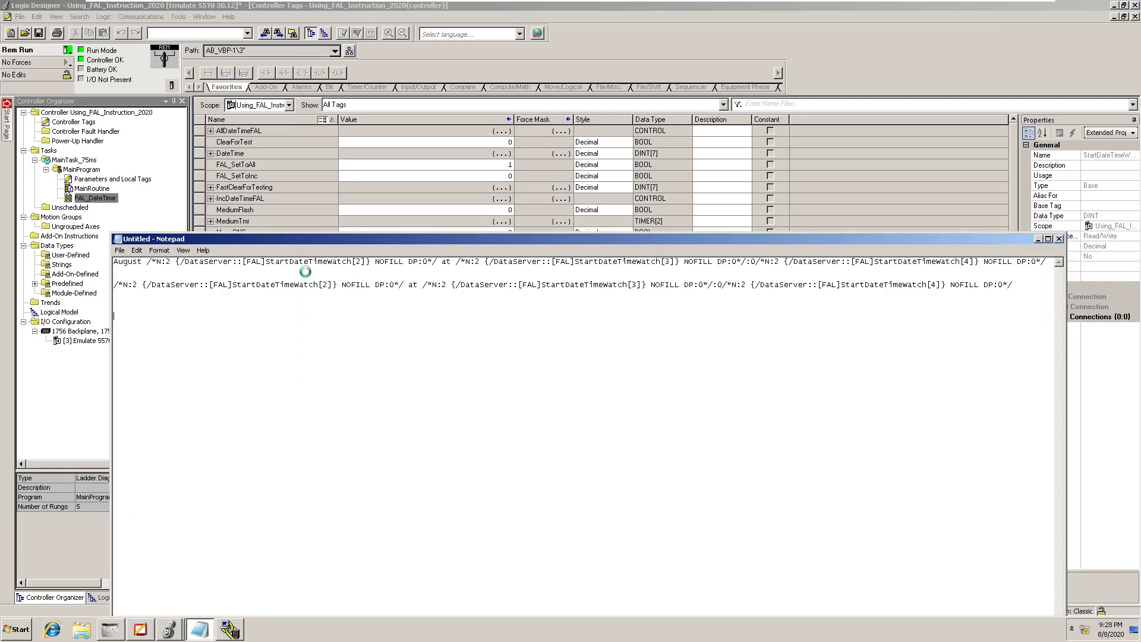
left_click_drag(362, 262, 134, 275)
left_click(137, 276)
key("Return")
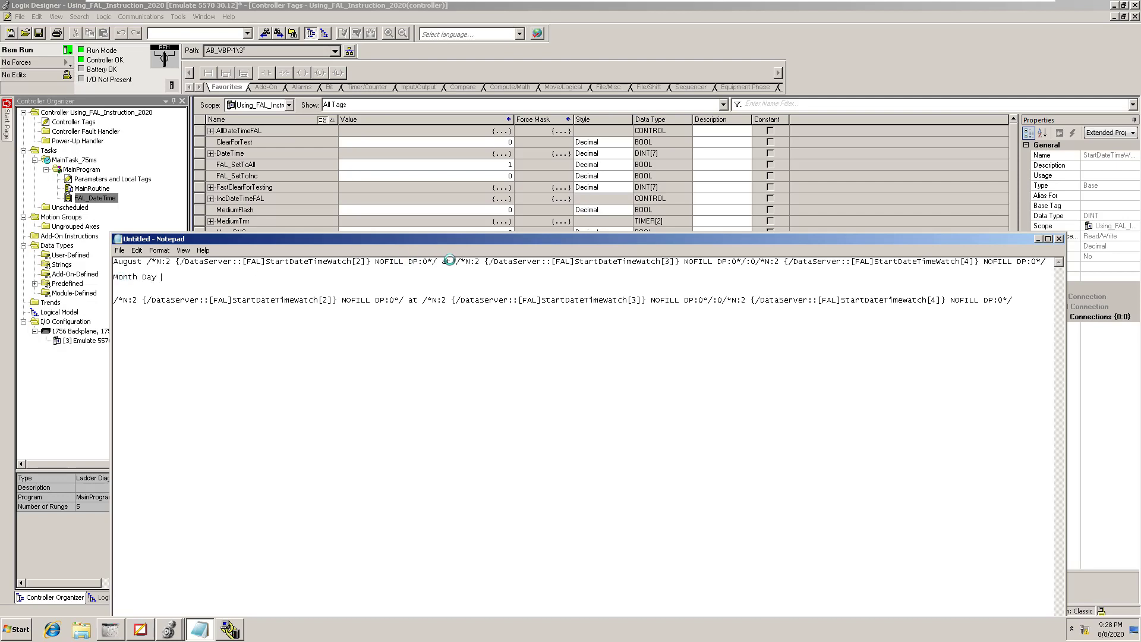
left_click_drag(449, 260, 441, 261)
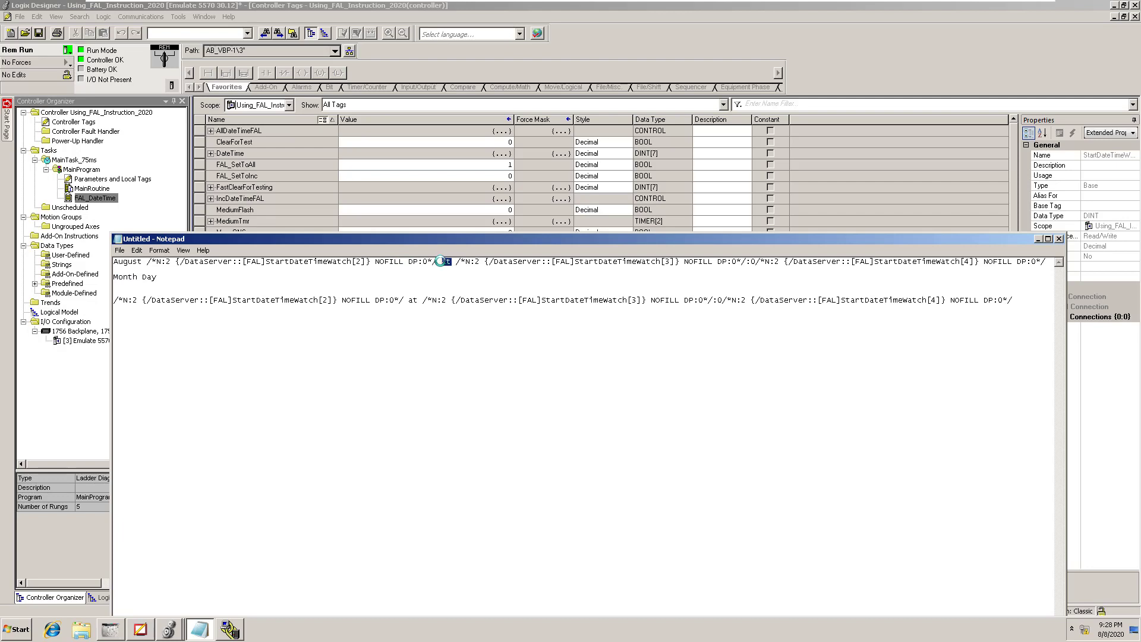
left_click(249, 283)
Step: Highlight the StartDateTimeWatch[3] variable in the August caption and check the matching tag in Logix Designer
left_click_drag(671, 262, 480, 272)
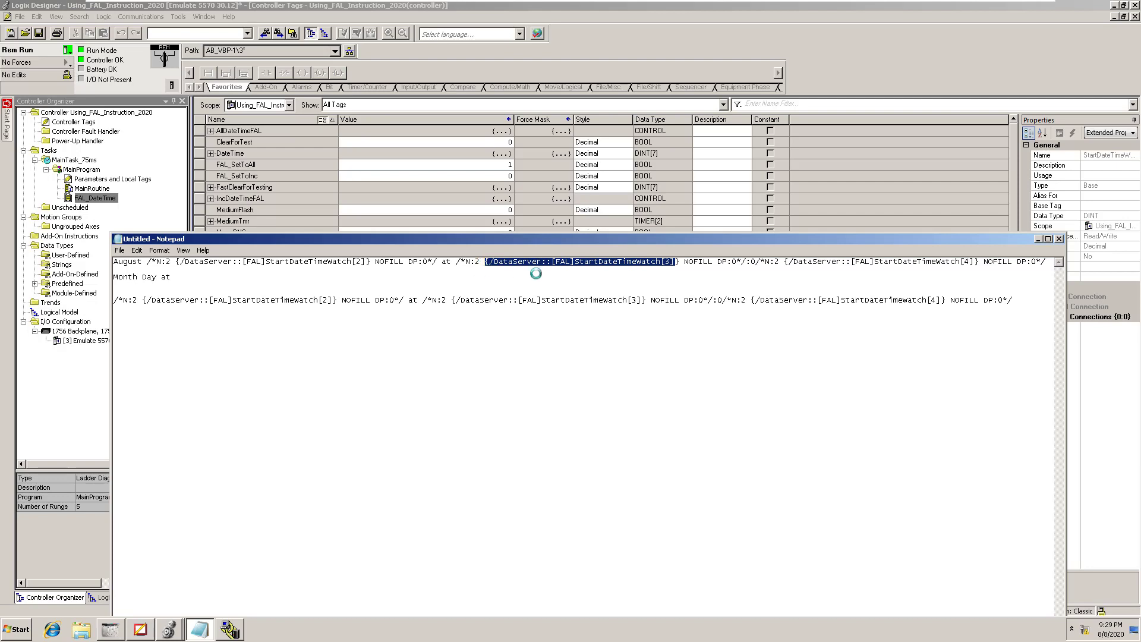
left_click_drag(746, 262, 485, 263)
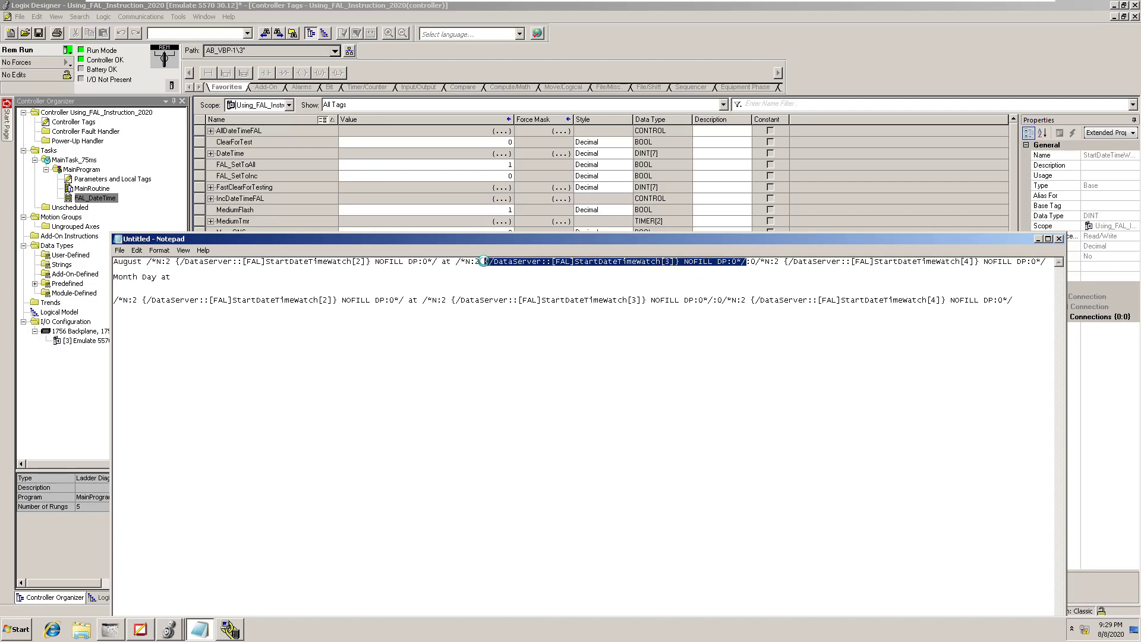
left_click(410, 89)
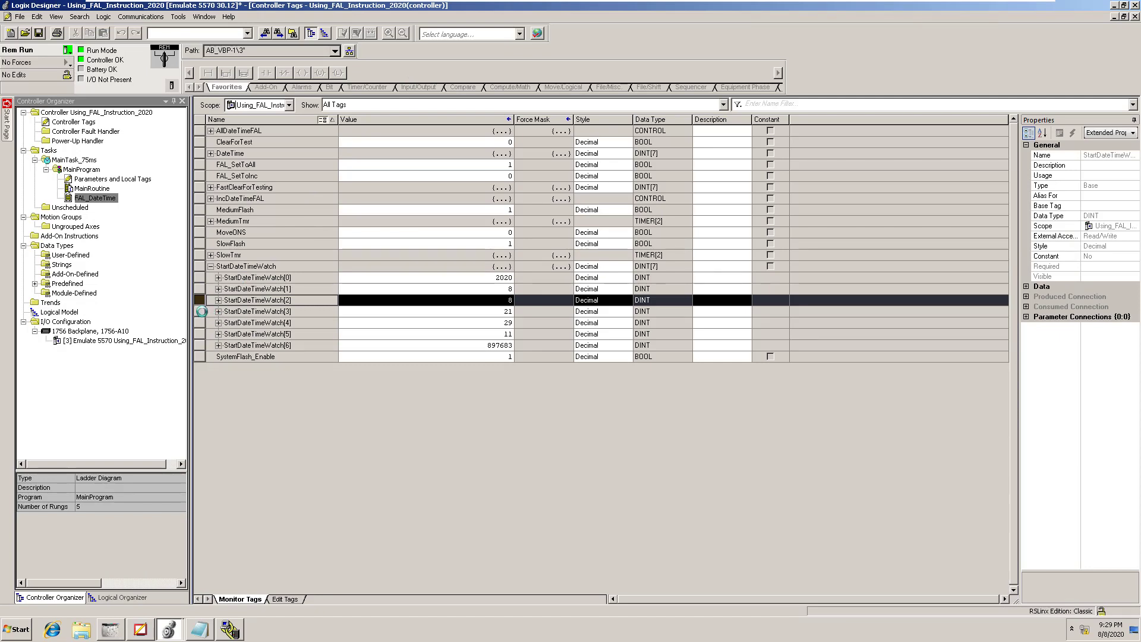
left_click(199, 311)
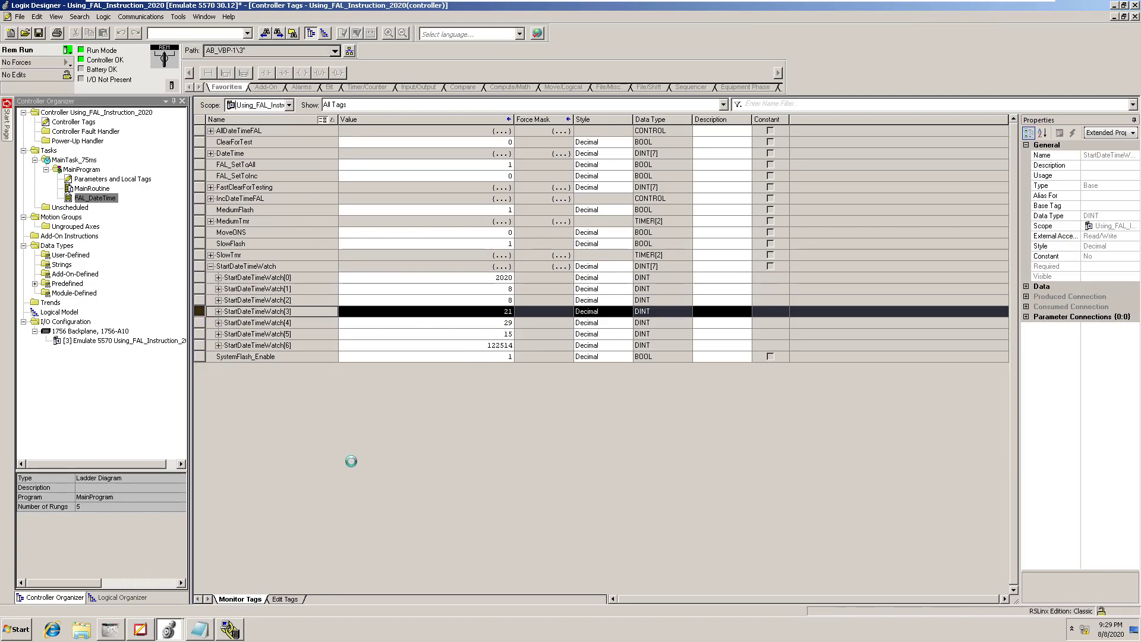
Step: In Notepad, append "hour:" to the "Month Day at" line and delete the 0 after the colon in the August caption
left_click(200, 629)
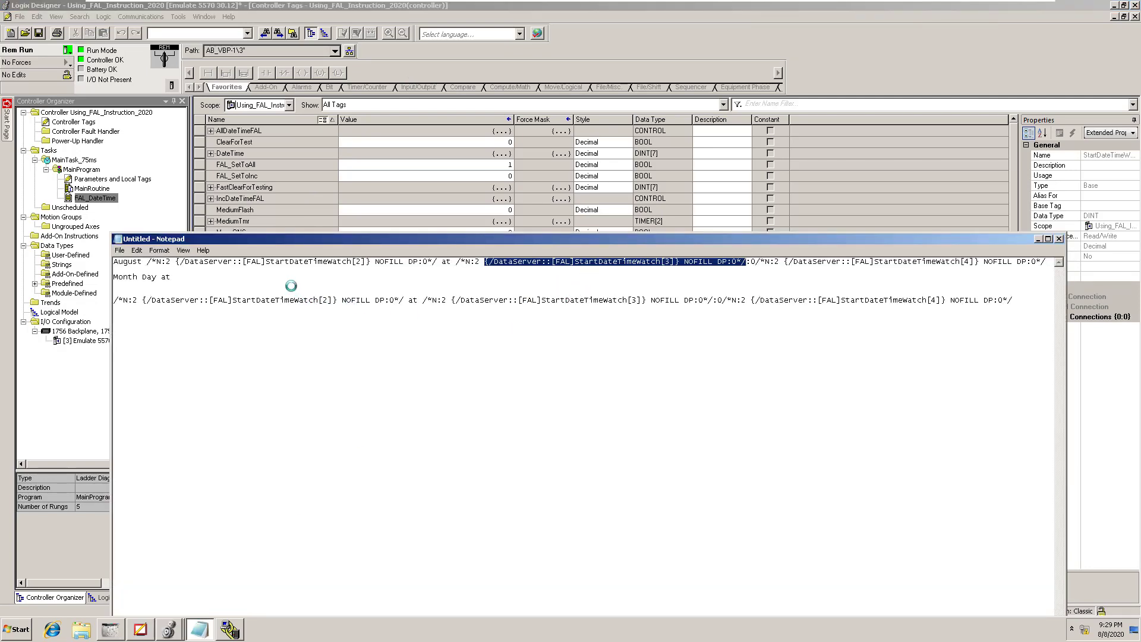
left_click(272, 279)
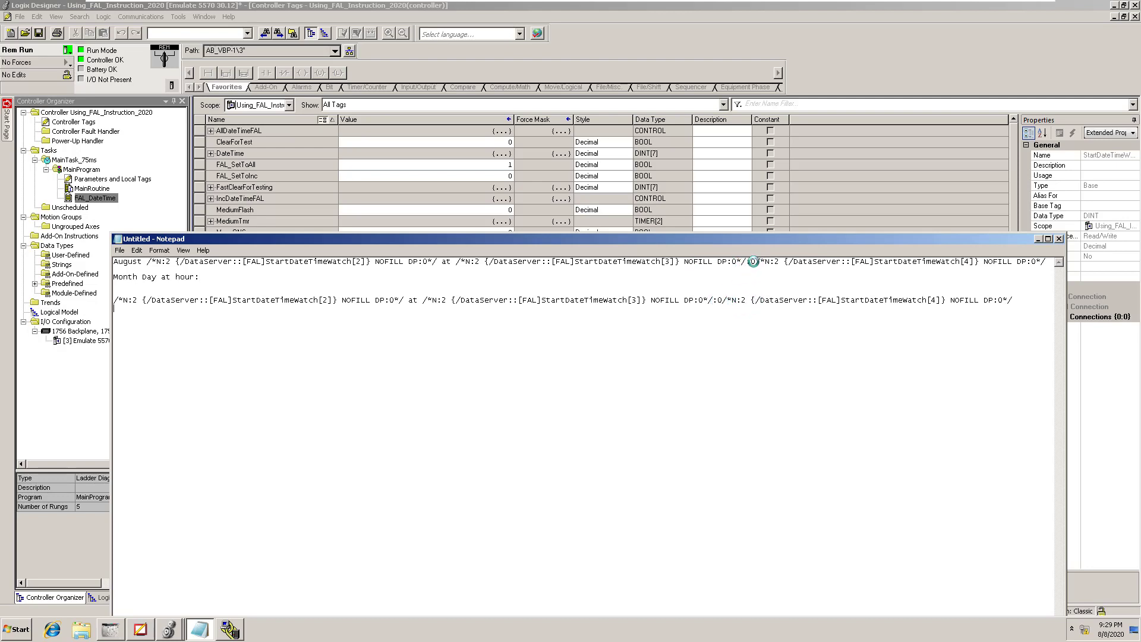
key("BackSpace")
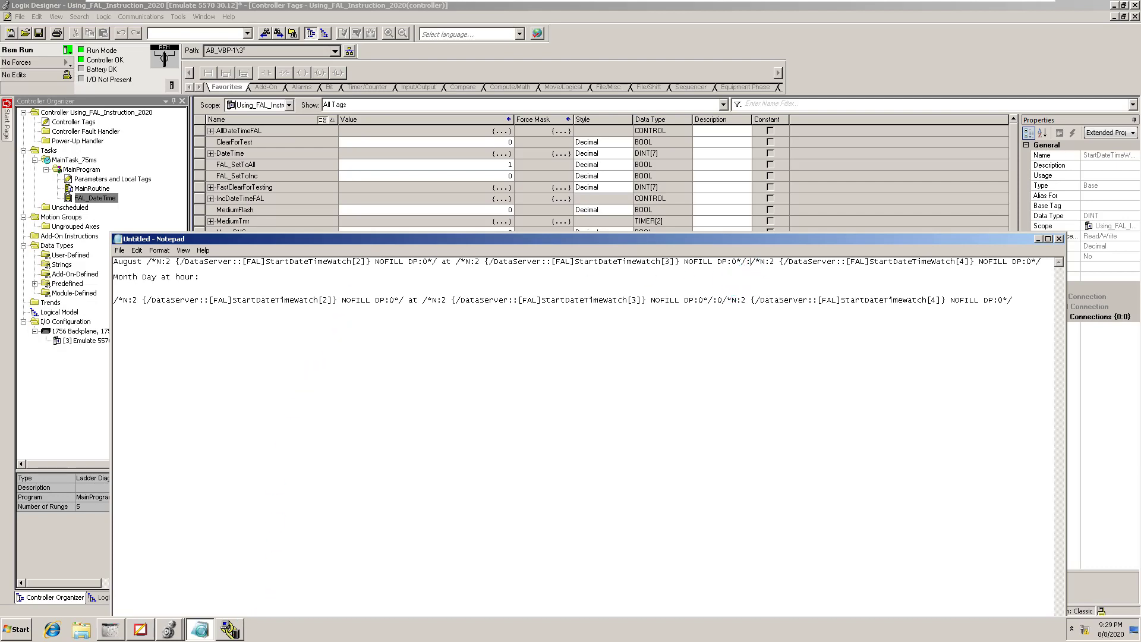
Step: Check State8's caption in FactoryTalk View Studio against the Notepad copy, and examine the StartDateTimeWatch[4] tag in Logix Designer
left_click(140, 629)
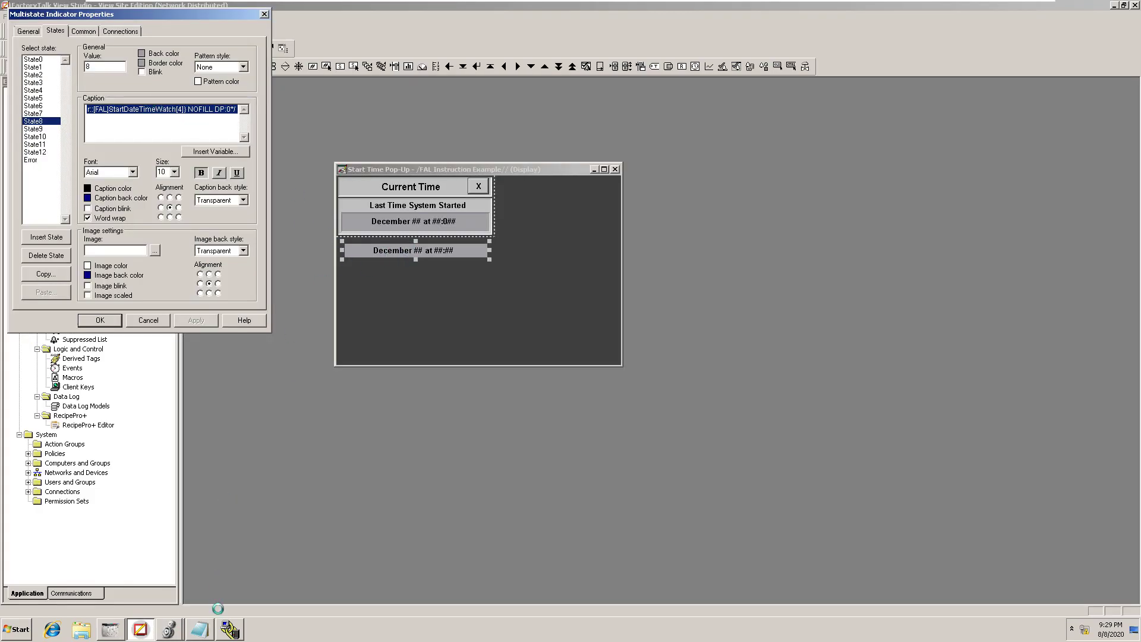
left_click(199, 629)
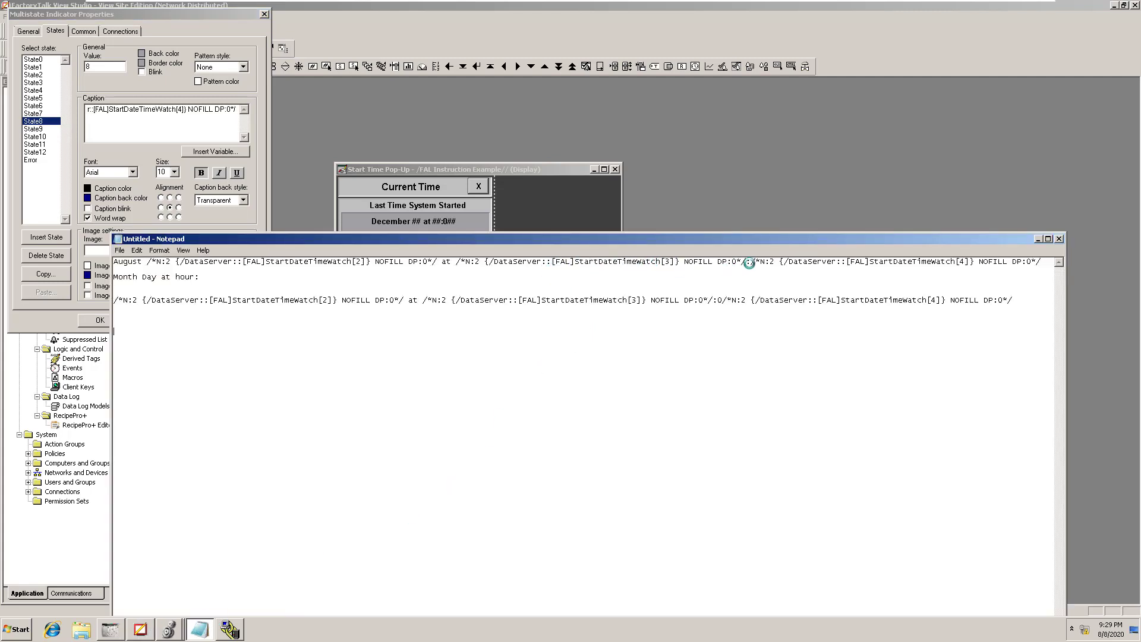
double_click(196, 277)
left_click(768, 280)
left_click_drag(751, 262, 975, 262)
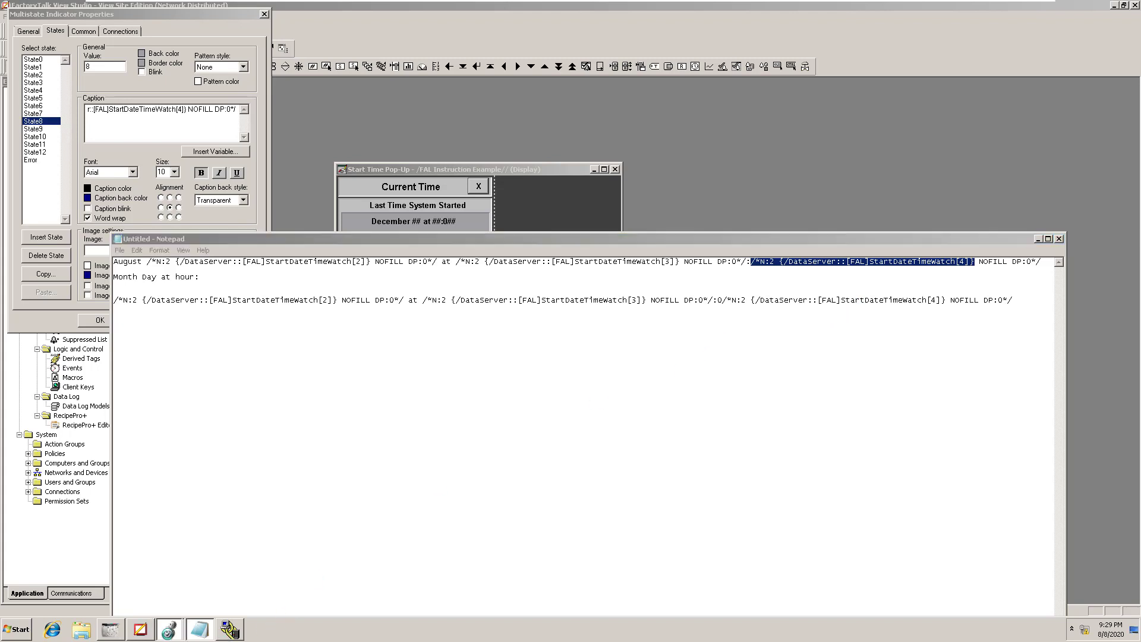
left_click(312, 588)
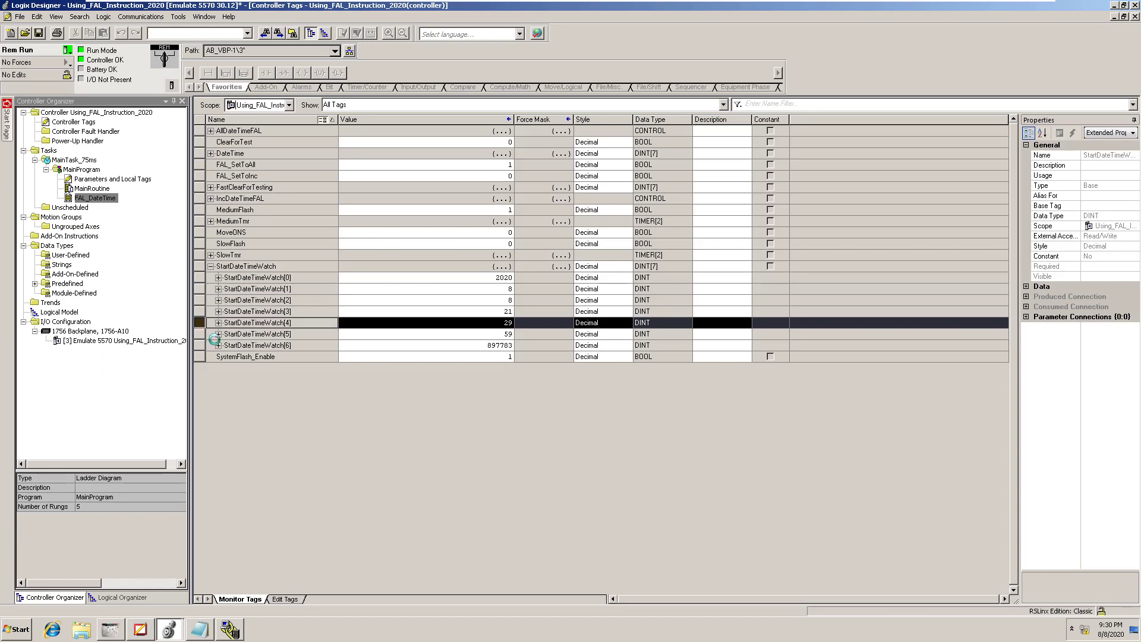
left_click(199, 626)
left_click(327, 474)
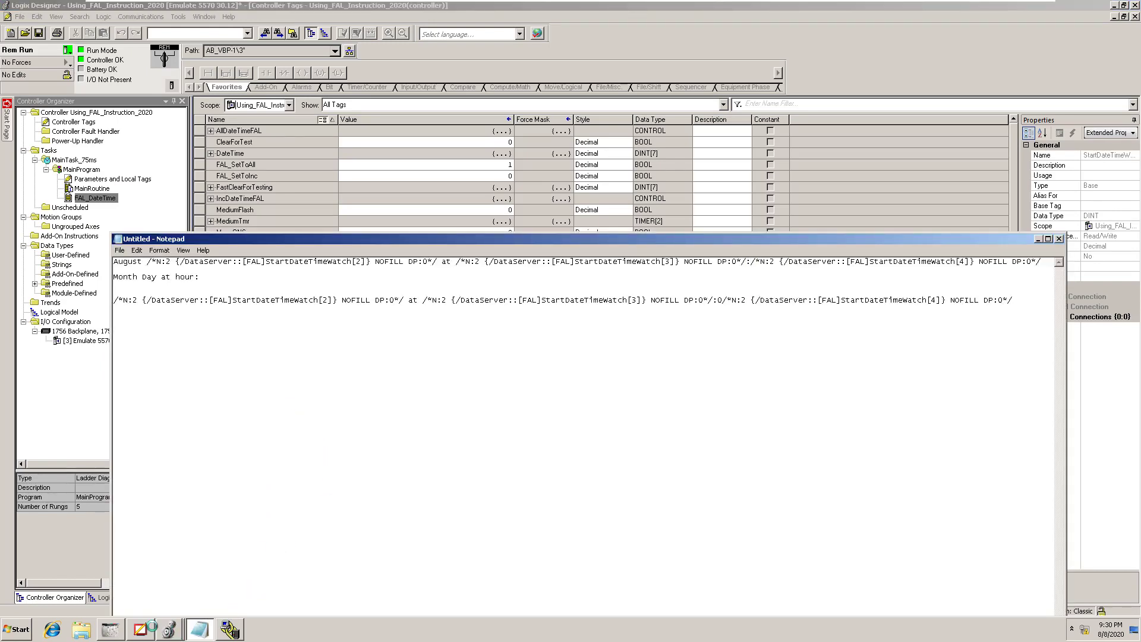
Step: Switch to FactoryTalk View Studio and set the date indicator's number of states to 14
left_click(140, 629)
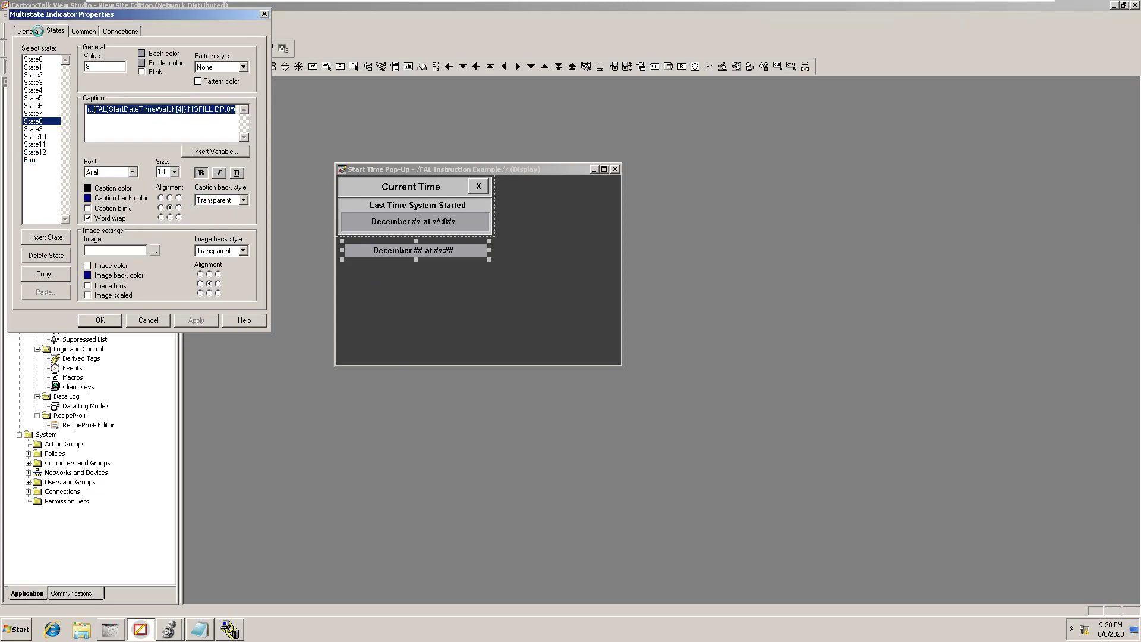
left_click(30, 31)
left_click(70, 173)
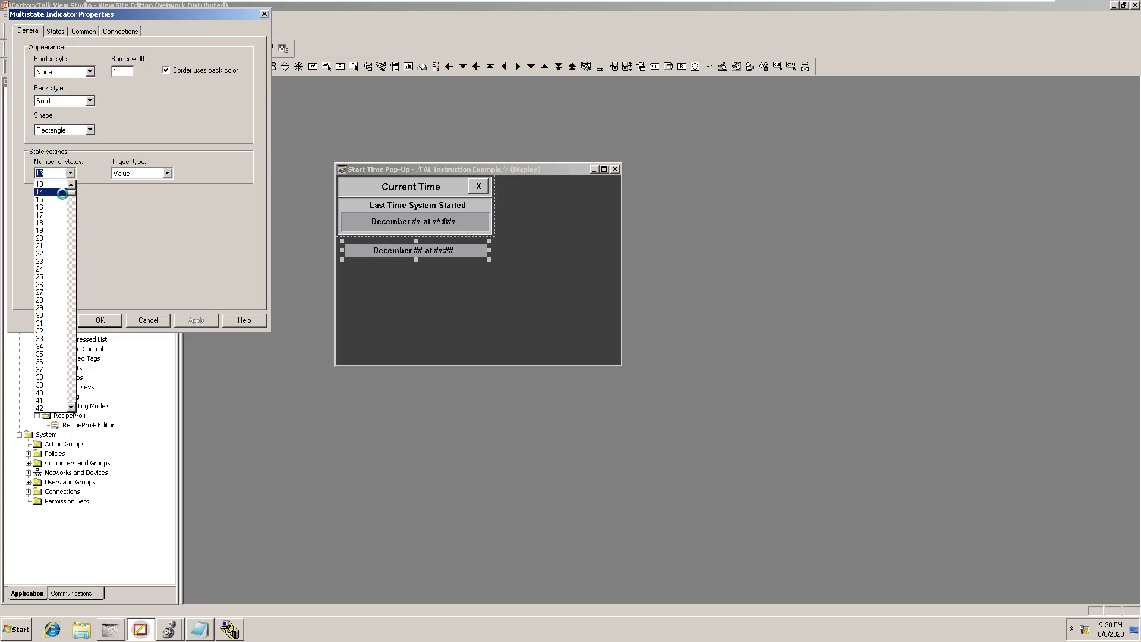
left_click(54, 191)
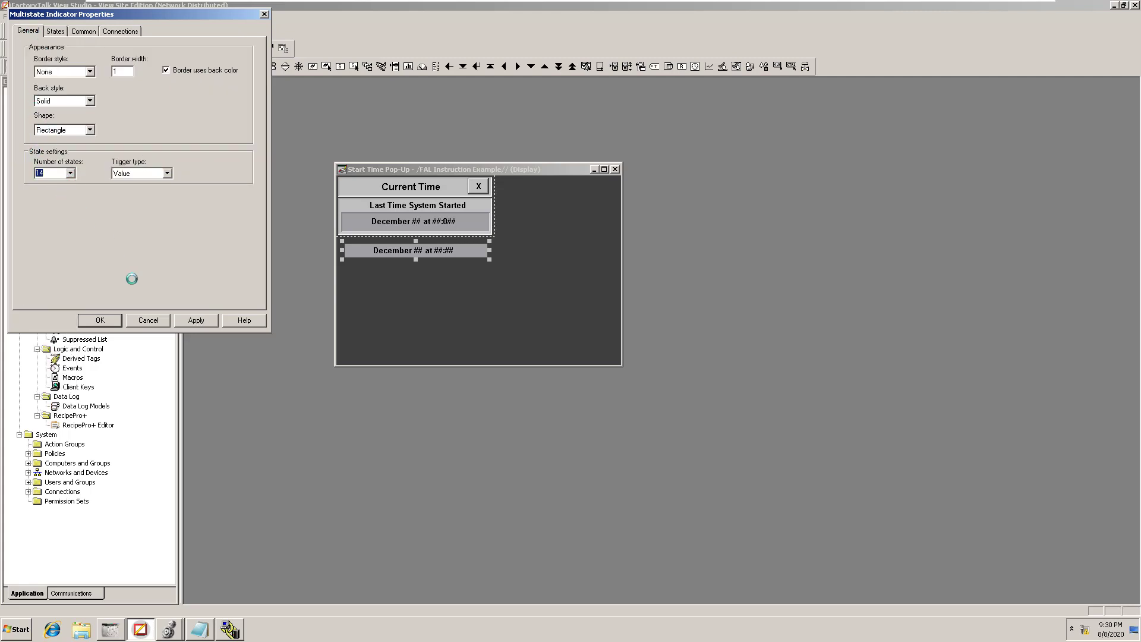
Step: Apply the state count, start State13's caption with "Month", and set up a tag-based numeric variable with 2 digits
left_click(173, 318)
left_click(55, 31)
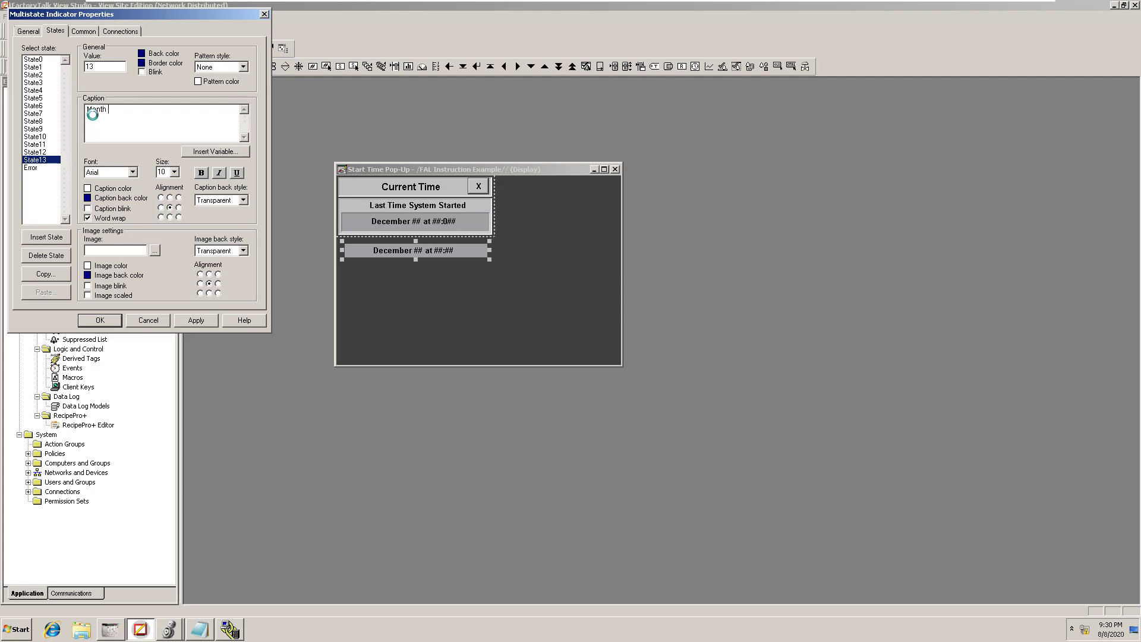
left_click(219, 152)
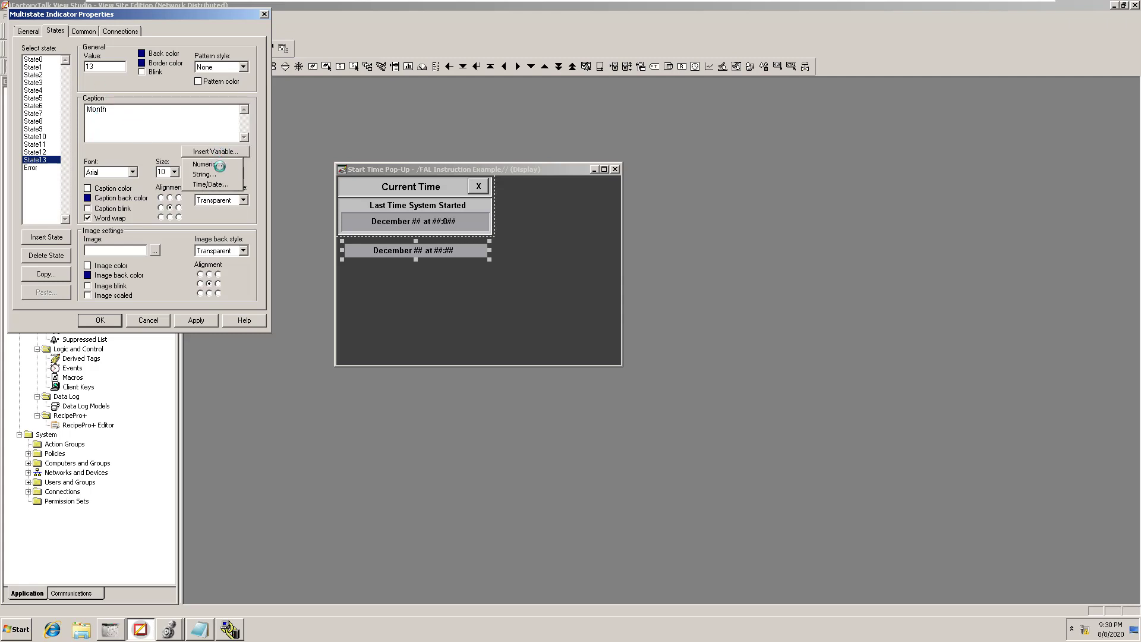
left_click(218, 165)
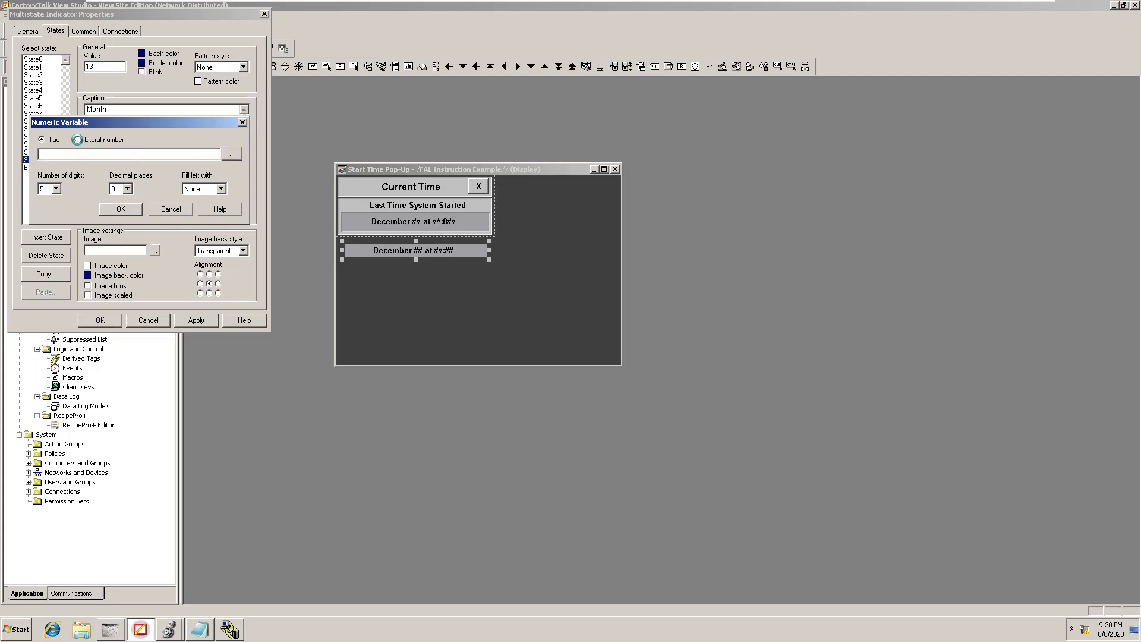
left_click(77, 140)
left_click(41, 140)
left_click(232, 155)
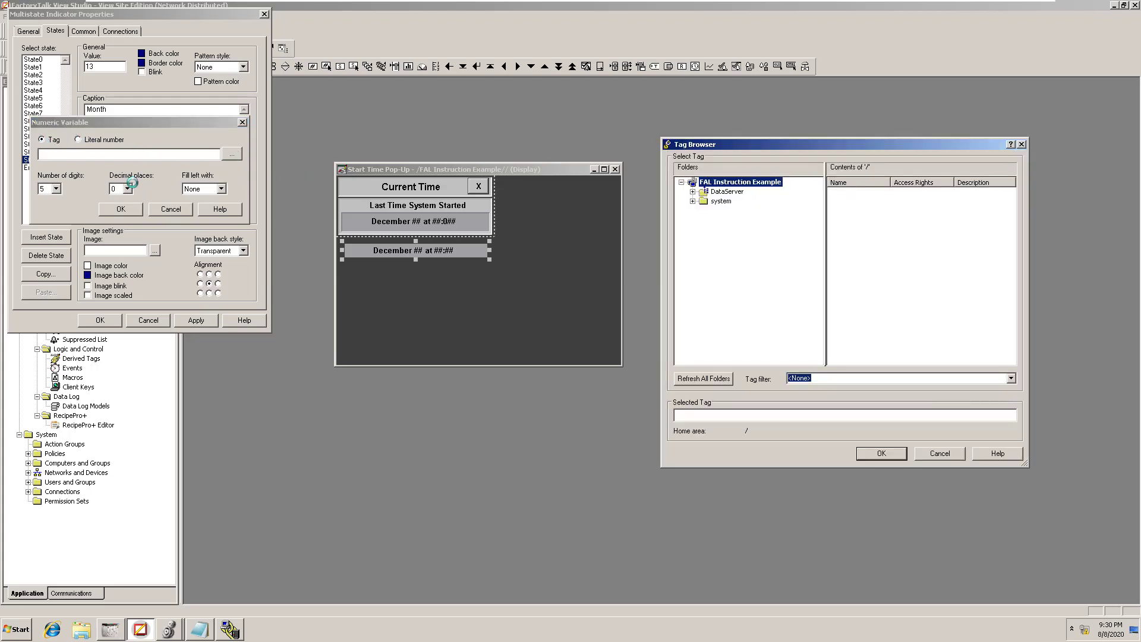
left_click(929, 450)
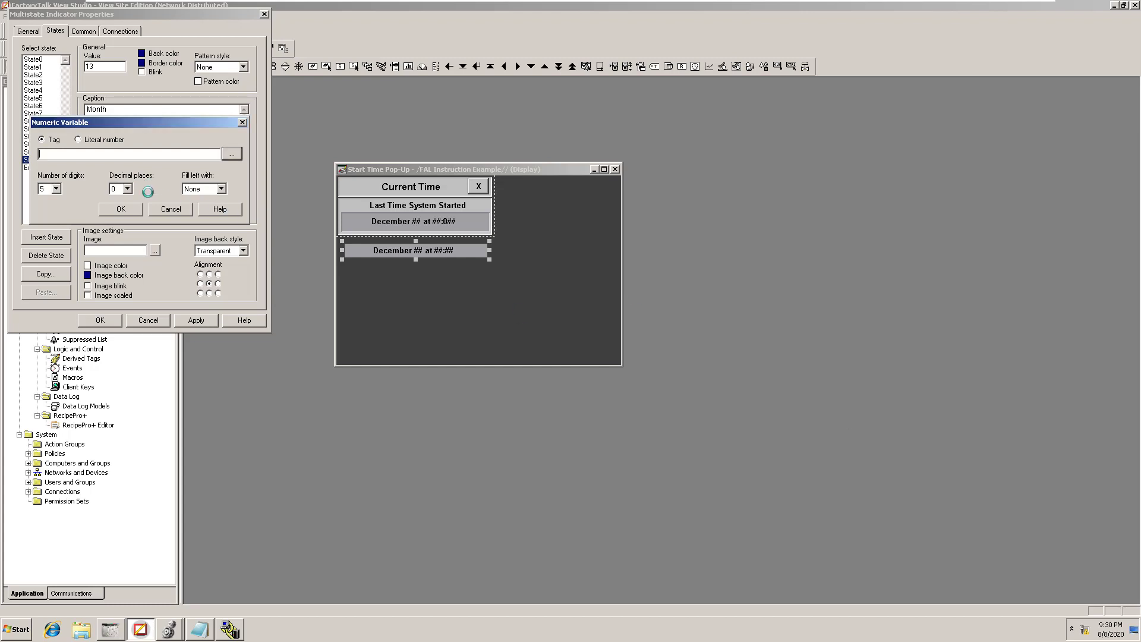
left_click(56, 188)
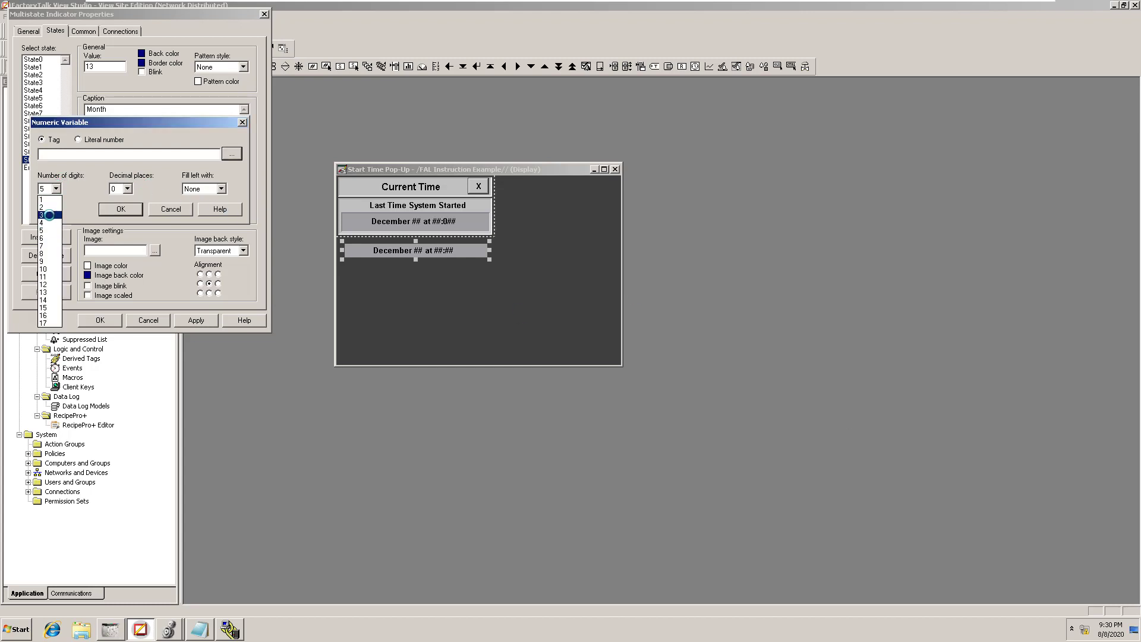
left_click(47, 207)
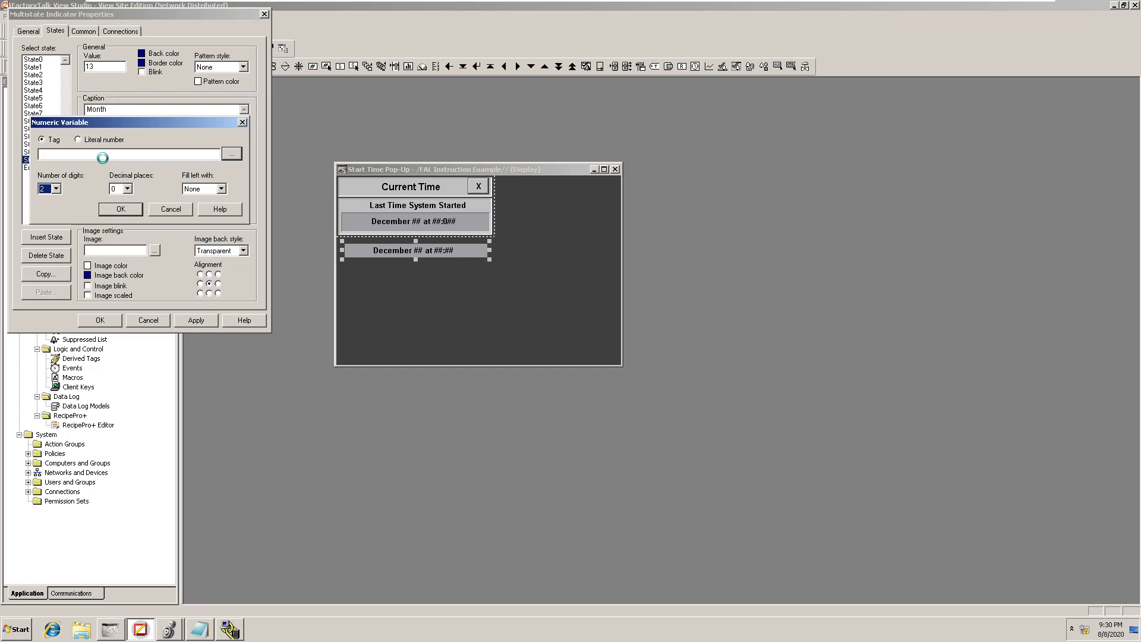
Step: Assign the StartDateTimeWatch[1] tag from FAL's Online folder to the numeric variable and insert it into State13's caption
left_click(231, 153)
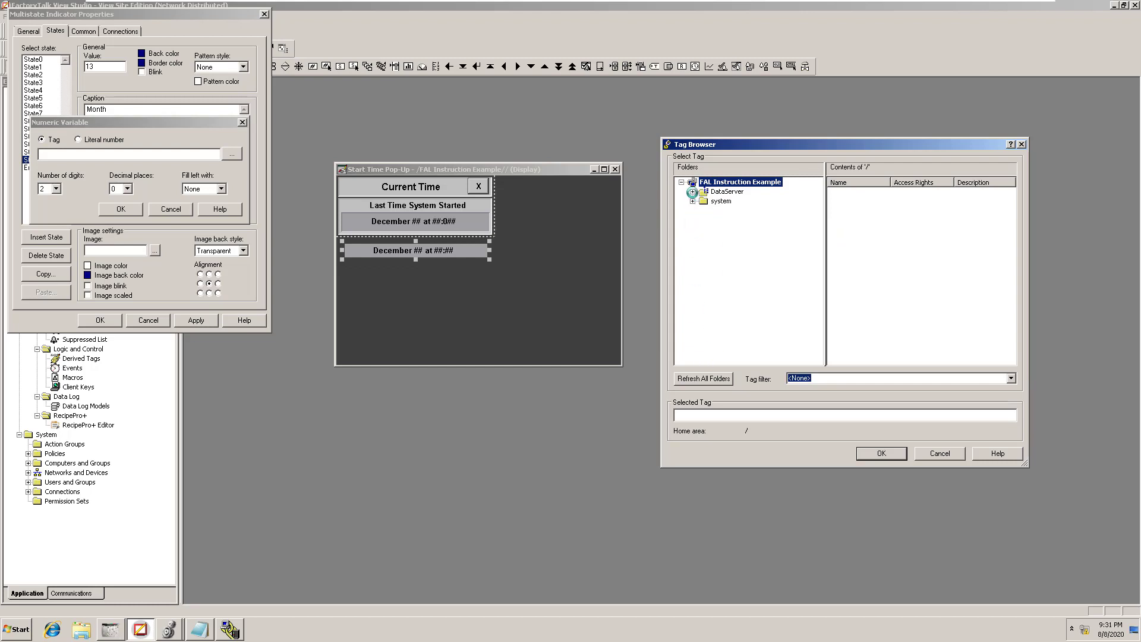
left_click(692, 192)
left_click(704, 201)
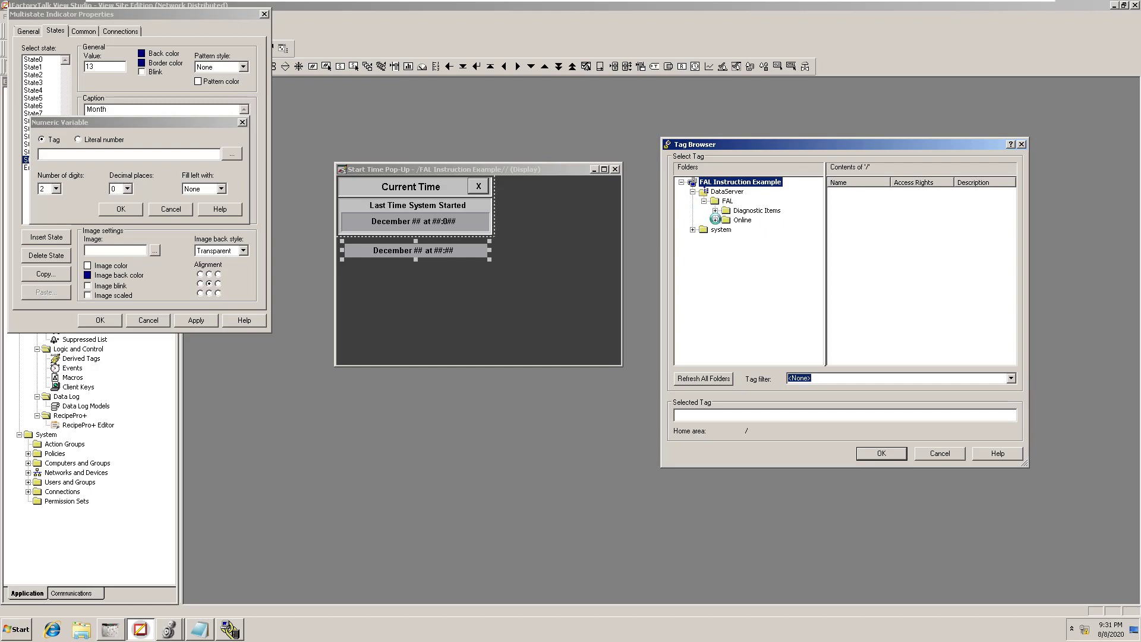
left_click(715, 220)
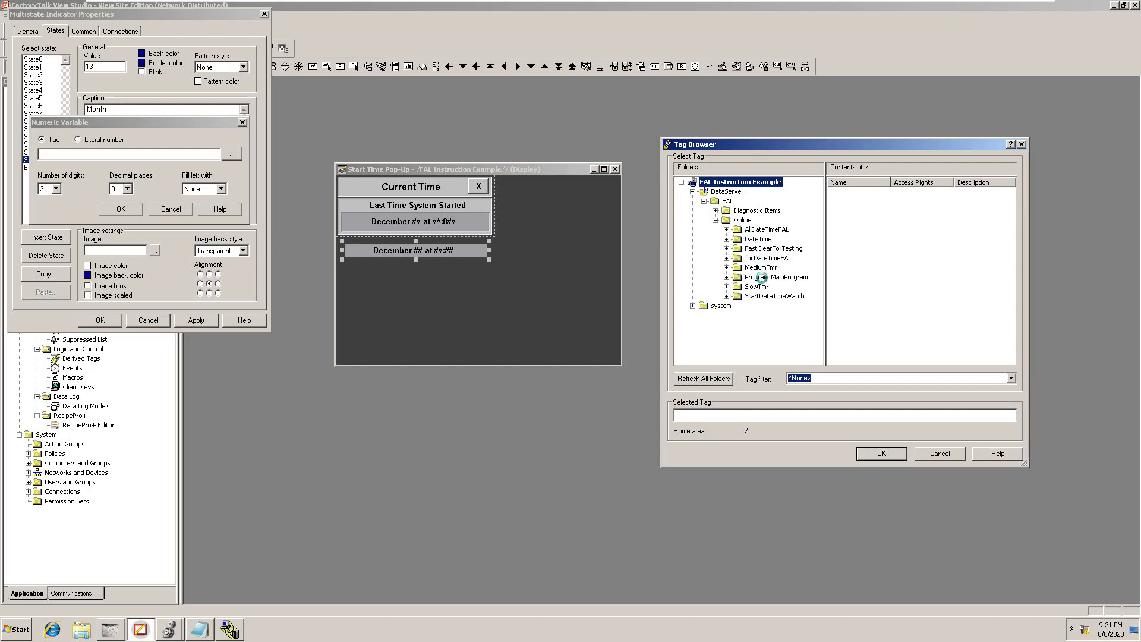
left_click(770, 296)
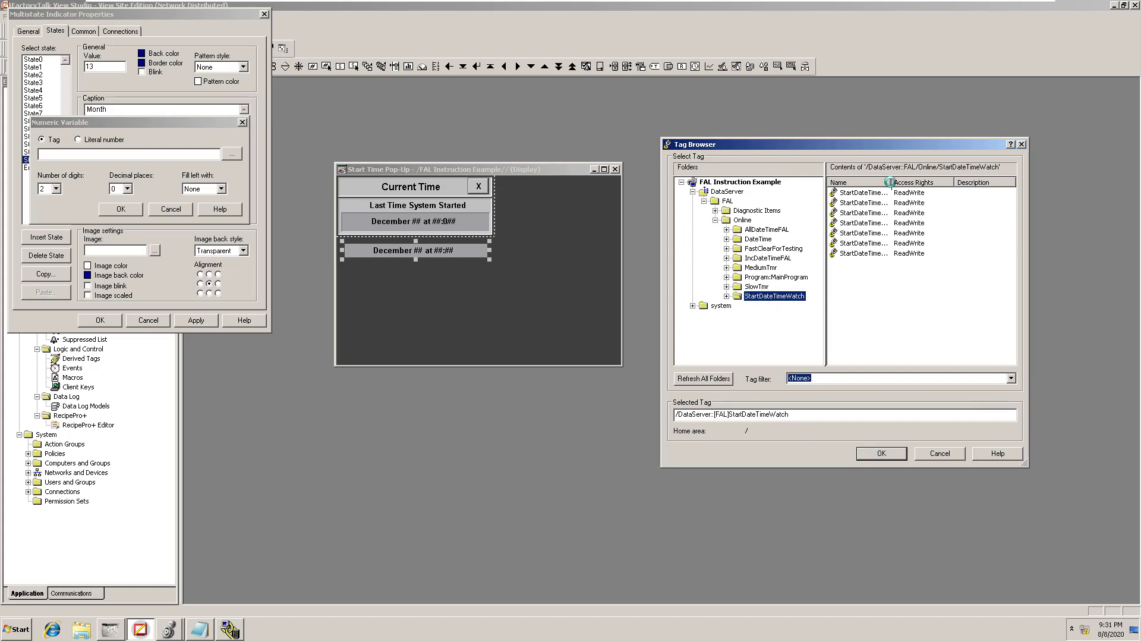
left_click_drag(890, 182, 954, 181)
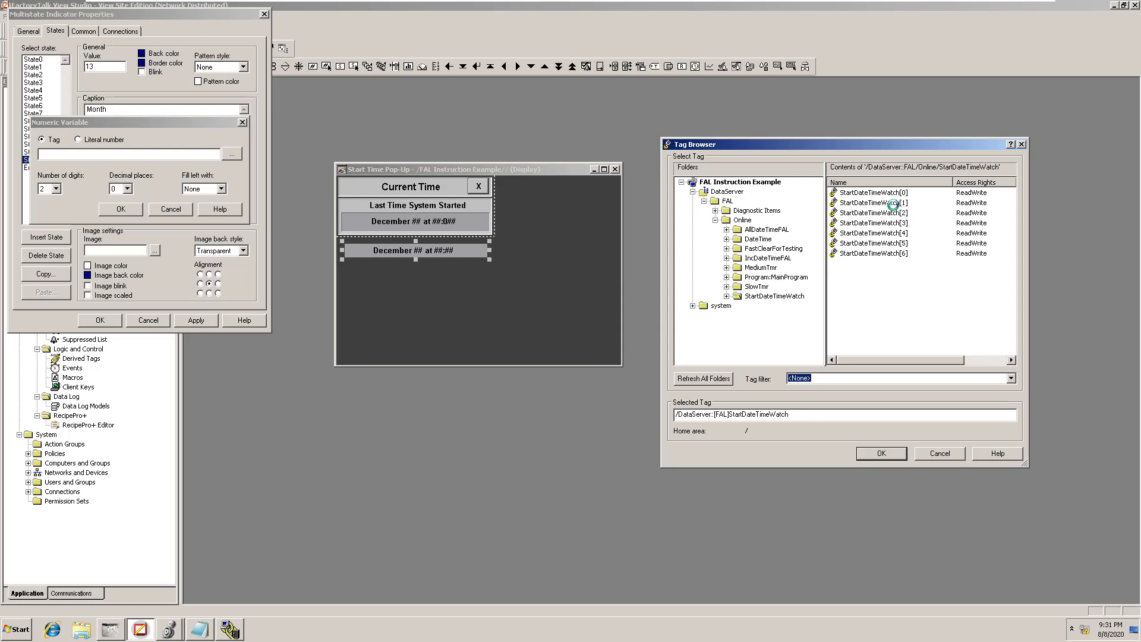
left_click(893, 203)
left_click(875, 453)
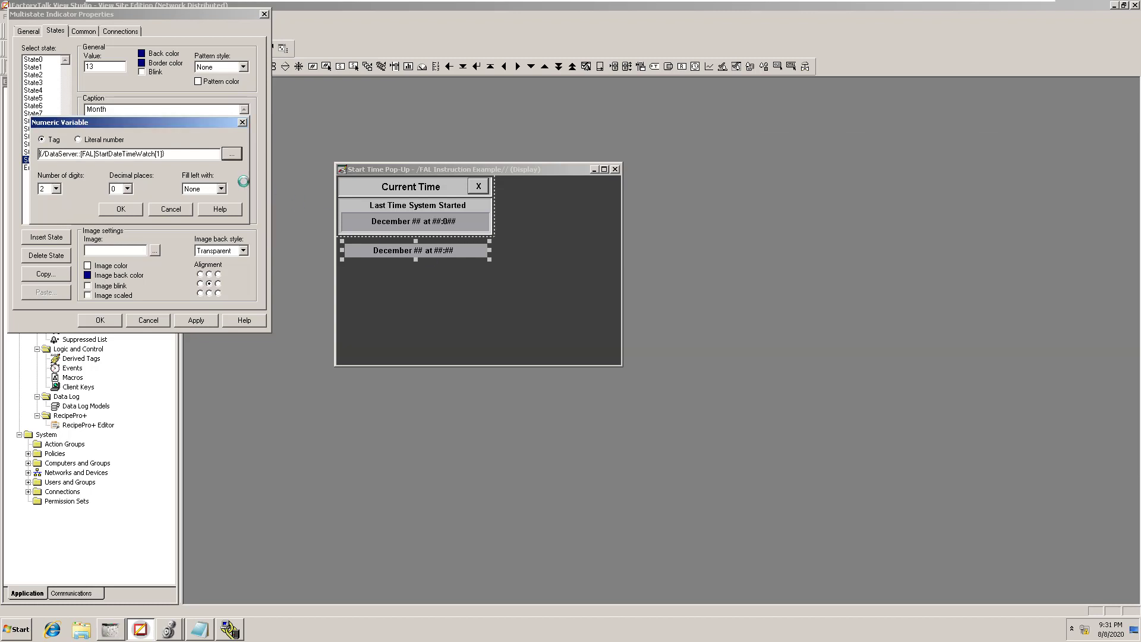
left_click(126, 208)
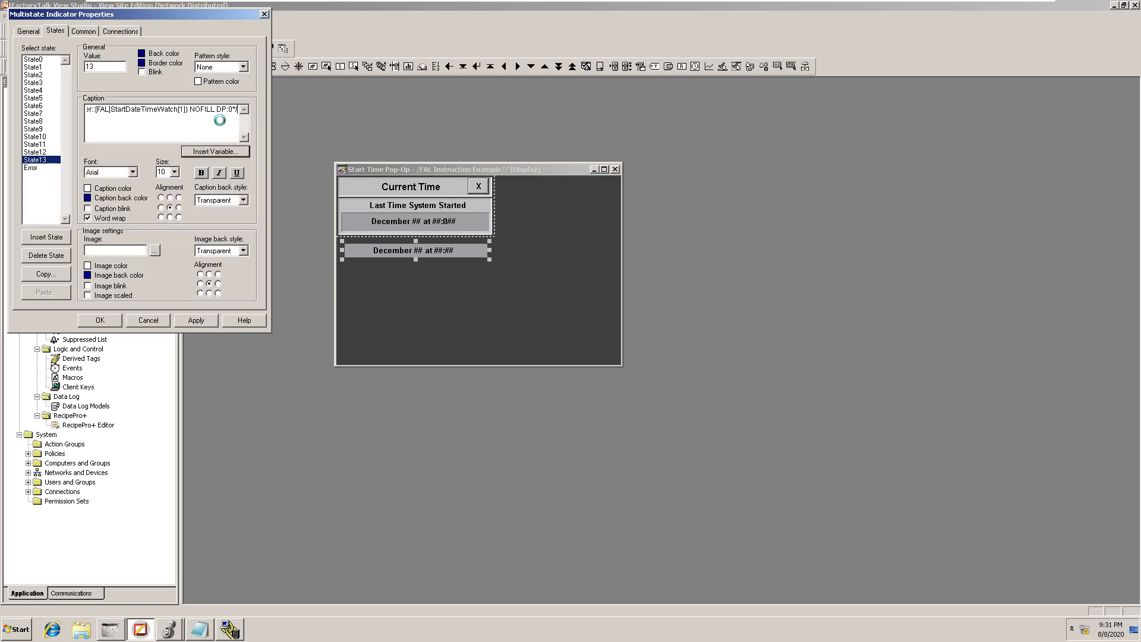
Step: Append "at" to State13's caption and set up another numeric variable with 2 digits
type("at")
left_click(216, 151)
left_click(218, 158)
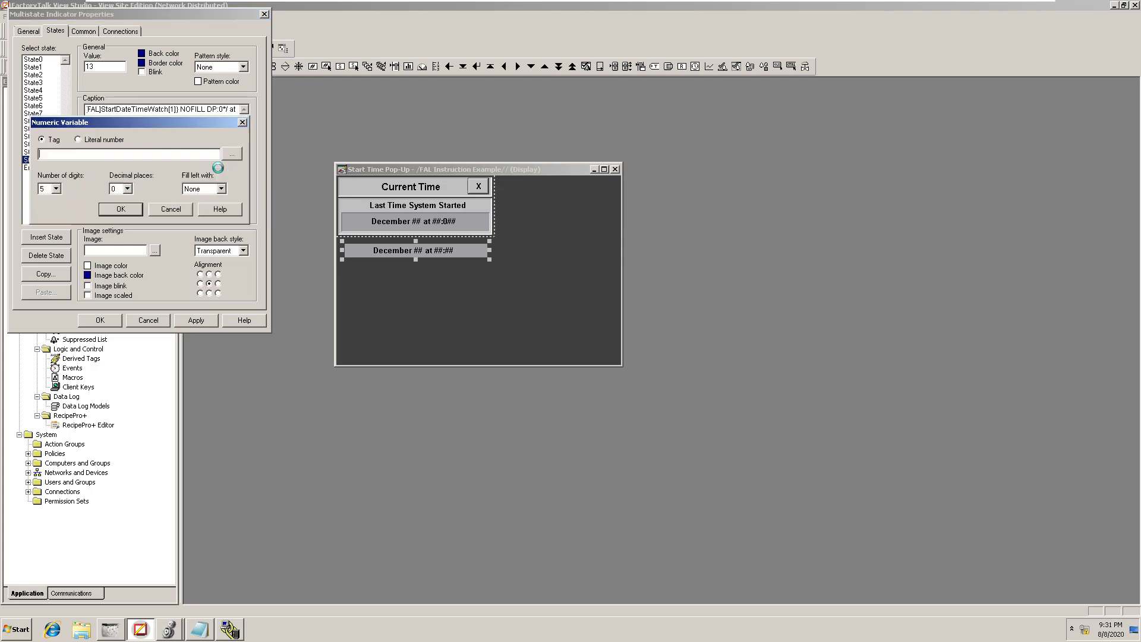
left_click(234, 154)
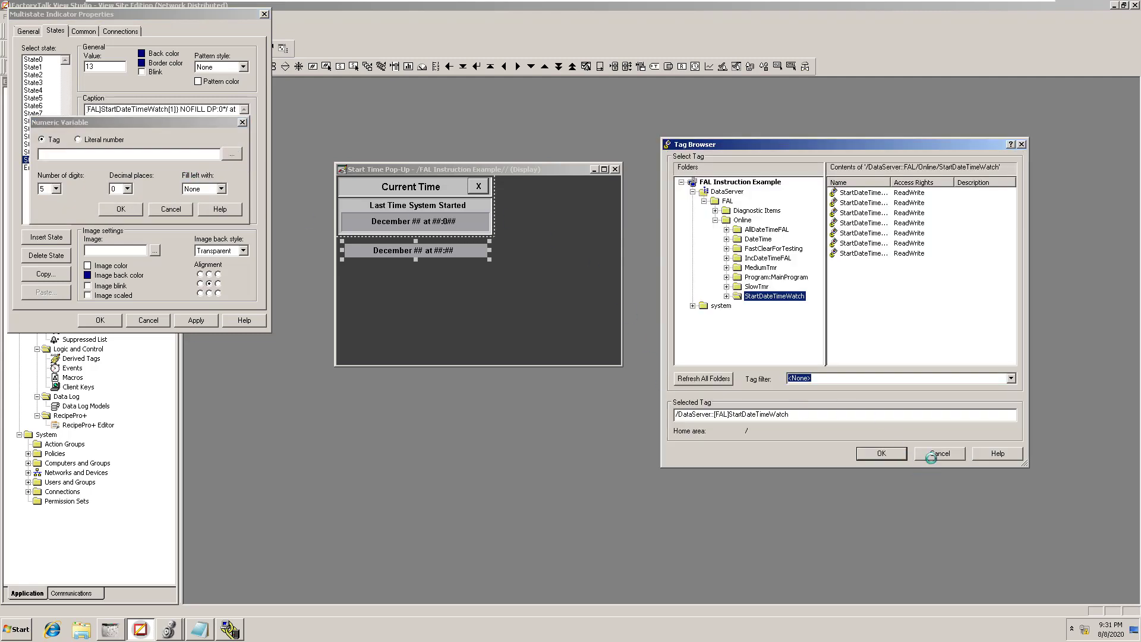
left_click(931, 455)
left_click(56, 189)
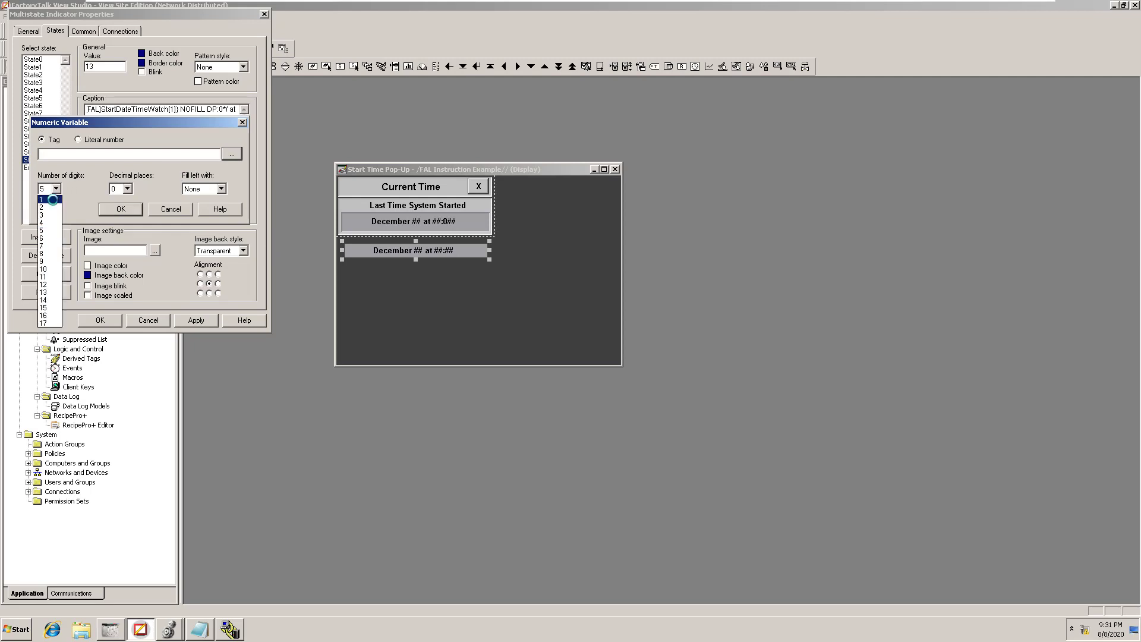
left_click(48, 205)
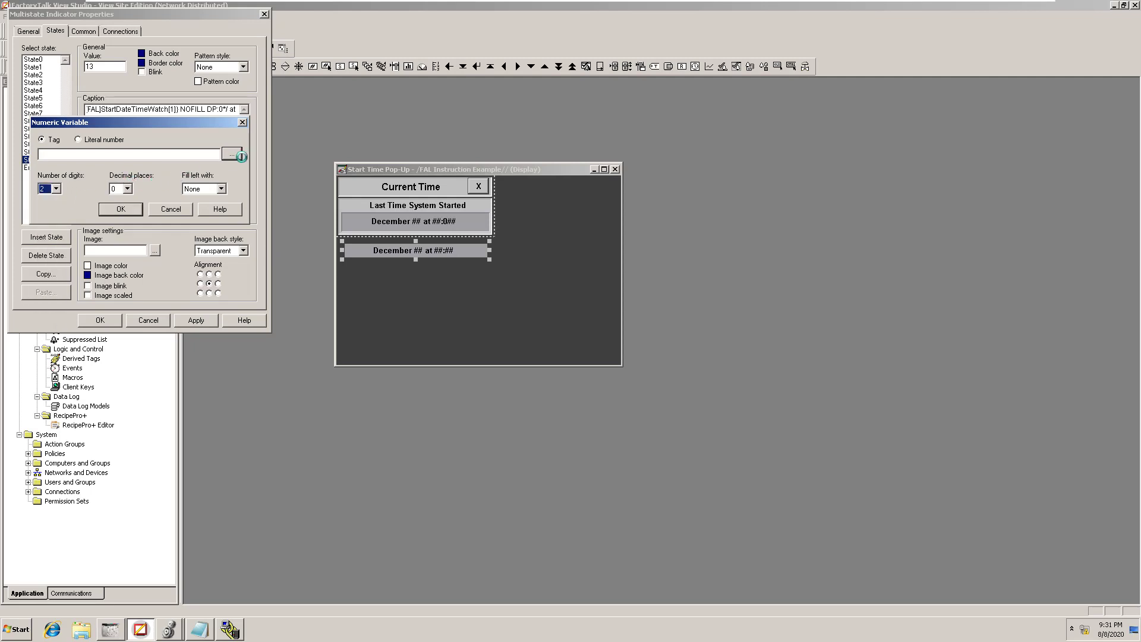
Step: Insert the numeric variable with the StartDateTimeWatch[3] tag into the caption and add a colon after it
left_click(232, 154)
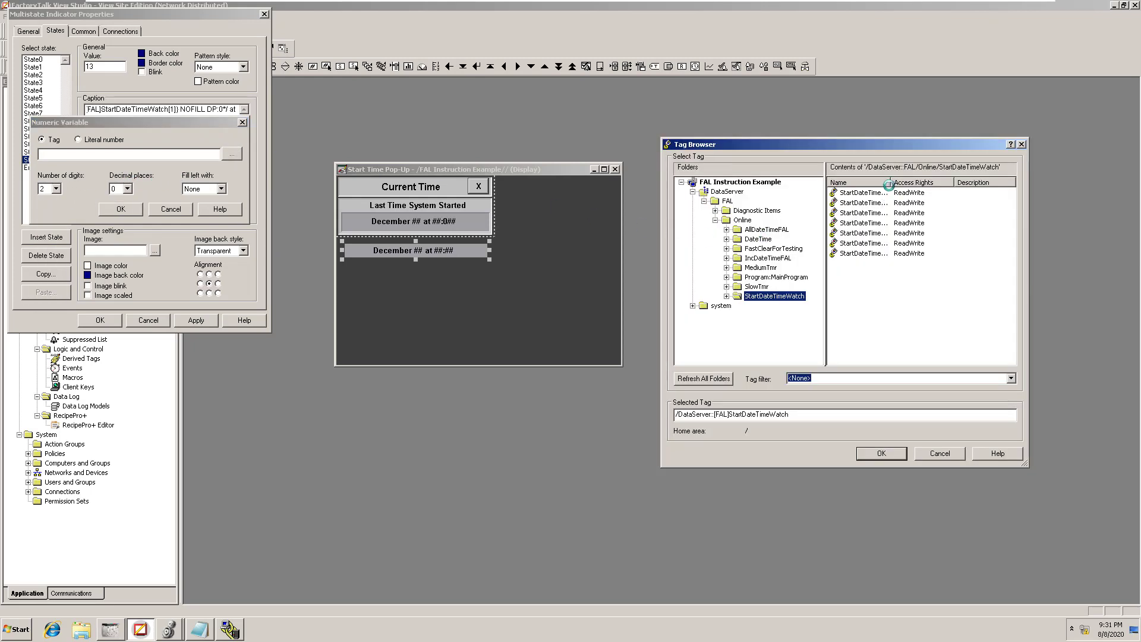
left_click_drag(890, 182, 957, 182)
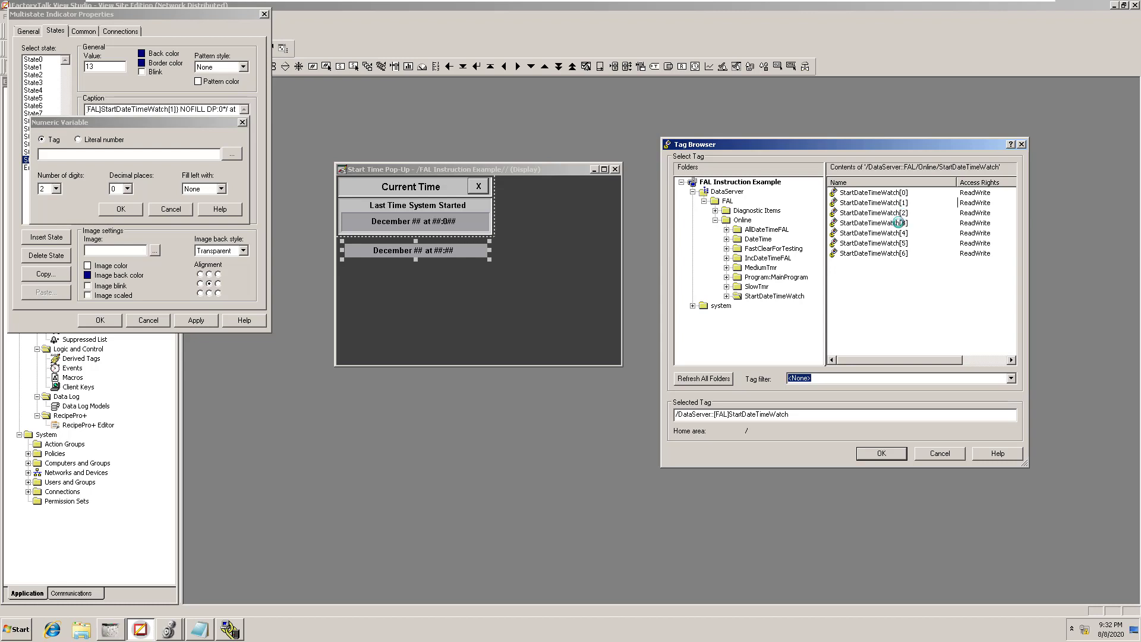
left_click(897, 222)
left_click(882, 453)
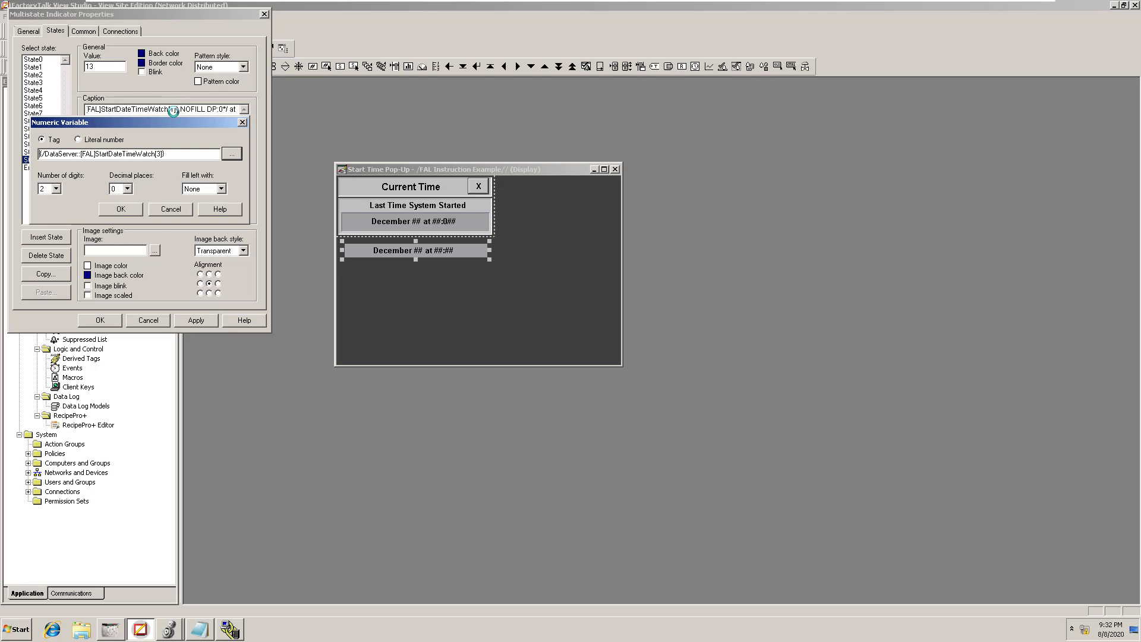
left_click(120, 208)
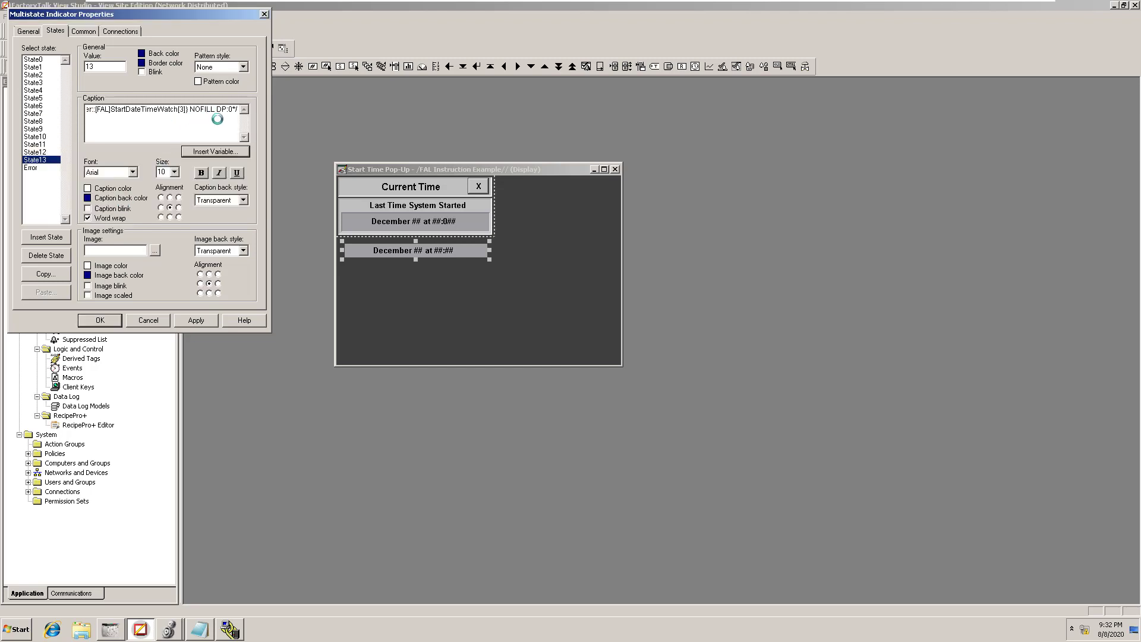
type(":")
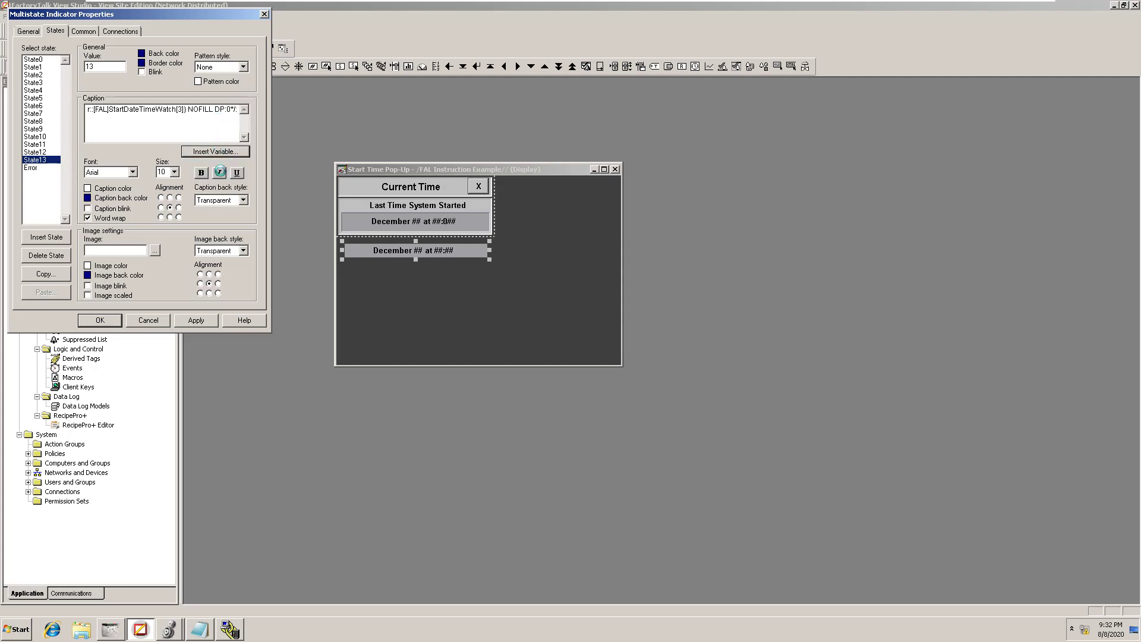
Step: Insert a 2-digit numeric variable for the StartDateTimeWatch[4] tag at the start of State13's caption, before "Month"
left_click(242, 122)
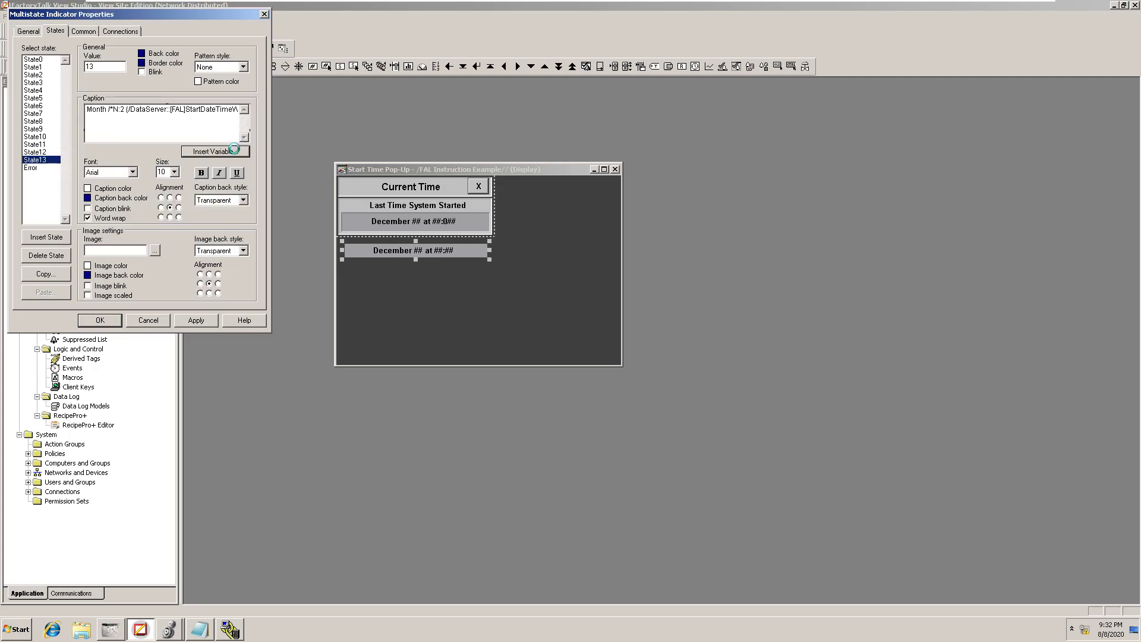
left_click(235, 151)
left_click(221, 164)
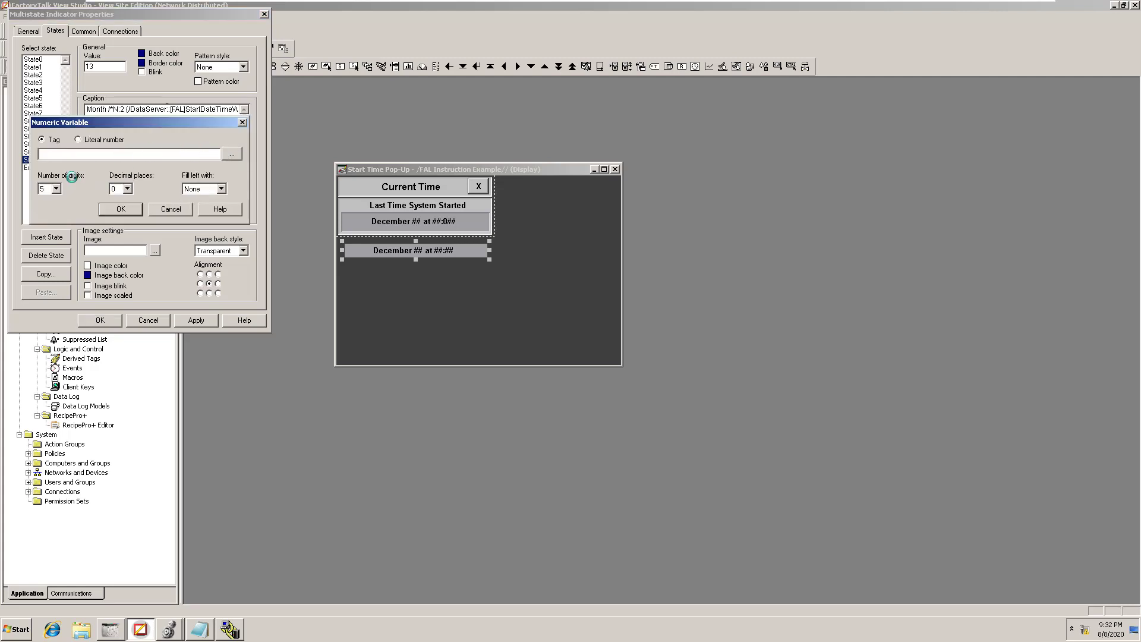
left_click(56, 189)
left_click(48, 206)
left_click(232, 154)
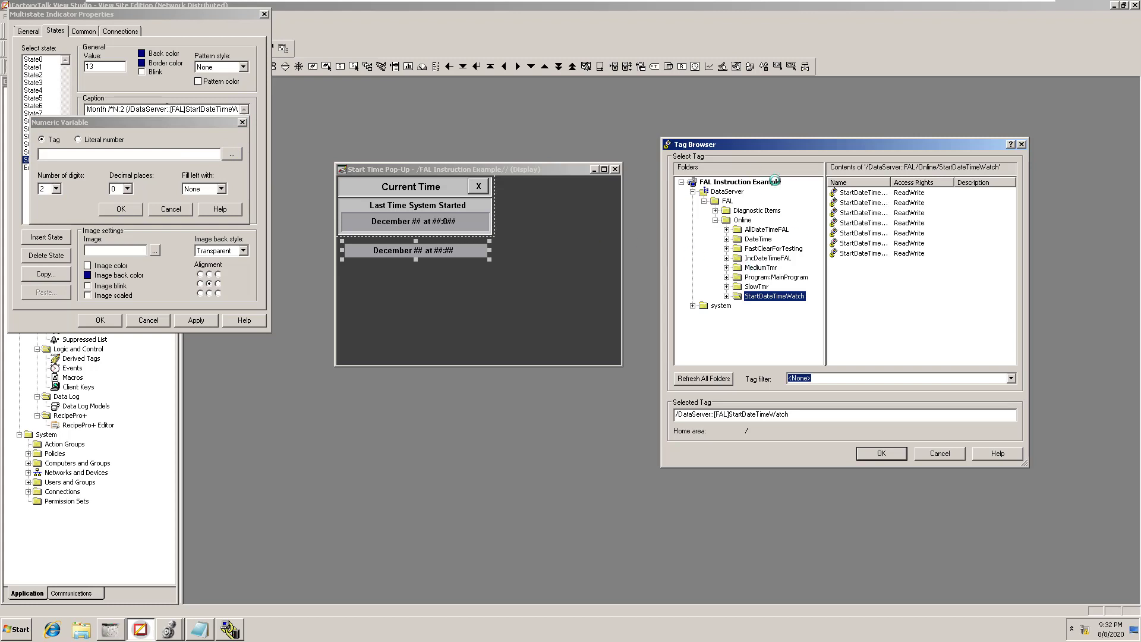
left_click_drag(891, 184, 950, 186)
left_click(898, 230)
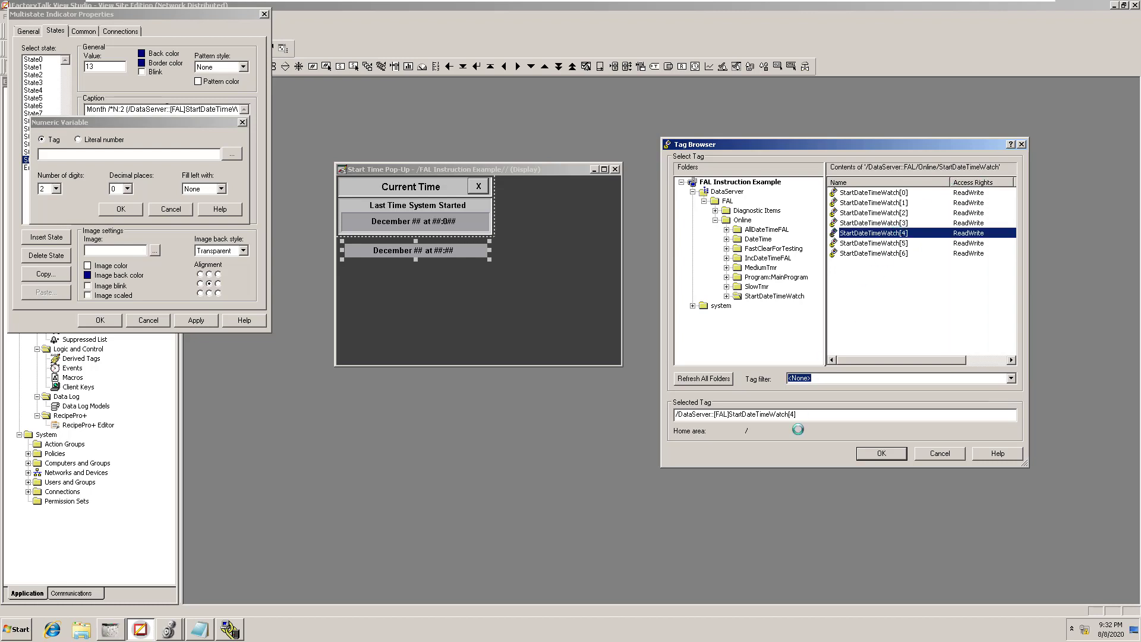
left_click(879, 452)
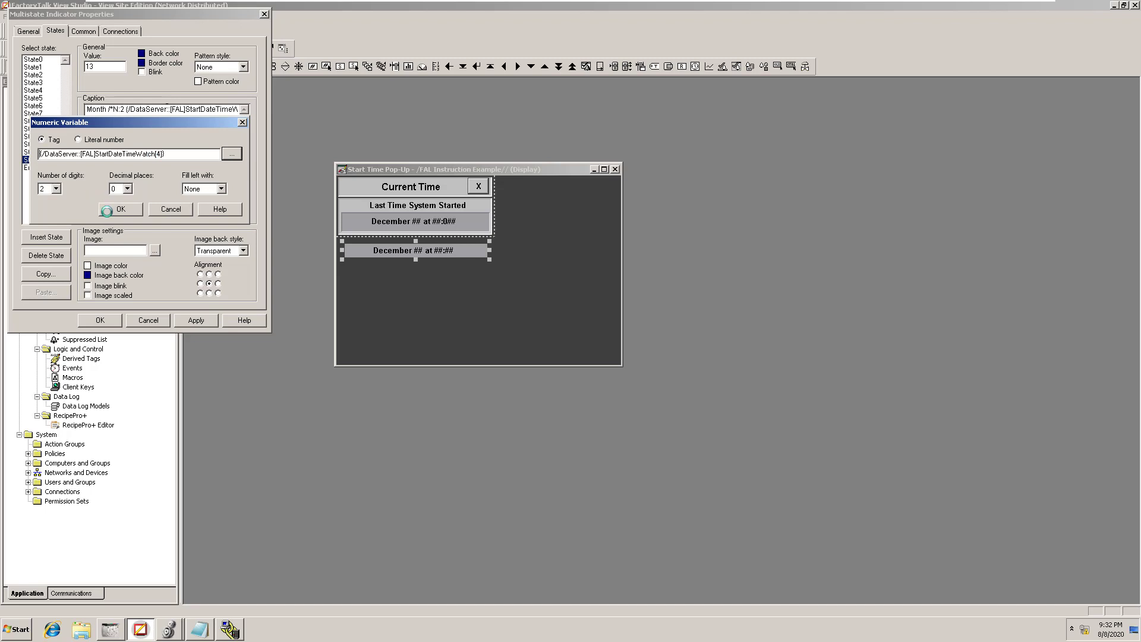
left_click(108, 209)
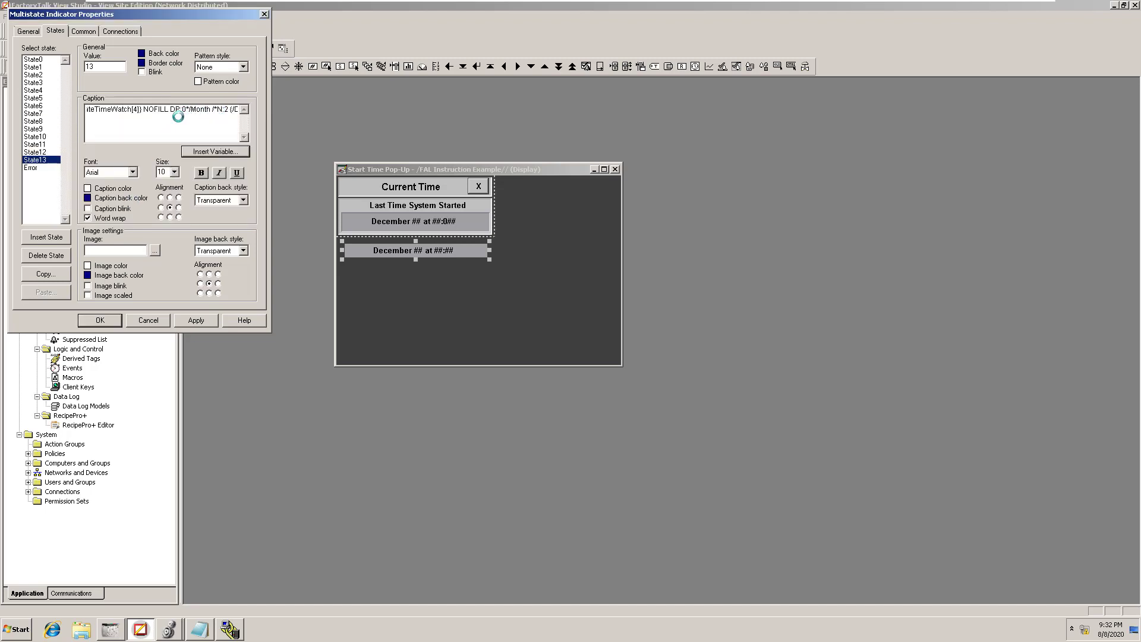
Step: Examine the order of State13's caption text, including its StartDateTimeWatch variables and the words "Month" and "at"
double_click(135, 107)
left_click(169, 110)
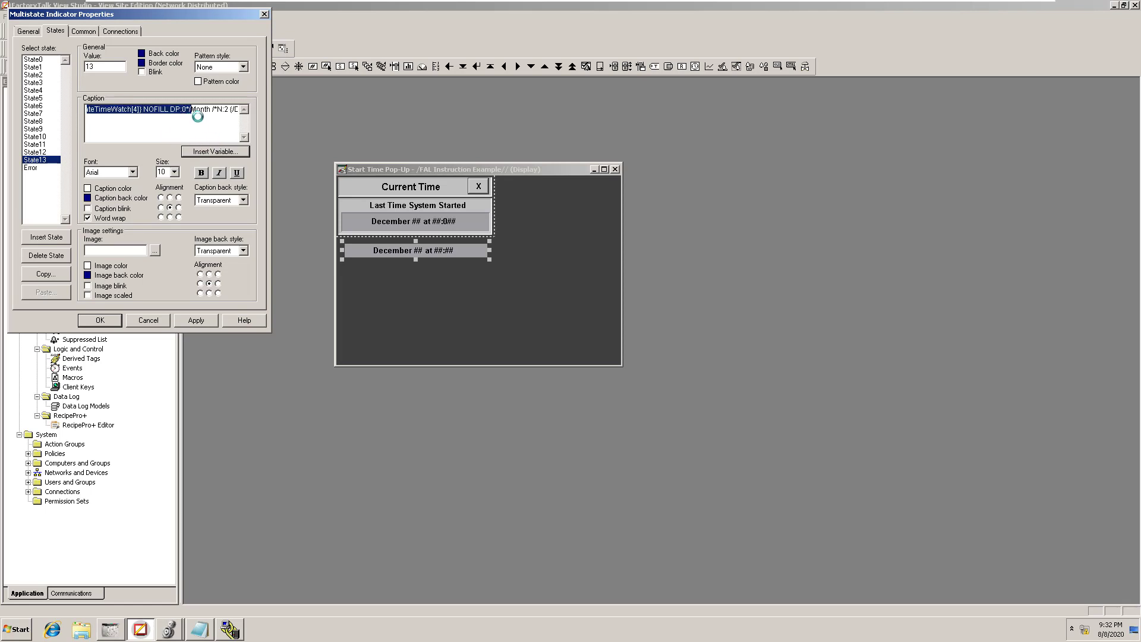
left_click(198, 117)
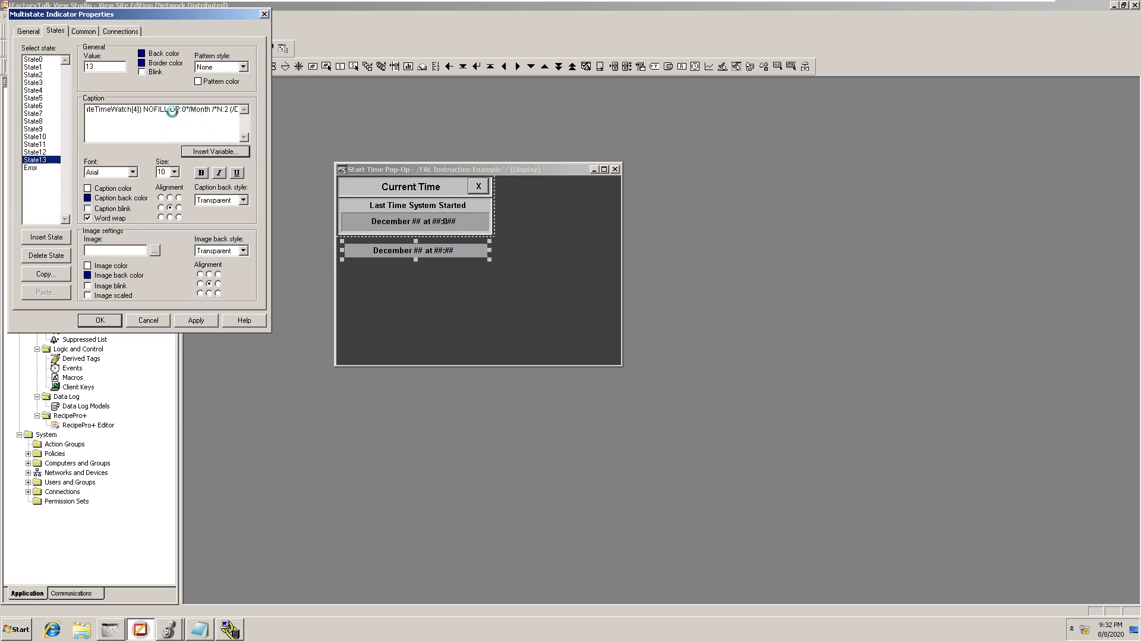
left_click(119, 107)
key("Right")
key("Right")
key("Right")
key("Right")
key("Right")
key("Right")
key("Right")
key("Right")
key("Right")
key("Right")
key("Right")
key("Right")
key("Right")
key("Right")
key("Right")
key("Right")
key("Right")
key("Right")
key("Right")
key("Right")
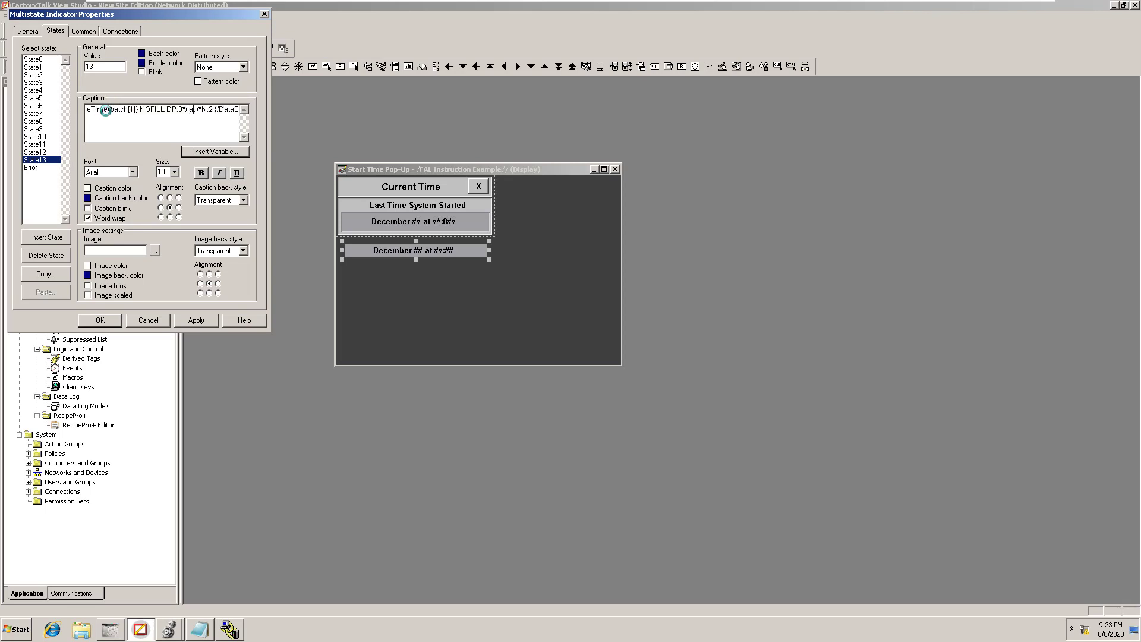
key("Left")
key("Left")
key("Left")
key("Left")
key("Left")
key("Left")
key("Left")
key("Left")
key("Left")
key("Left")
key("Left")
key("Left")
key("Left")
key("Left")
key("Left")
key("Left")
key("Left")
key("Left")
key("Left")
key("Left")
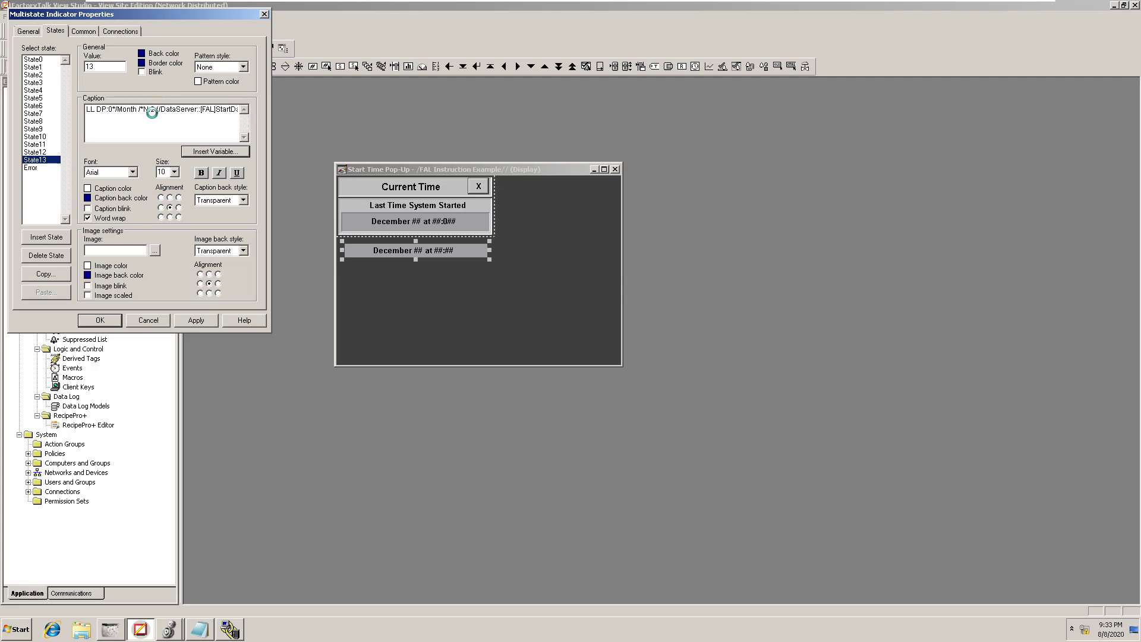
left_click_drag(87, 110, 118, 110)
left_click(140, 110)
left_click(208, 113)
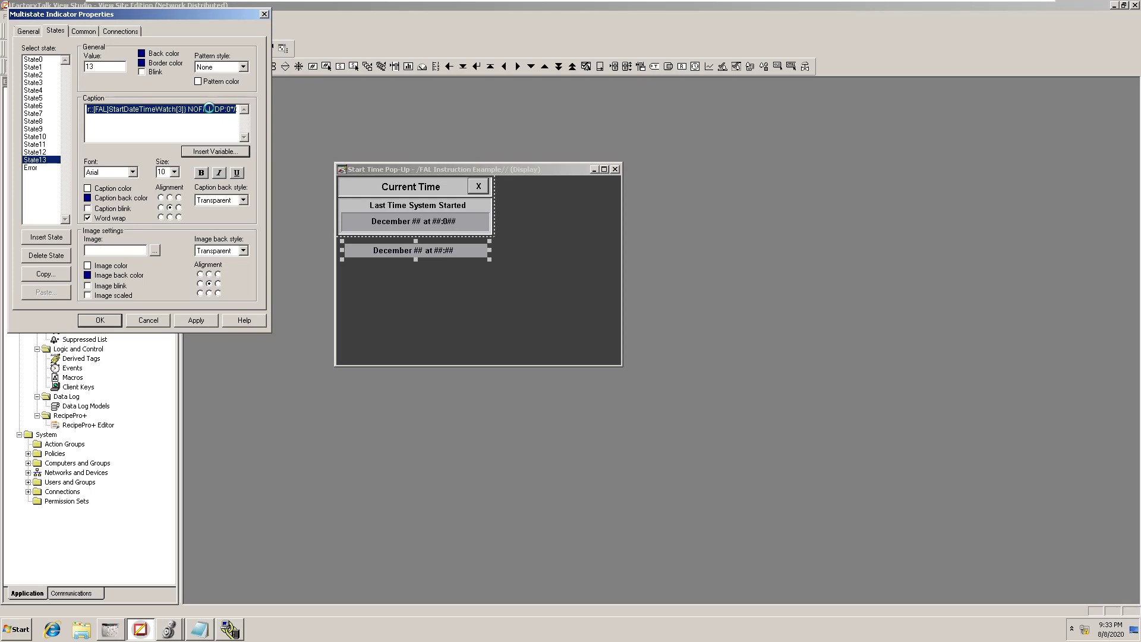
key("Left")
key("Left")
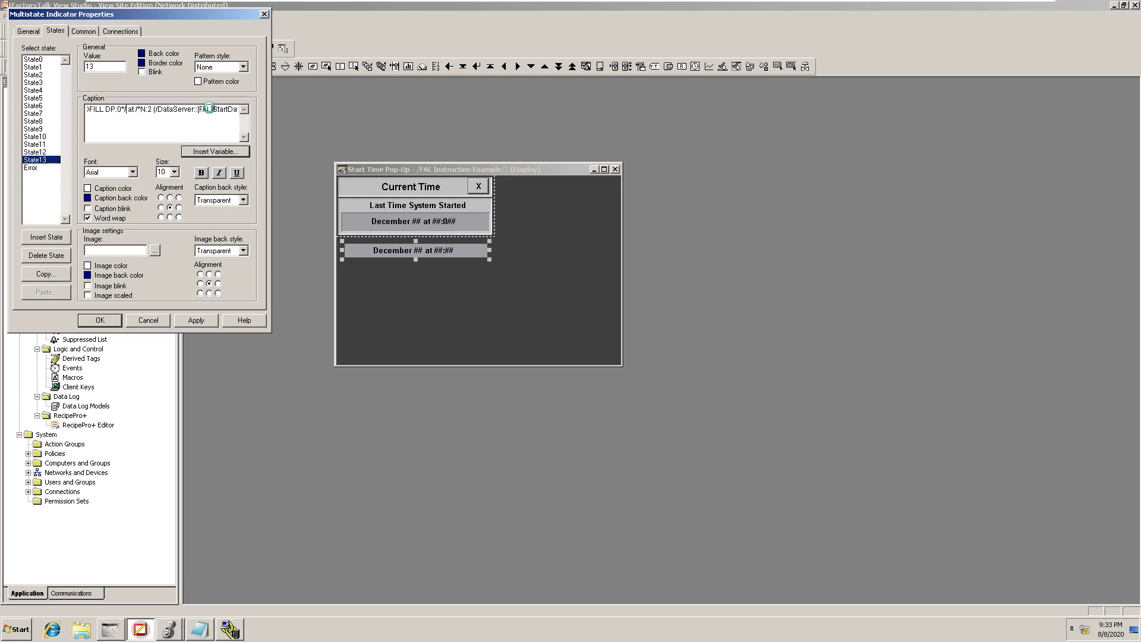
key("Left")
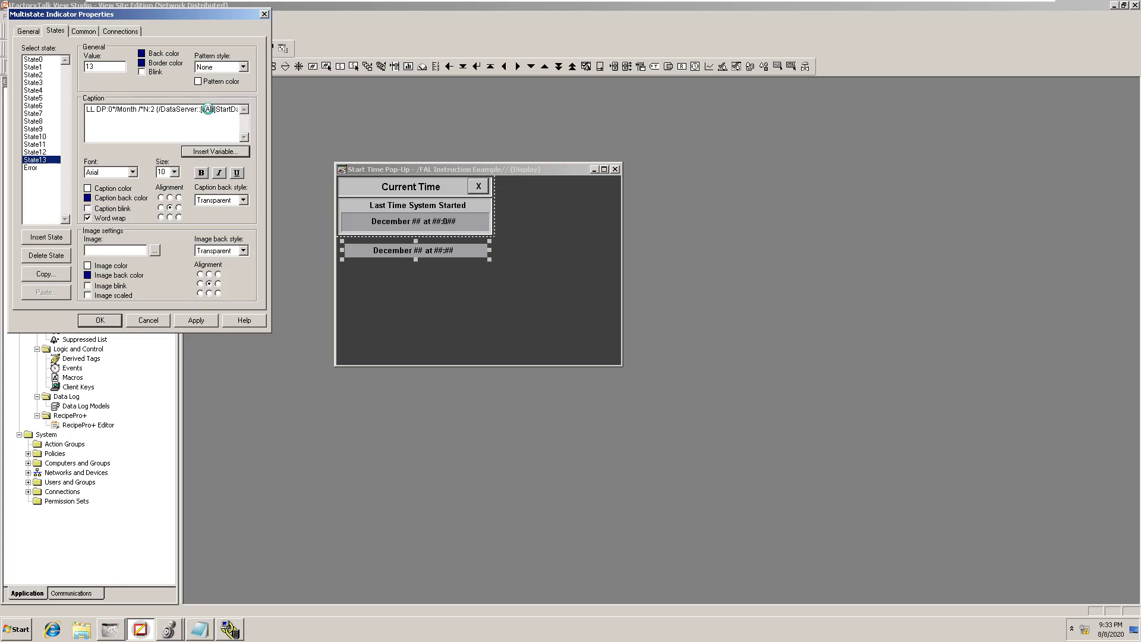
Step: Clear State13's whole caption and re-enter only "Month" followed by a space
left_click(118, 109)
left_click_drag(88, 109, 286, 100)
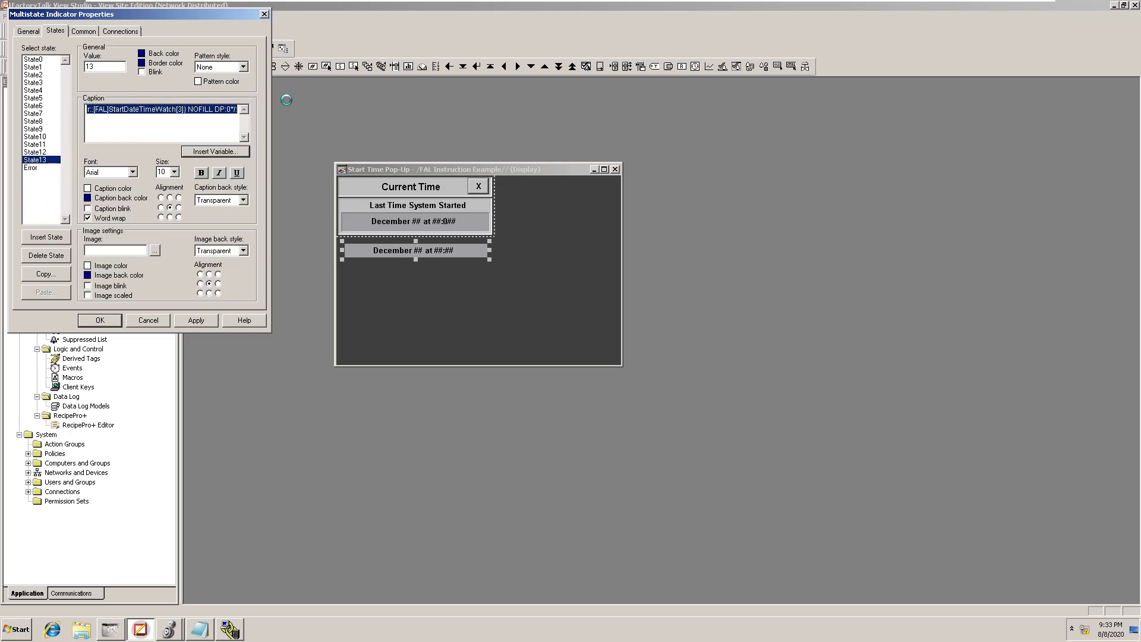
key("Delete")
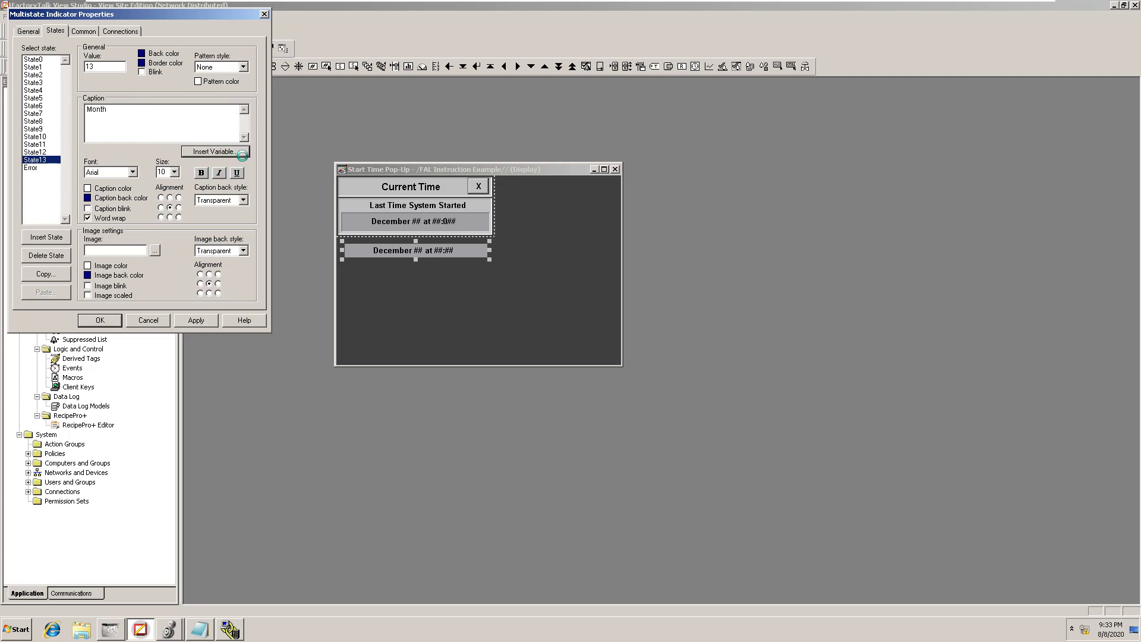
left_click(214, 151)
left_click(208, 164)
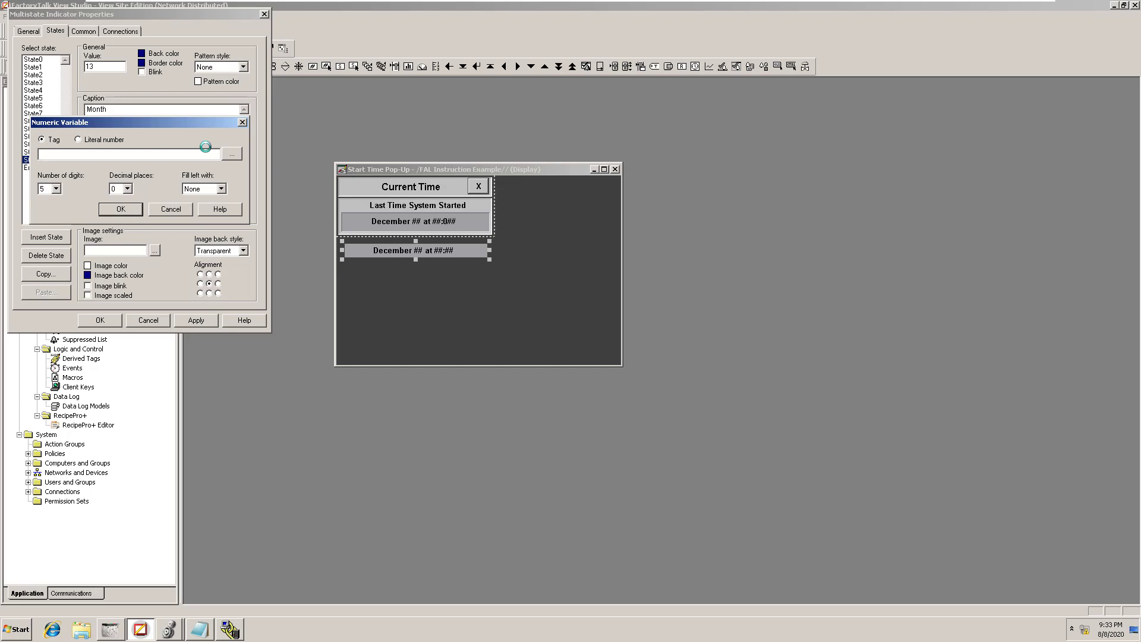
left_click(240, 122)
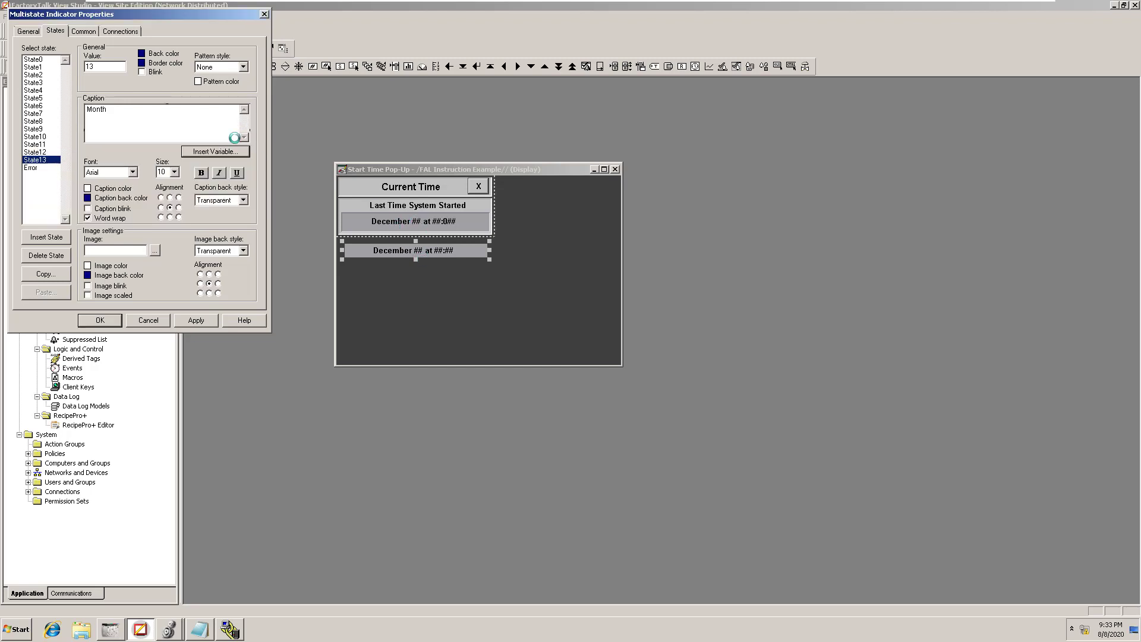
Step: Insert a 2-digit numeric variable with the StartDateTimeWatch[2] tag at the start of State13's caption, before "Month"
left_click(206, 153)
left_click(207, 164)
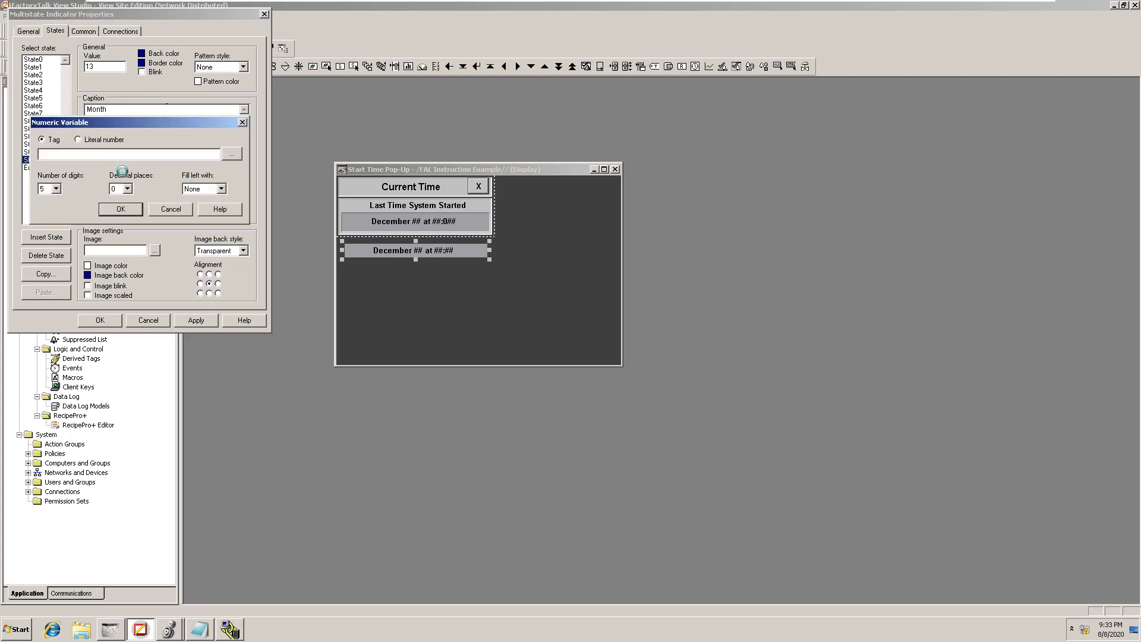
left_click(56, 188)
left_click(52, 208)
left_click(232, 154)
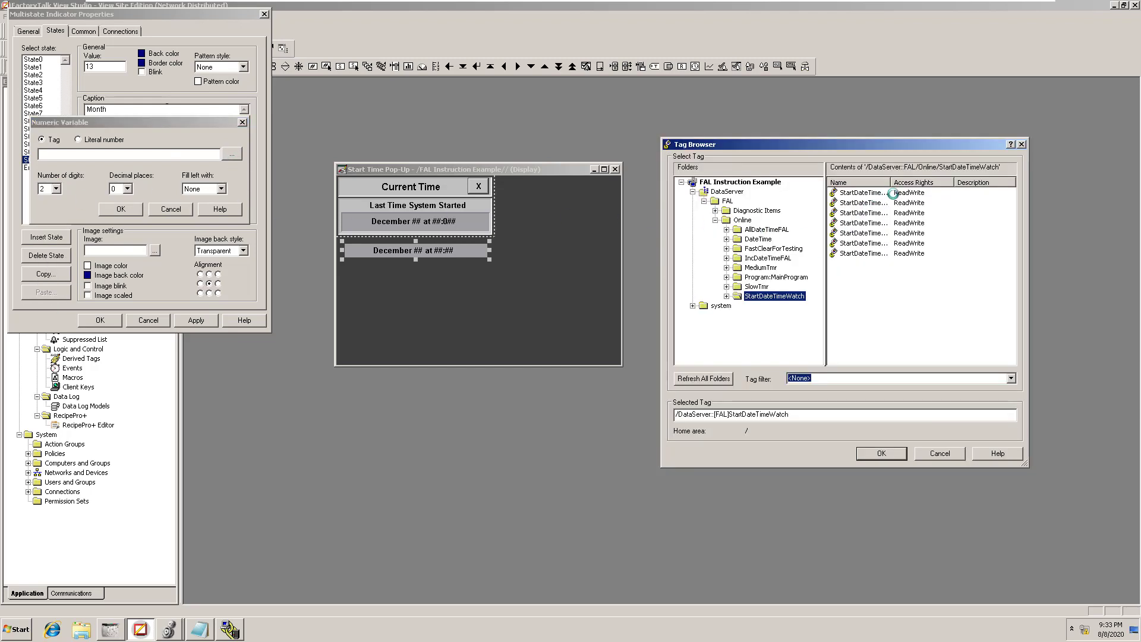
left_click_drag(892, 183, 941, 181)
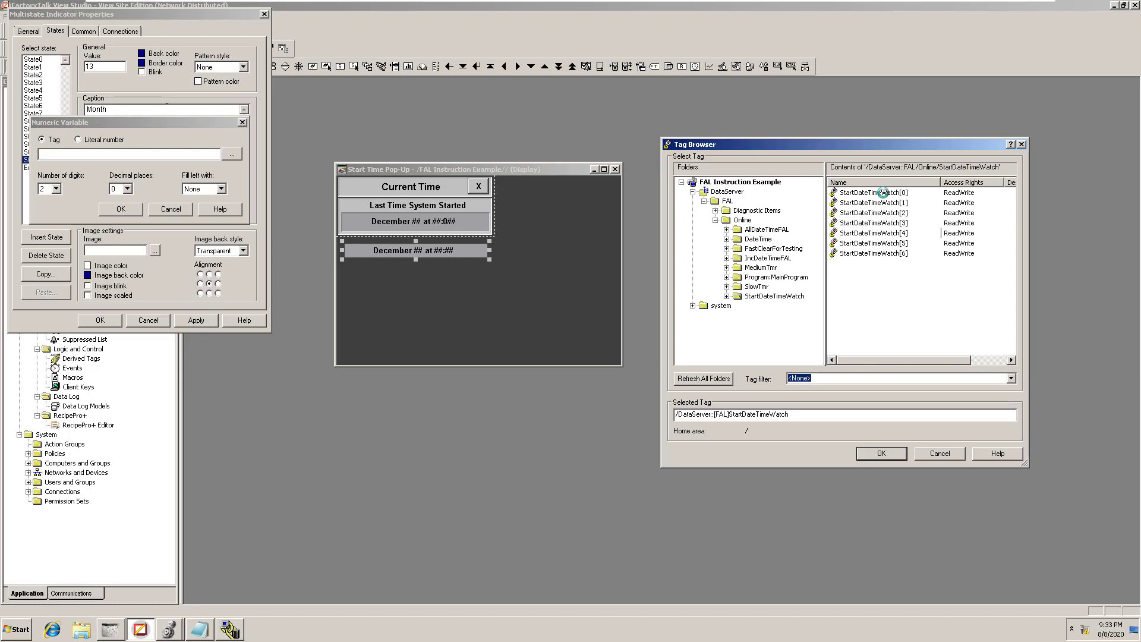
left_click(885, 193)
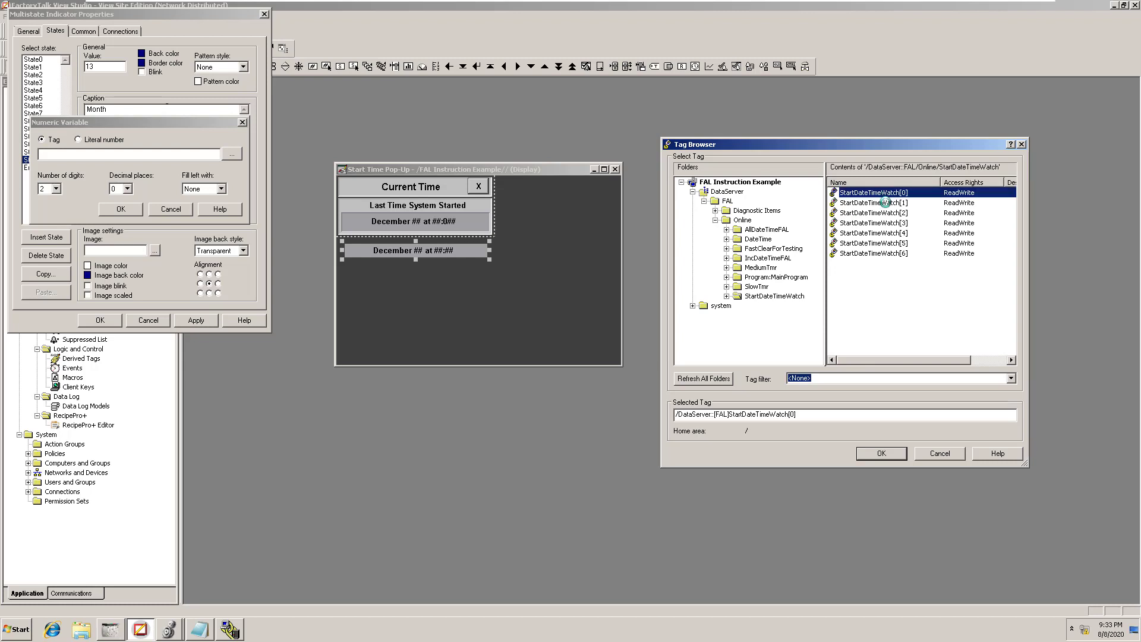
left_click(885, 203)
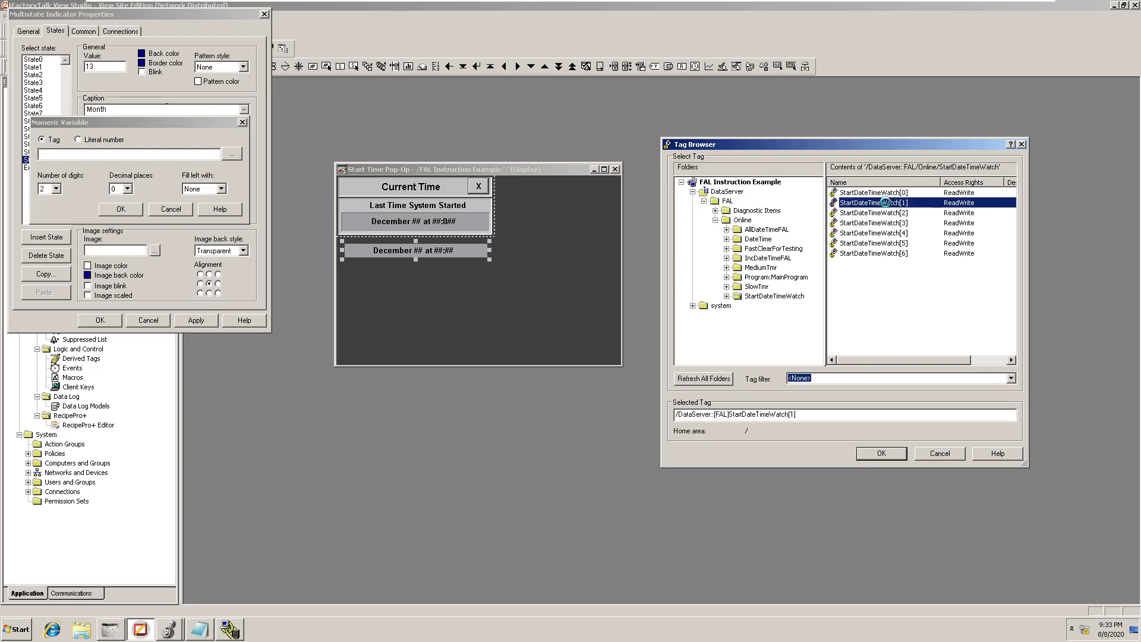
left_click(886, 213)
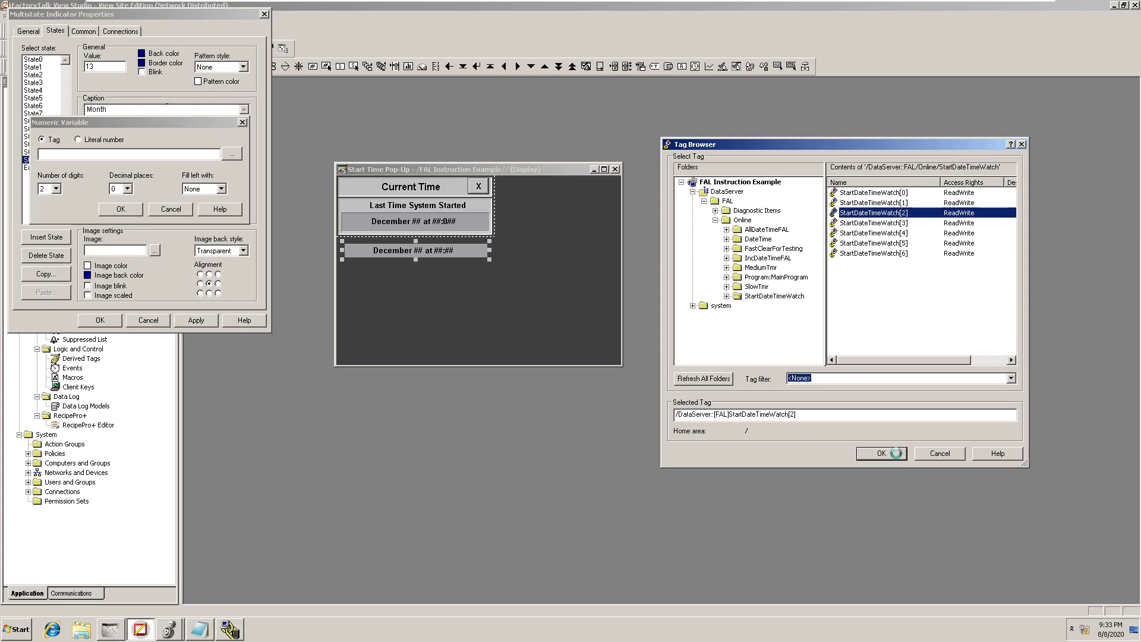
left_click(892, 451)
left_click(122, 209)
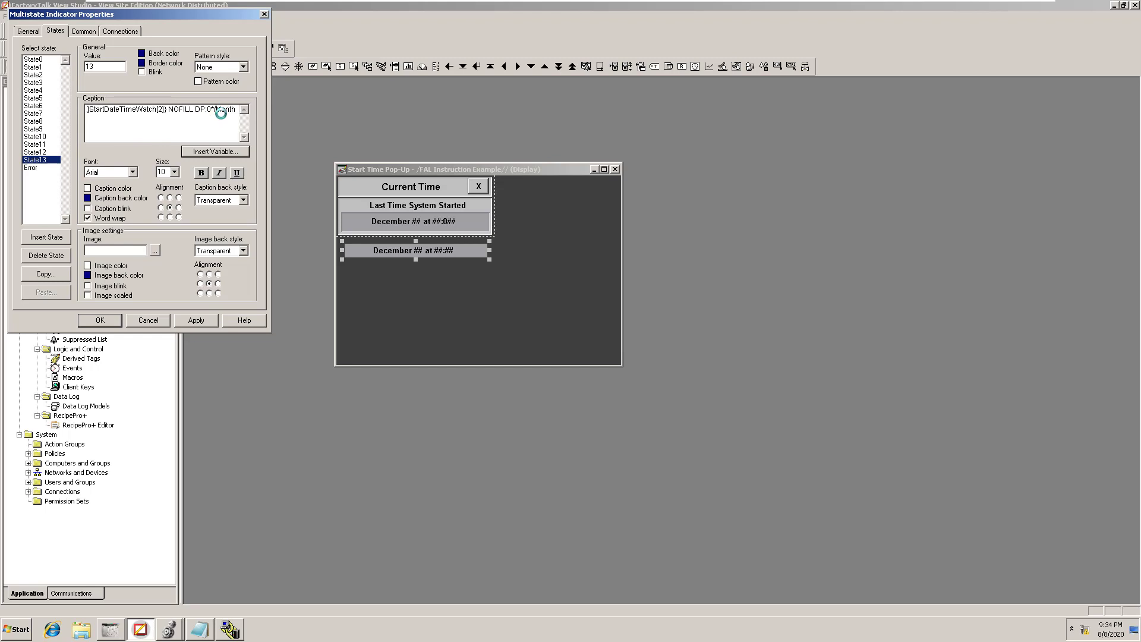
Step: Reset State13's caption to "Month" and insert a 2-digit numeric variable for the StartDateTimeWatch[2] tag after it
left_click_drag(236, 111, 41, 91)
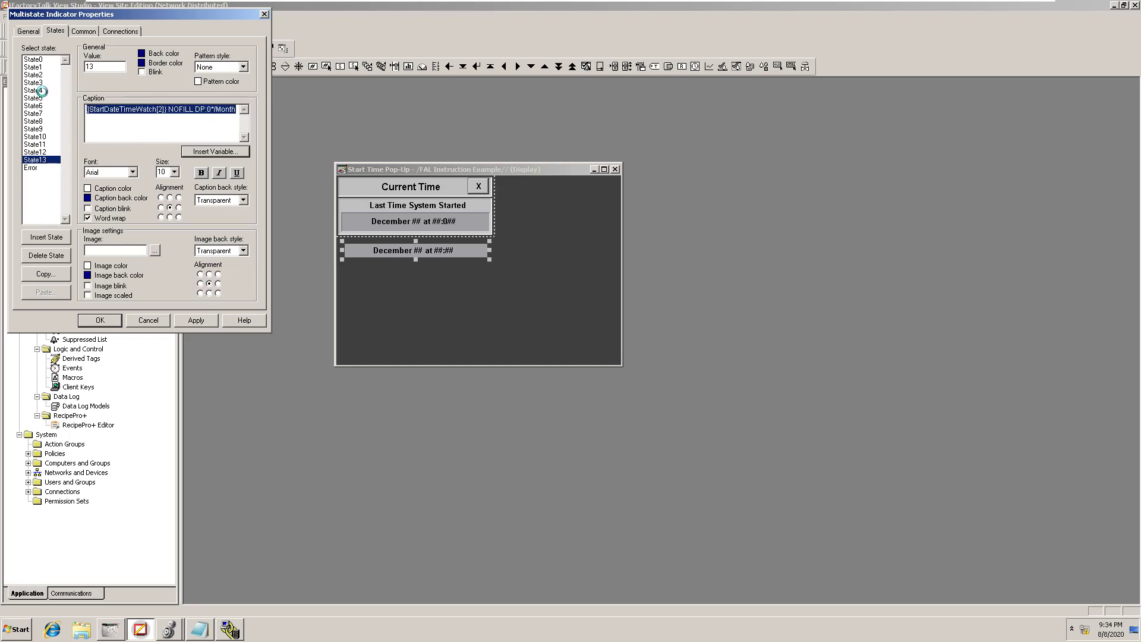
key("Delete")
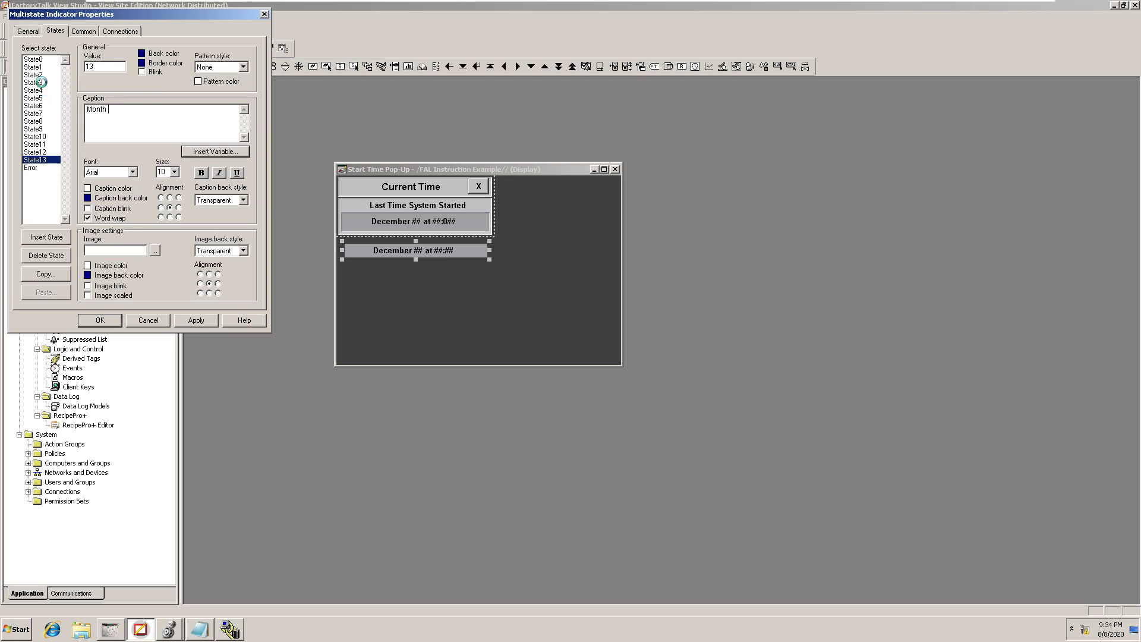
left_click(228, 155)
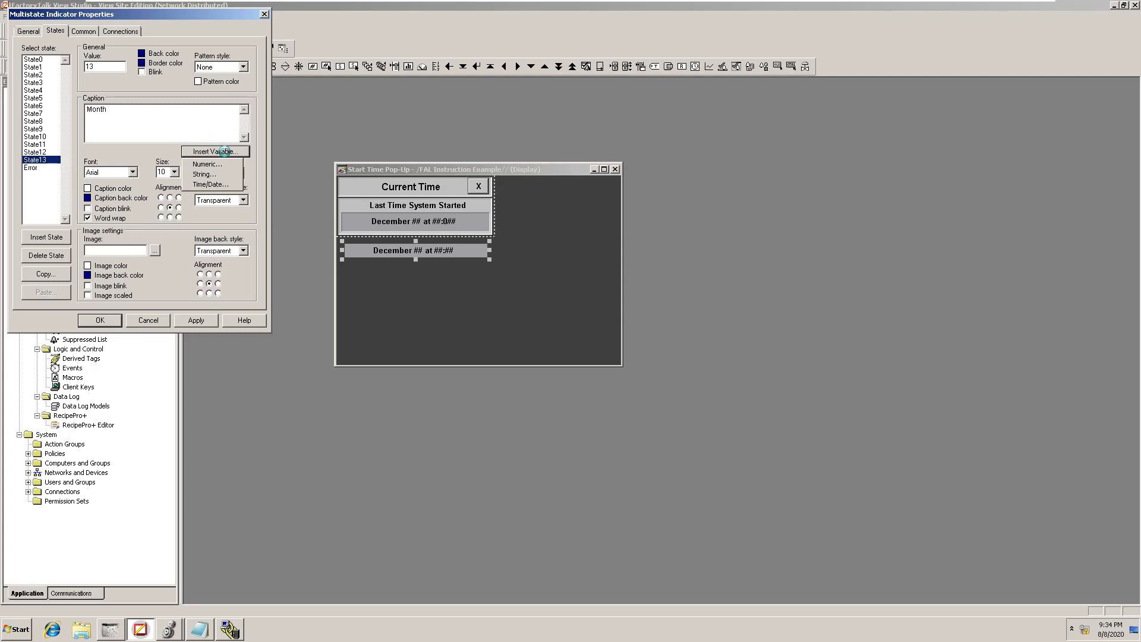
left_click(208, 166)
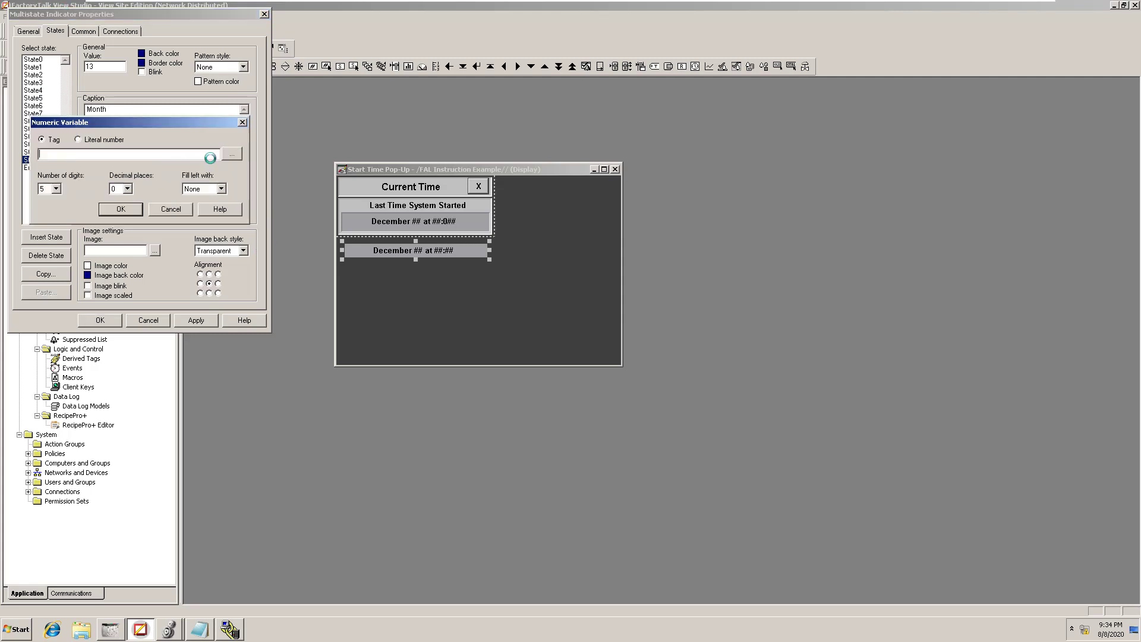
left_click(52, 188)
left_click(55, 189)
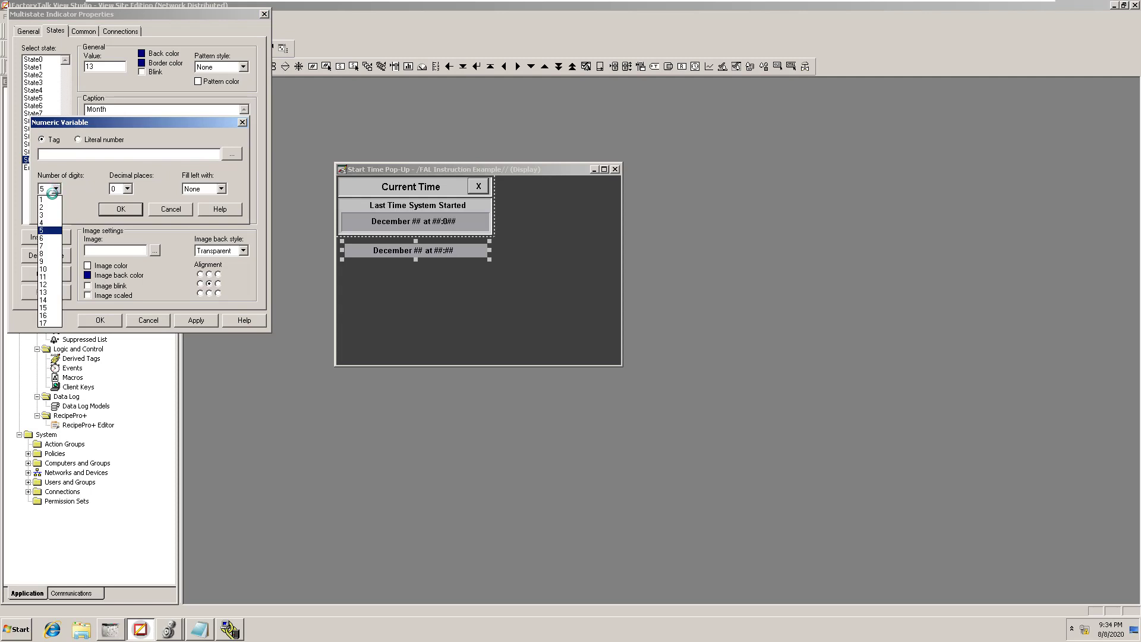
left_click(48, 205)
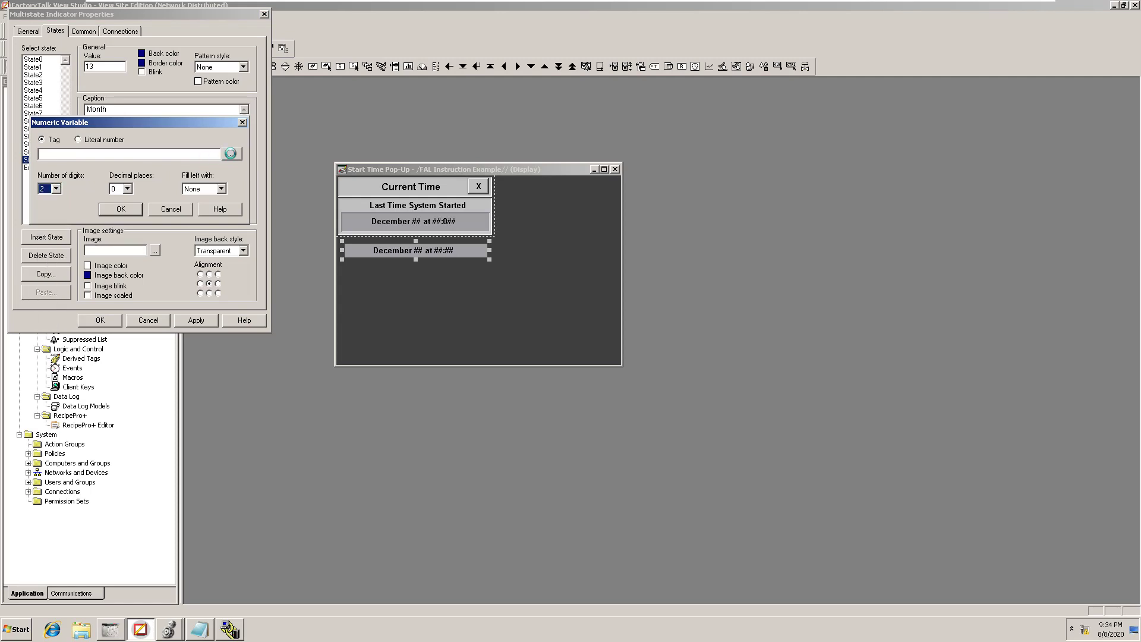
left_click(230, 156)
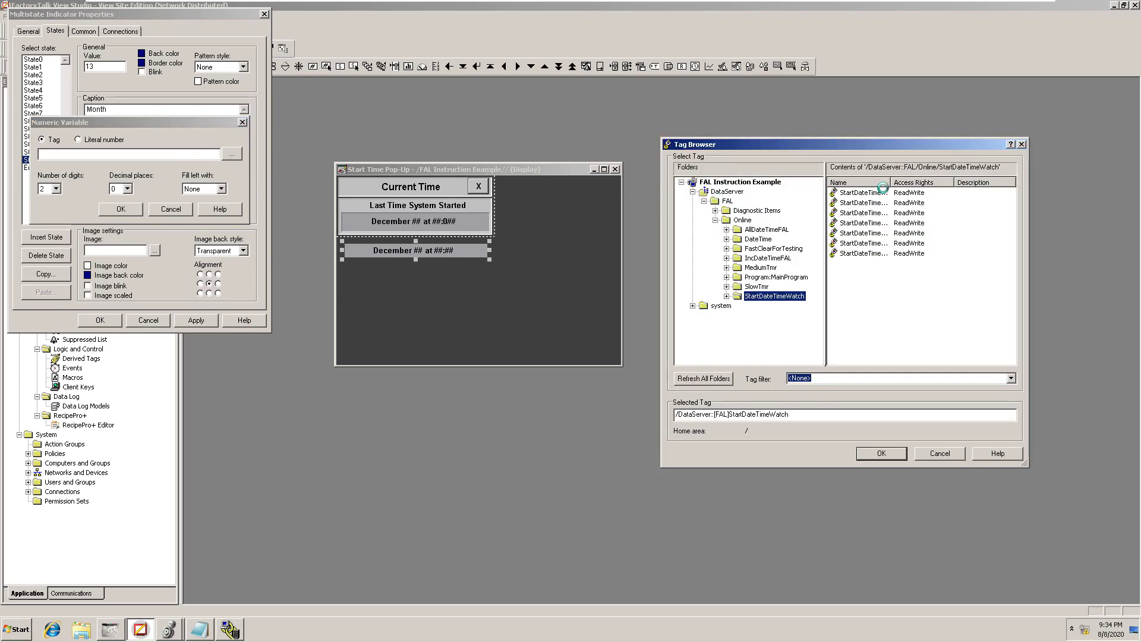
left_click_drag(890, 183, 969, 187)
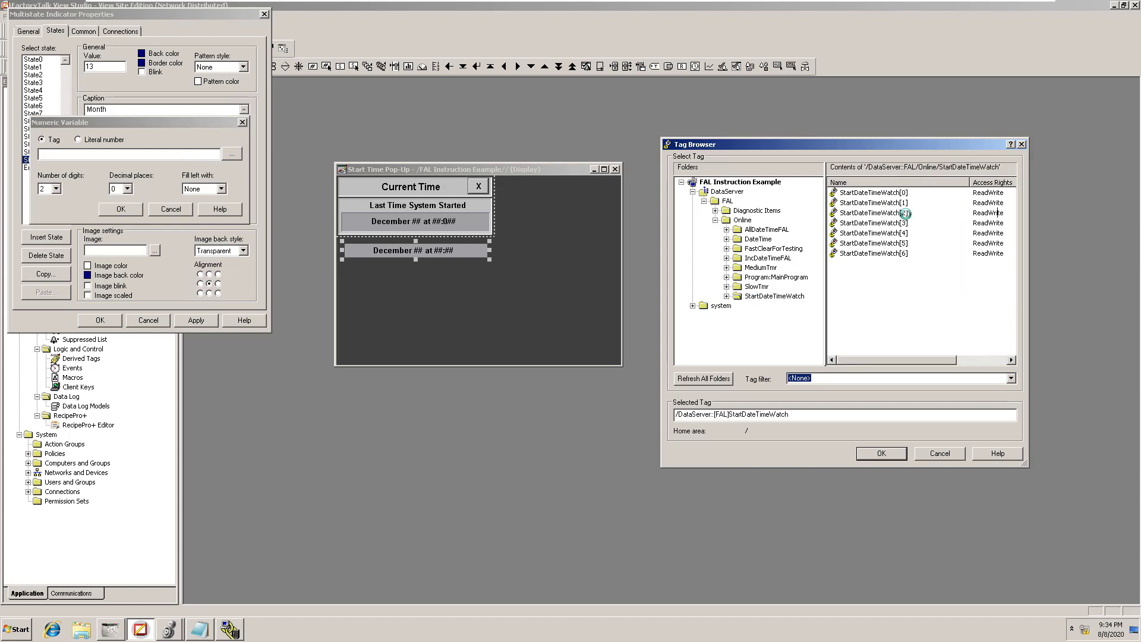
left_click(905, 212)
left_click(881, 452)
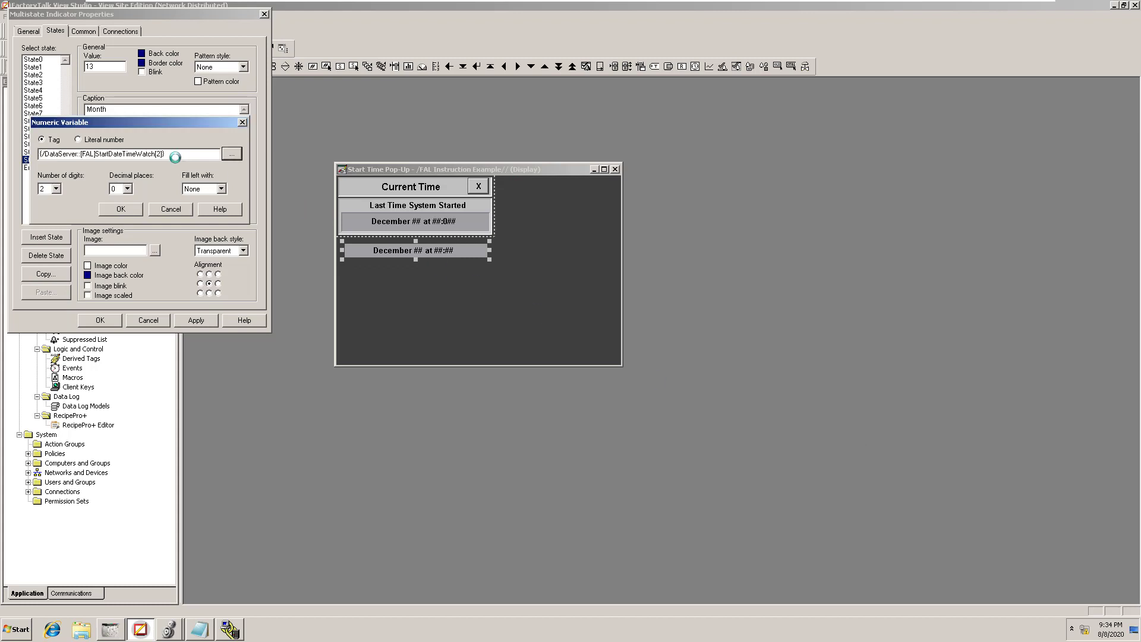
left_click(121, 208)
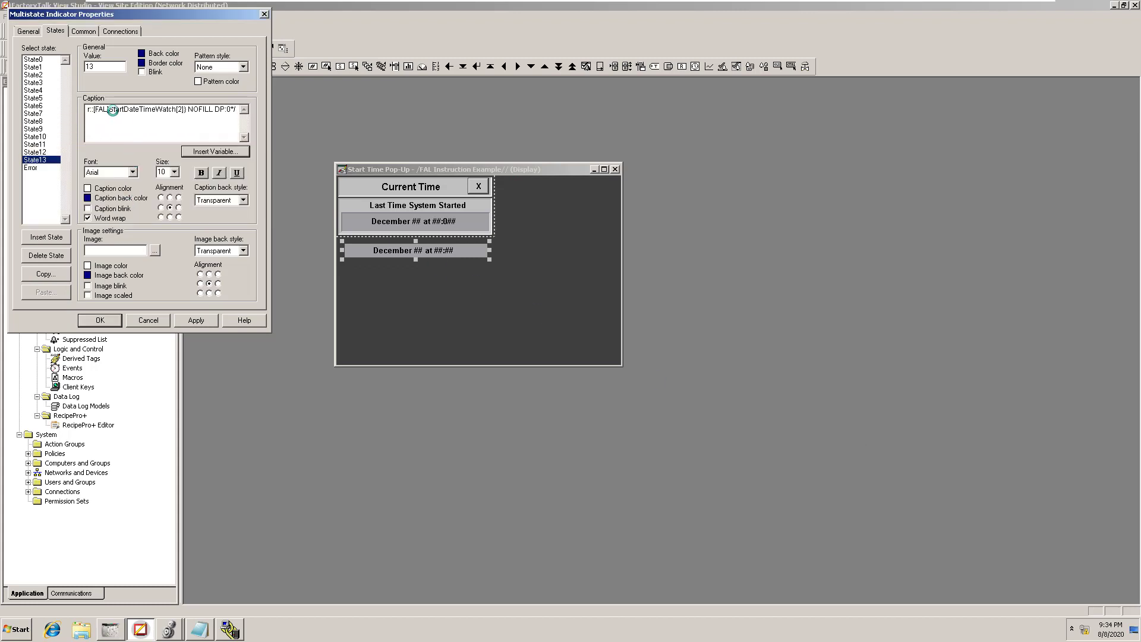
Step: Append "at" to the end of State13's caption, after the StartDateTimeWatch[2] variable
key("Home")
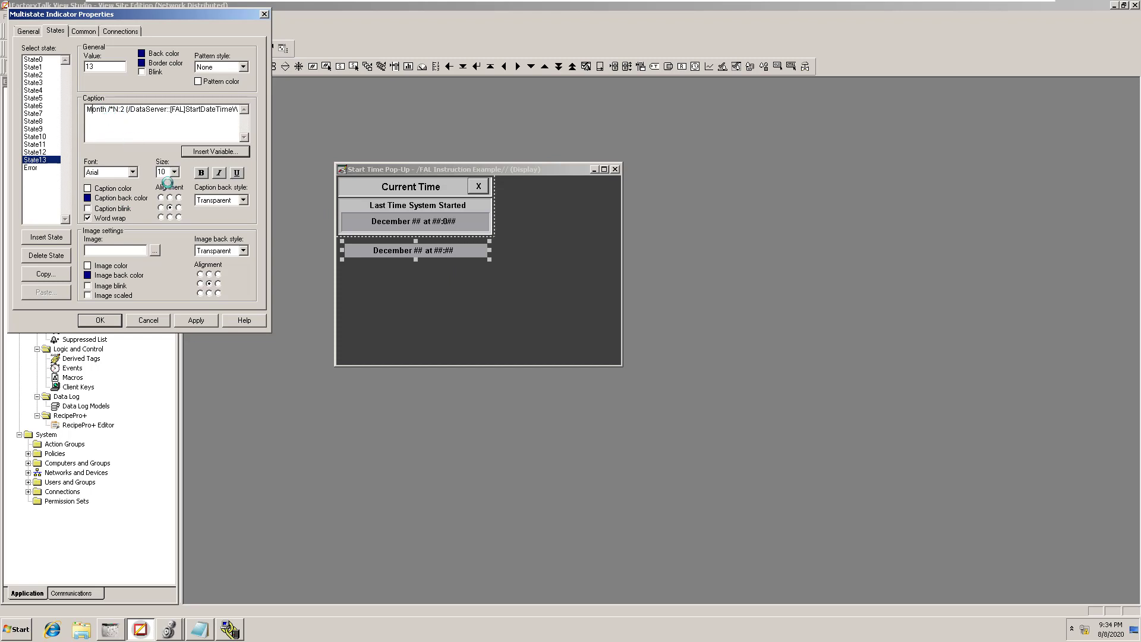
key("End")
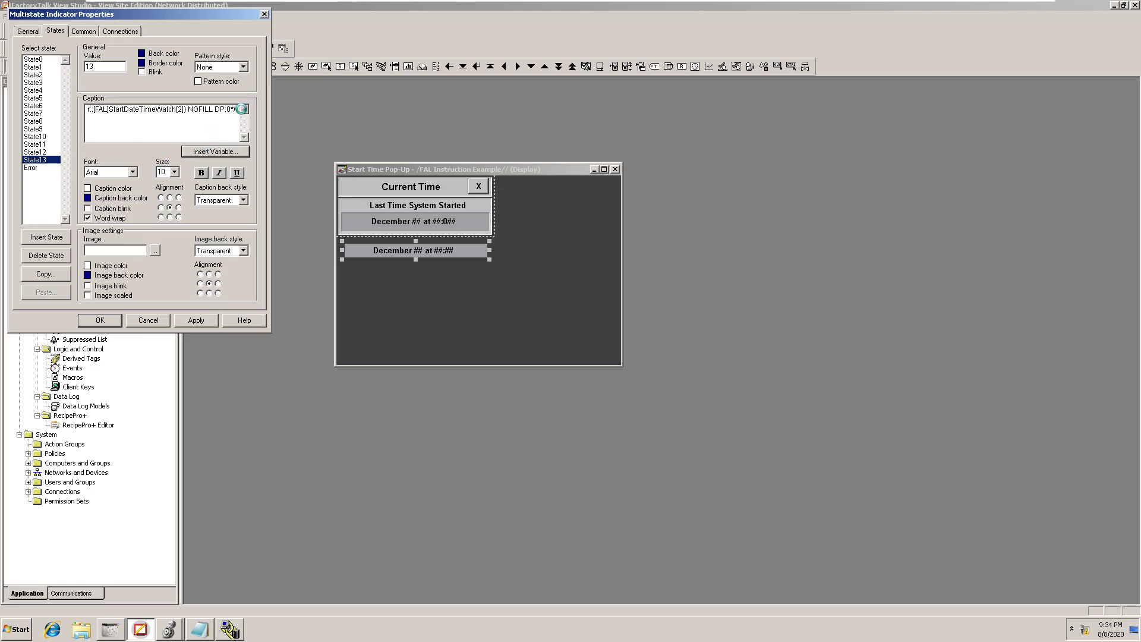
type("at")
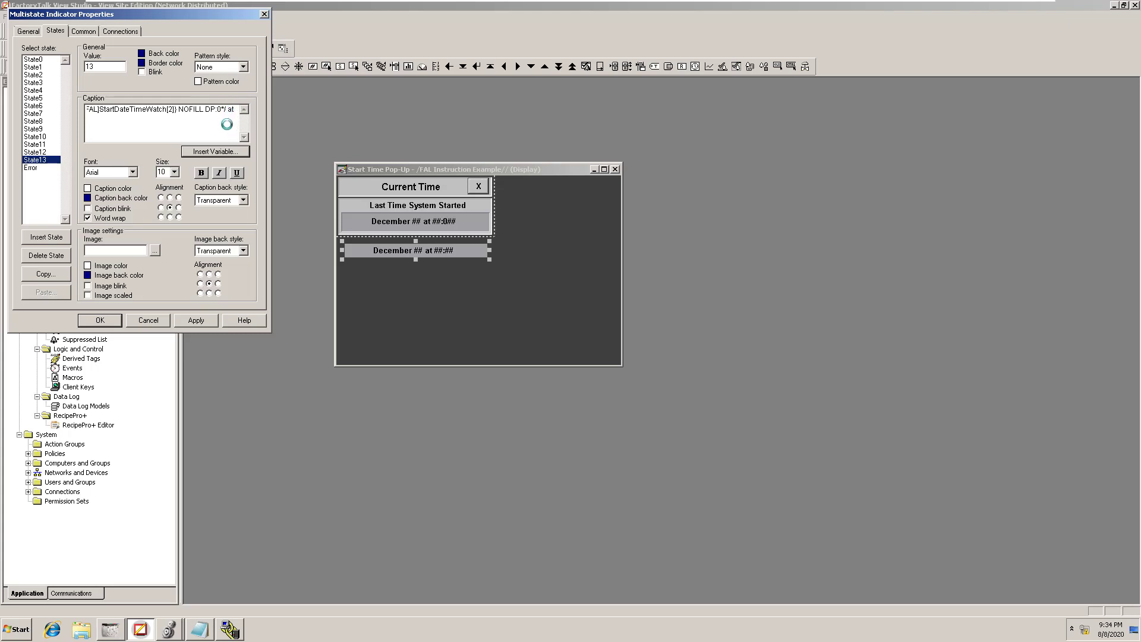
Step: Insert a 2-digit numeric variable for the StartDateTimeWatch[3] tag at the end of State13's caption, after "at"
left_click(189, 151)
left_click(205, 164)
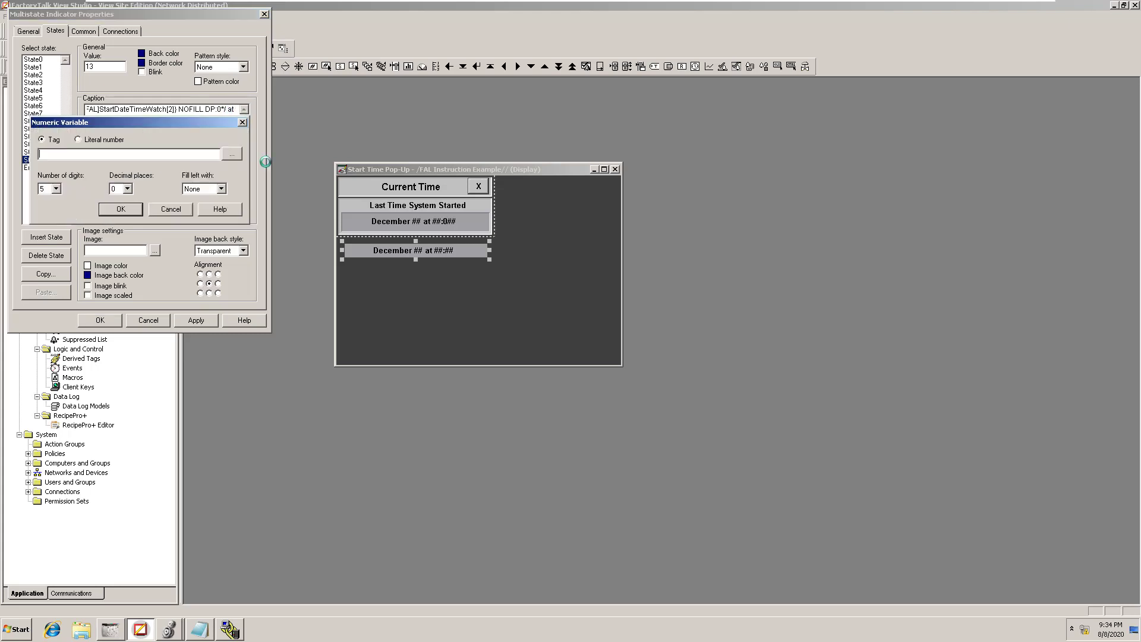
left_click(56, 188)
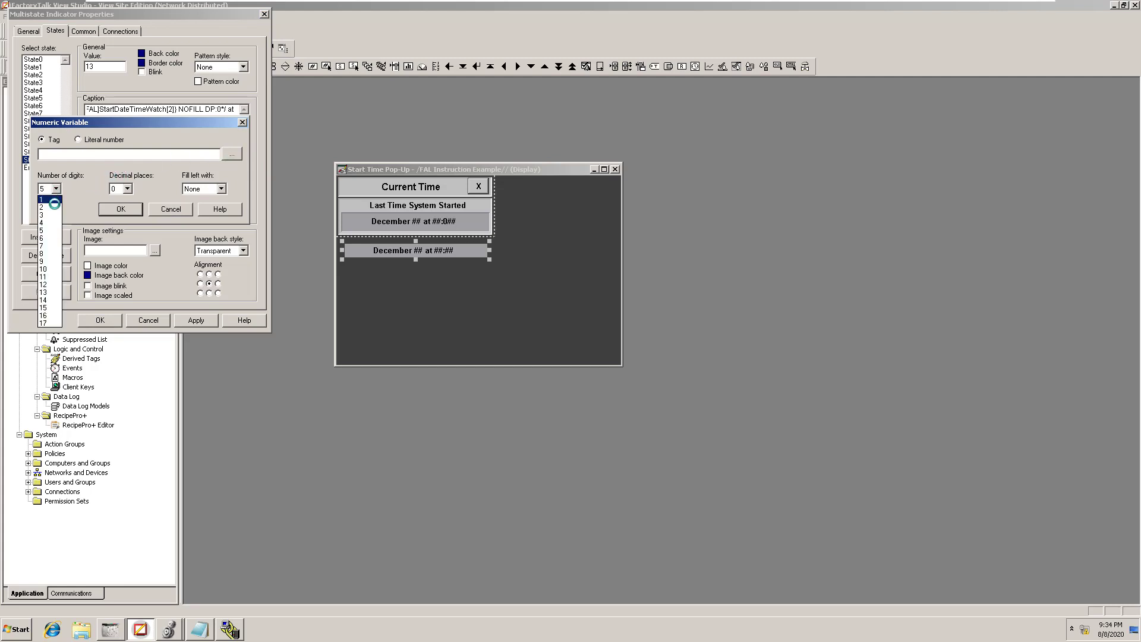
left_click(48, 206)
left_click(232, 154)
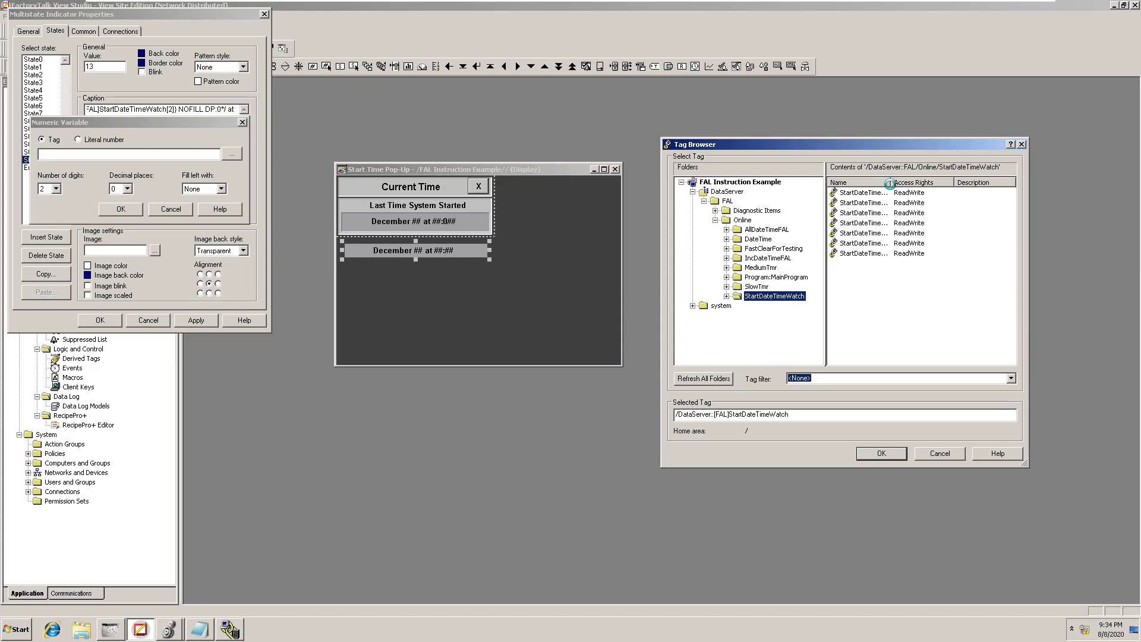
left_click_drag(889, 184, 938, 183)
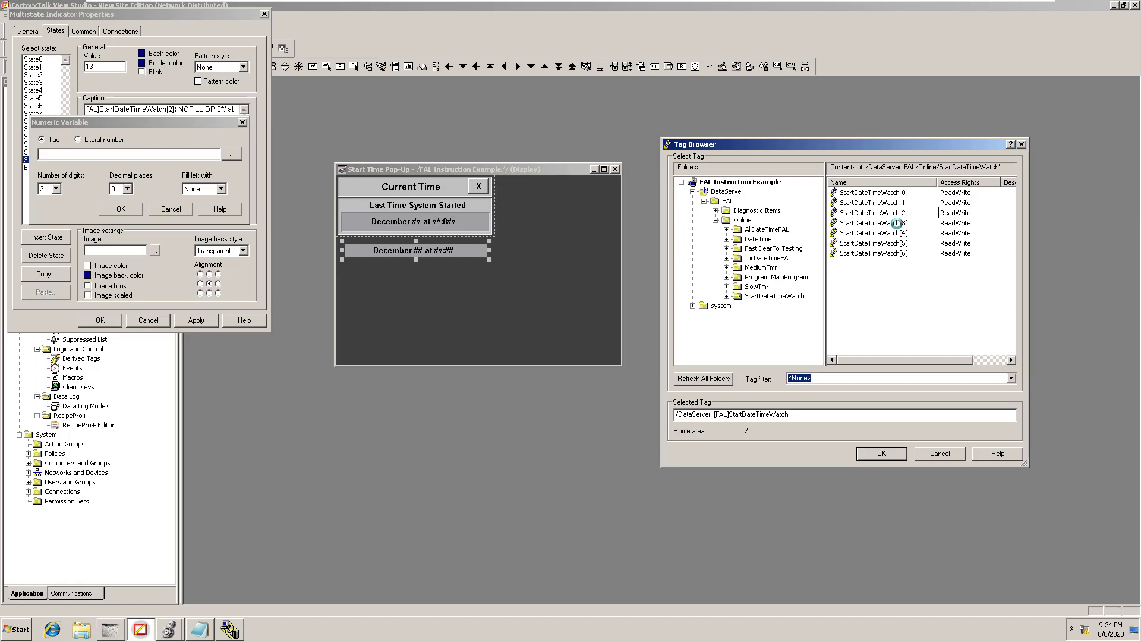
left_click(897, 223)
left_click(882, 452)
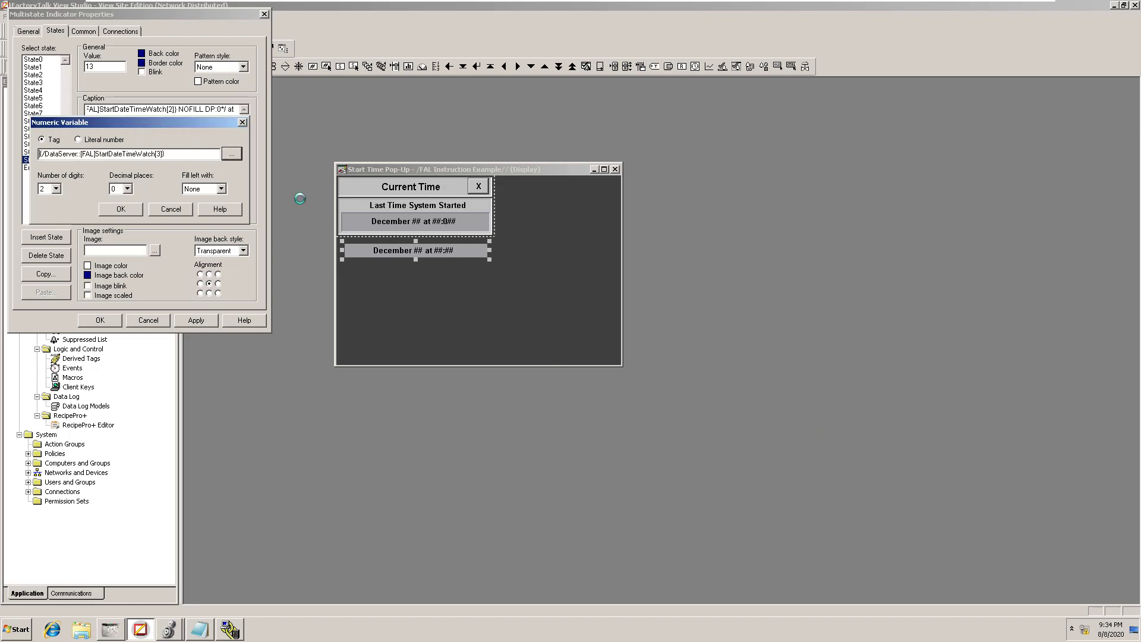
left_click(124, 209)
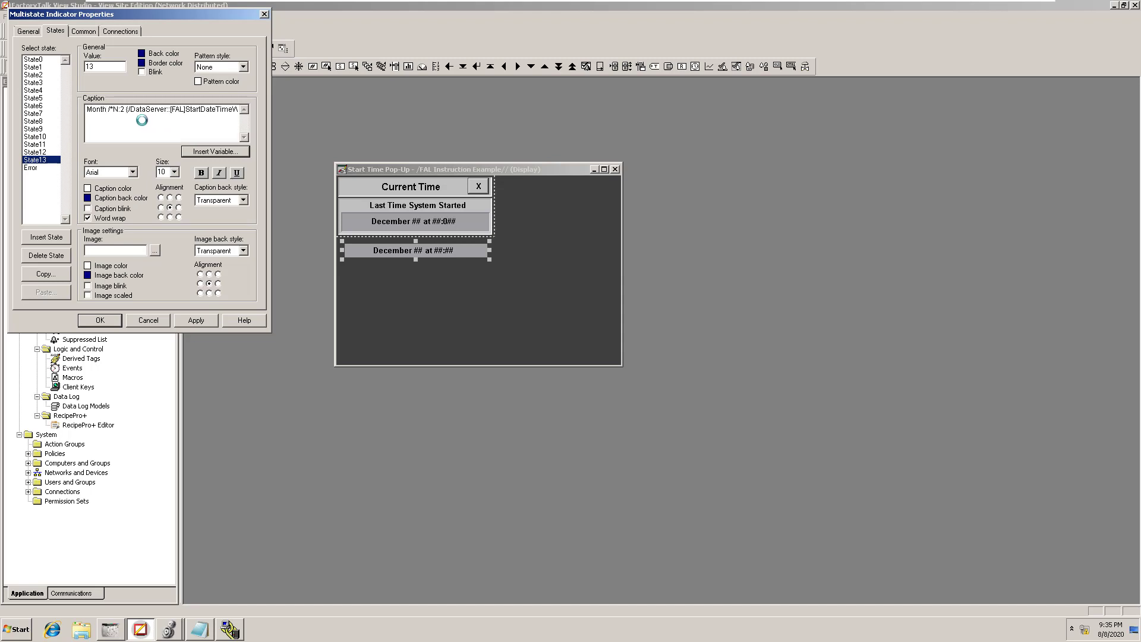
Step: Append a colon to State13's caption and insert a 2-digit numeric variable for the StartDateTimeWatch[4] tag after it
key("ctrl+Right")
key("ctrl+Right")
key("ctrl+Right")
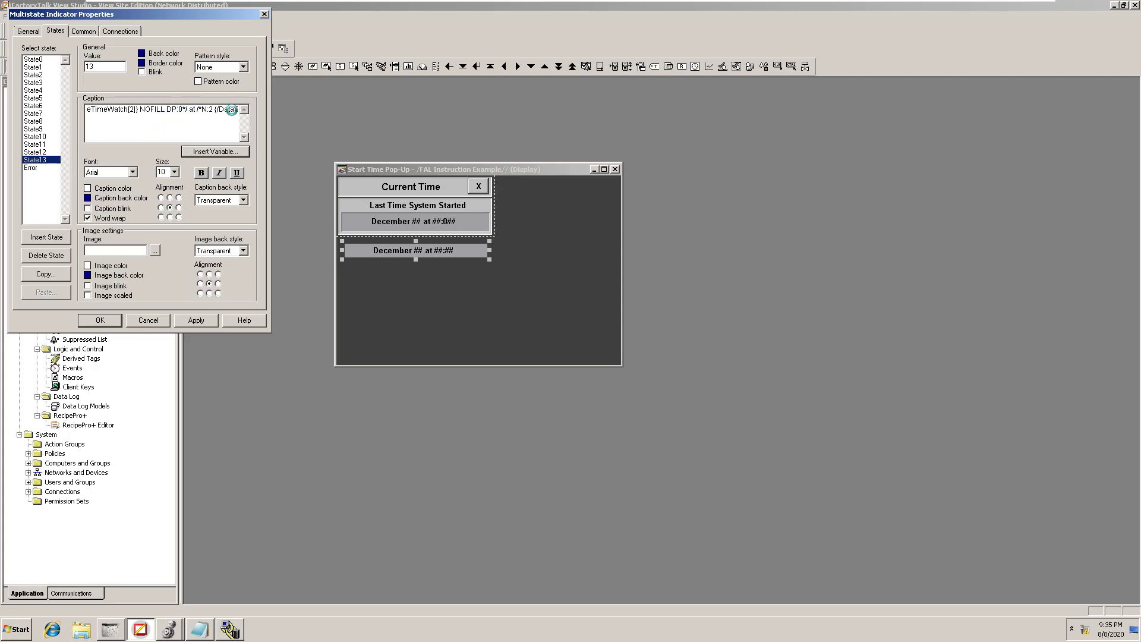
key("End")
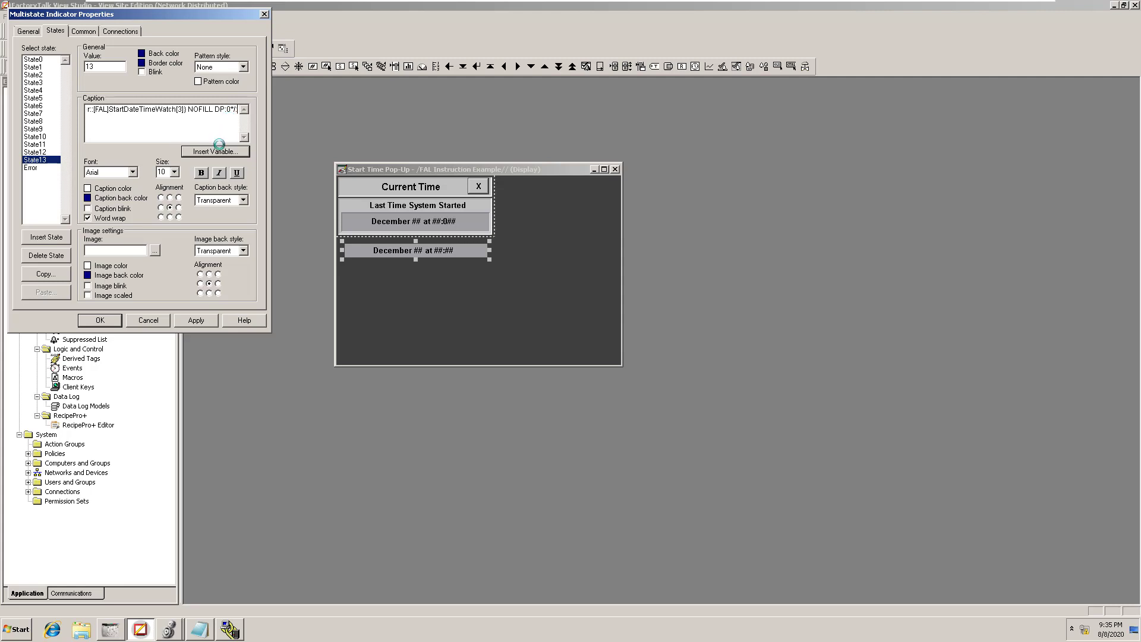
left_click(219, 148)
left_click(197, 161)
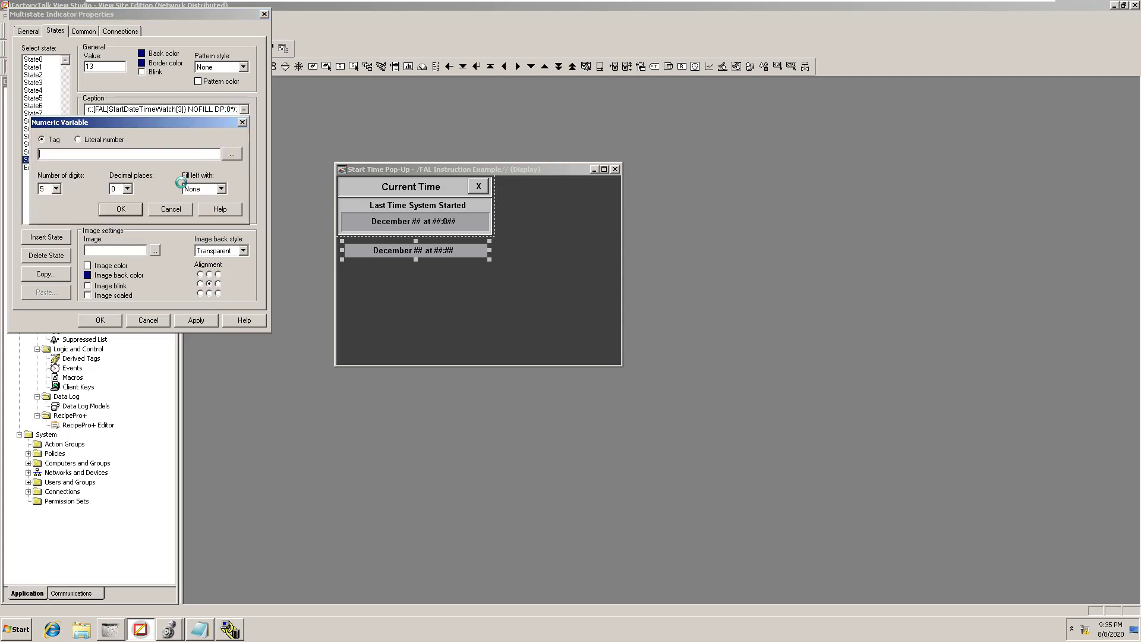
left_click(56, 188)
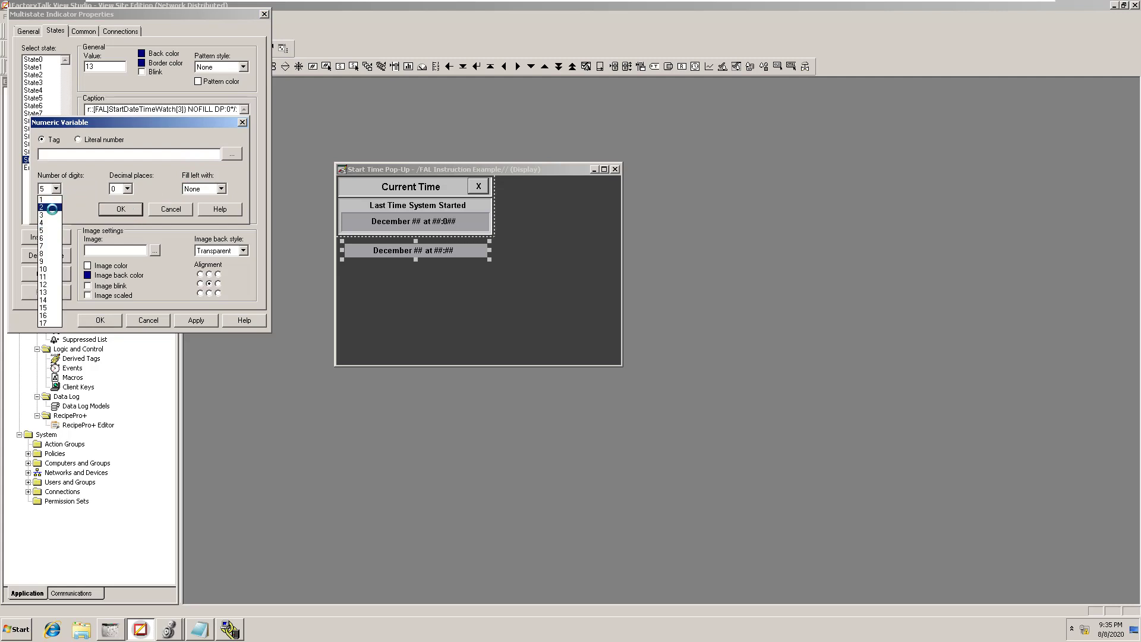
left_click(52, 208)
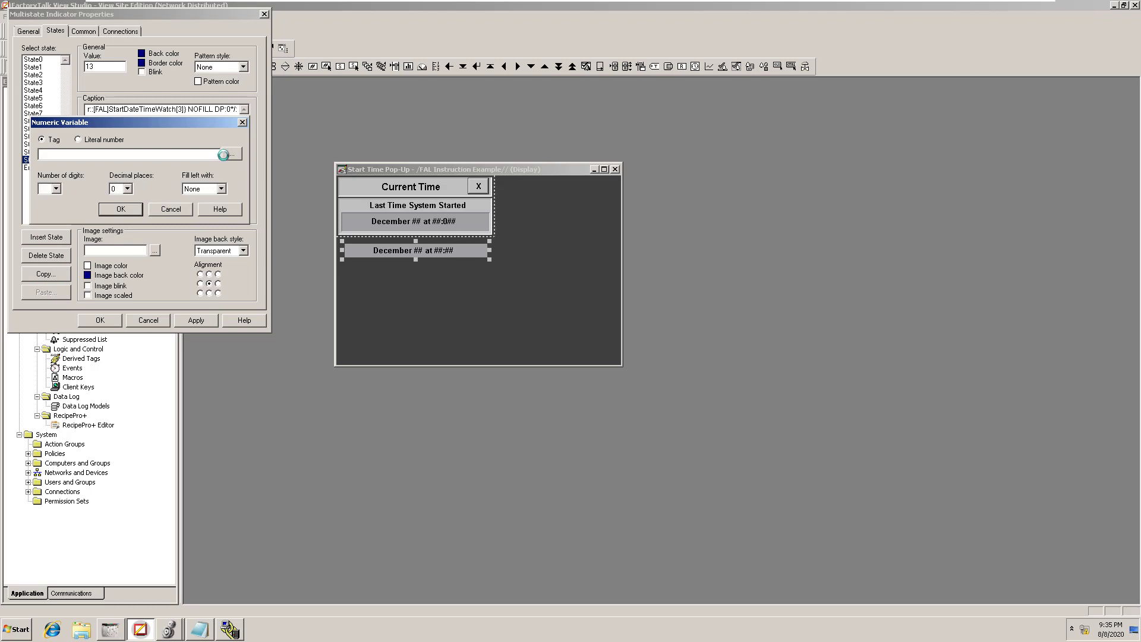
left_click(222, 154)
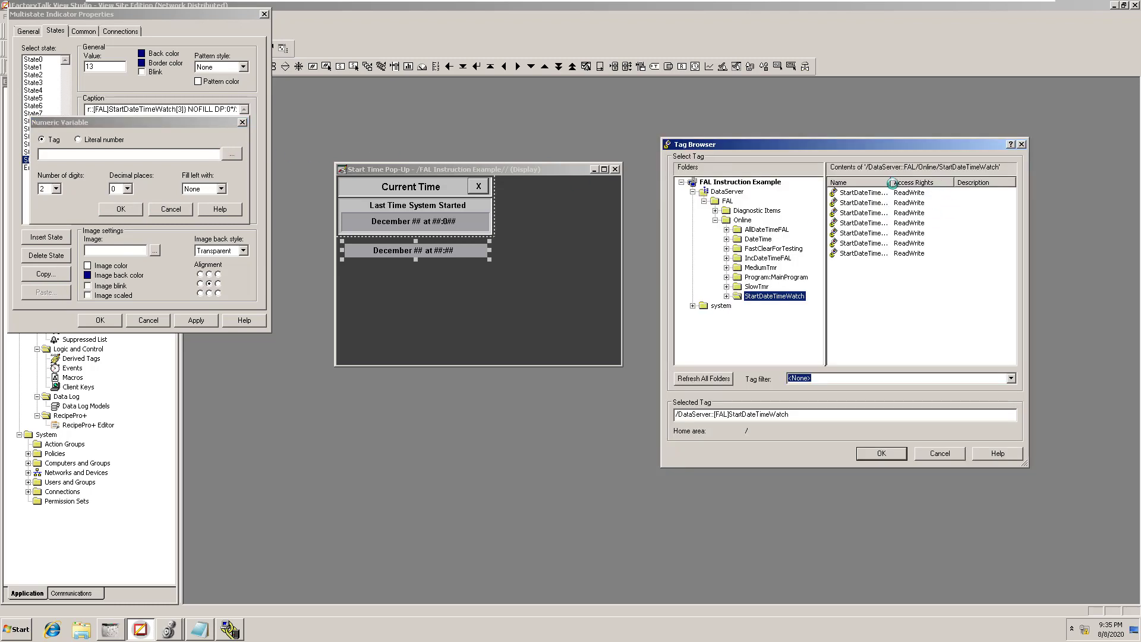
left_click_drag(893, 183, 952, 183)
left_click(903, 233)
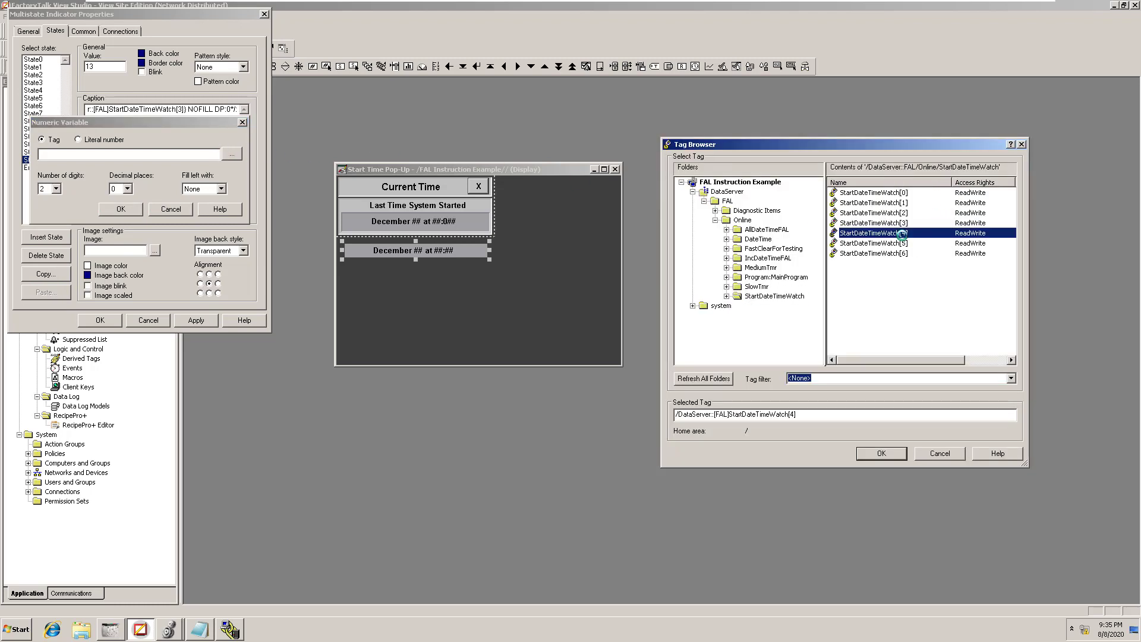
left_click(879, 452)
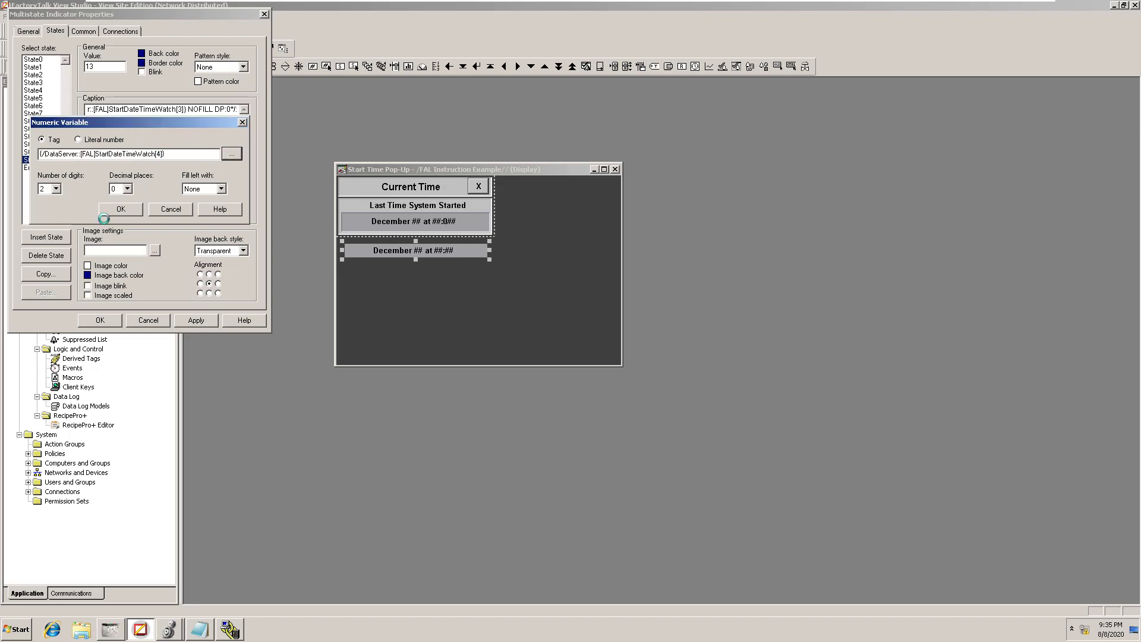
left_click(116, 209)
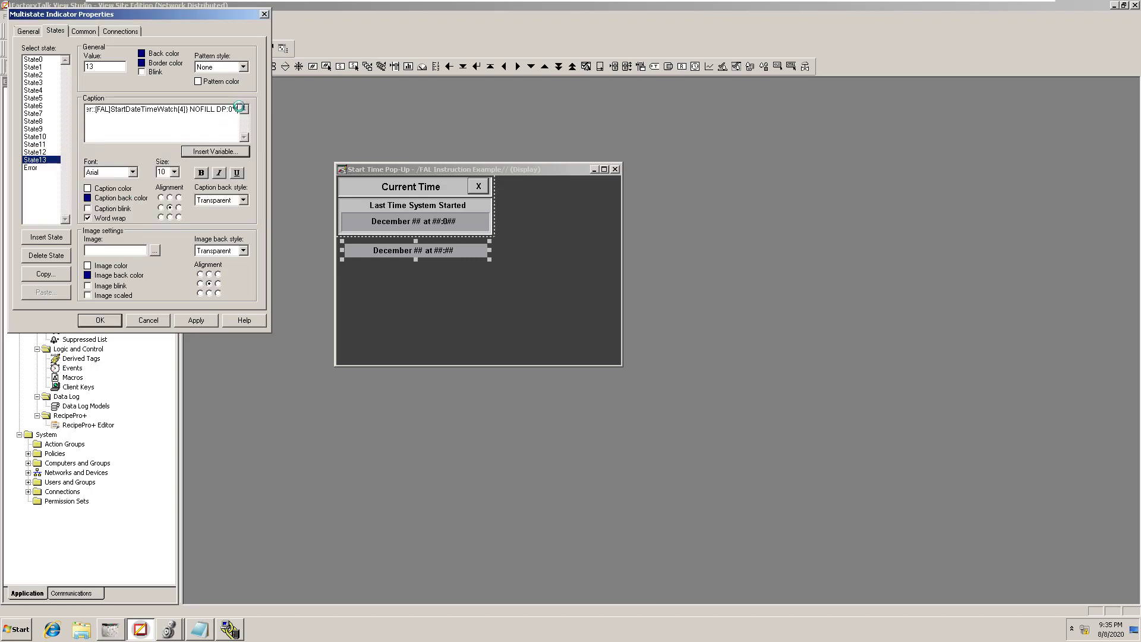
Step: Copy State13's complete caption and paste it into the open Notepad document as a new line below the existing ones
left_click_drag(236, 109, 131, 124)
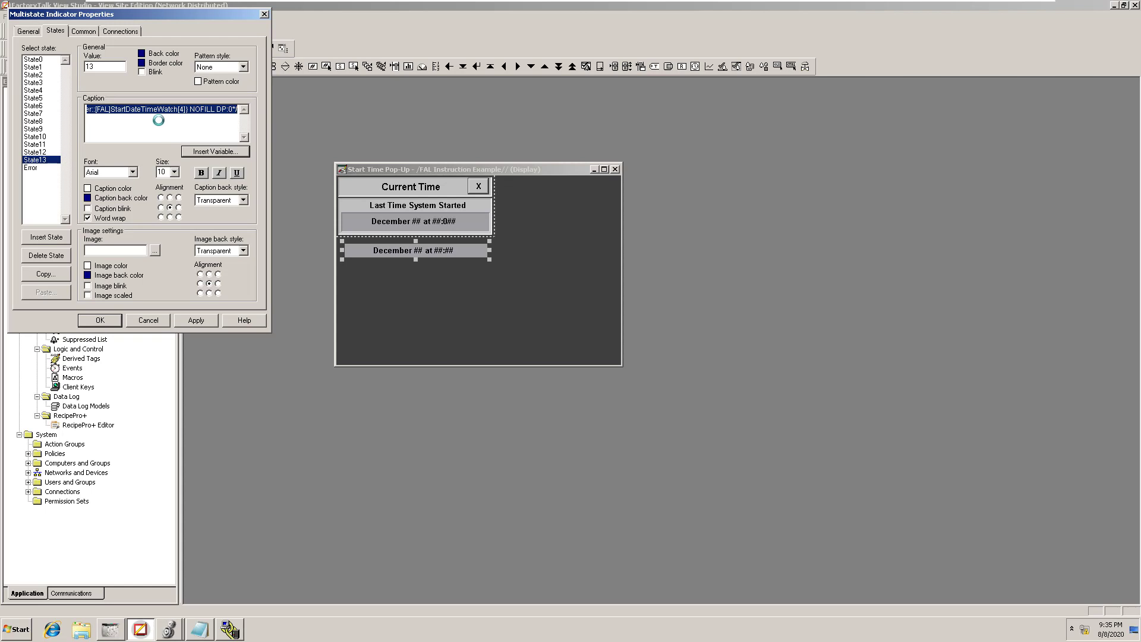
key("Left")
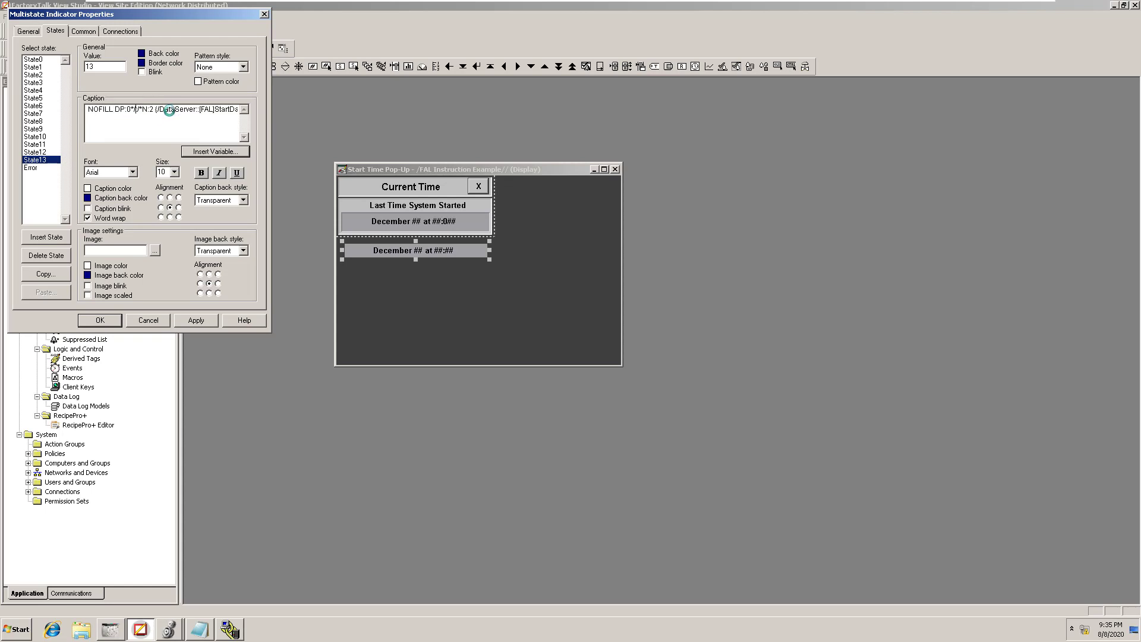
type("Month")
left_click_drag(87, 111, 271, 105)
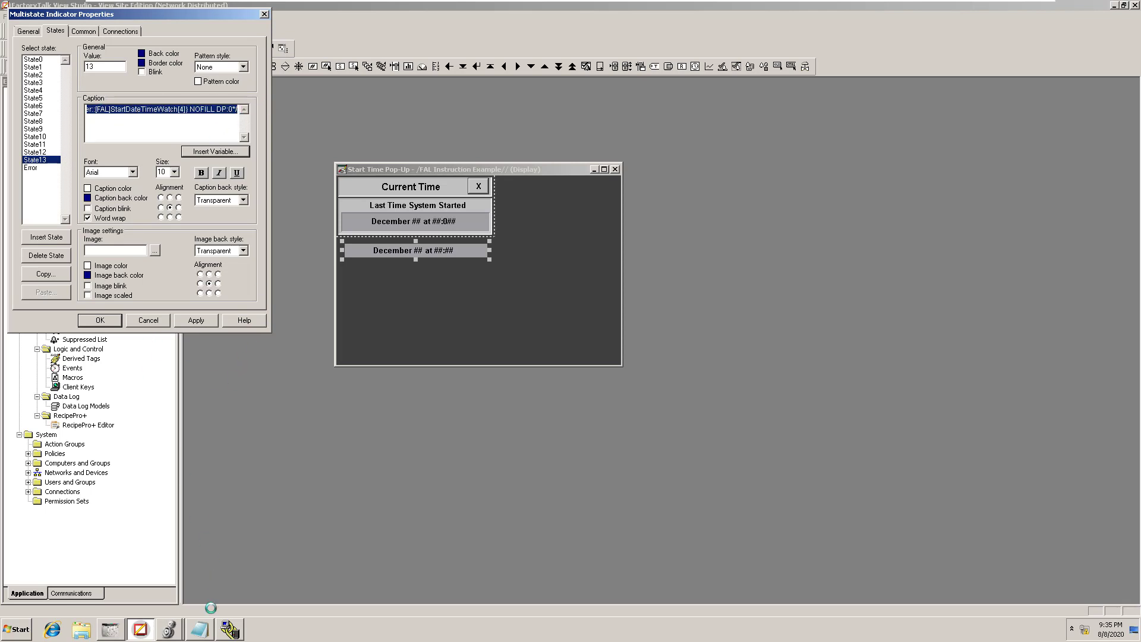
left_click(200, 631)
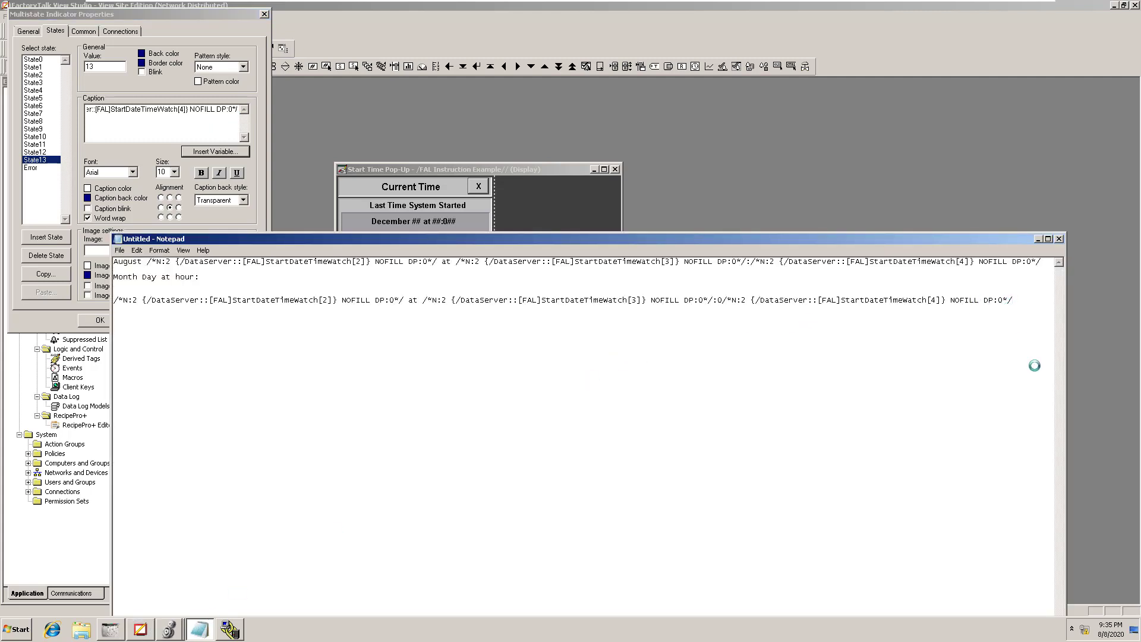
type("Month /*N:2 {/DataServer::[FAL]StartDateTimeWatch[2]} NOFILL DP:0*/ at /*N:2 {/DataServer::[FAL]StartDateTimeWatch[3]} NOFILL DP:0*/:/*N:2 {/DataServer::[FAL]StartDateTimeWatch[4]} NOFILL DP:0*/")
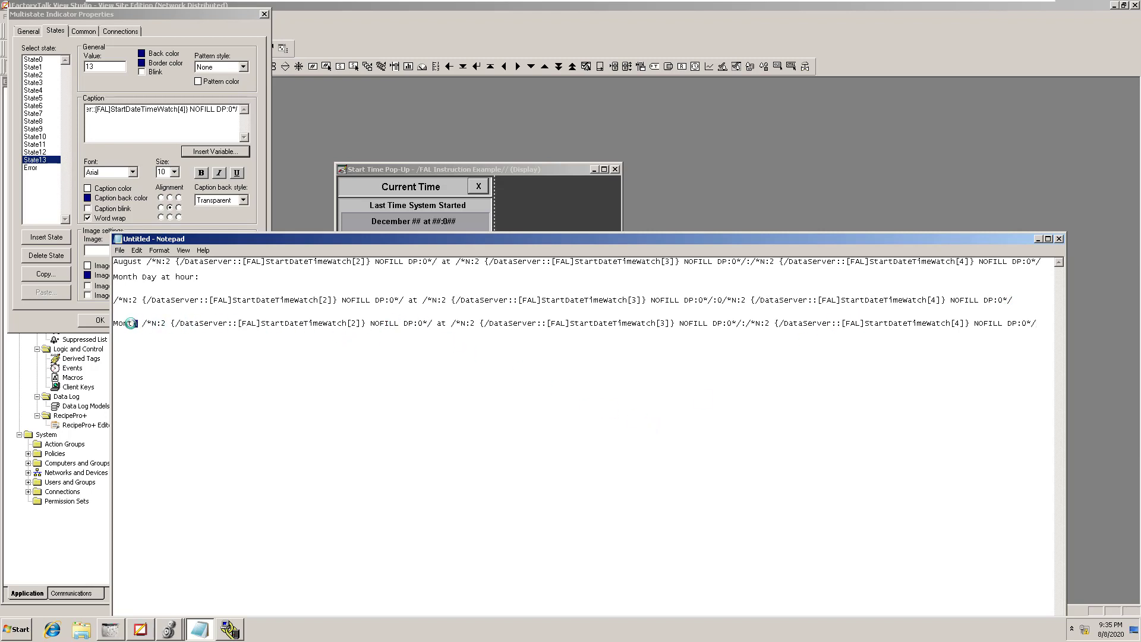
Step: Examine the pasted Month line in sections: month text, StartDateTimeWatch[2] variable, "at", StartDateTimeWatch[3] variable, colon and StartDateTimeWatch[4] variable
double_click(130, 323)
left_click_drag(361, 321, 186, 323)
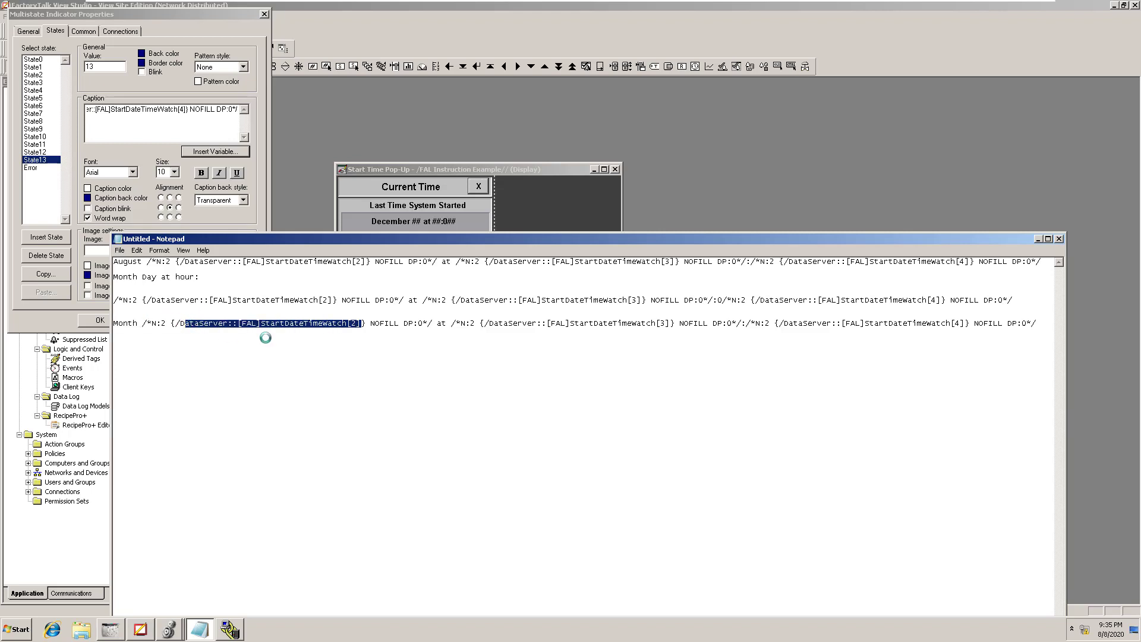
left_click(283, 341)
left_click_drag(363, 324, 171, 323)
left_click(431, 346)
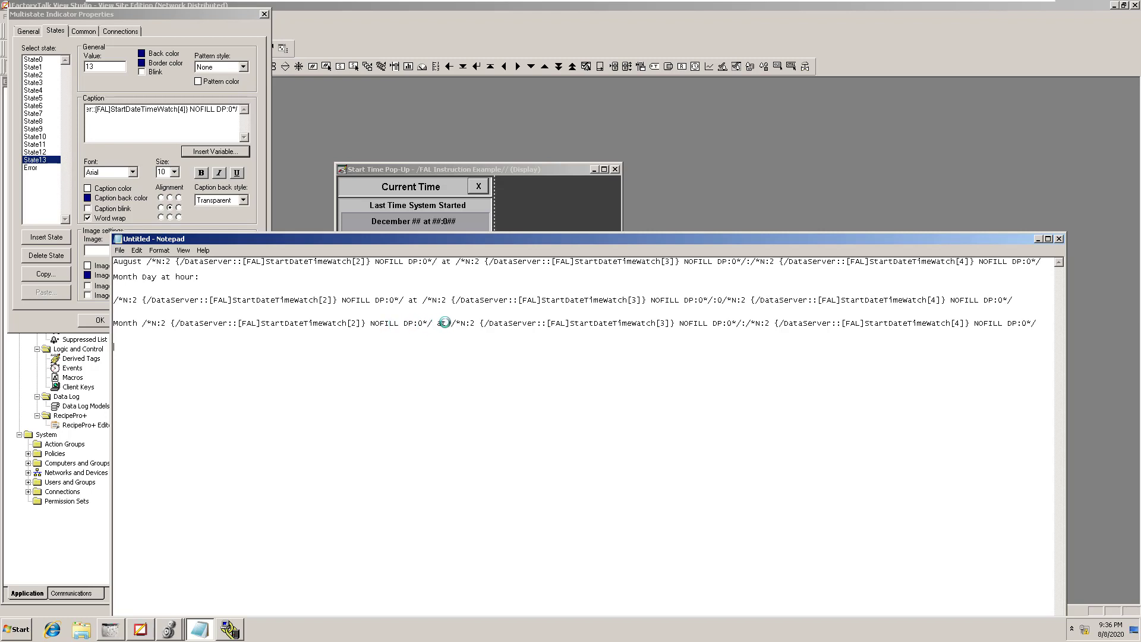
left_click_drag(446, 324, 196, 319)
left_click_drag(143, 324, 141, 324)
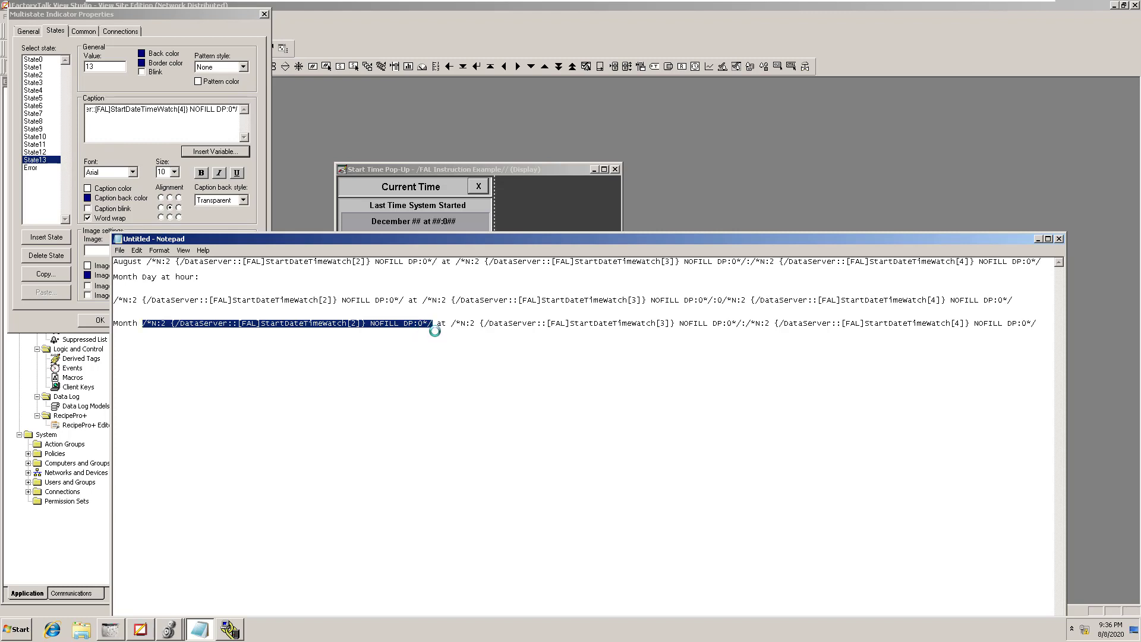
left_click(437, 322)
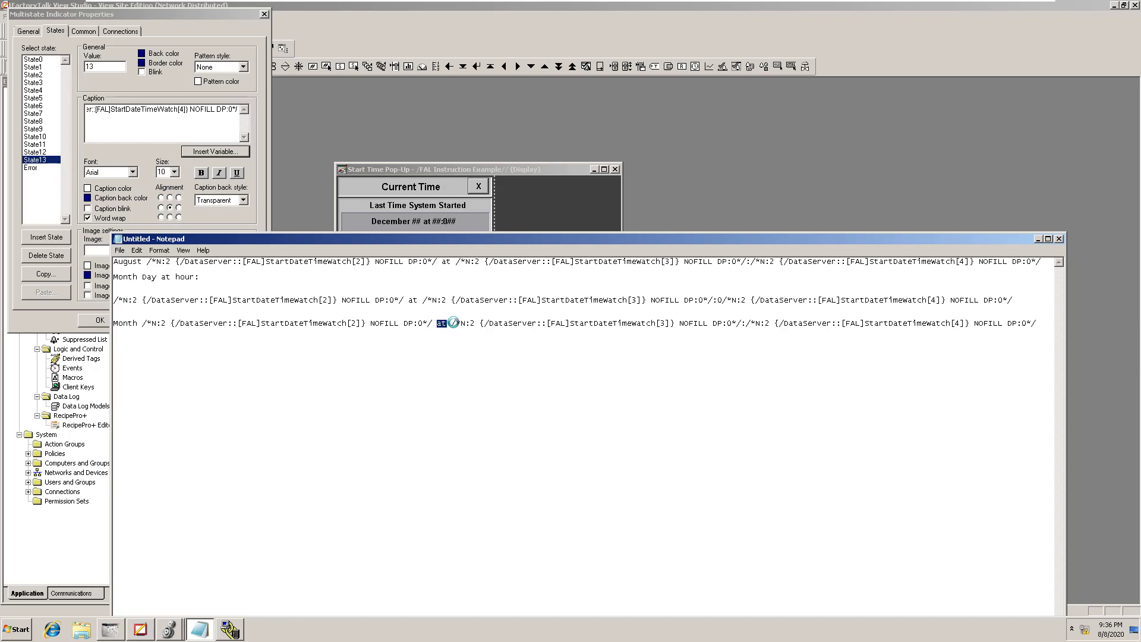
left_click_drag(450, 324, 671, 325)
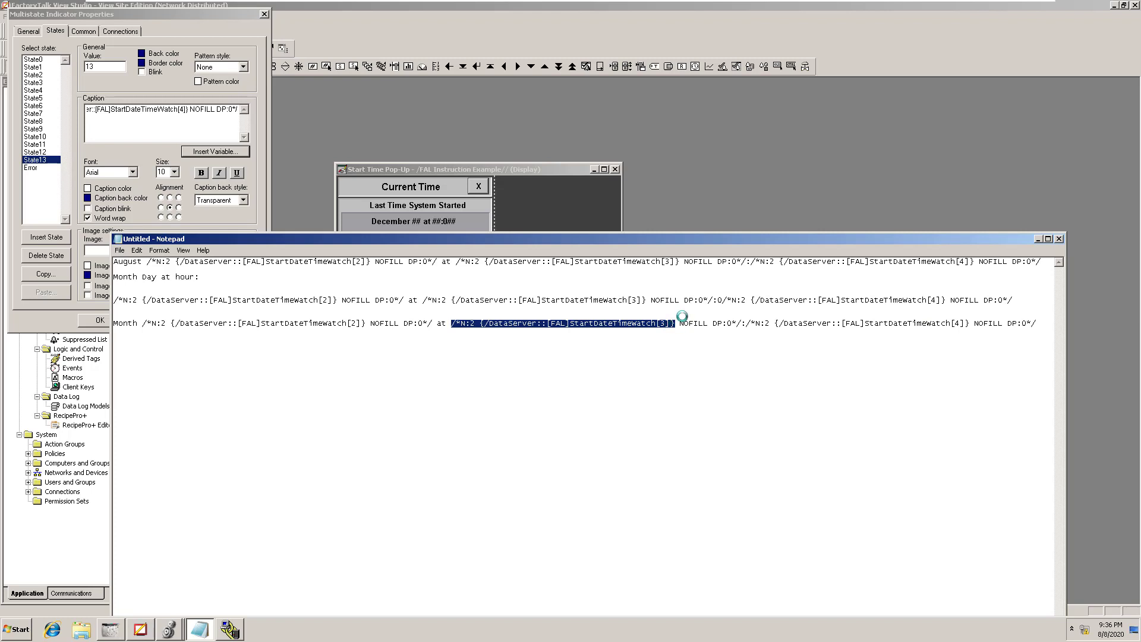
left_click(725, 322)
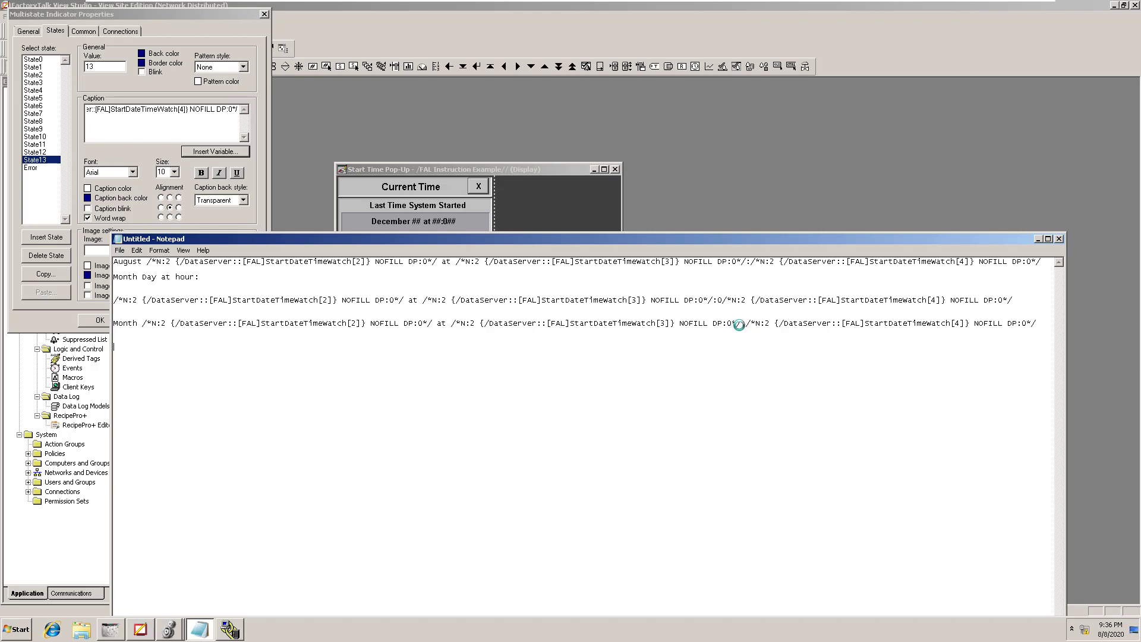
left_click_drag(741, 324, 746, 324)
left_click_drag(747, 322, 1036, 324)
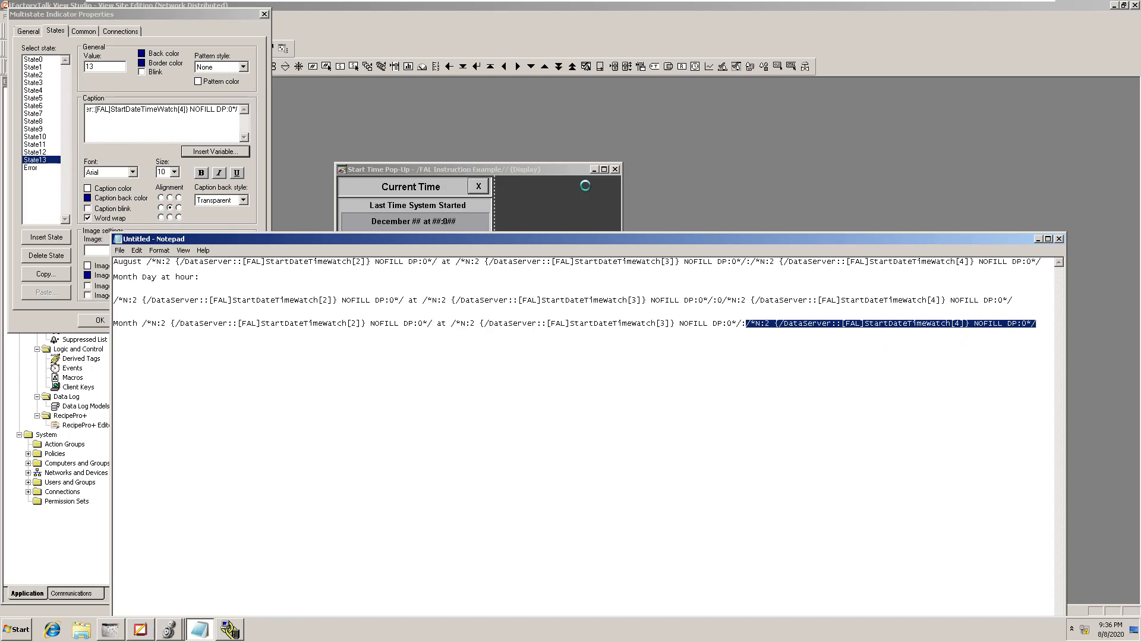
Step: Switch back to FactoryTalk View Studio, reduce the multistate indicator to 13 states, and apply the change with State12 selected
left_click(561, 170)
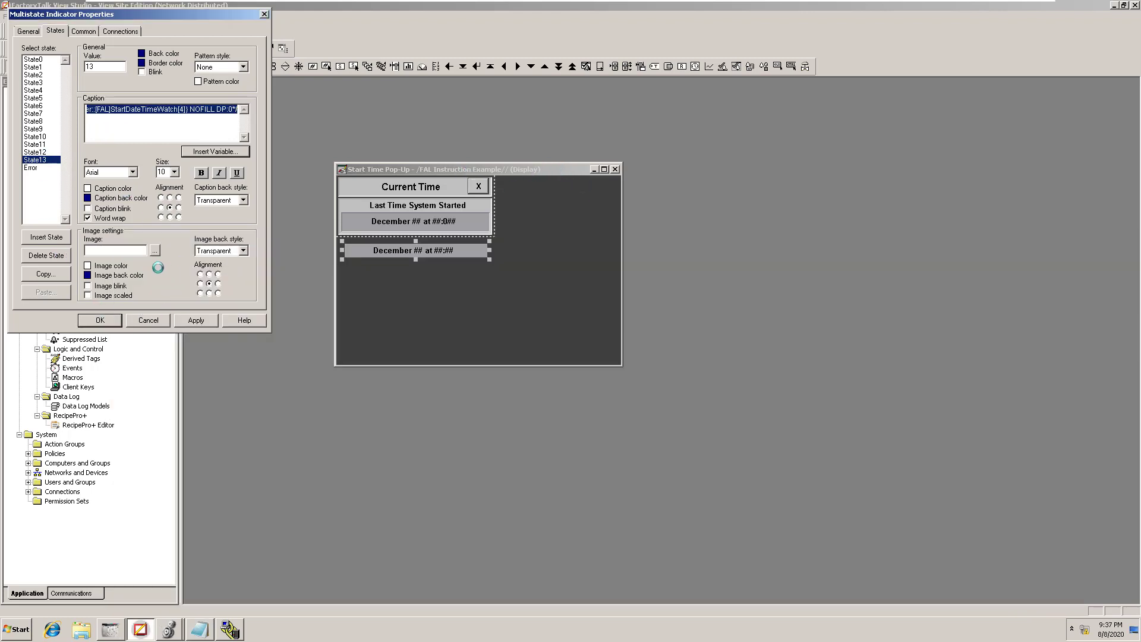
key("ctrl+v")
left_click_drag(154, 110, 42, 114)
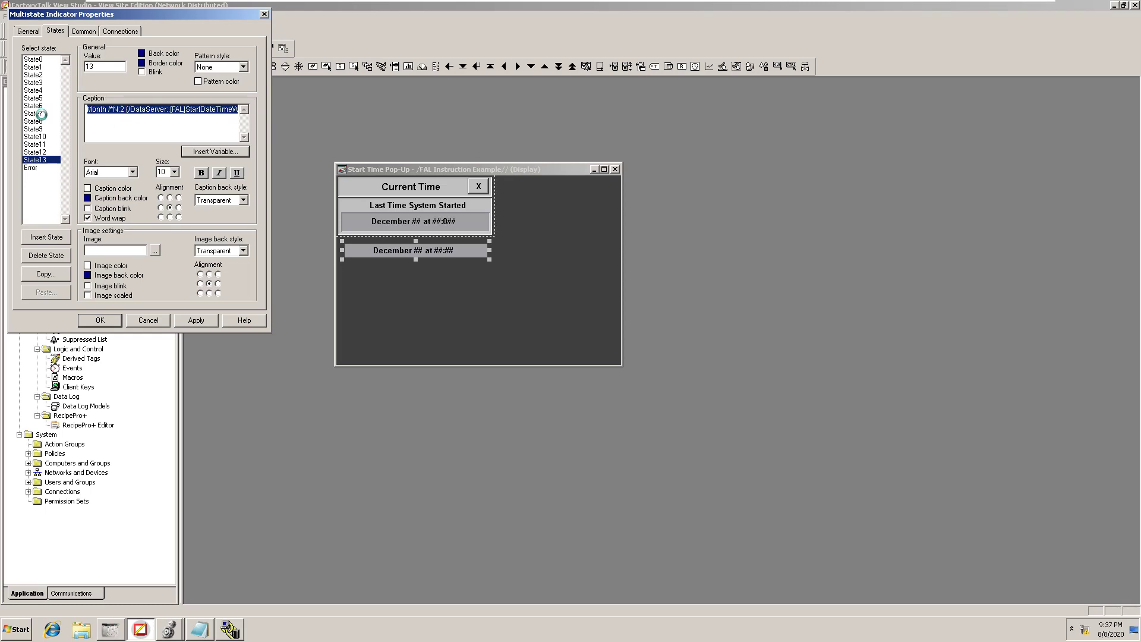
left_click(28, 31)
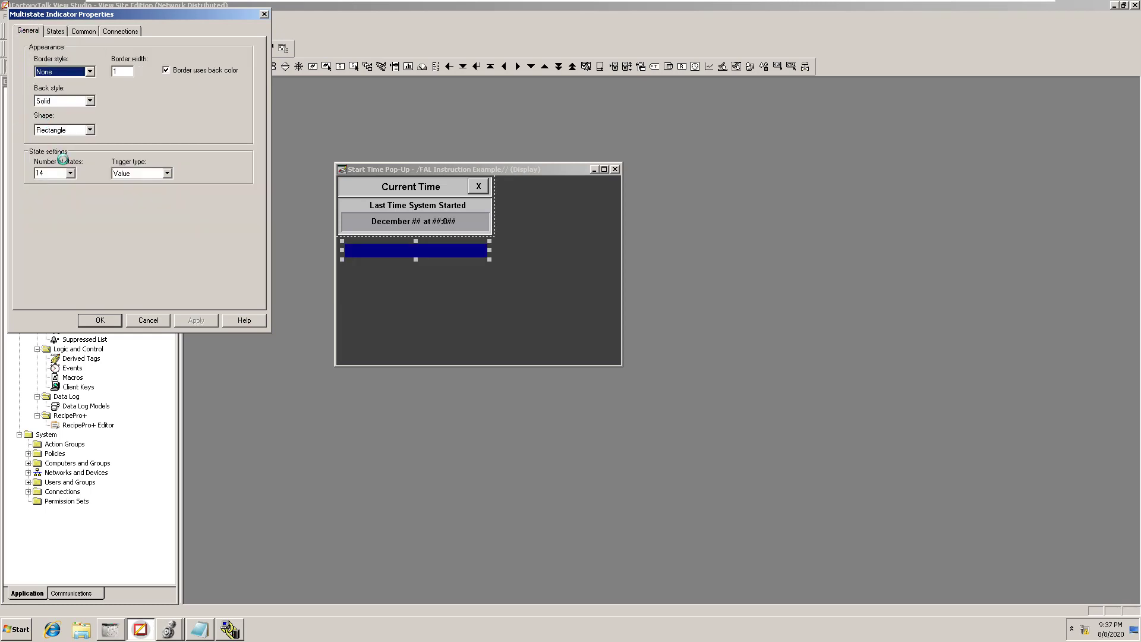
left_click(70, 173)
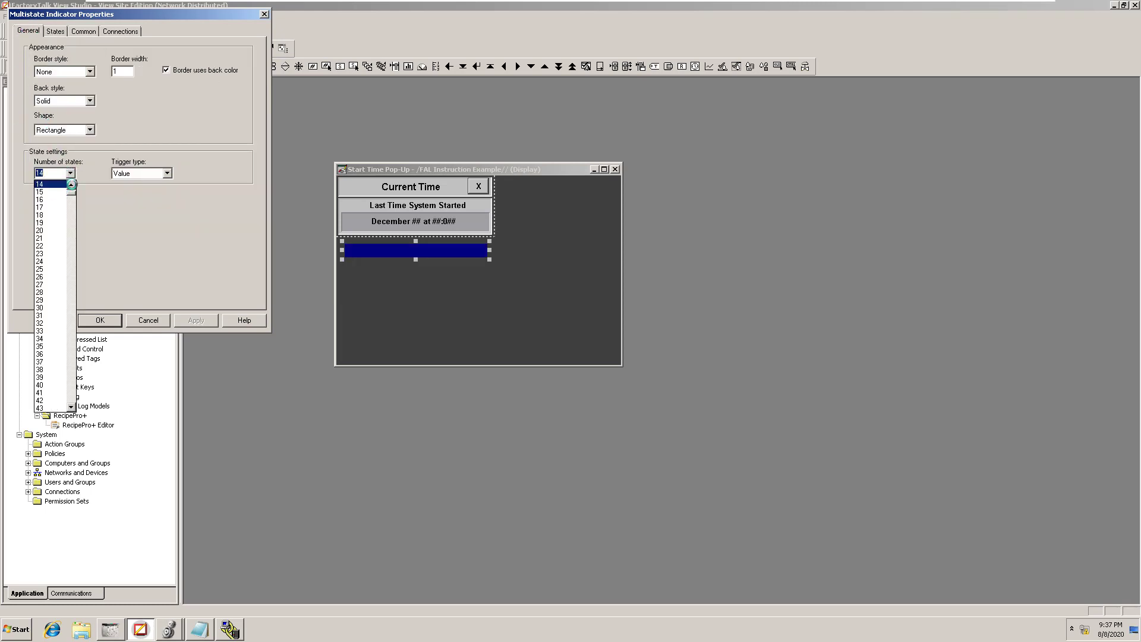
left_click(72, 184)
left_click(56, 185)
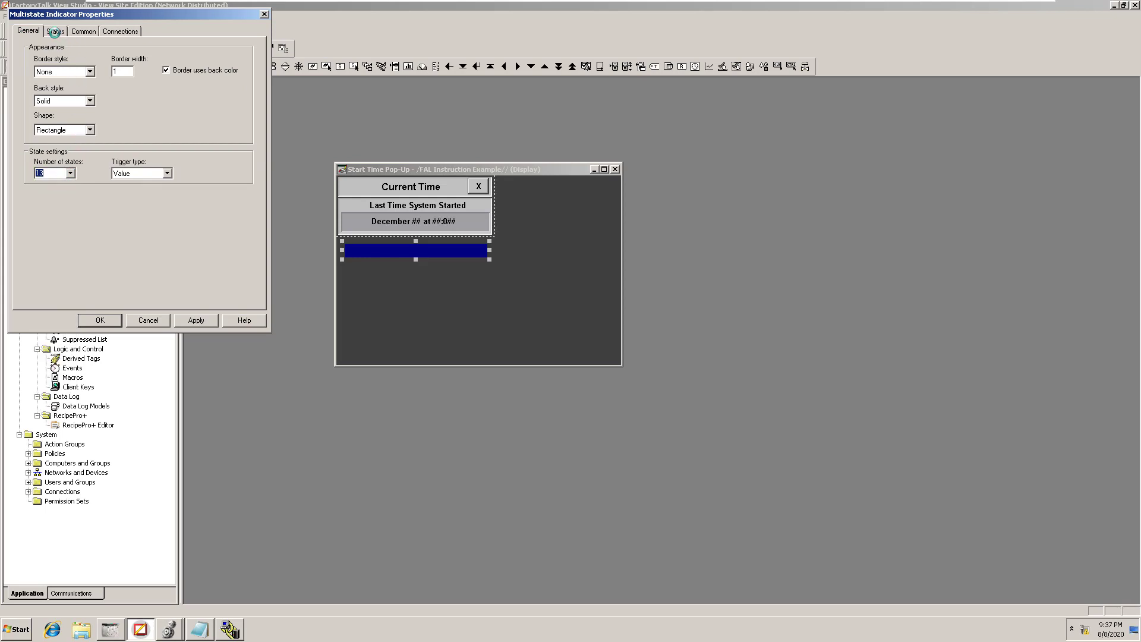
left_click(55, 32)
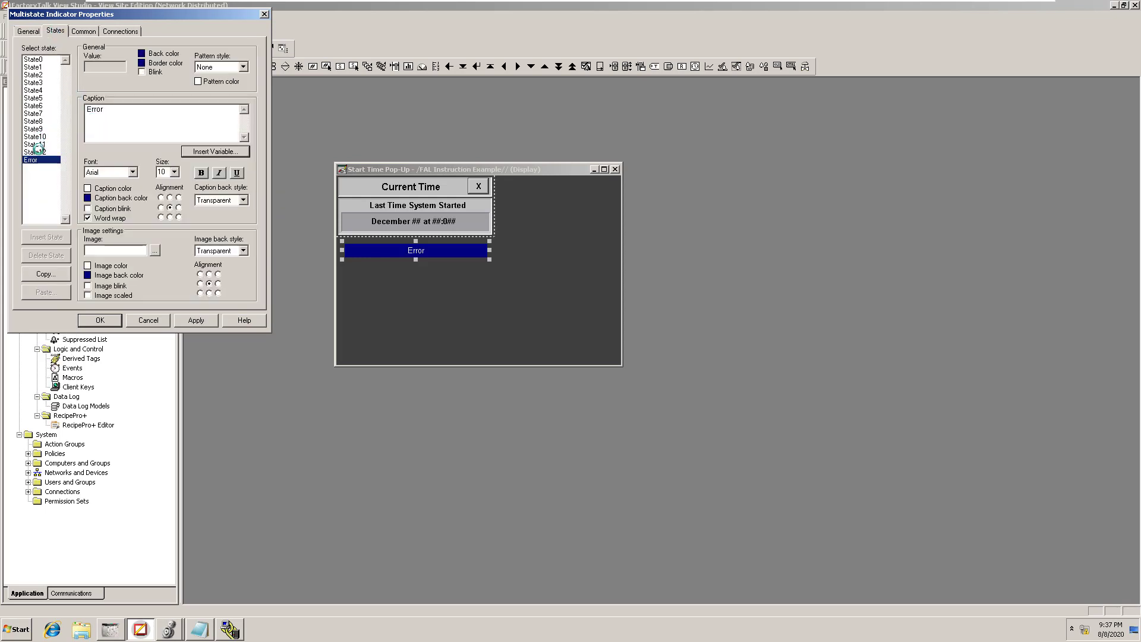
left_click(35, 152)
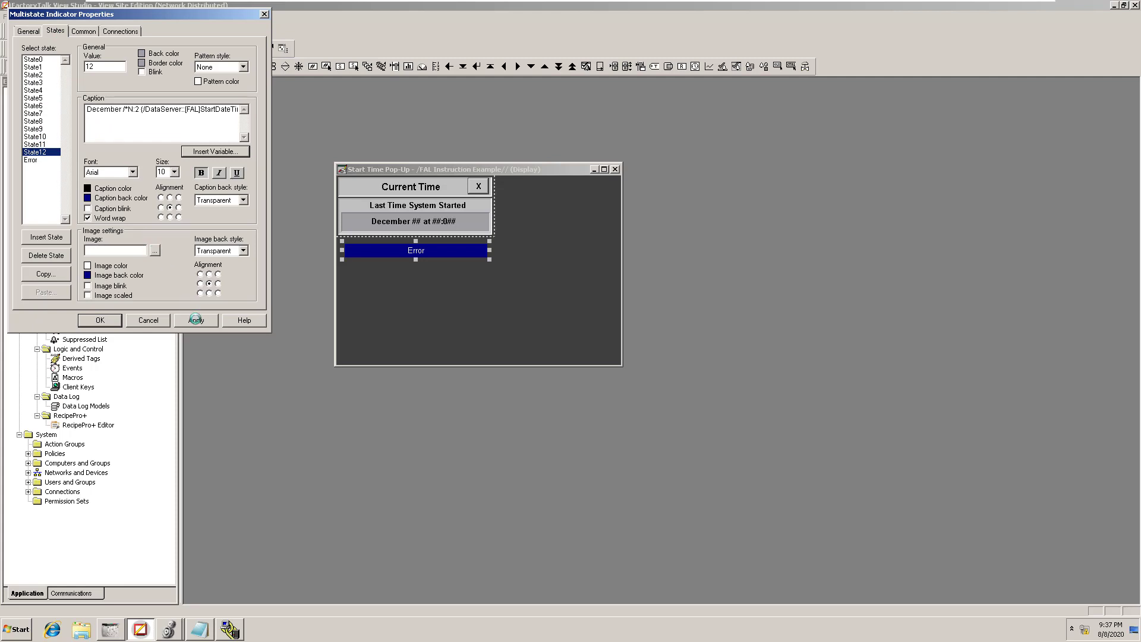
left_click(196, 320)
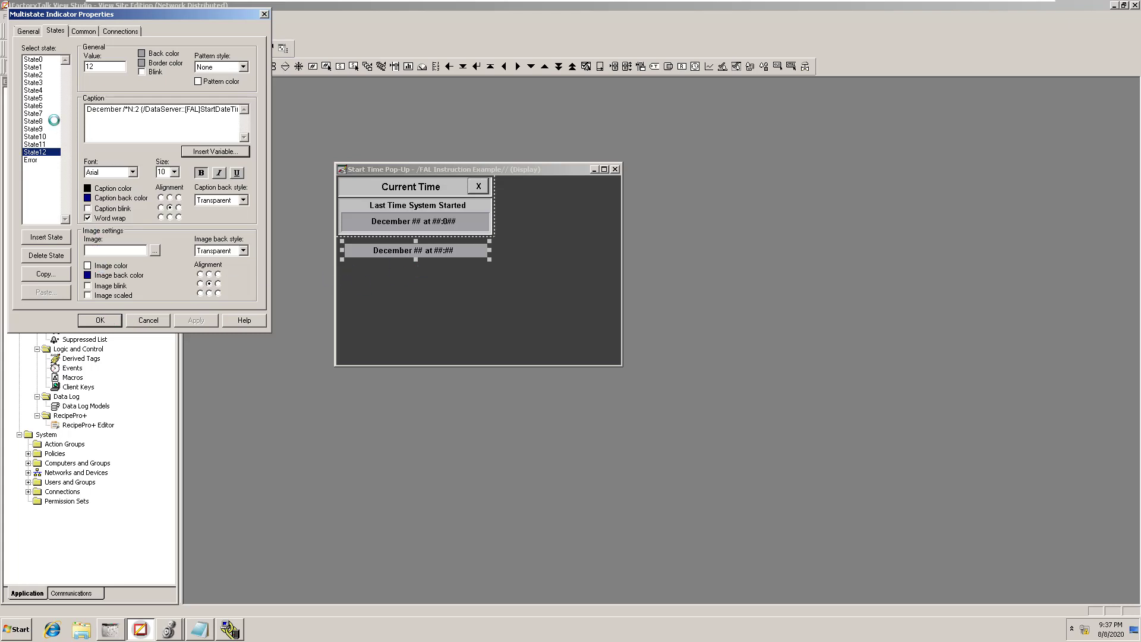
Step: Copy Notepad's caption line without a month name and return to the multistate indicator's states in FactoryTalk View Studio with State2 selected
left_click(32, 67)
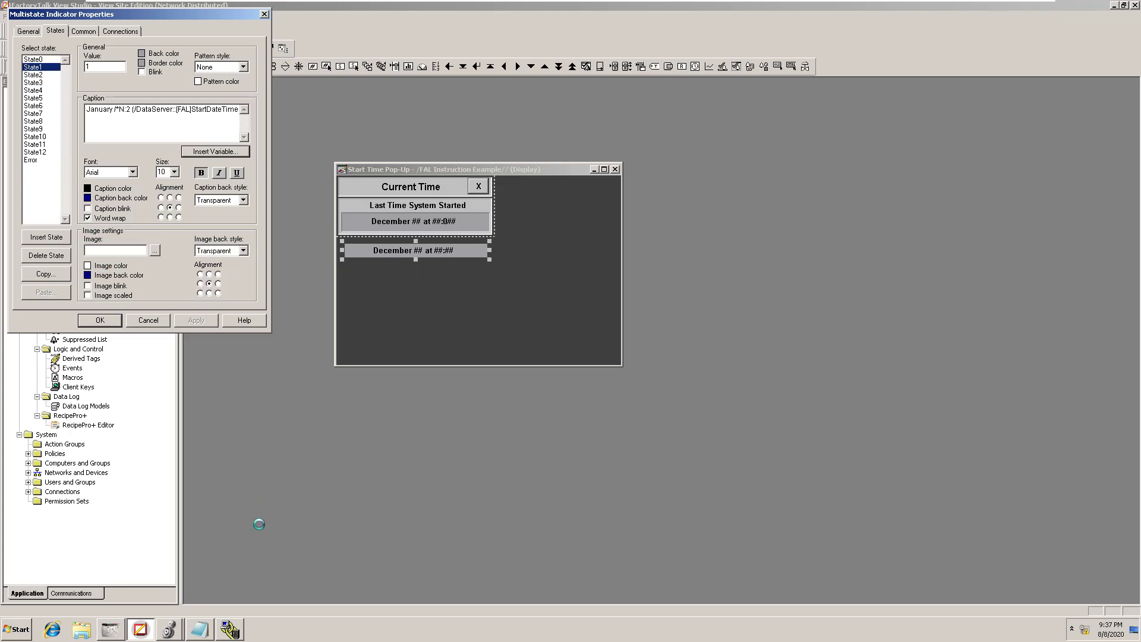
left_click(200, 629)
left_click(468, 382)
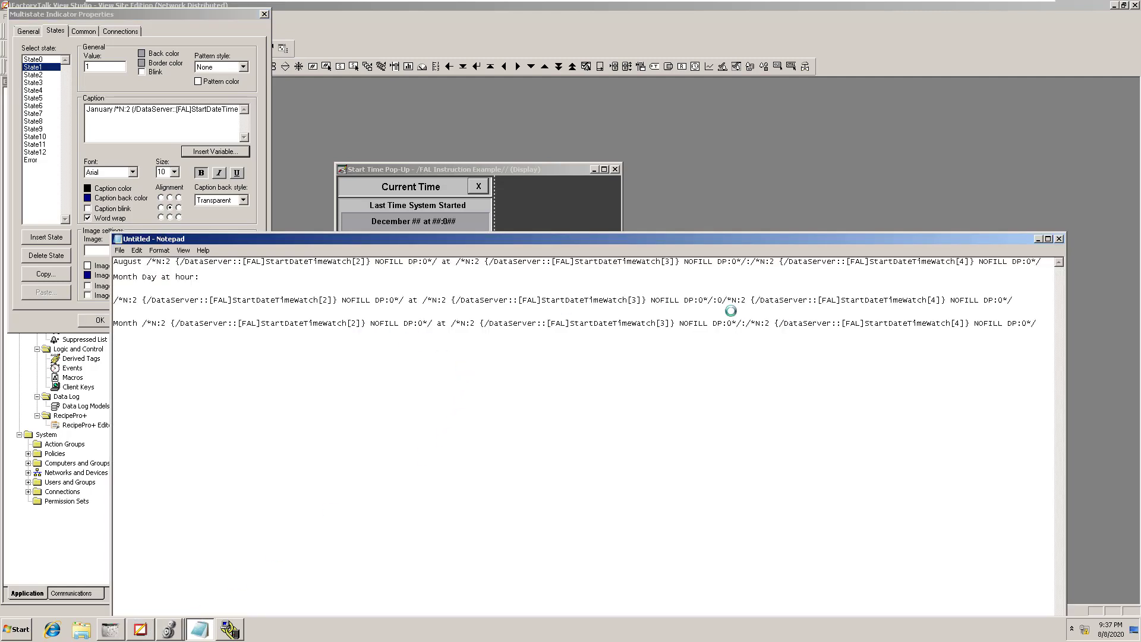
left_click_drag(1013, 300, 117, 299)
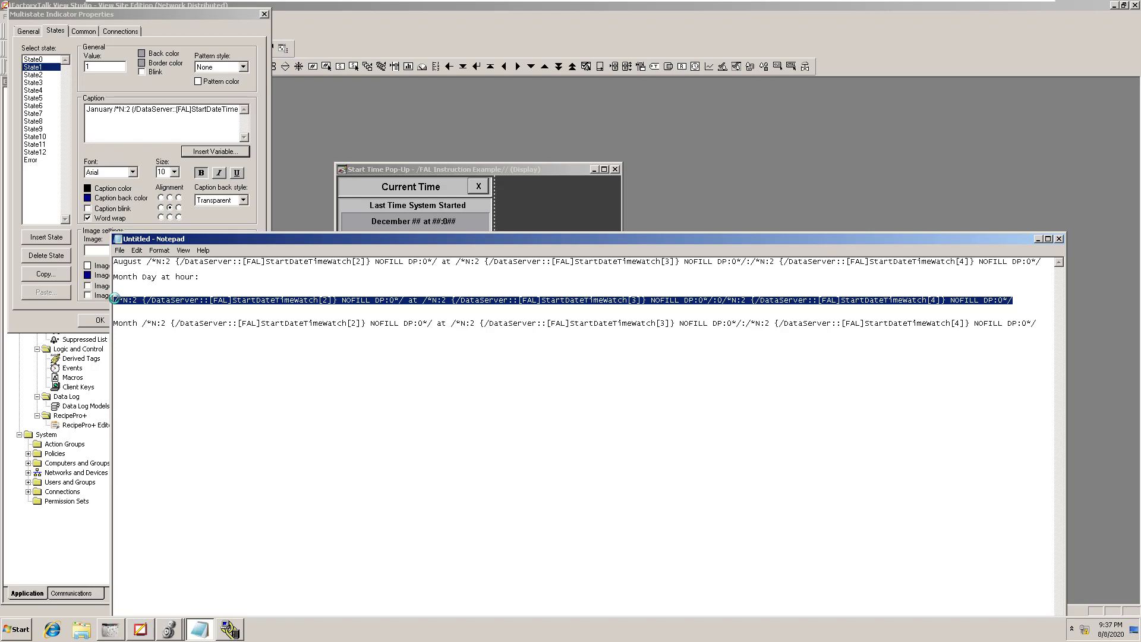
right_click(116, 299)
left_click(137, 327)
left_click(186, 27)
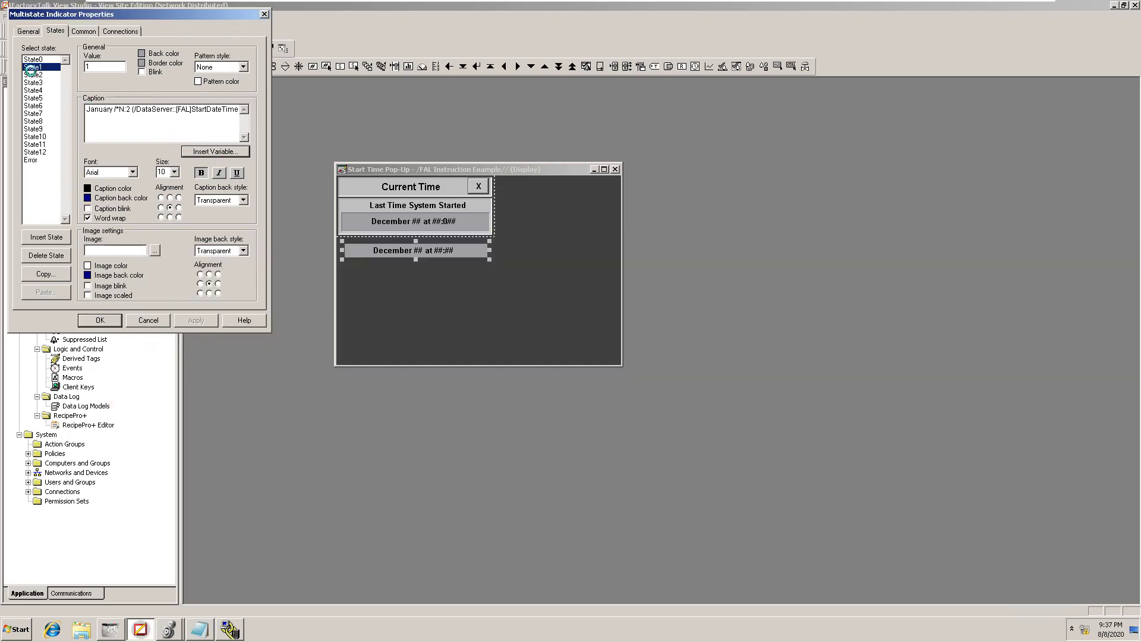
left_click(32, 75)
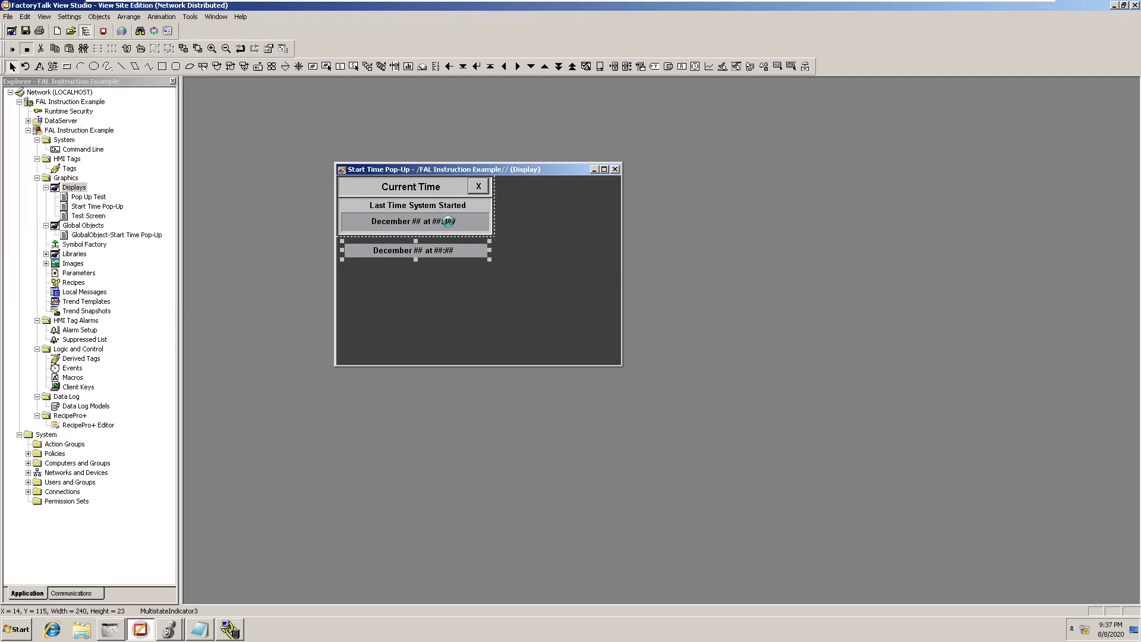
Step: Put the new multistate indicator in the old one's place under Last Time System Started, and save the display with its window shrunk to fit
left_click_drag(433, 222, 435, 221)
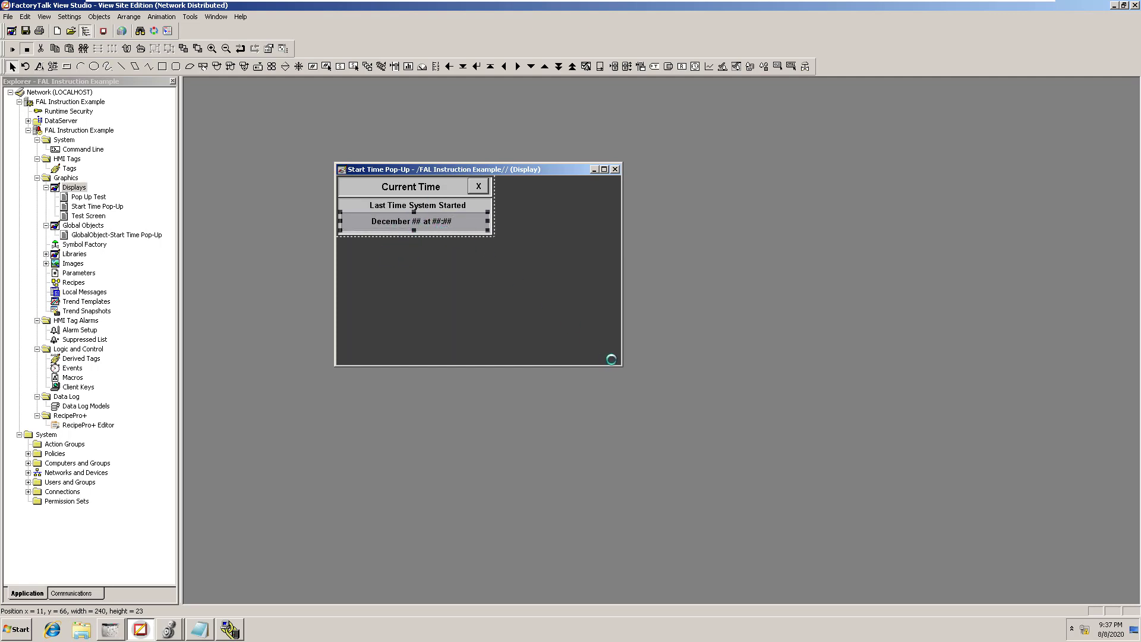
left_click_drag(620, 364, 495, 237)
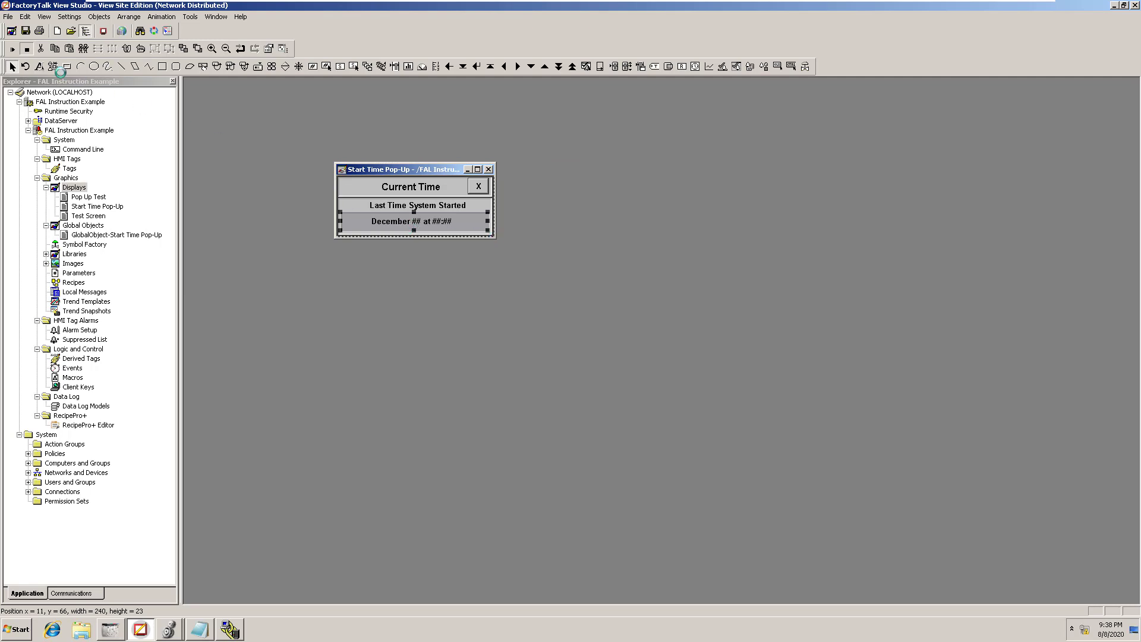
left_click(25, 32)
Step: Test-run the Start Time Pop-Up and check its date and time against the StartDateTimeWatch tag values in Logix Designer
left_click(20, 47)
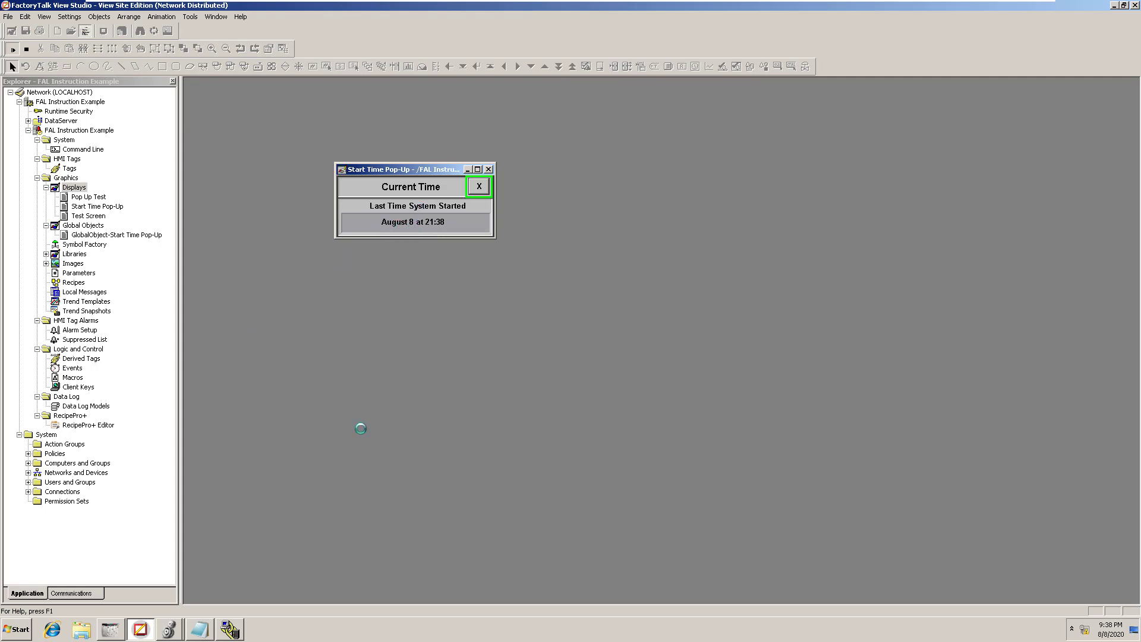
left_click(170, 629)
left_click(183, 583)
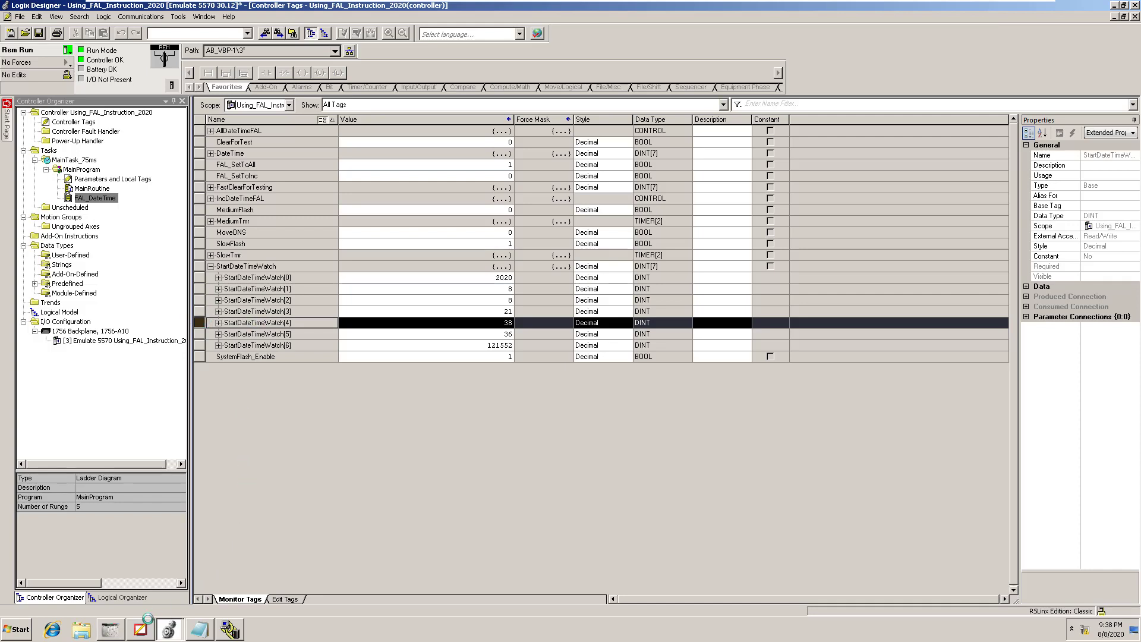
left_click(147, 628)
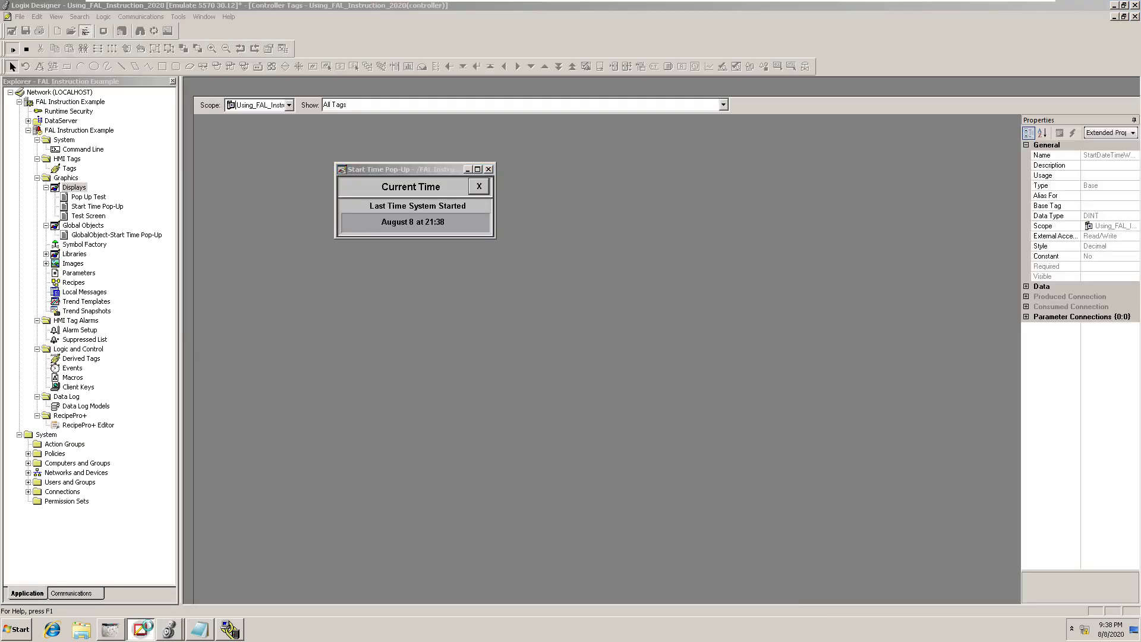
left_click(385, 321)
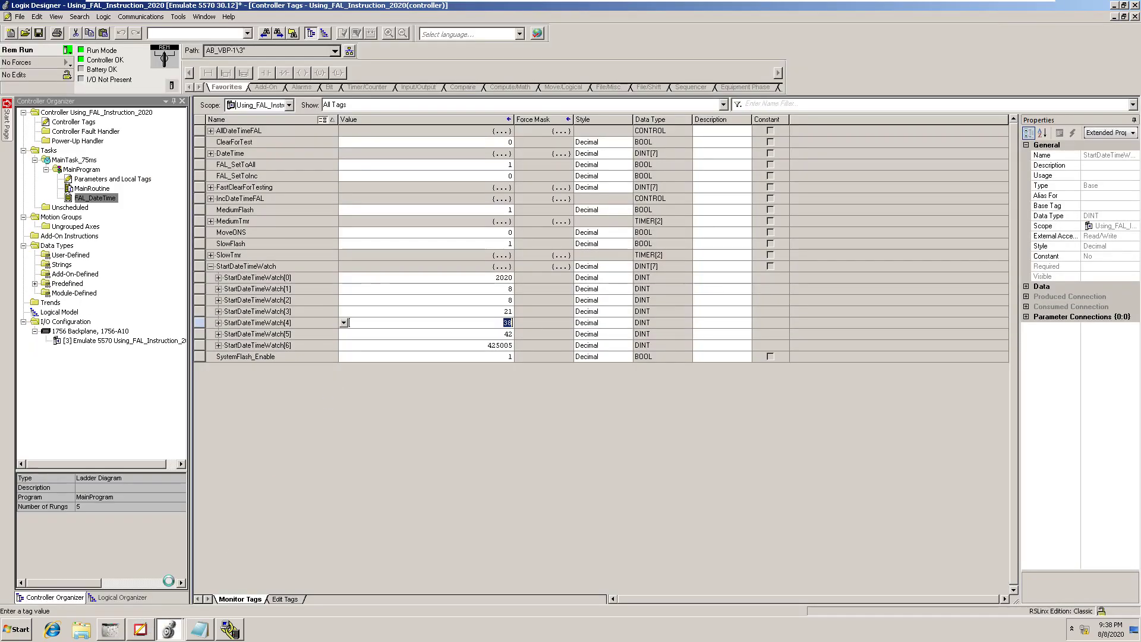
left_click(136, 634)
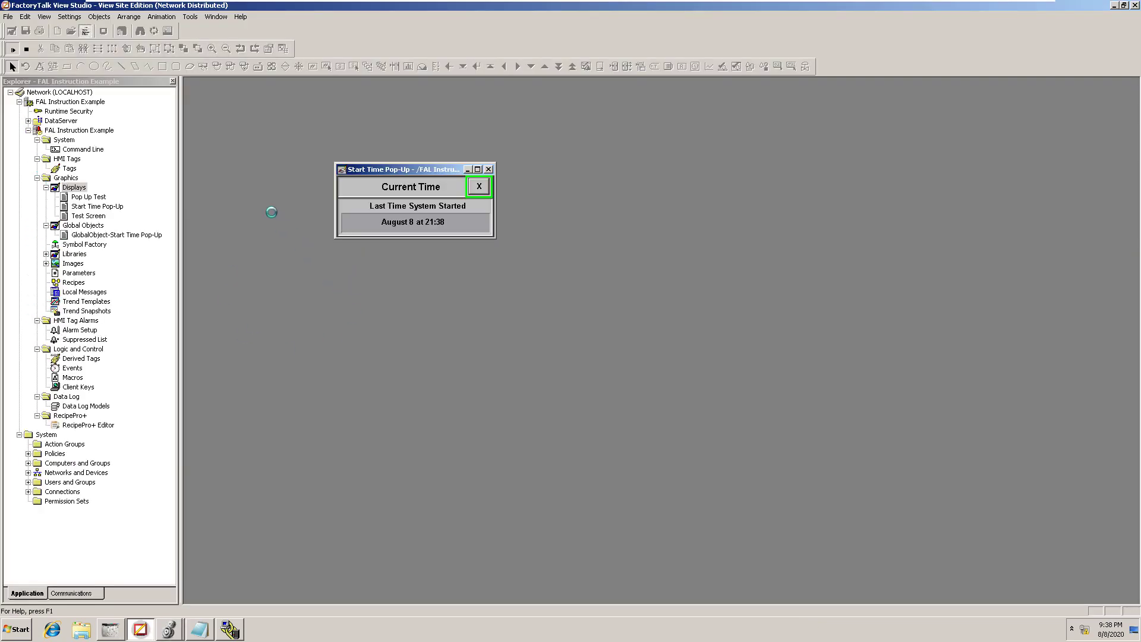
left_click(27, 49)
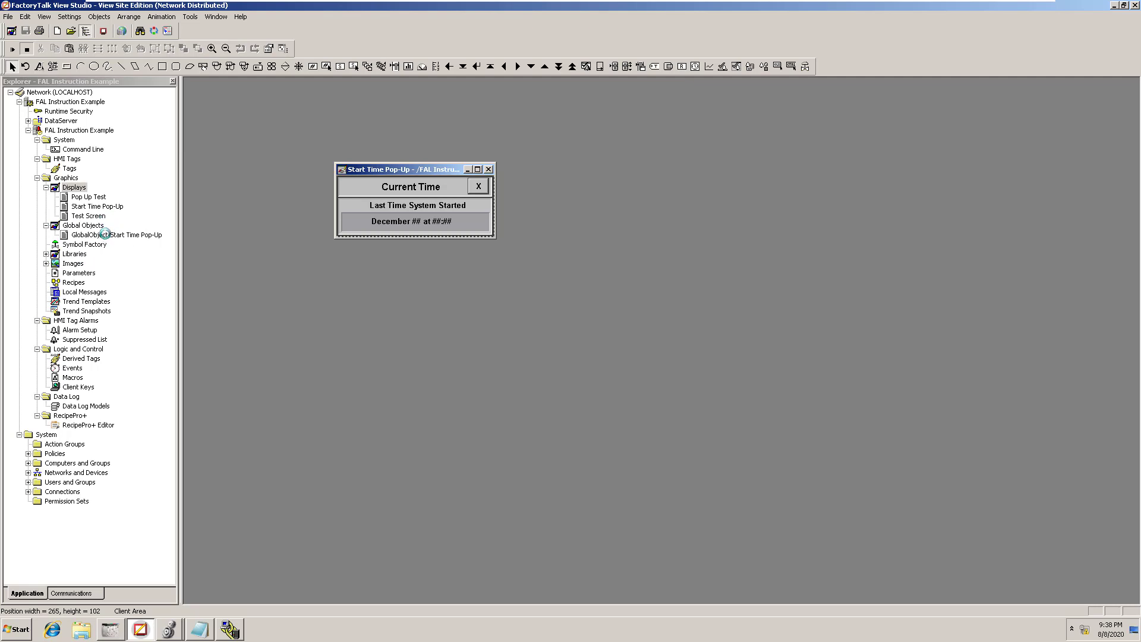
Step: Open the GlobalObject-Start Time Pop-Up and place its window directly below the Start Time Pop-Up display for comparison
double_click(104, 235)
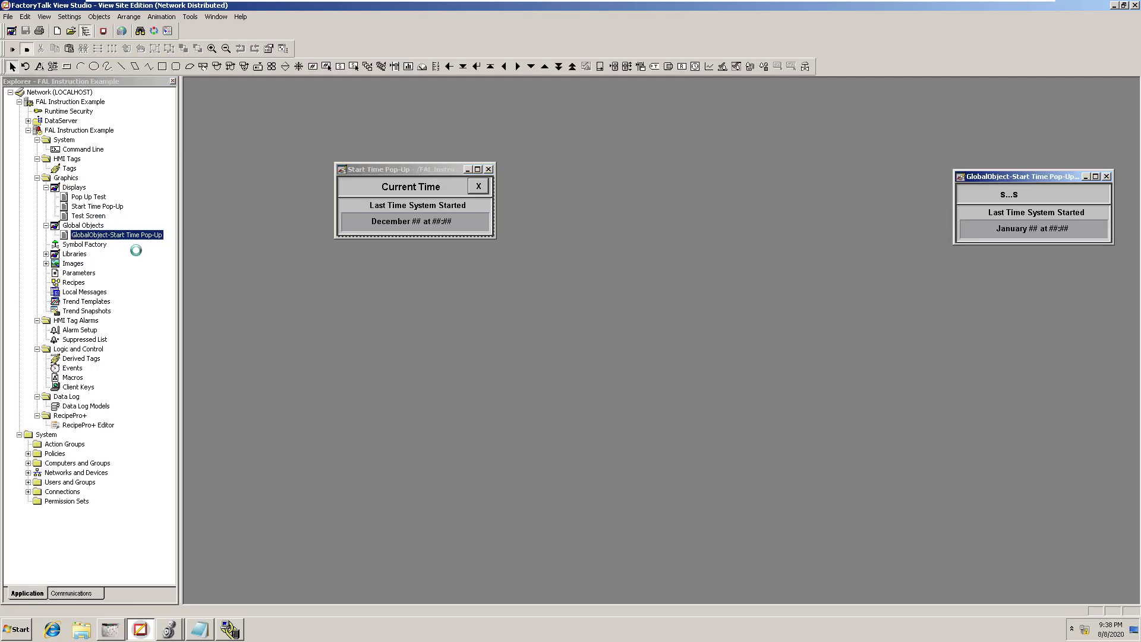
left_click_drag(1023, 176, 428, 268)
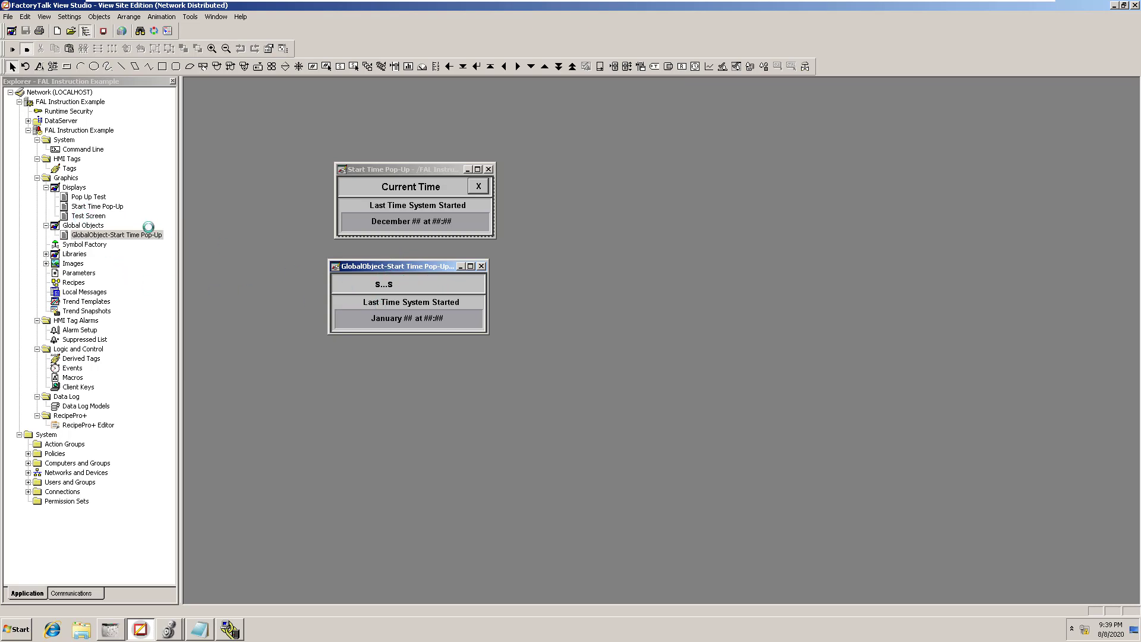
Step: Open the Test Screen display, move its start time global object to the display's upper-right corner, and test-run it
double_click(89, 216)
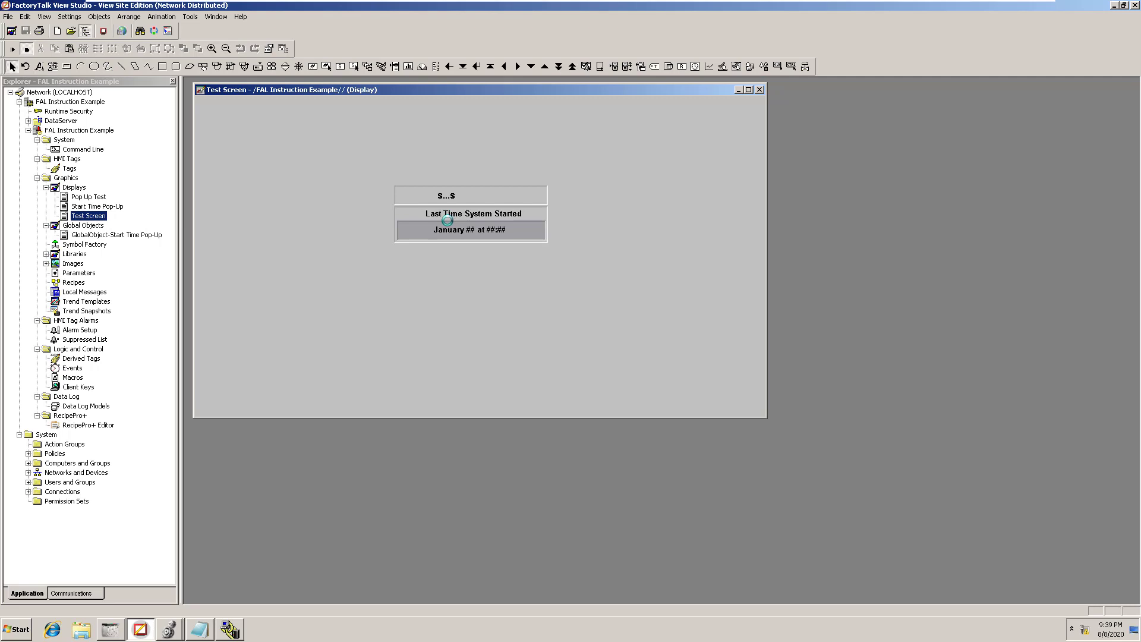
left_click_drag(447, 220, 628, 139)
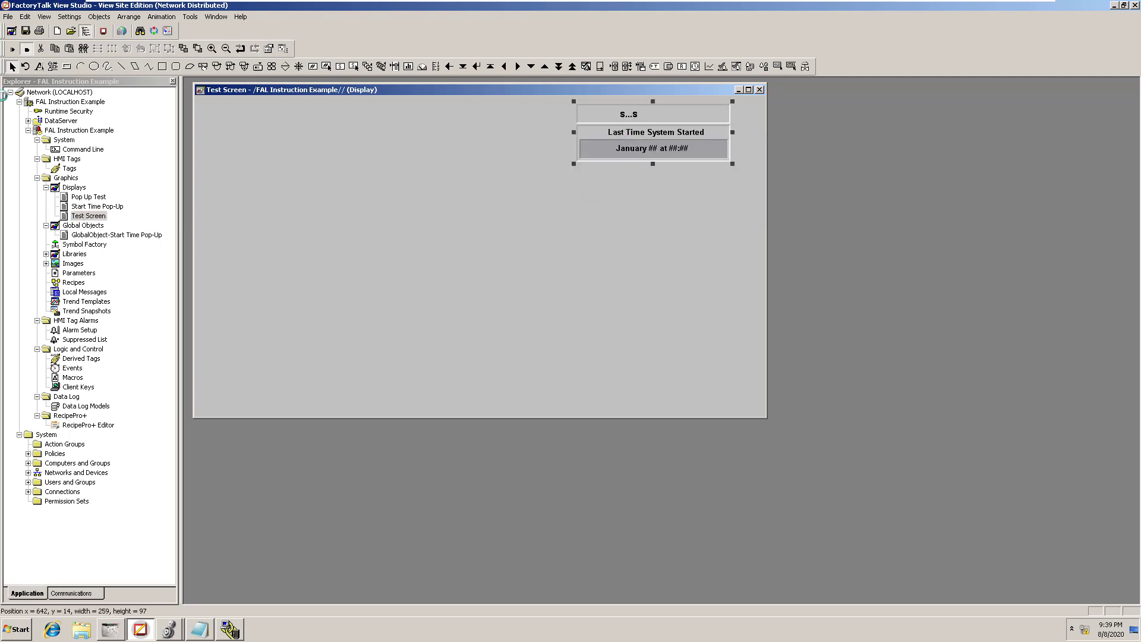
left_click(13, 49)
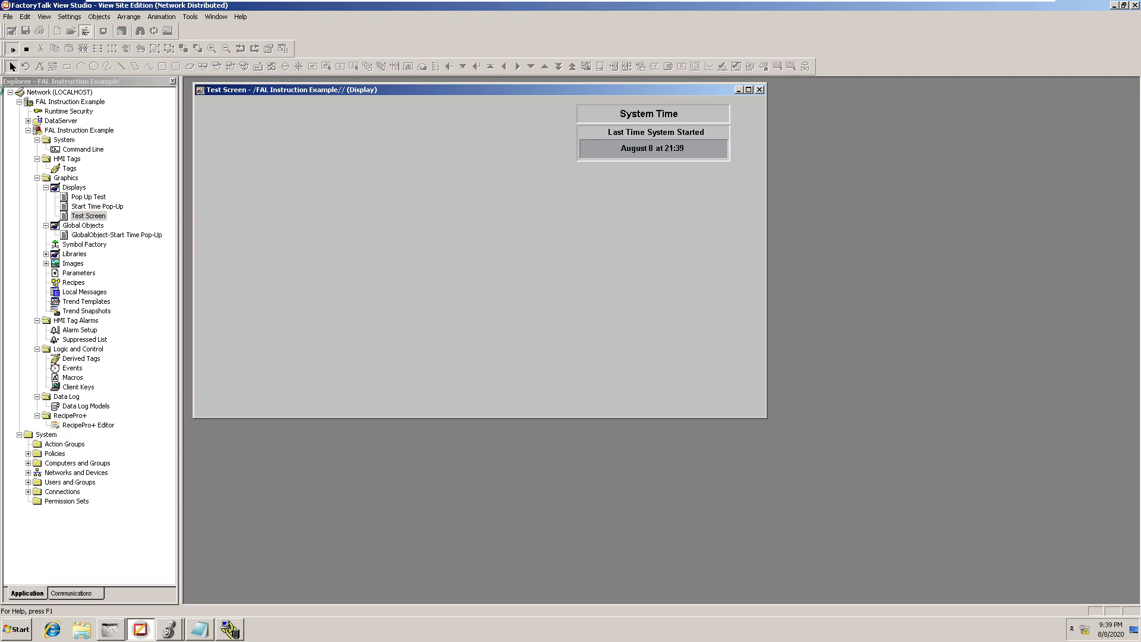
left_click(27, 48)
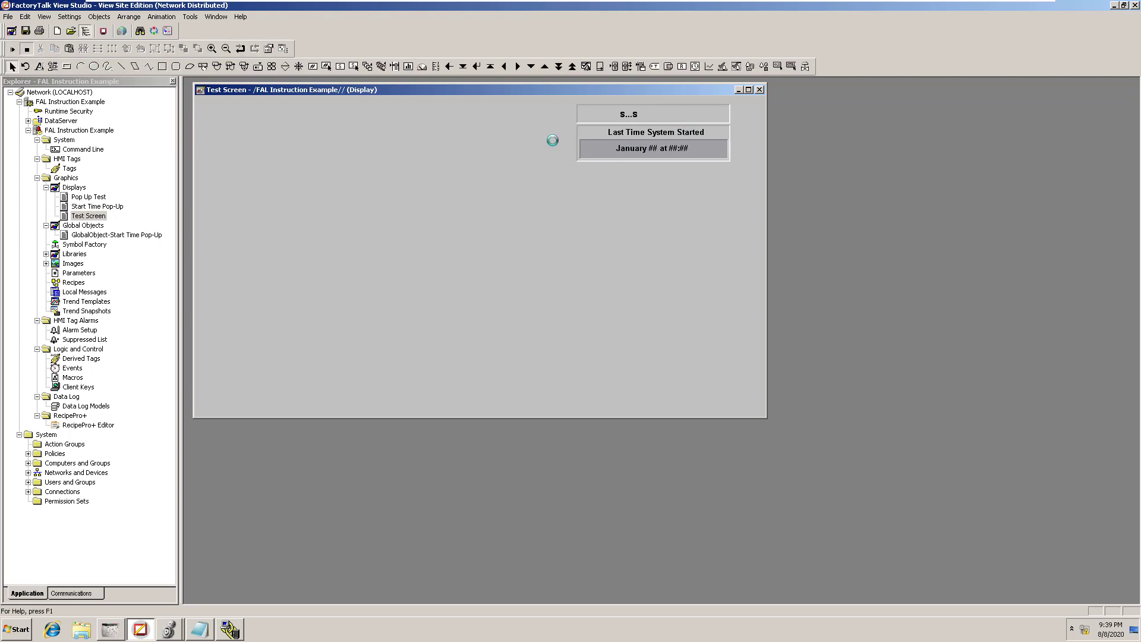
Step: Save and close the Test Screen display, and close the GlobalObject-Start Time Pop-Up without saving its changes
left_click(759, 90)
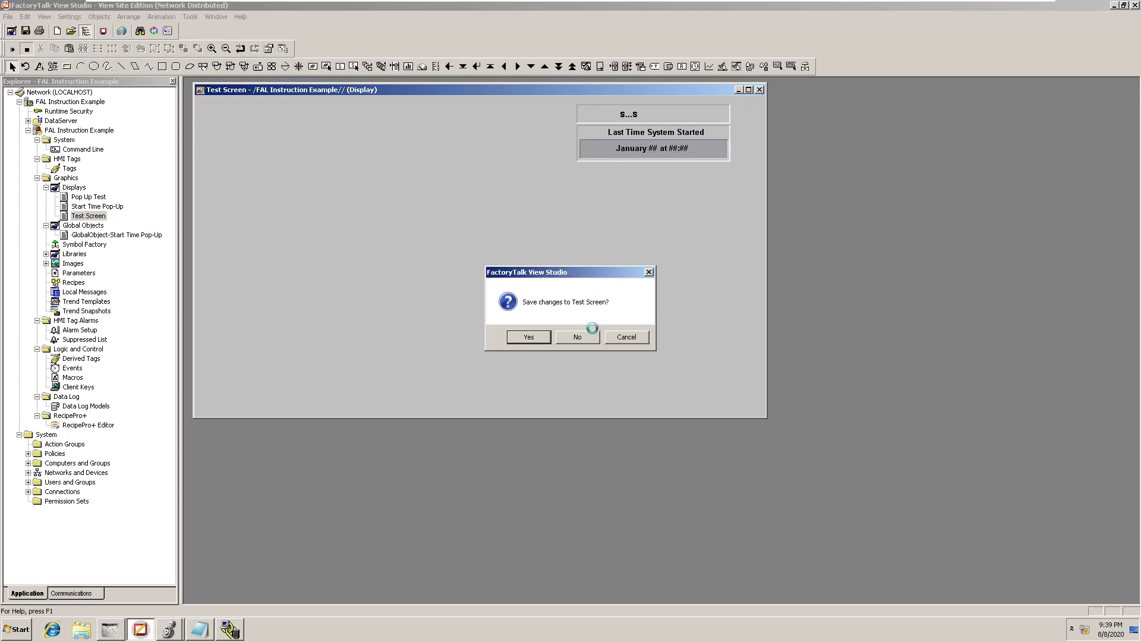
left_click(532, 334)
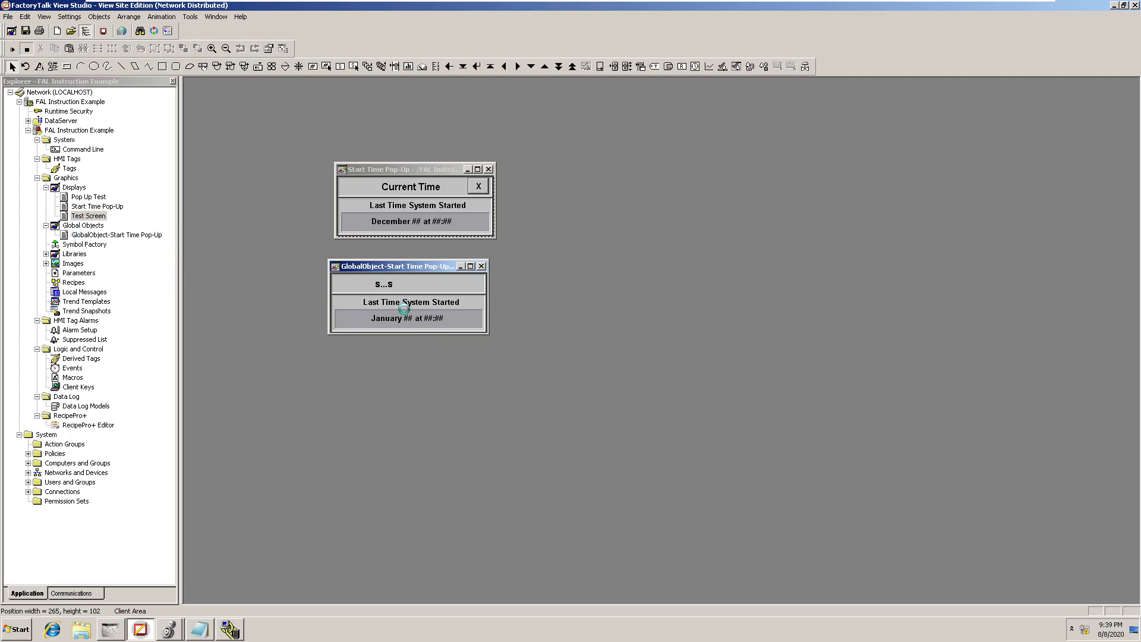
left_click(483, 266)
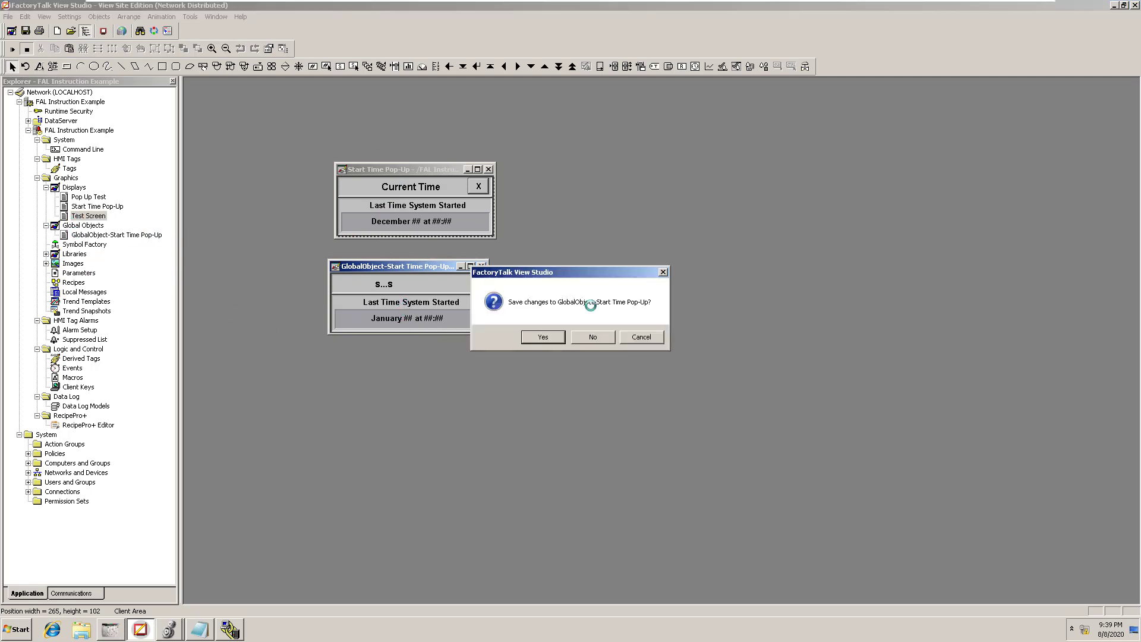
left_click(593, 334)
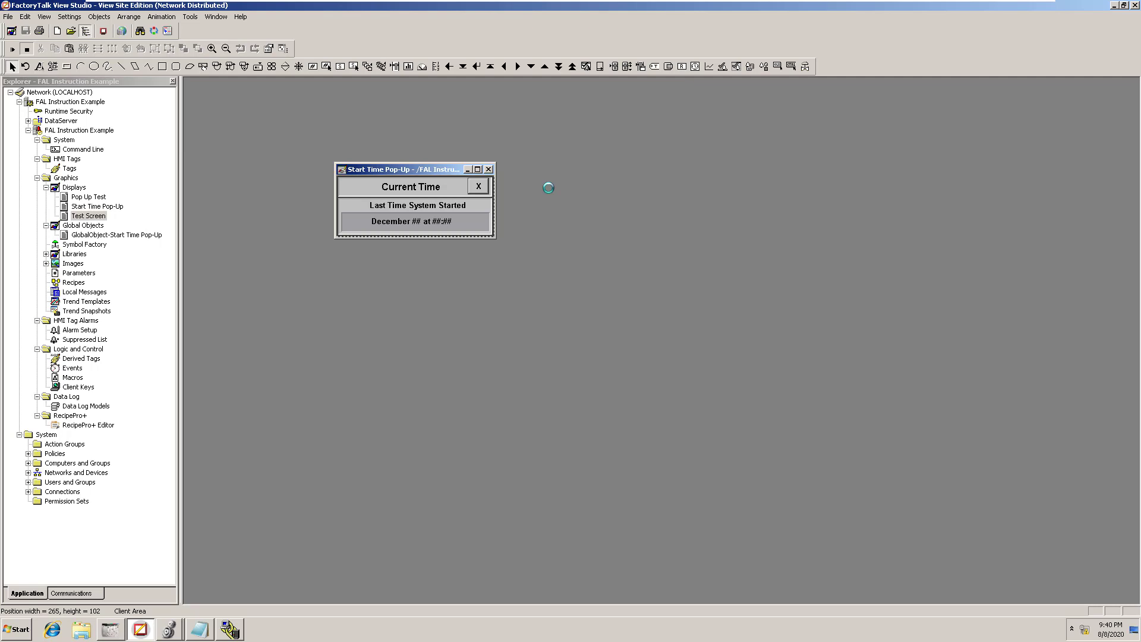
Step: Test-run the Start Time Pop-Up display again to check its last system start time, and return to editing
left_click(12, 49)
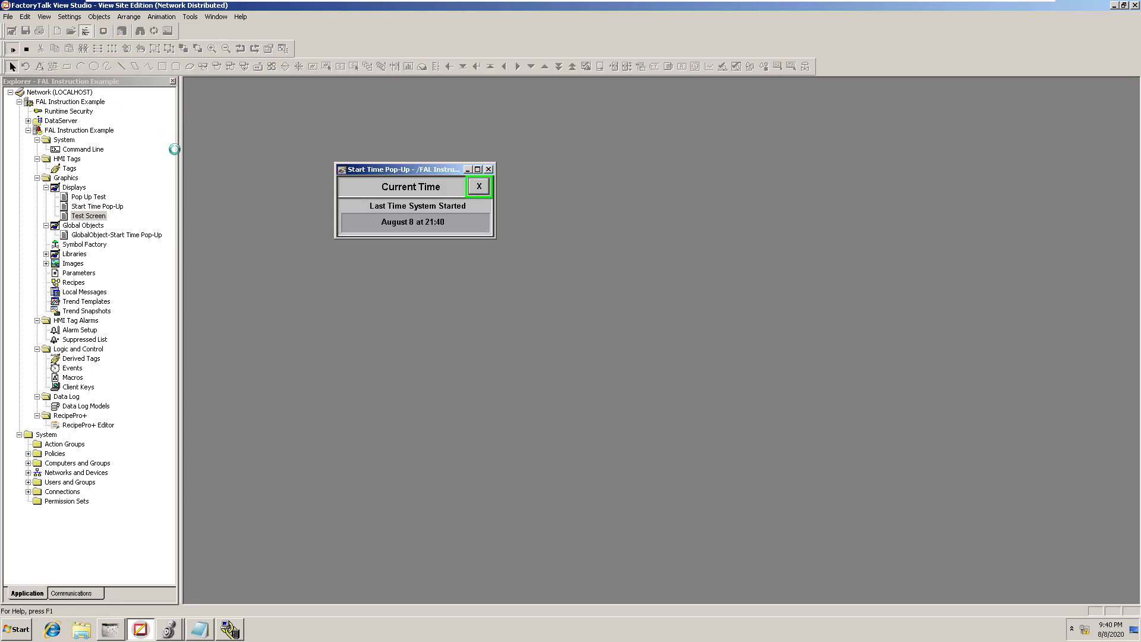
left_click(26, 50)
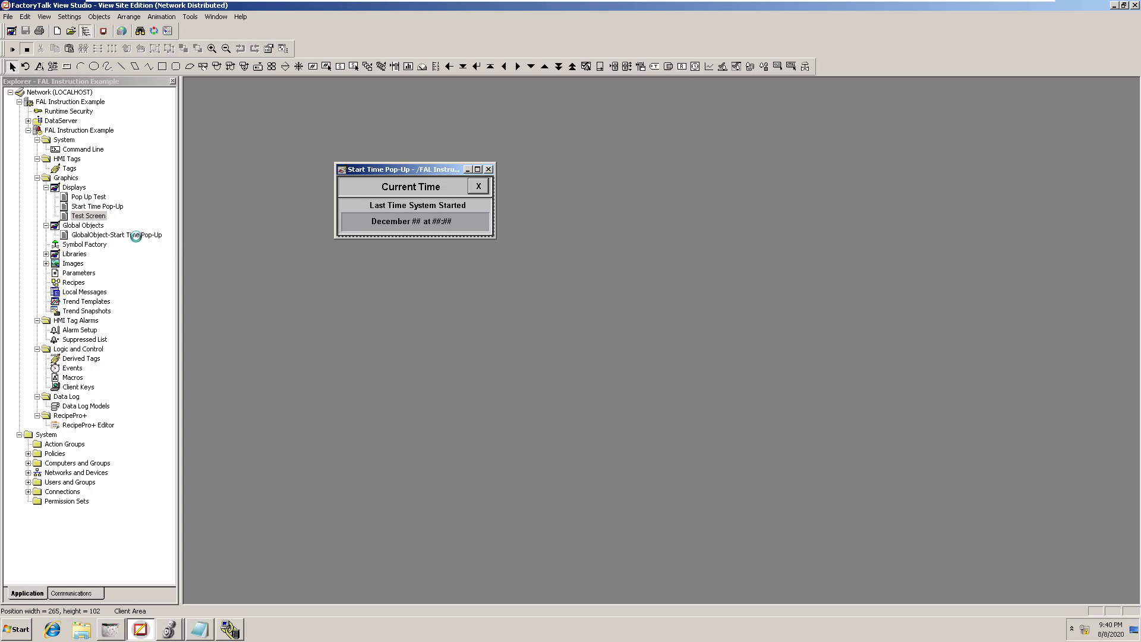
right_click(136, 236)
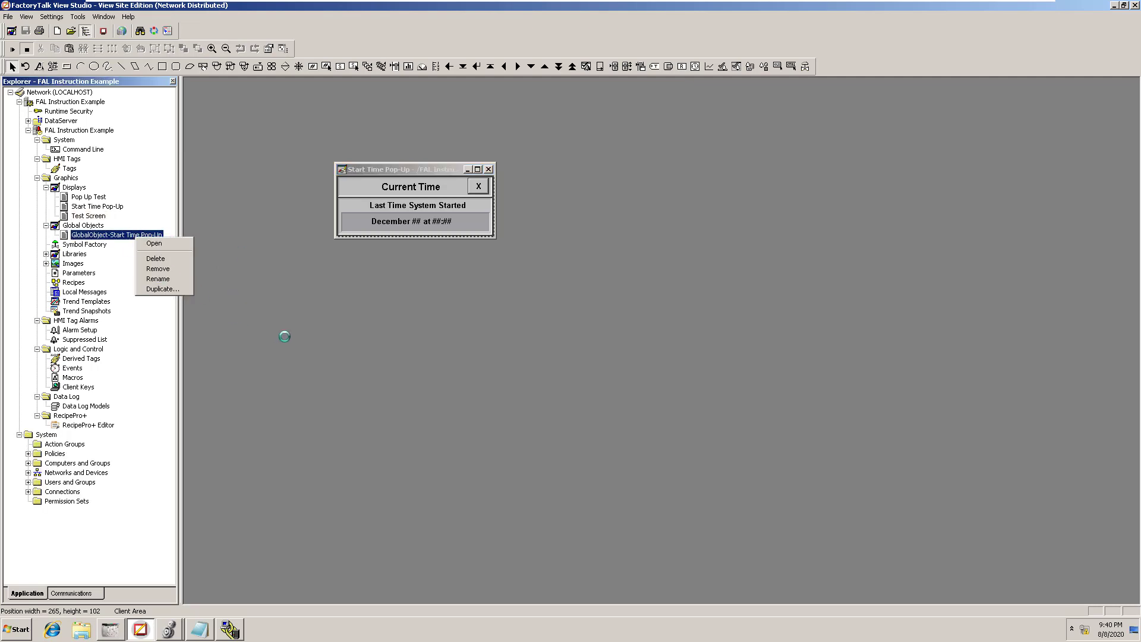
left_click(153, 244)
right_click(96, 227)
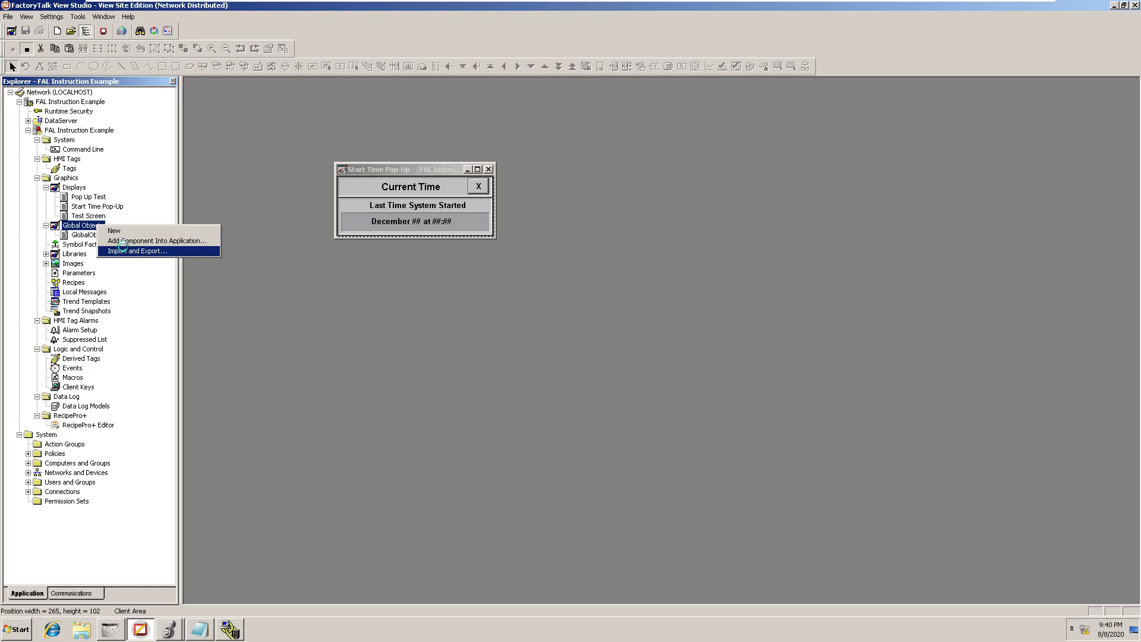
left_click(412, 326)
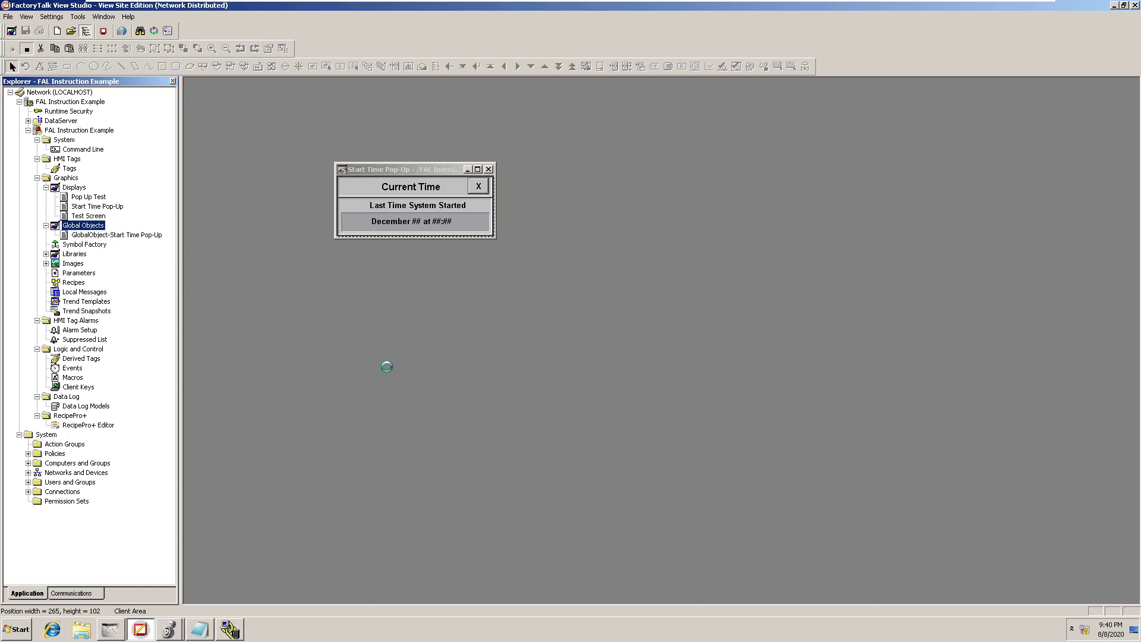